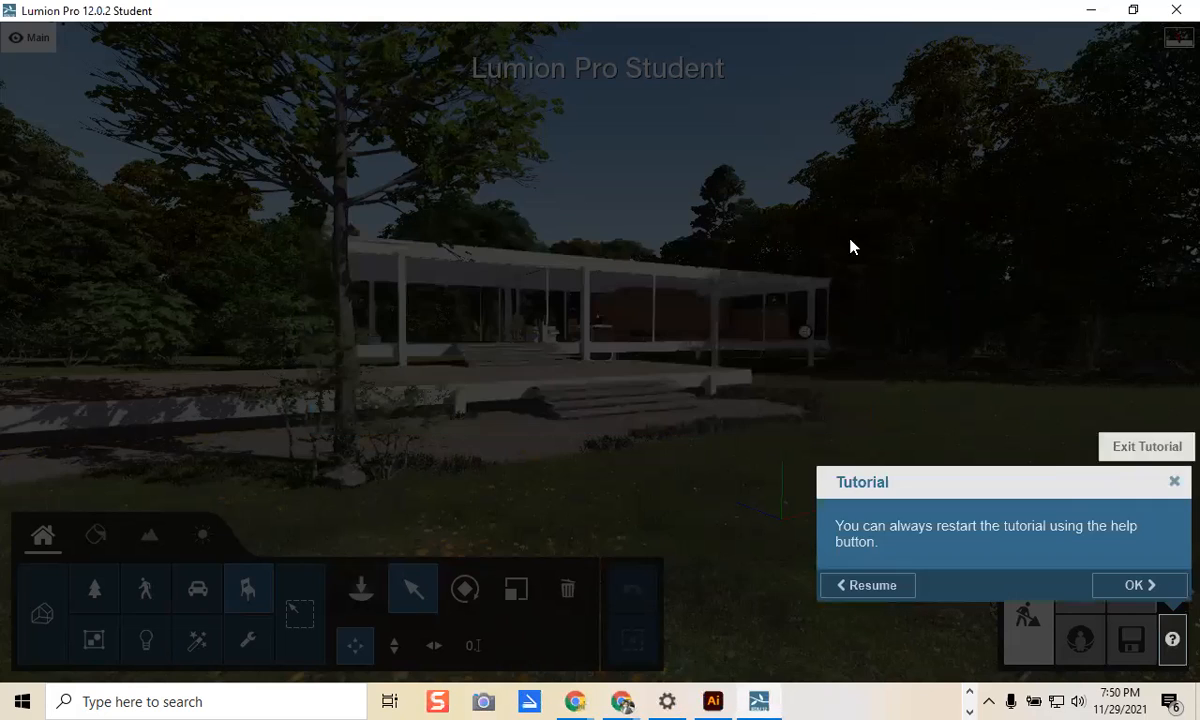
Step: Close the Tutorial panel to reveal the example glass pavilion scene in Build mode
left_click(1174, 484)
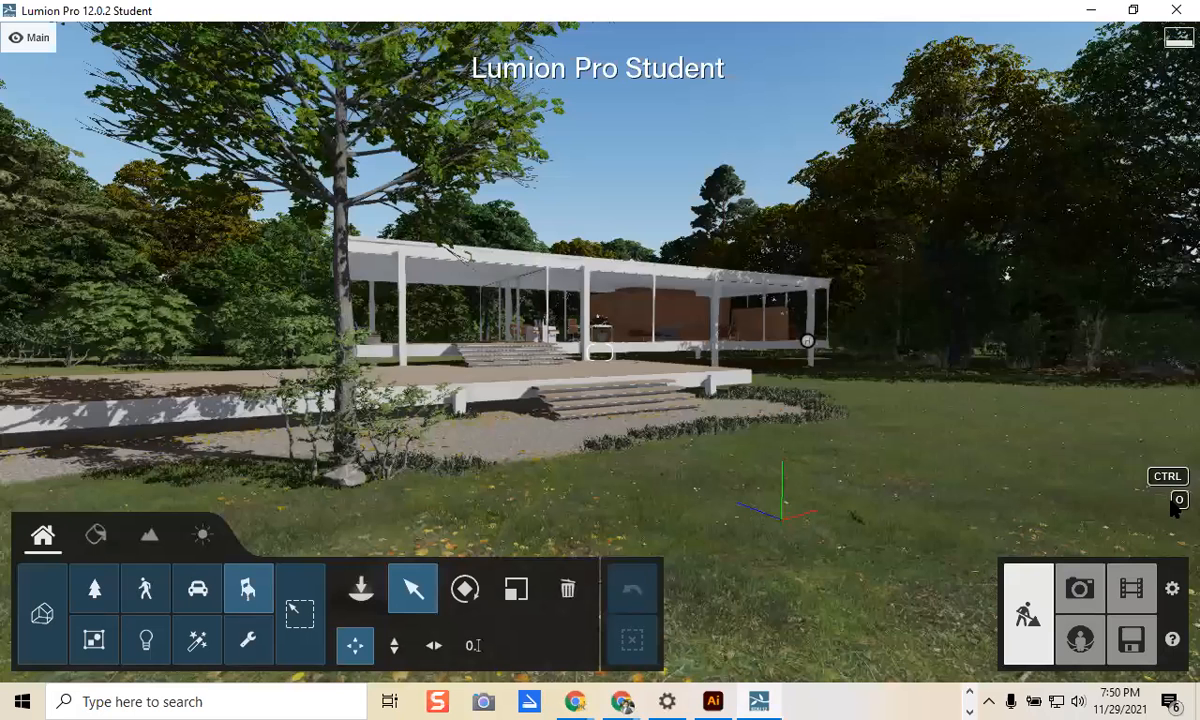
Step: Create a new project from the Plain environment template, leaving an empty grassland scene
left_click(1129, 653)
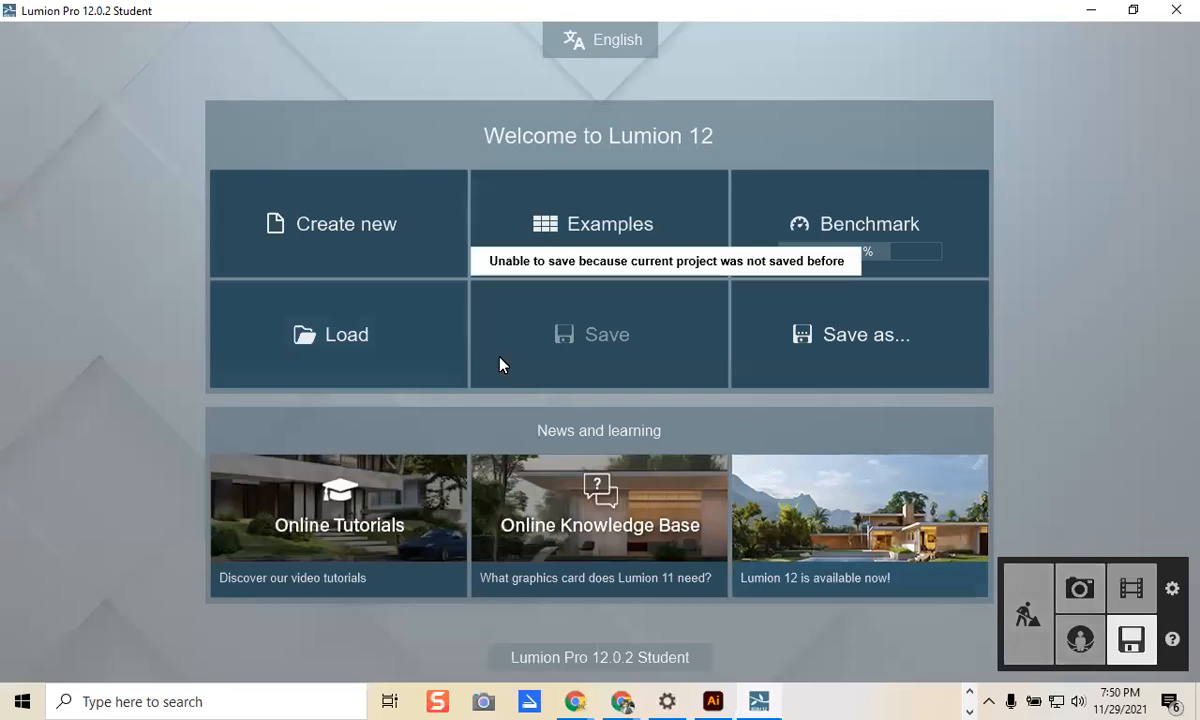
left_click(323, 229)
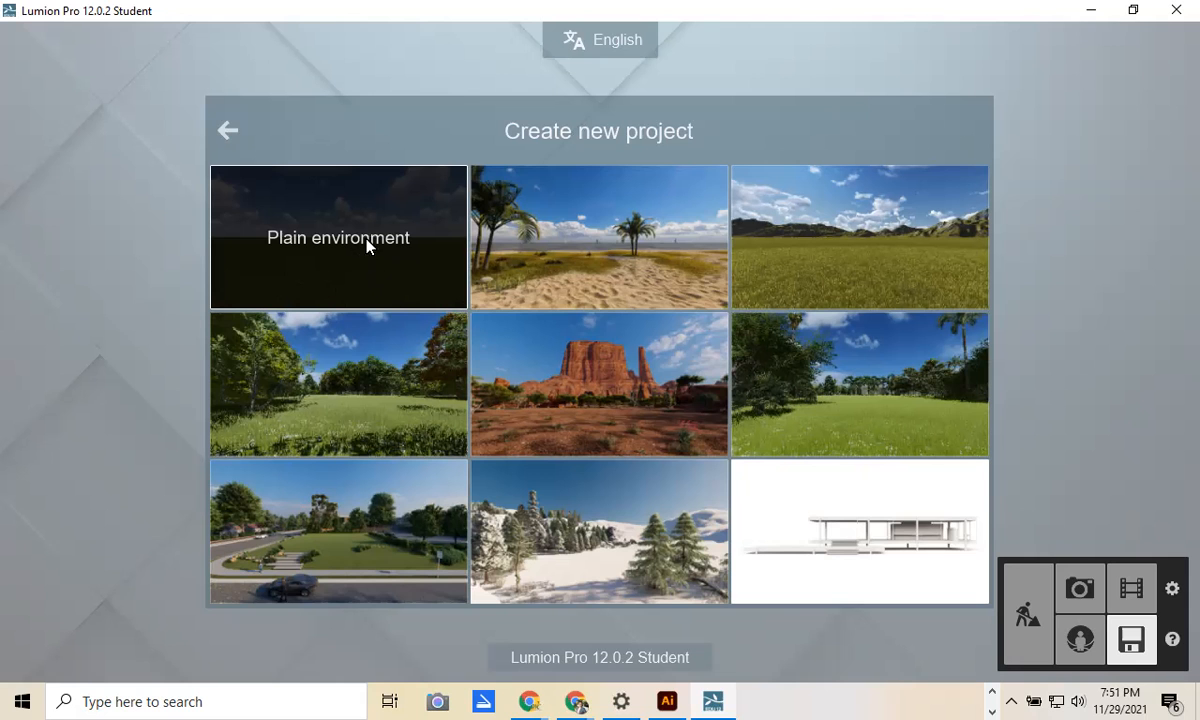
left_click(362, 265)
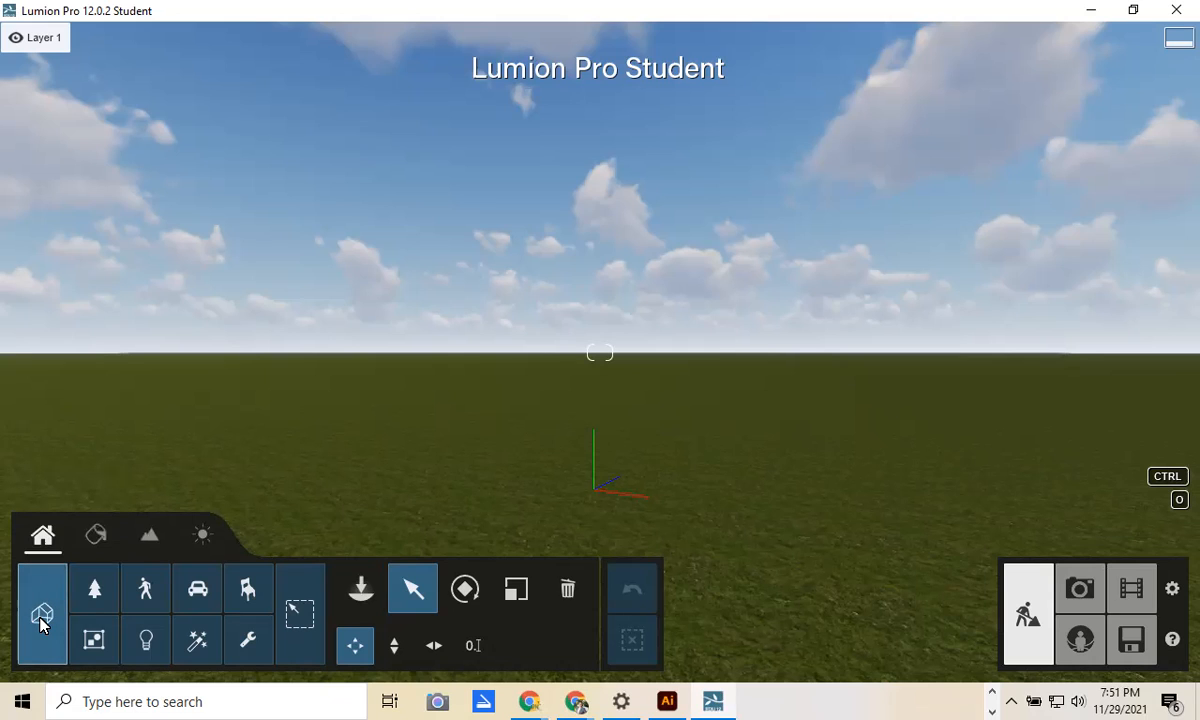
Step: Open the Imported Models library and start Import new model to browse for a model file
left_click(362, 595)
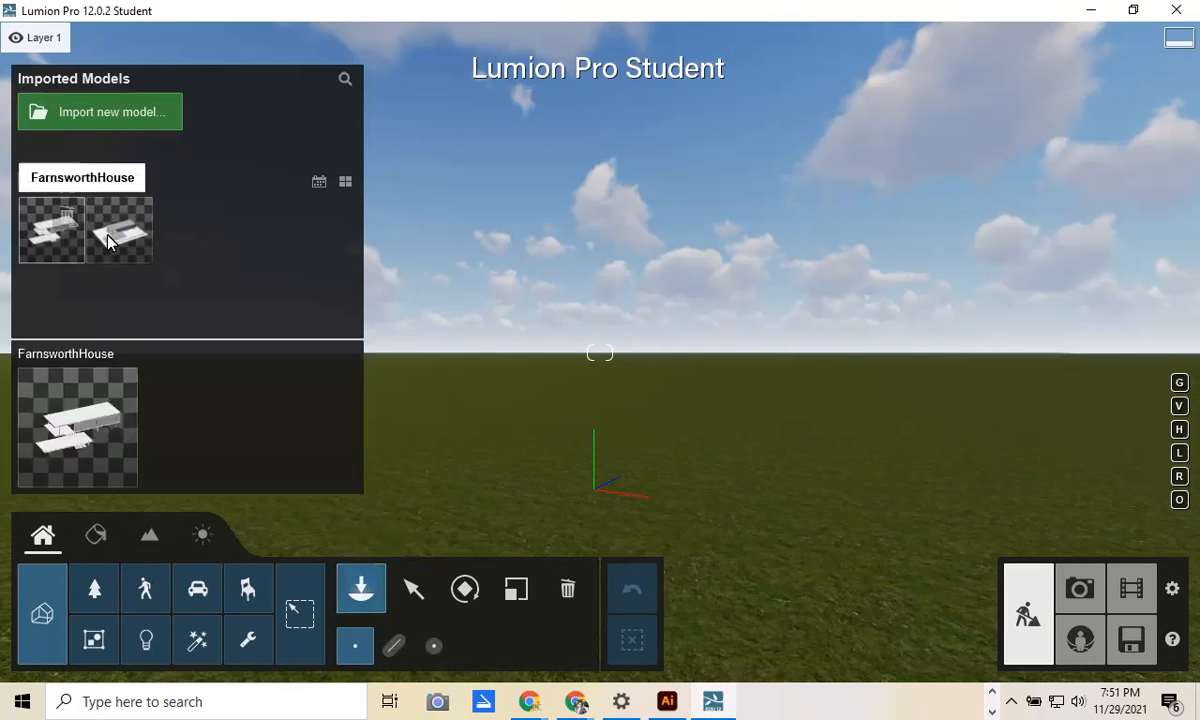
left_click(86, 120)
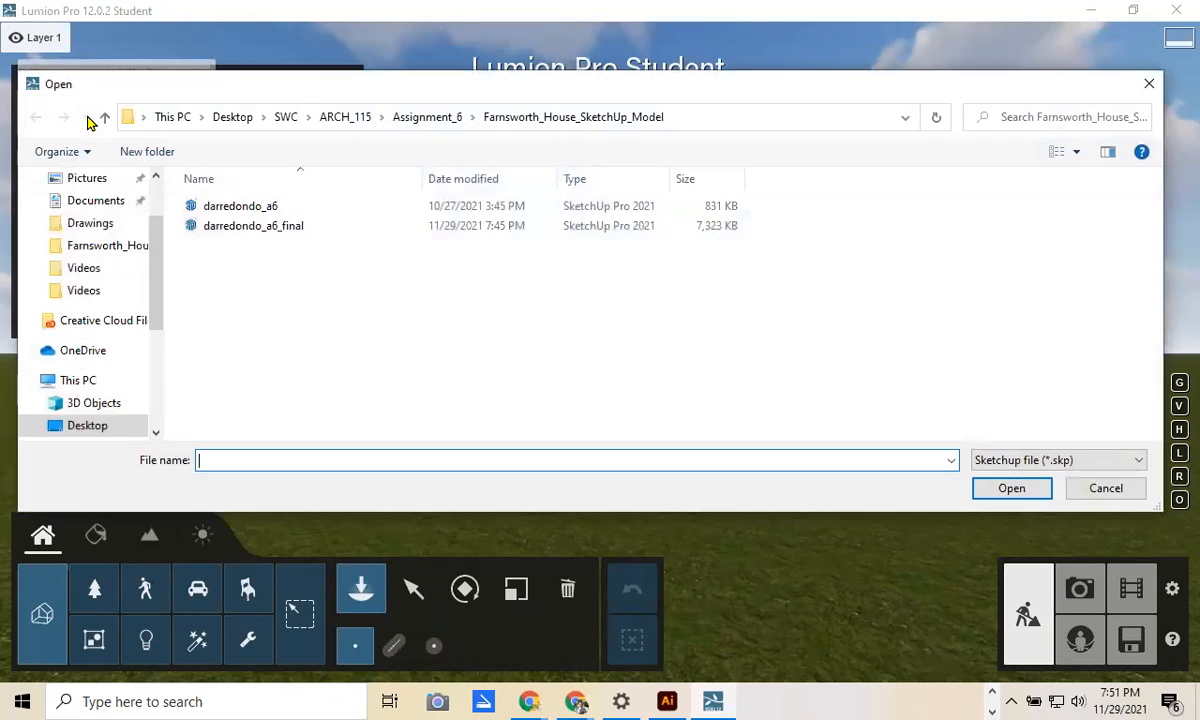
Step: Import darredondo_a6_final.skp and place the Farnsworth House on the grass
left_click(211, 228)
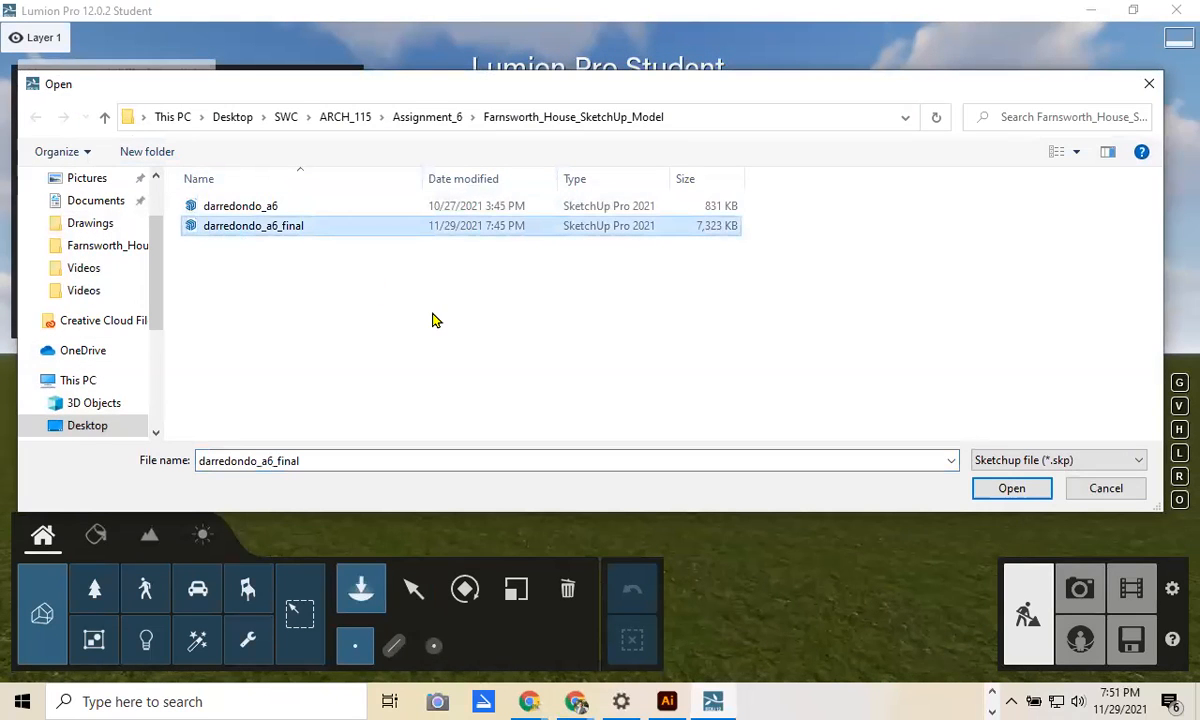
left_click(995, 488)
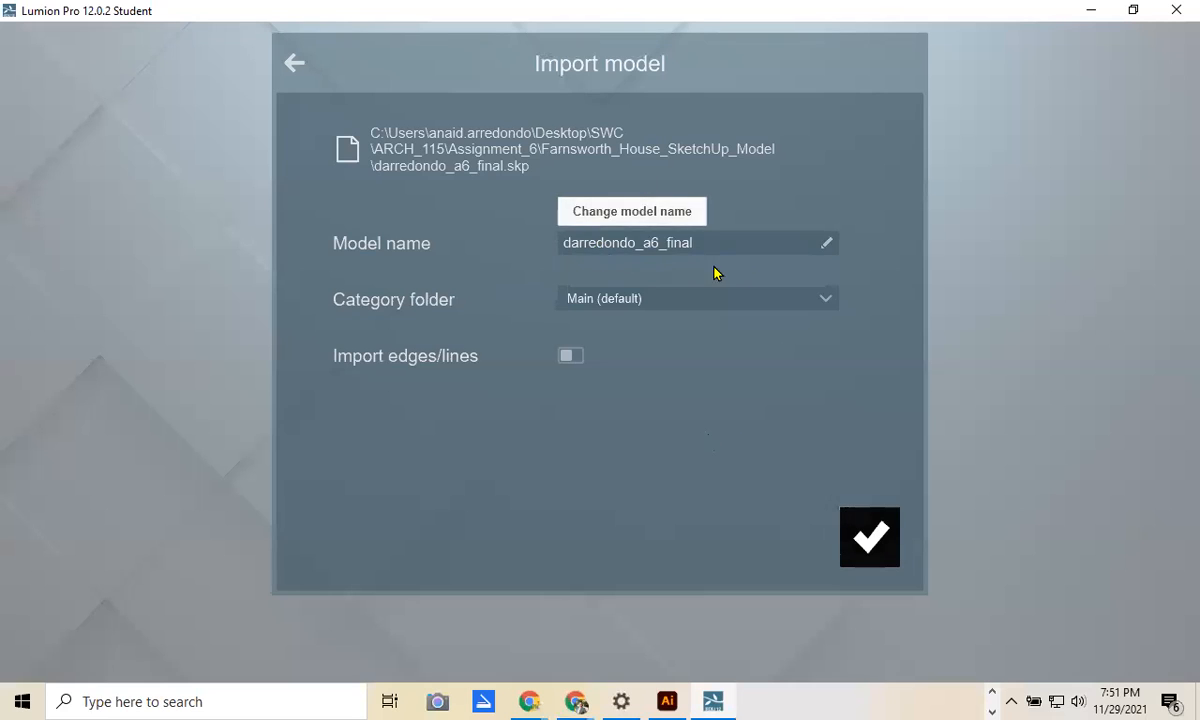
left_click(884, 558)
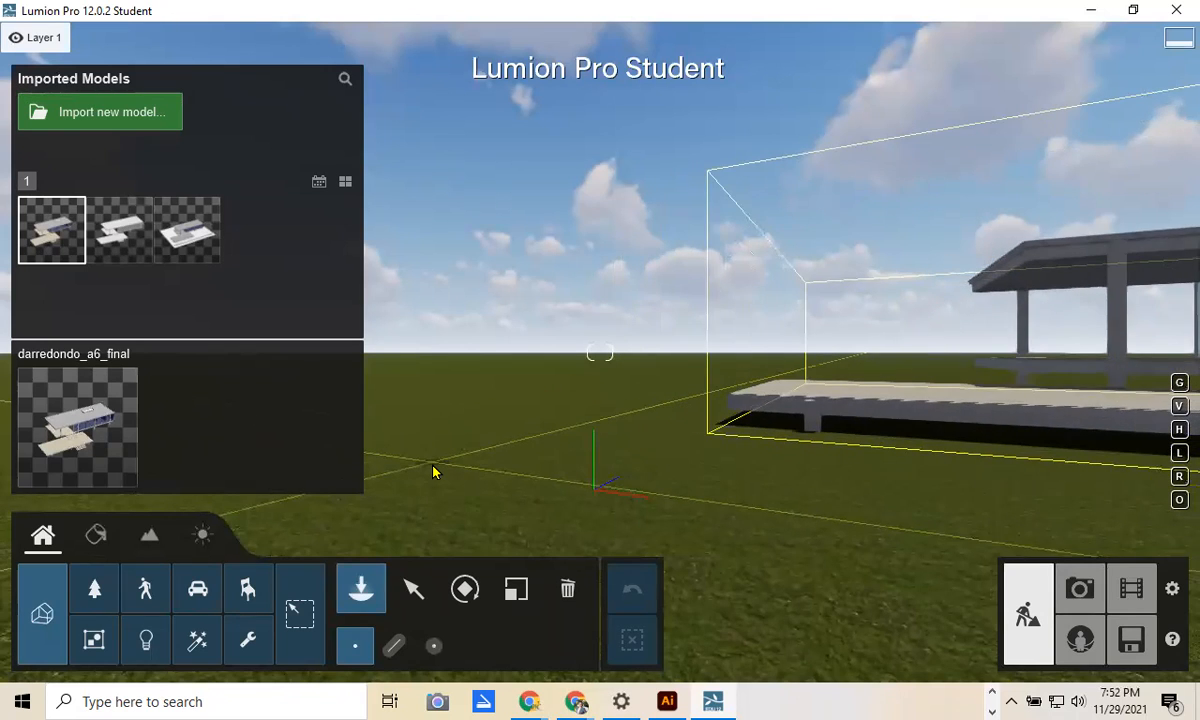
left_click(434, 478)
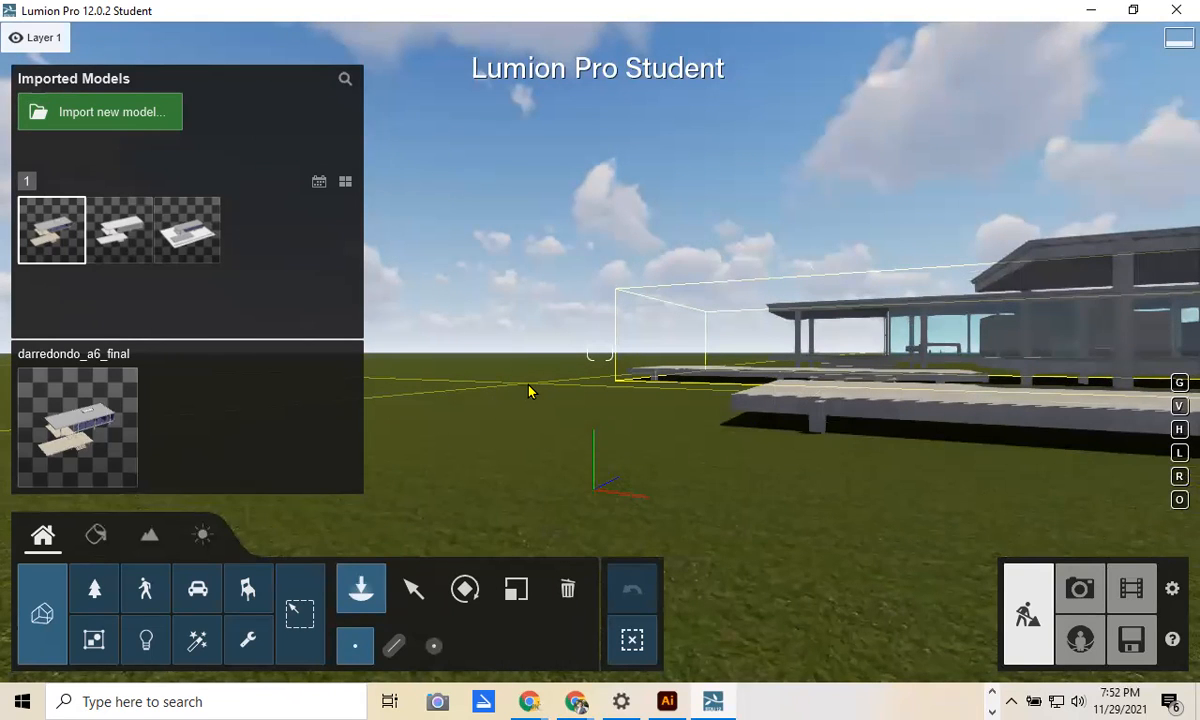
Step: Cancel further house placement and switch to the Select tool
key("Escape")
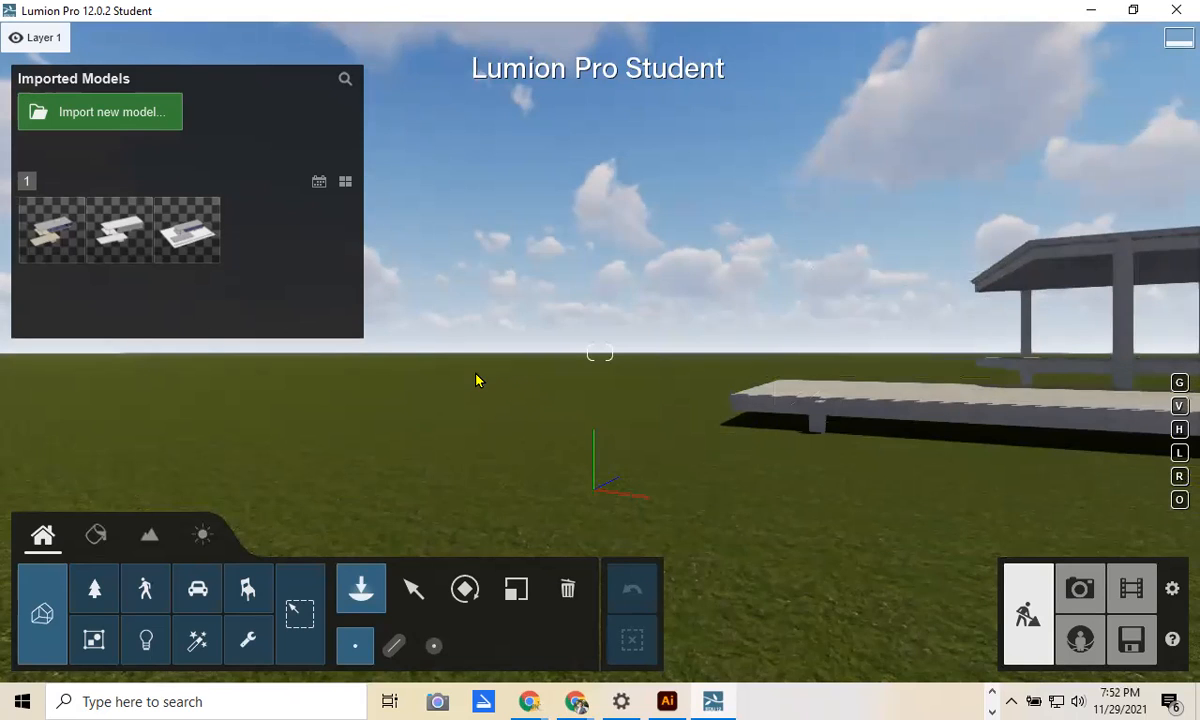
left_click(414, 588)
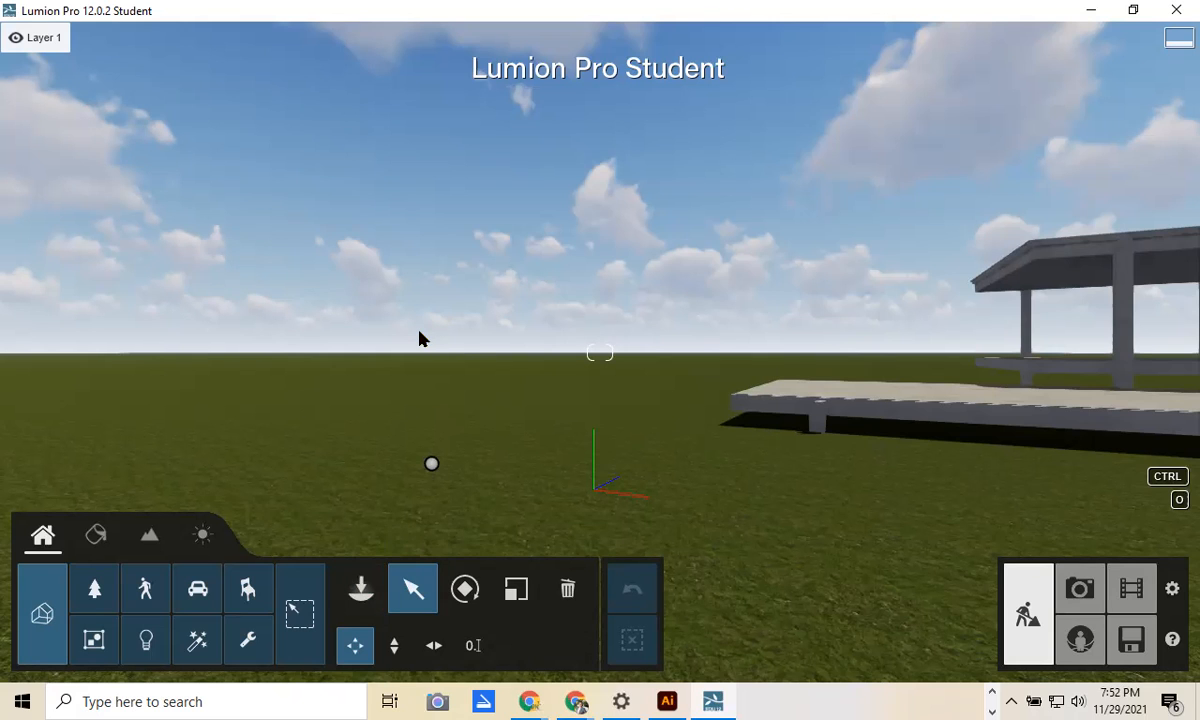
Step: Fly the camera sideways along the house, past the deck and front stairs
key("d")
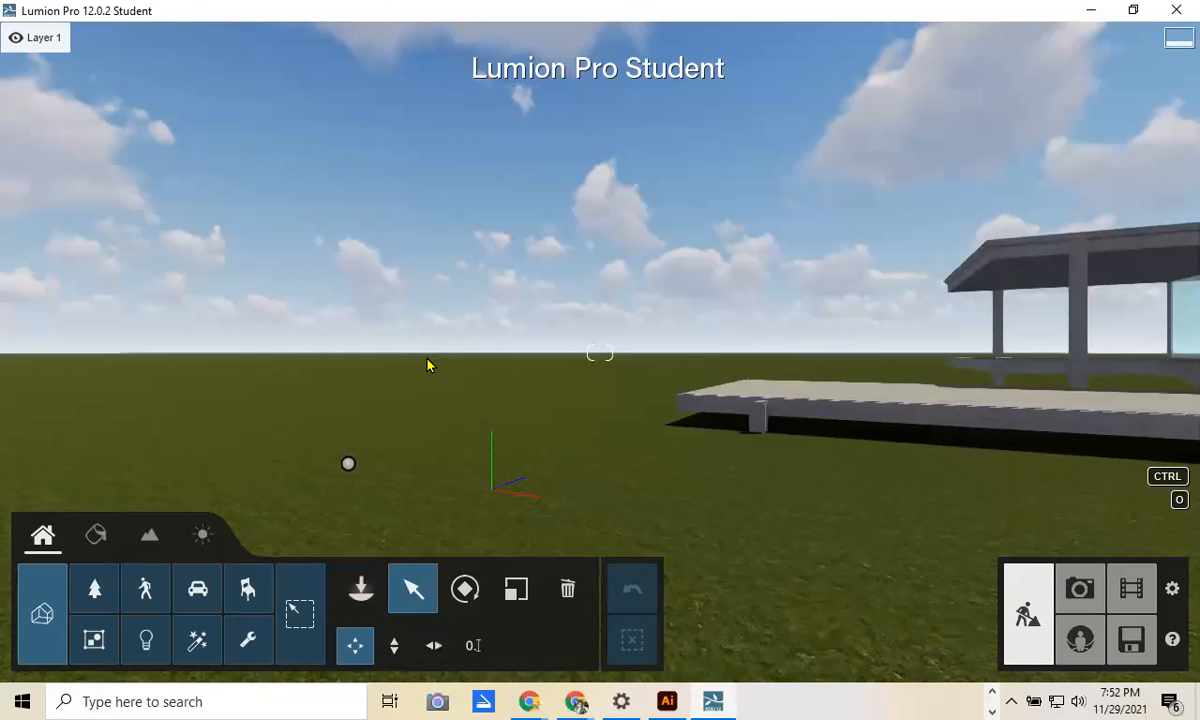
key("d")
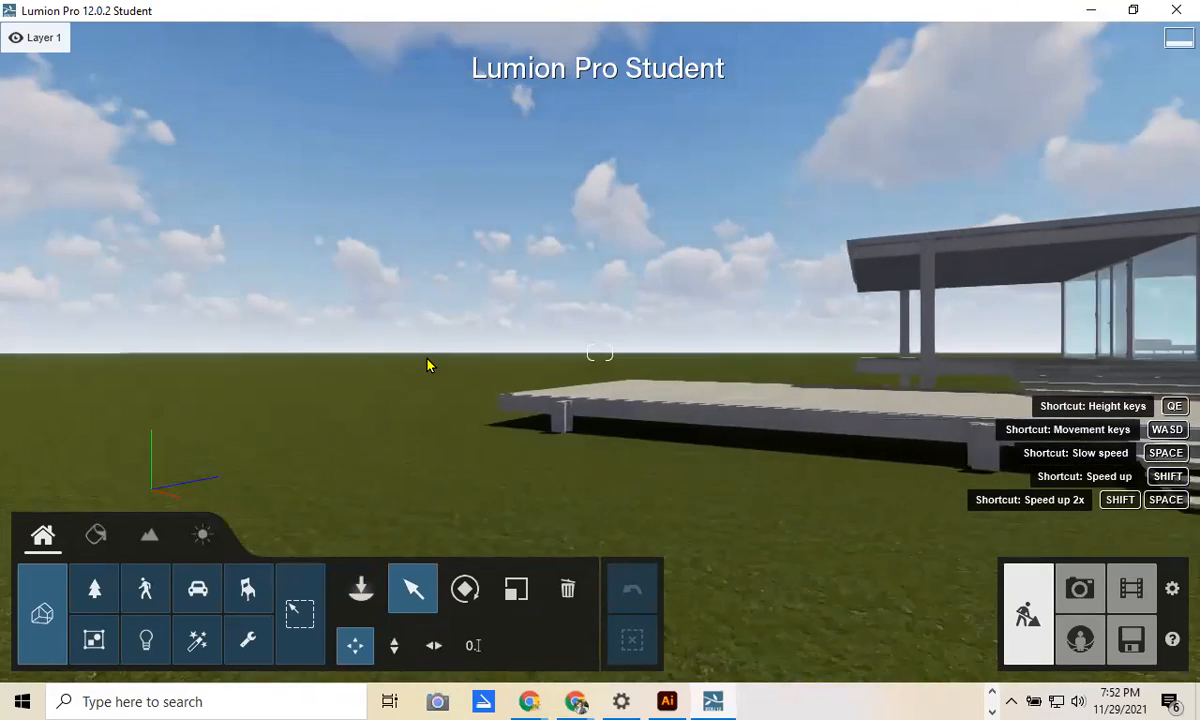
key("ctrl")
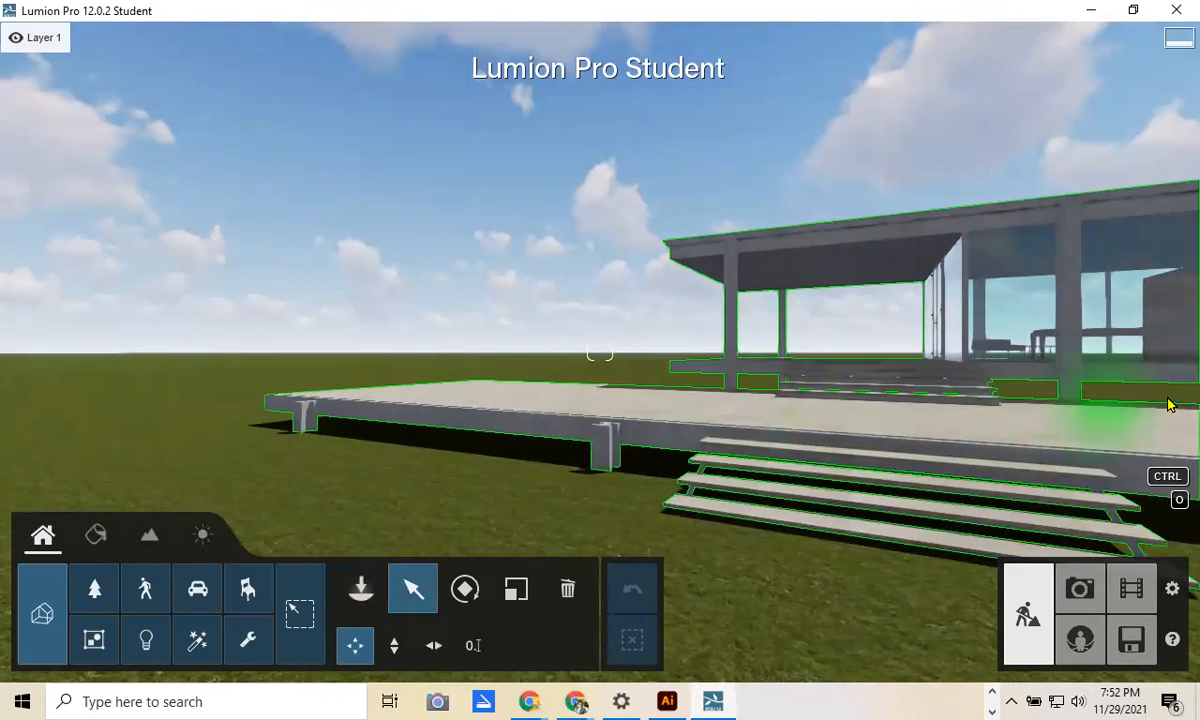
key("d")
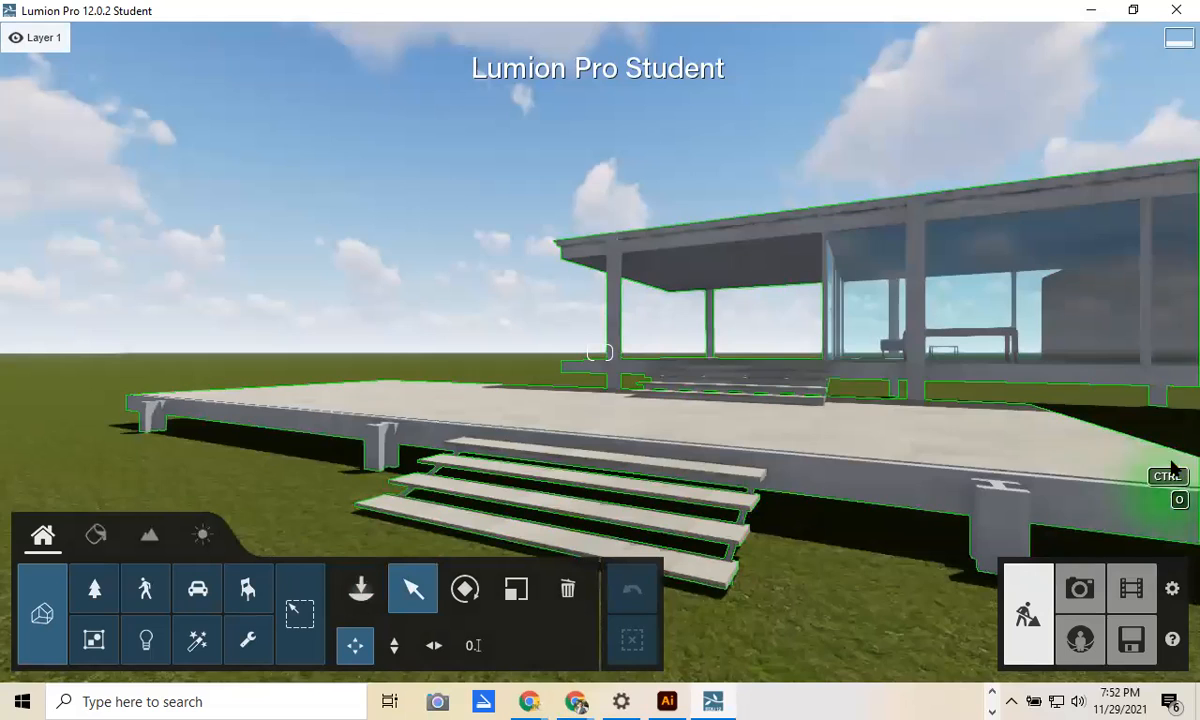
key("d")
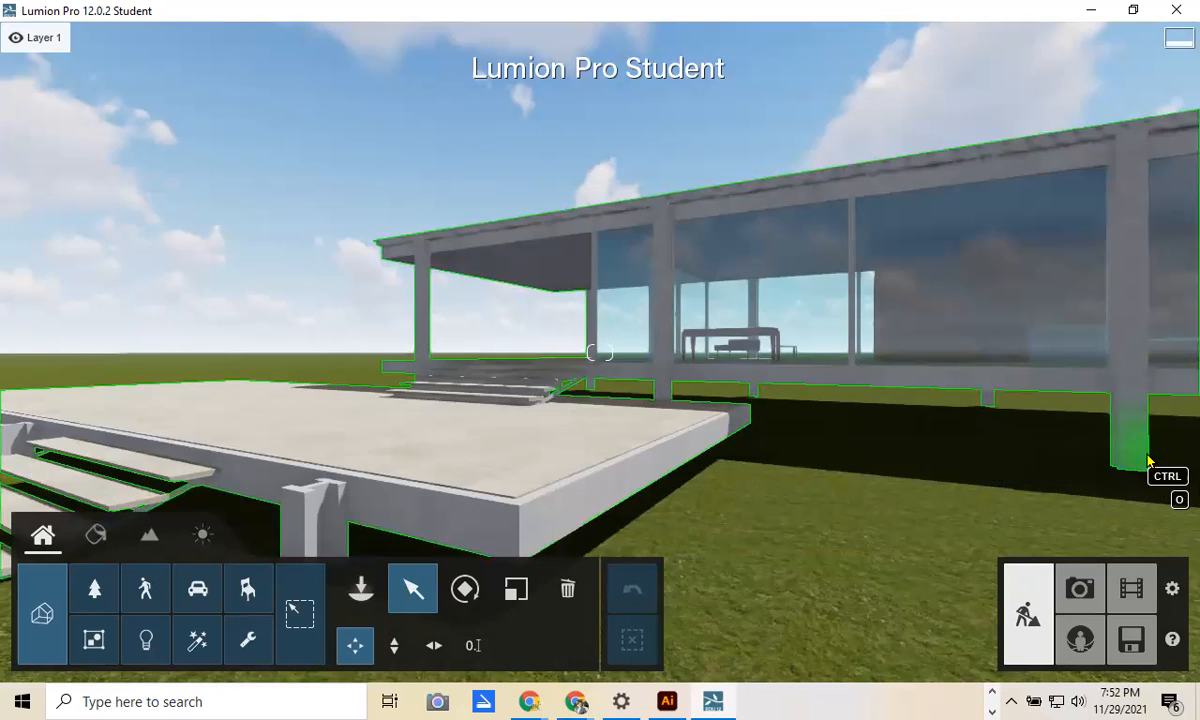
key("a")
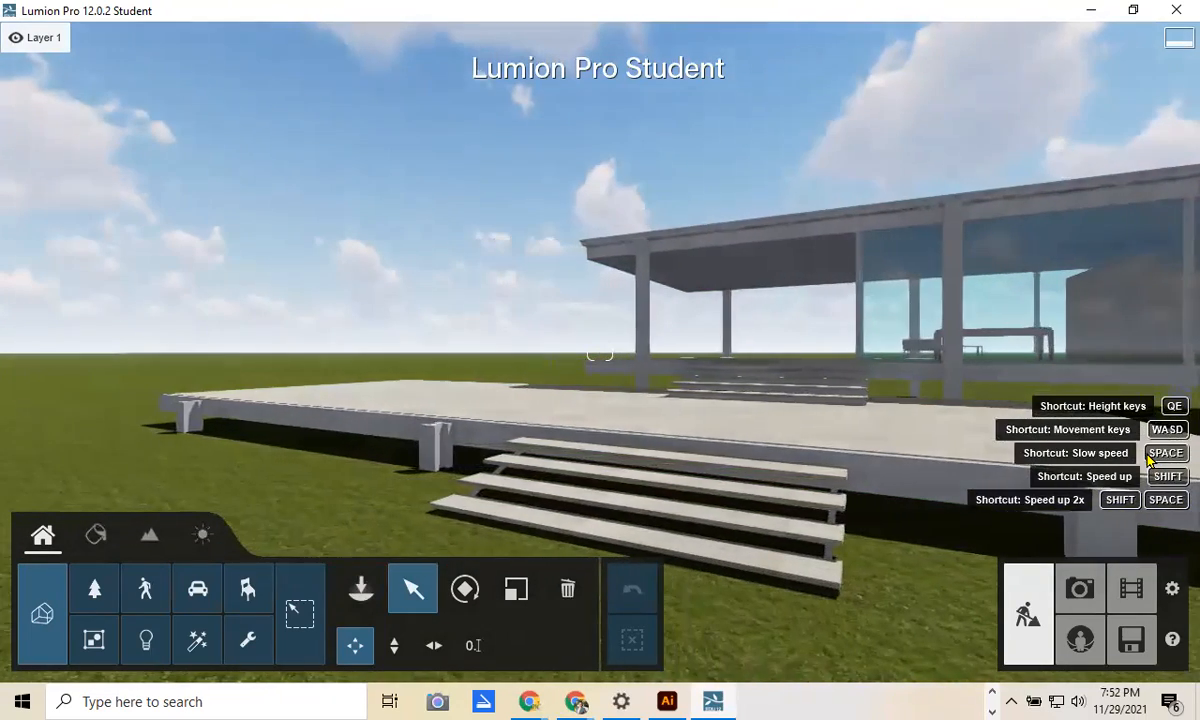
key("d")
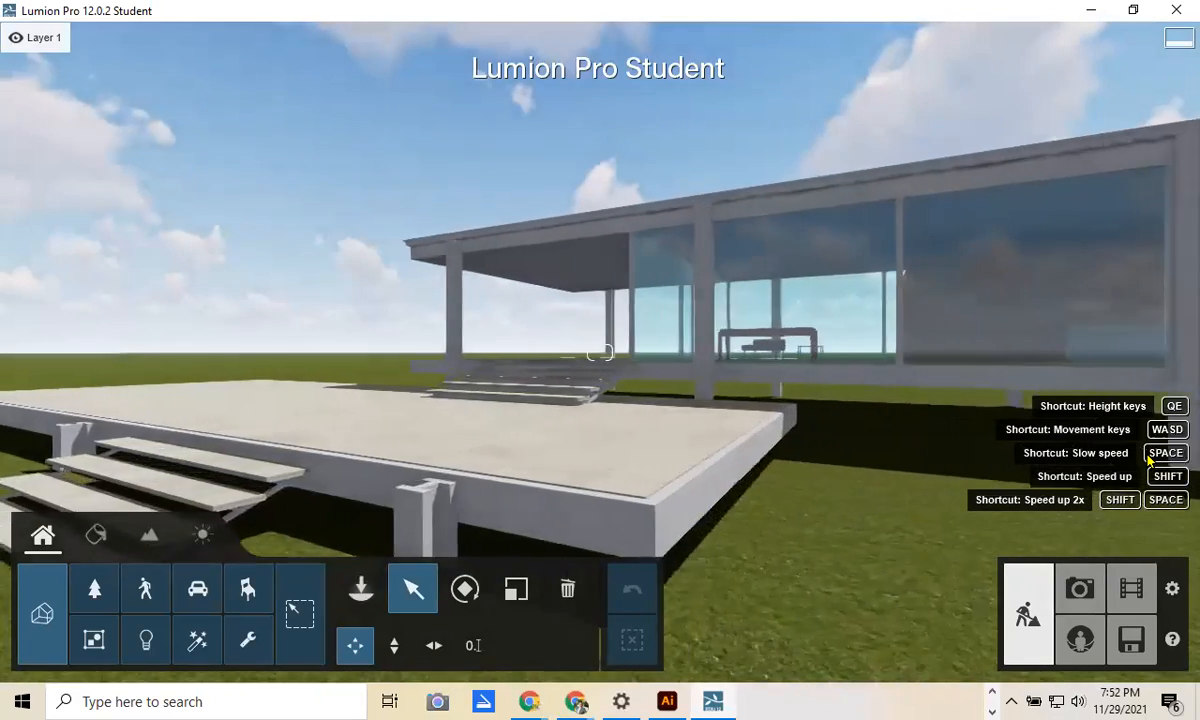
key("w")
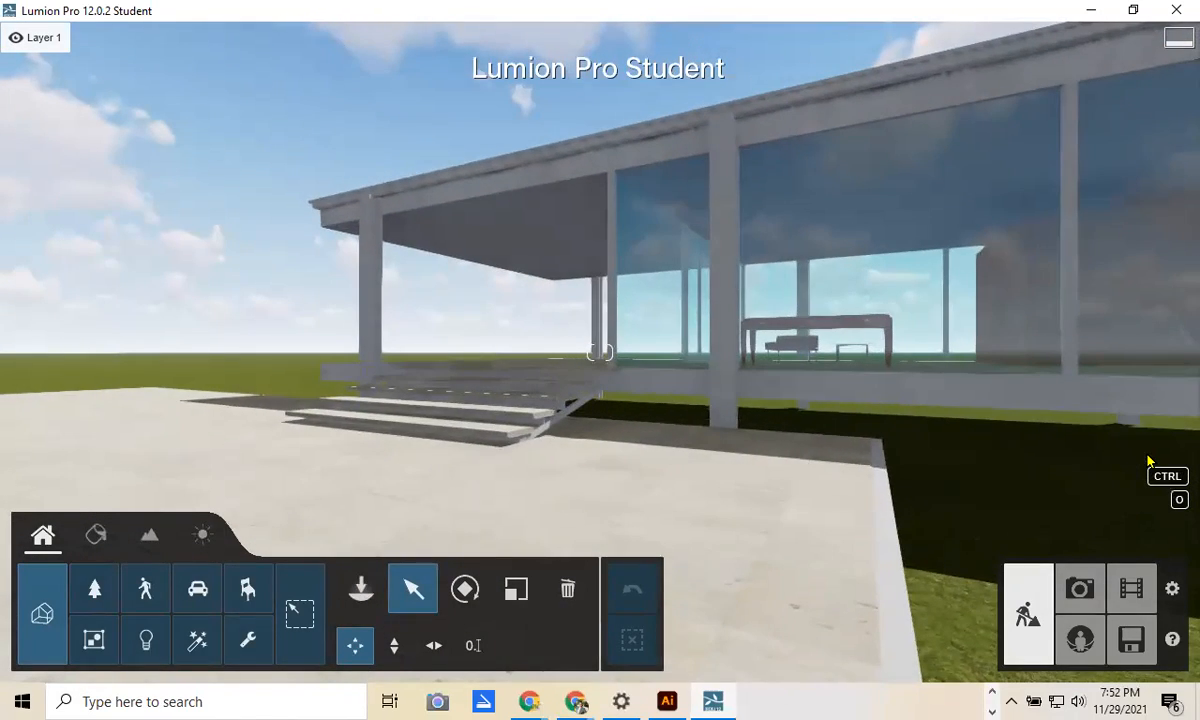
key("s")
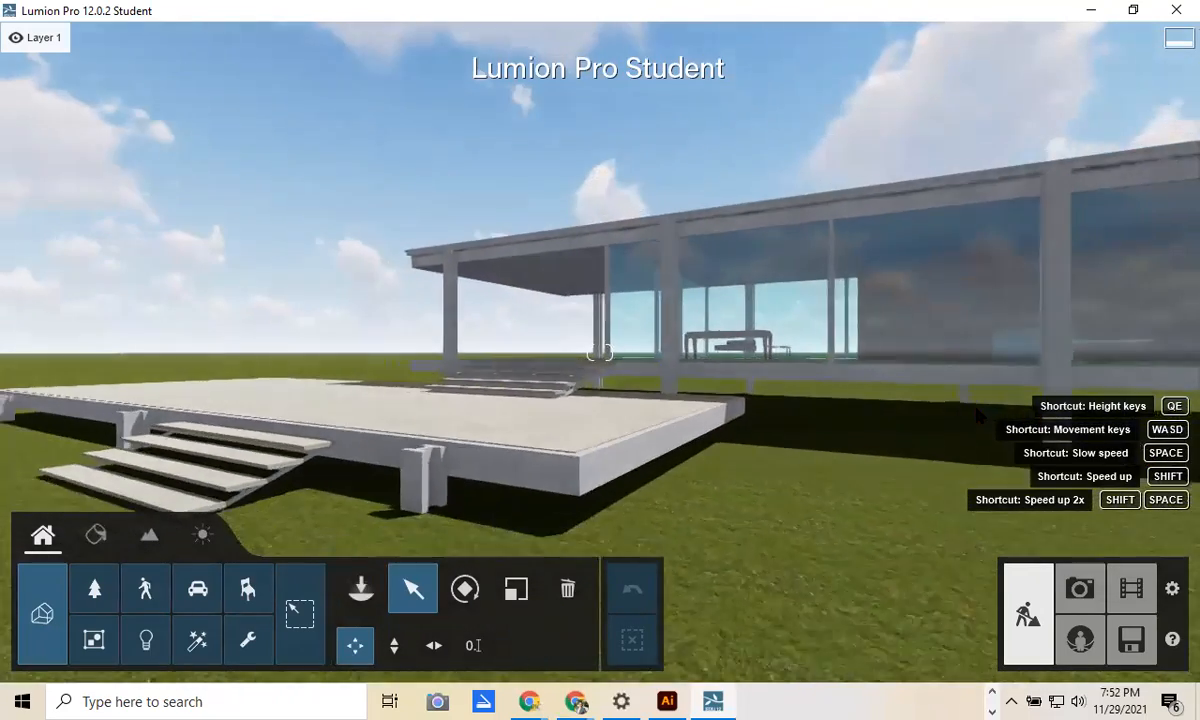
Step: Turn, tilt and raise the view to frame the glass pavilion from the front
left_click(395, 400, "ctrl")
right_click_drag(600, 352, 402, 402)
key("w")
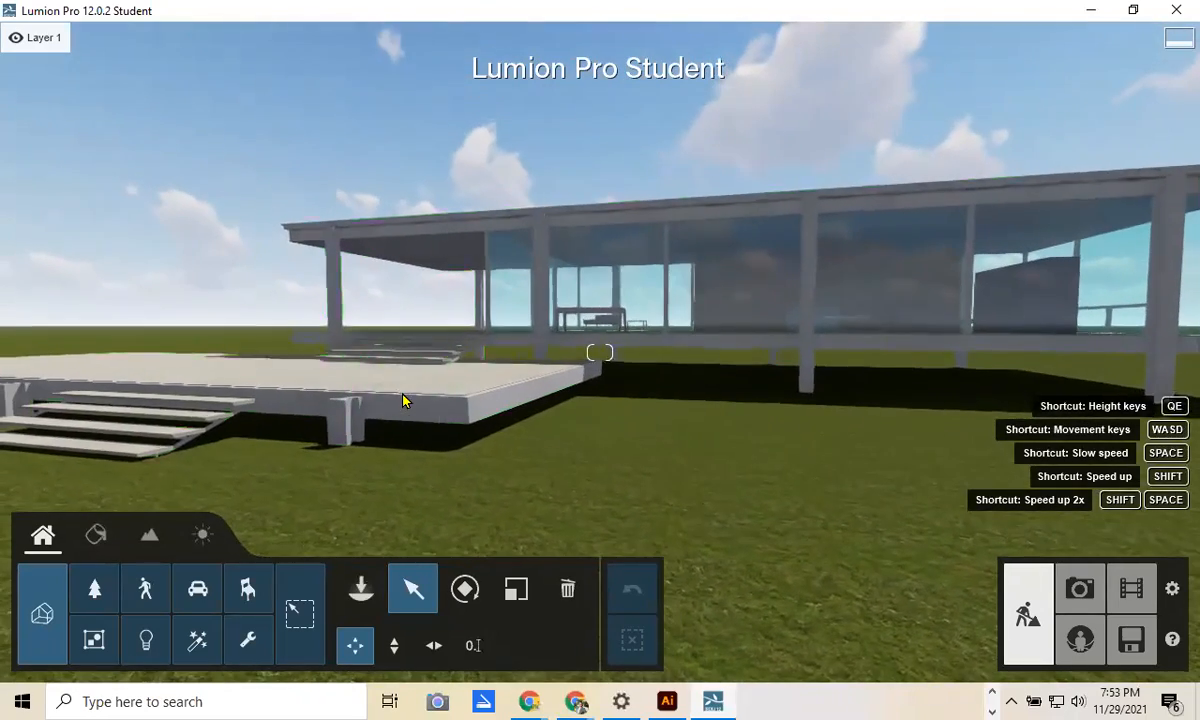
key("q")
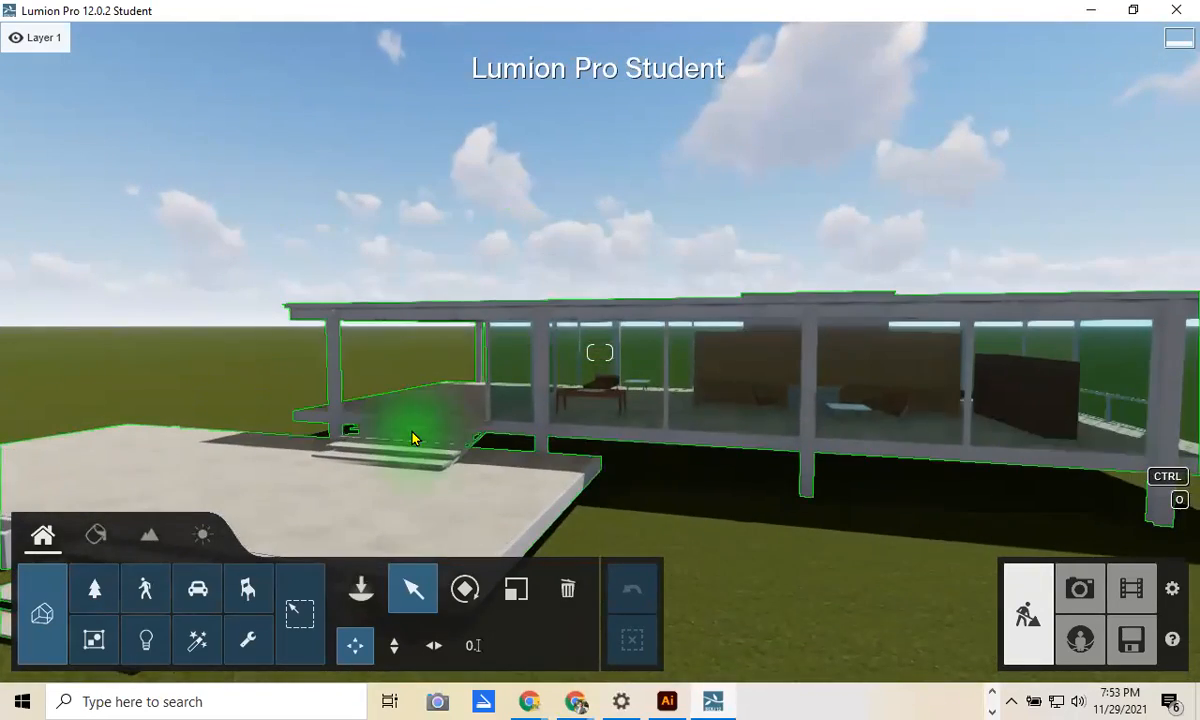
right_click_drag(510, 453, 779, 440)
right_click_drag(643, 547, 699, 474)
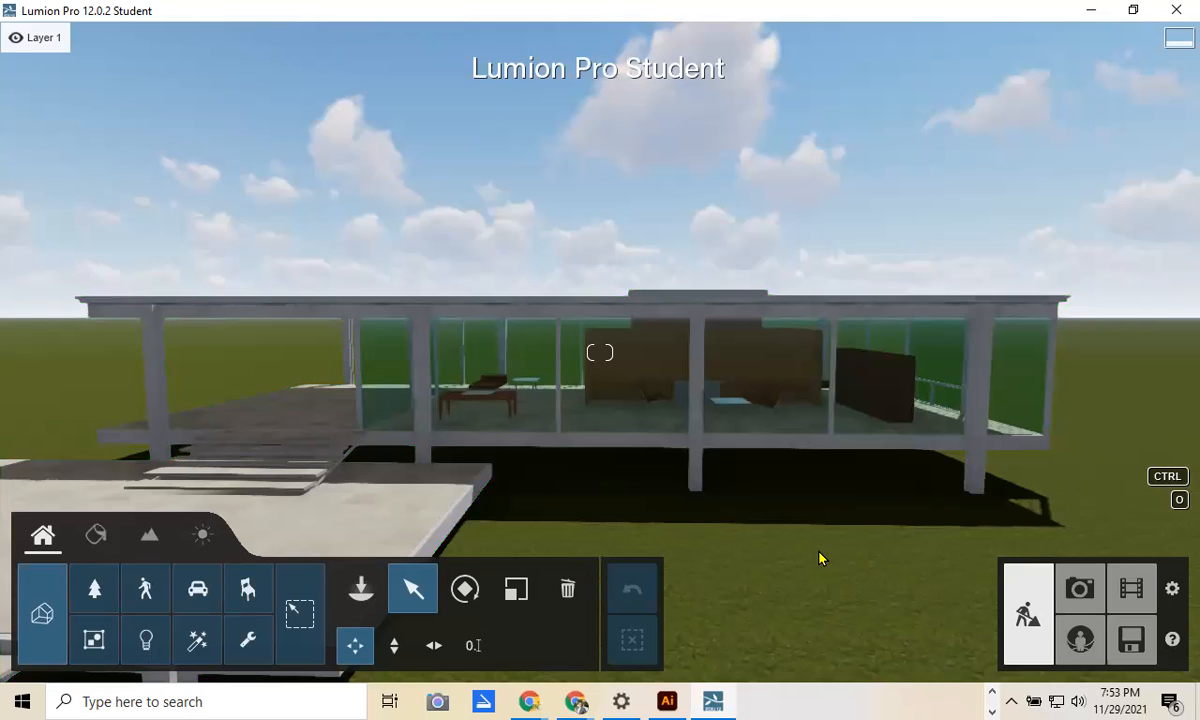
right_click_drag(820, 557, 820, 557)
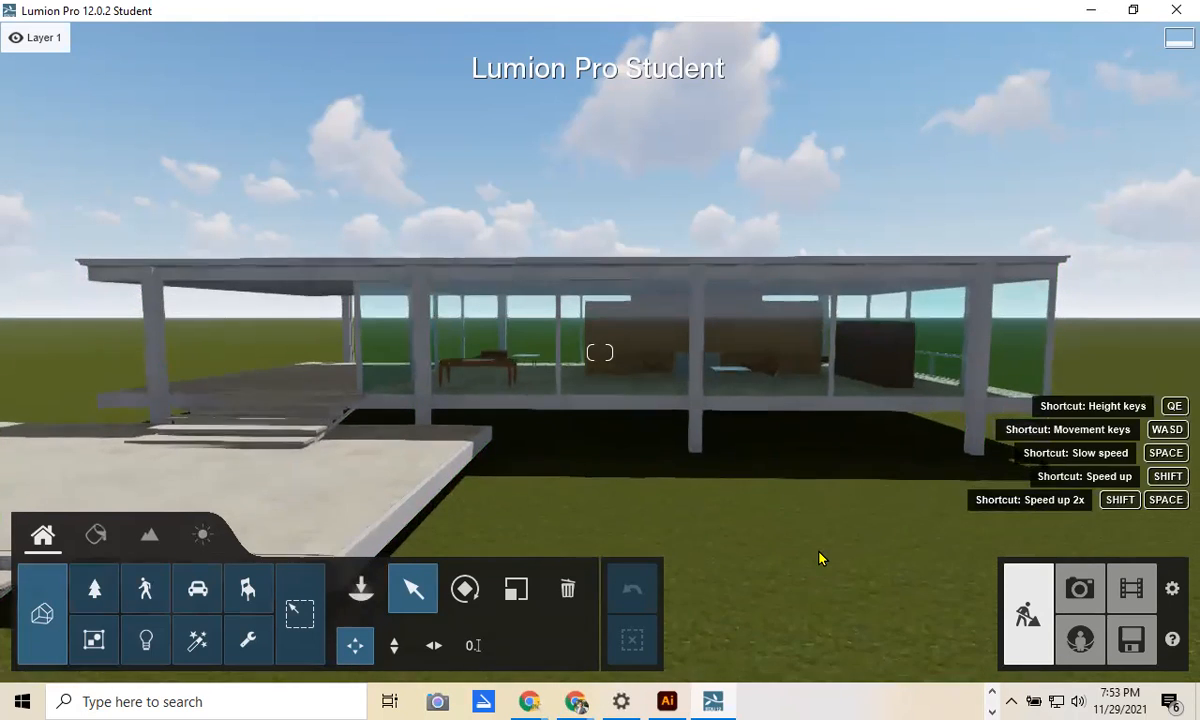
right_click_drag(442, 458, 415, 440)
key("ctrl")
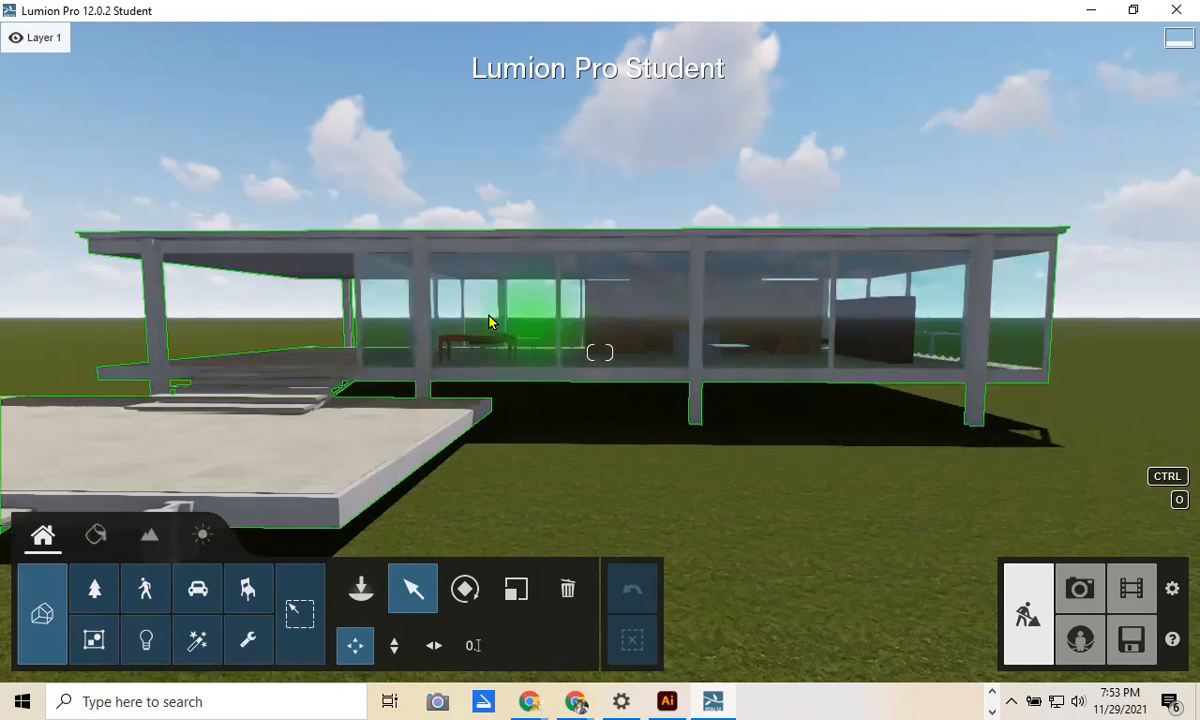
key("e")
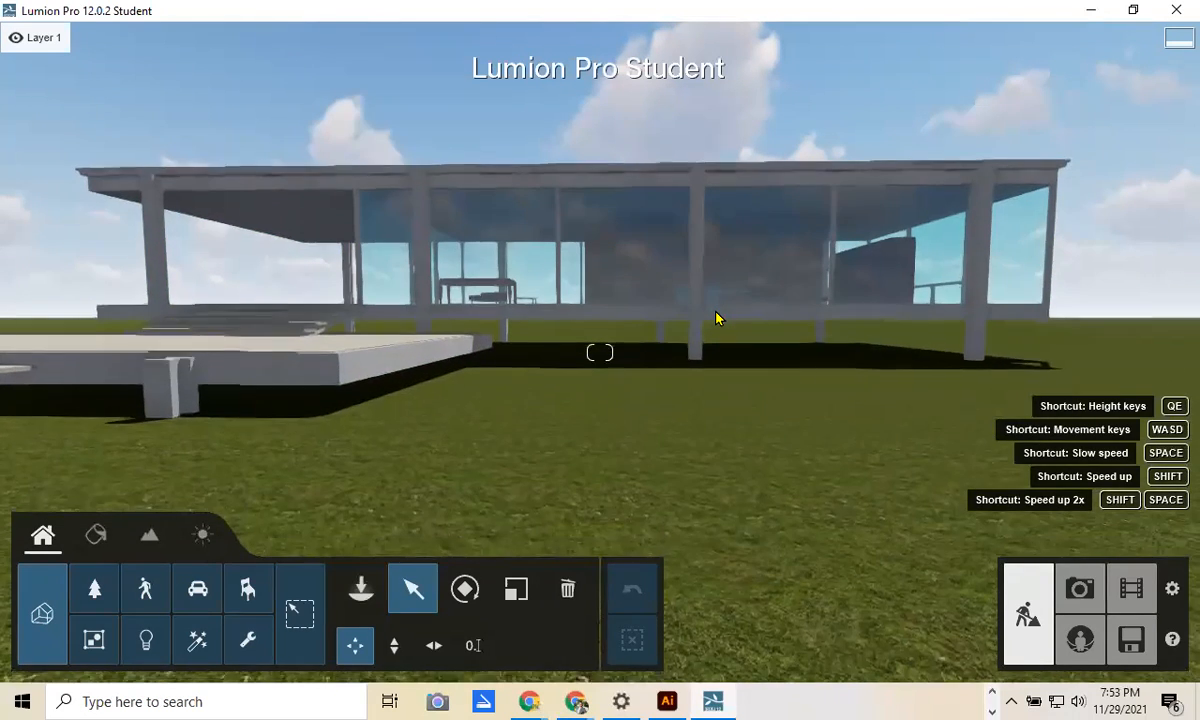
key("q")
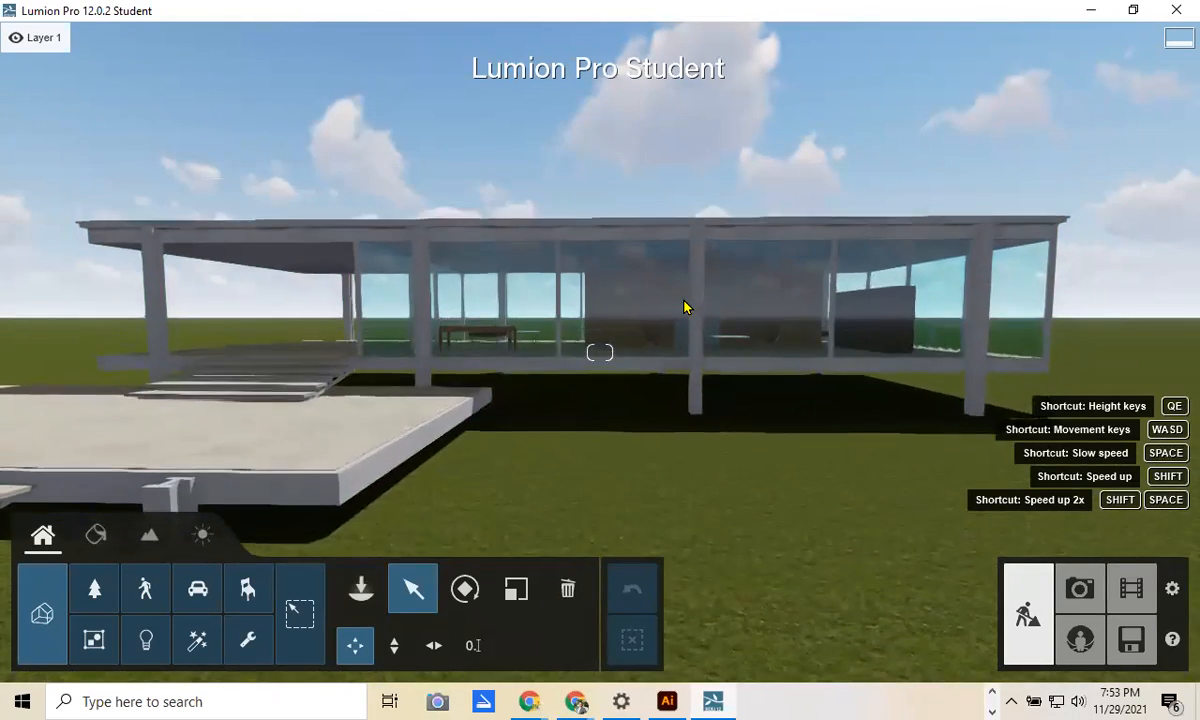
Step: In the Material editor, pick the house's glass pane to edit its material
left_click(95, 540)
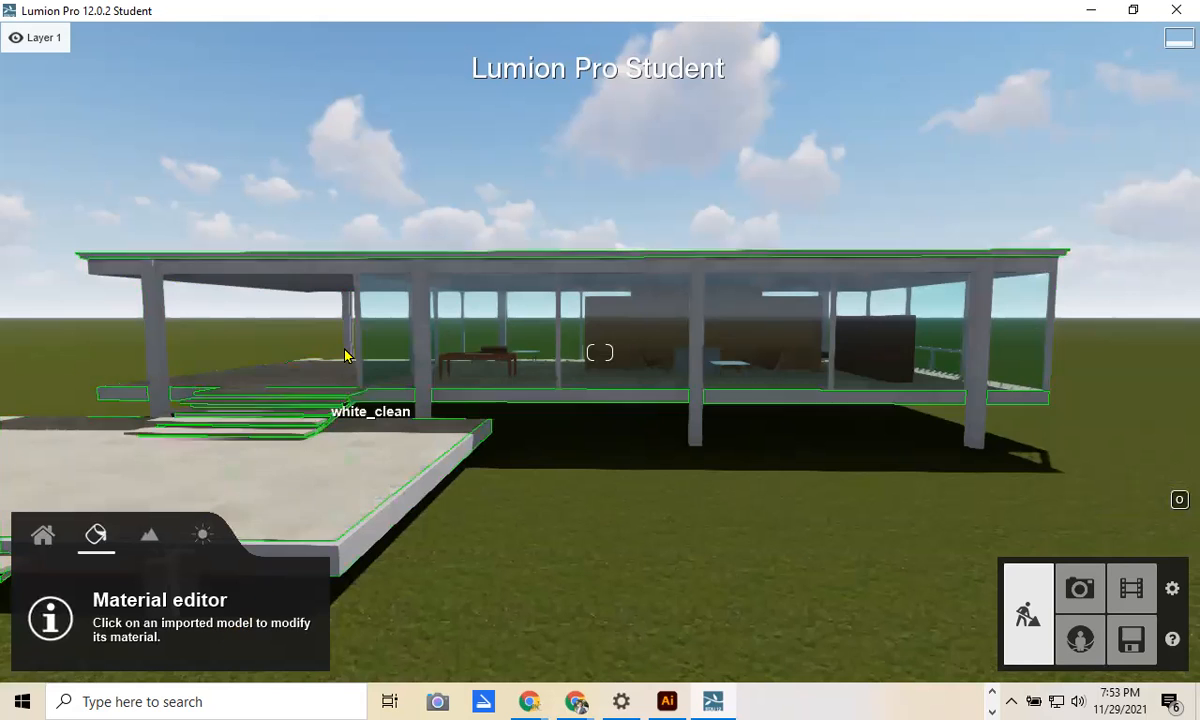
key("s")
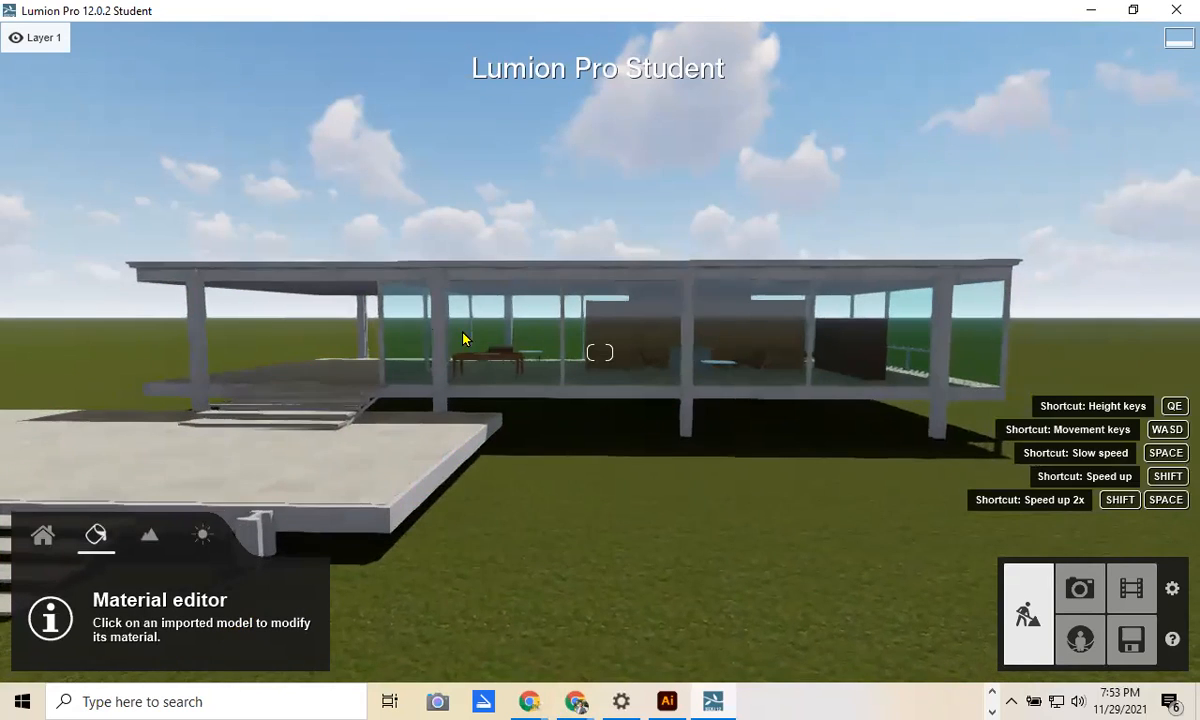
left_click(526, 343)
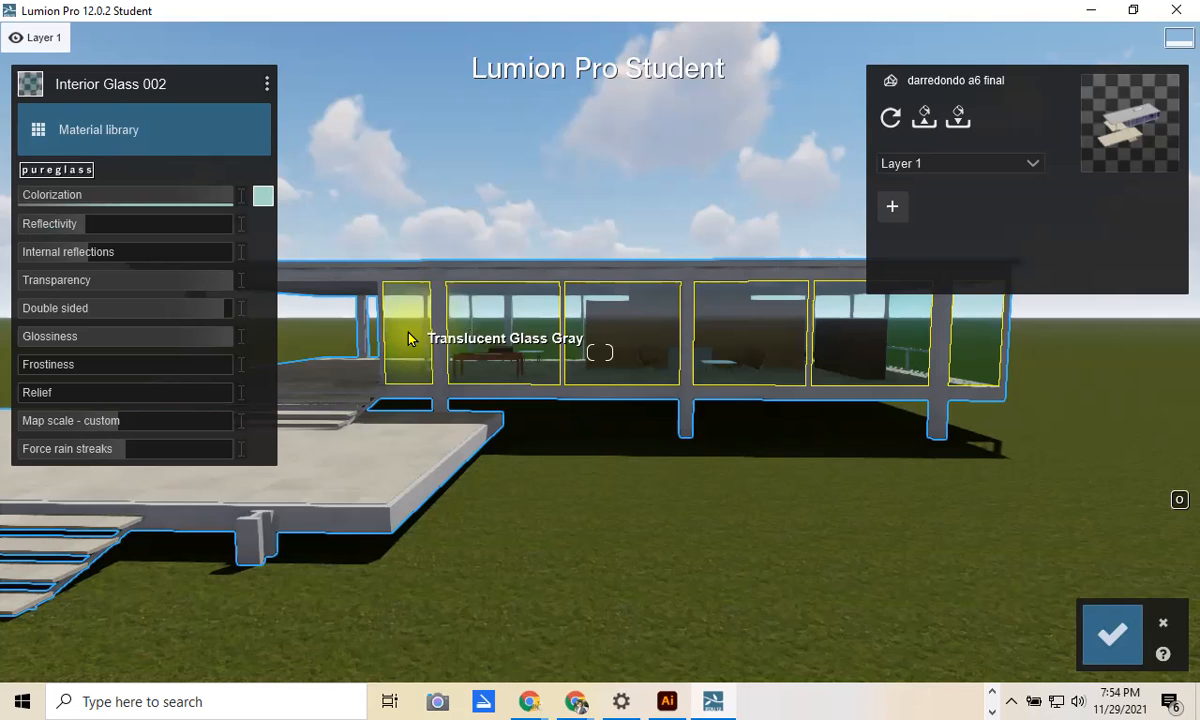
Step: Apply Interior Glass 001 from the Indoor library to the glass and view the glazed corner
left_click(40, 139)
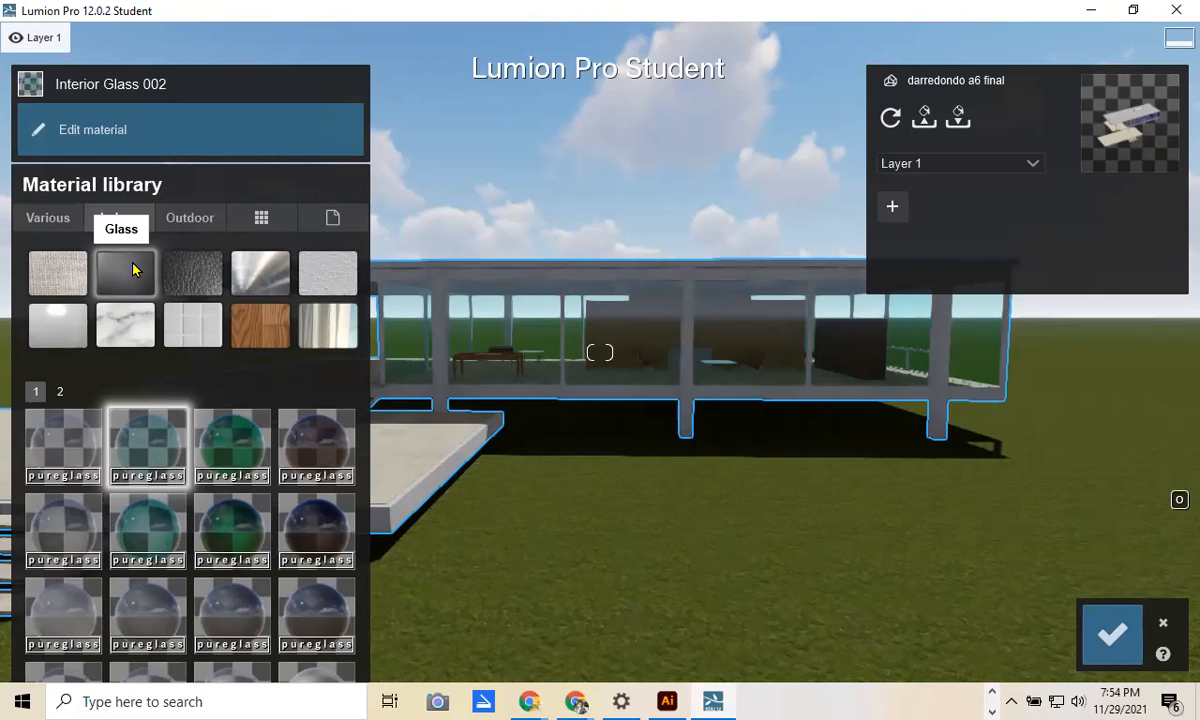
left_click(68, 448)
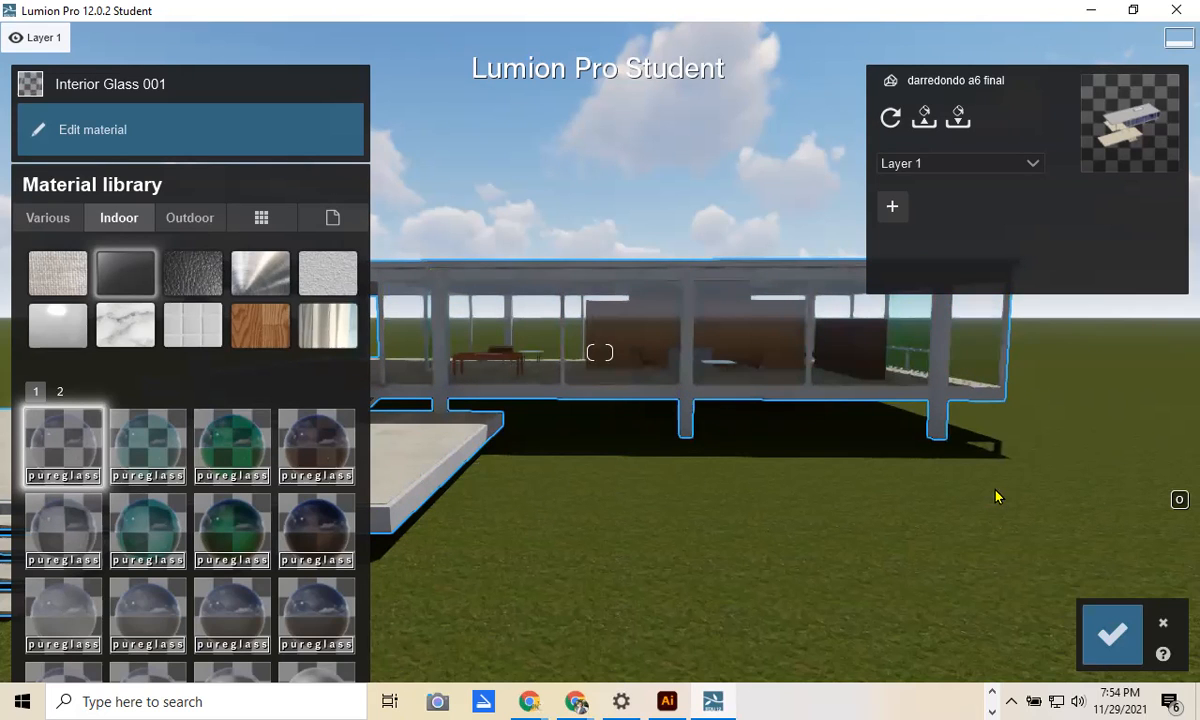
right_click_drag(1002, 497, 1002, 492)
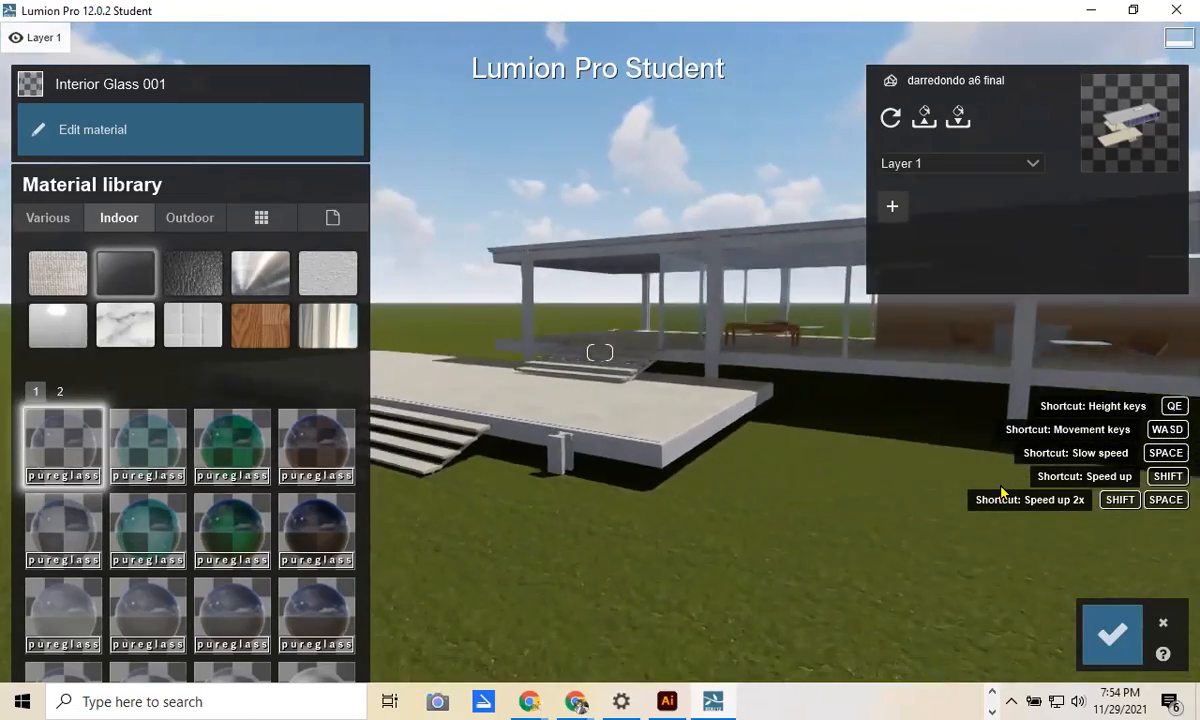
key("q")
key("q")
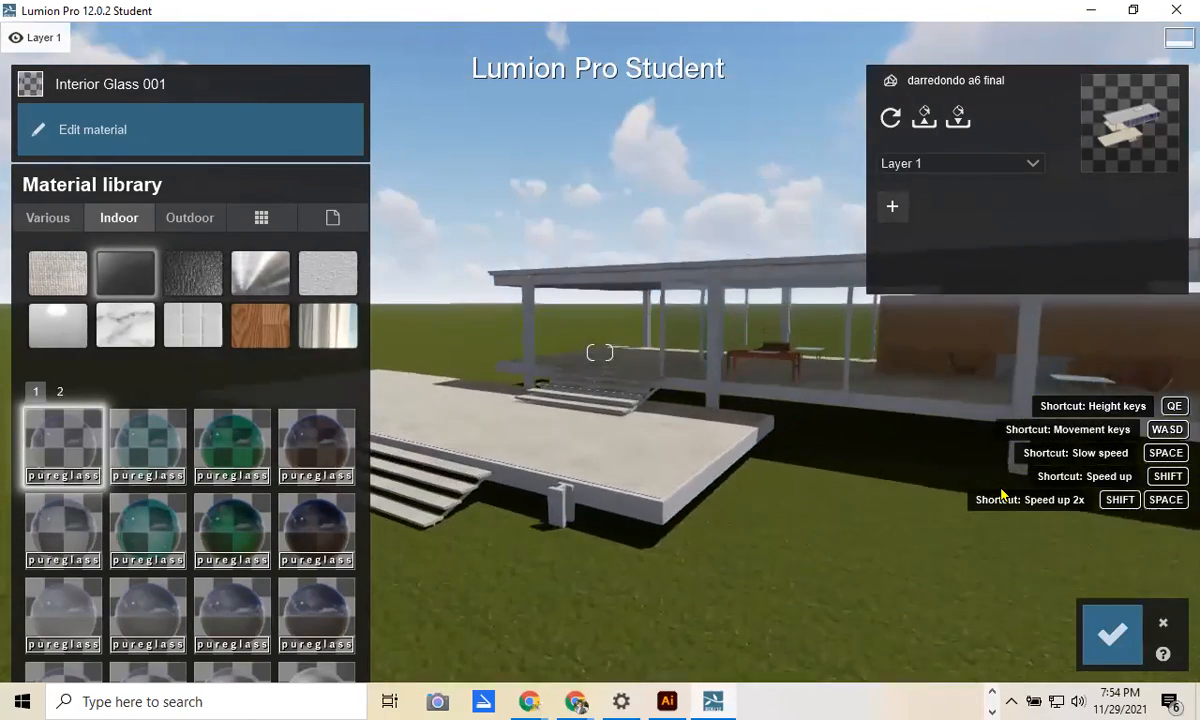
key("d")
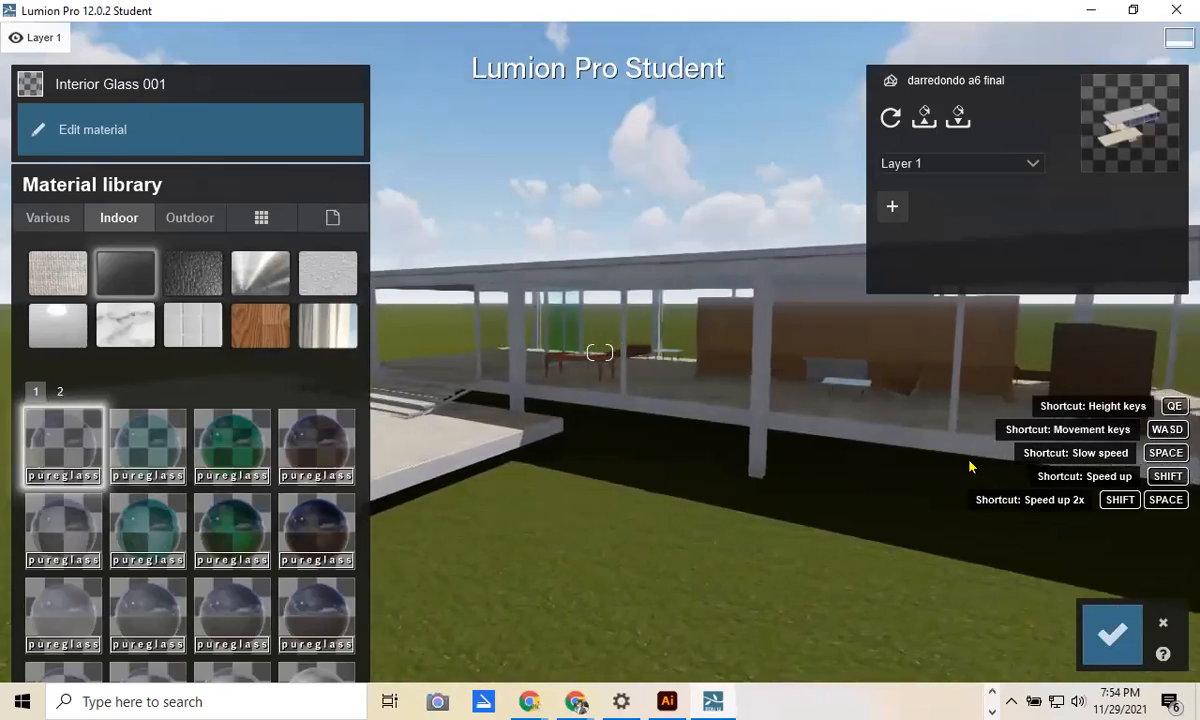
key("d")
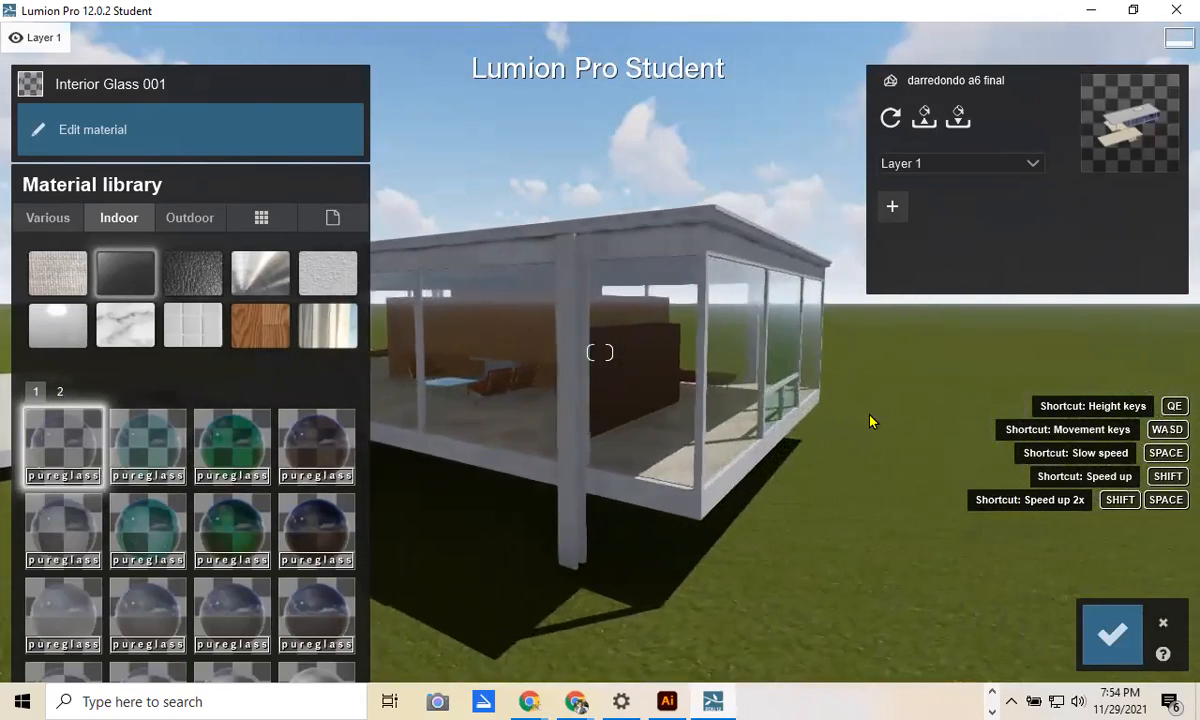
key("a")
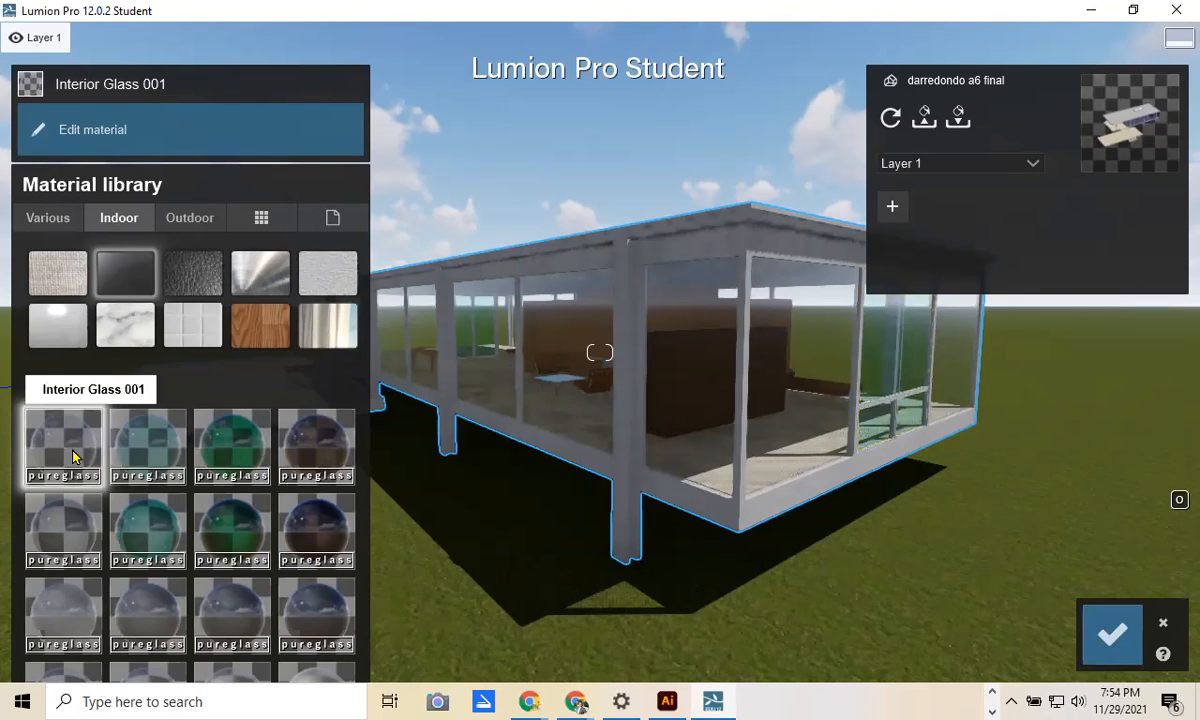
Step: Reselect the glass pane and reapply Interior Glass 001 from the material library
left_click(884, 364)
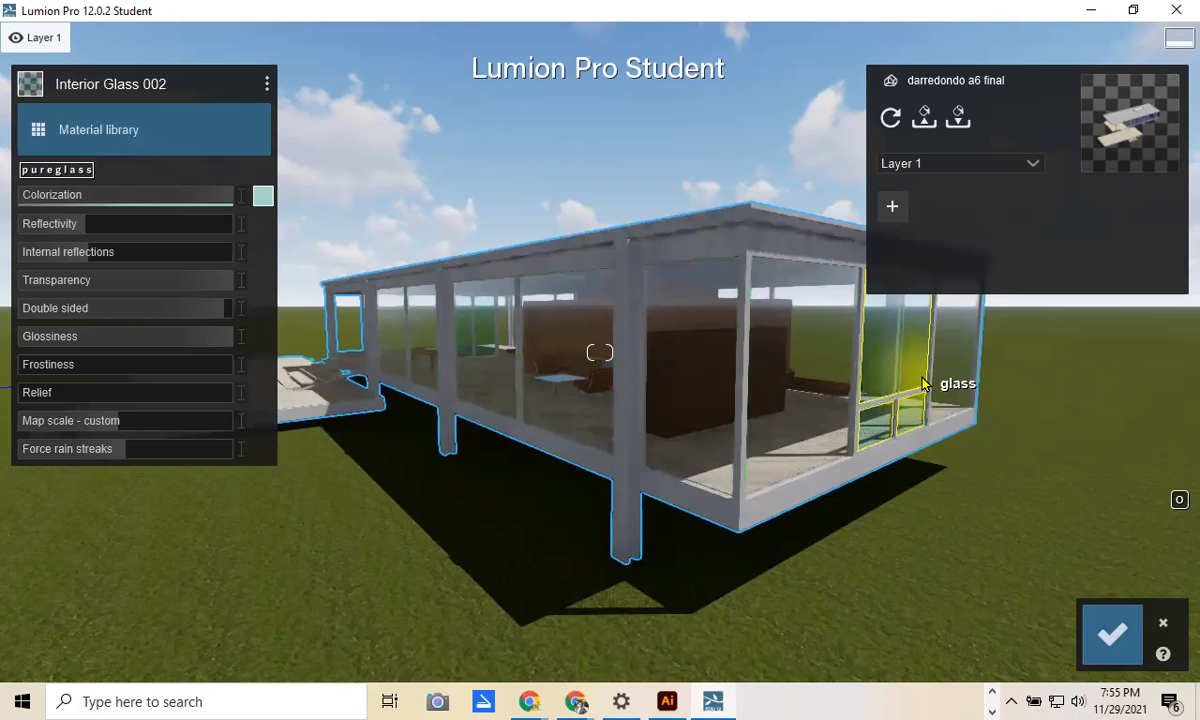
left_click(1110, 634)
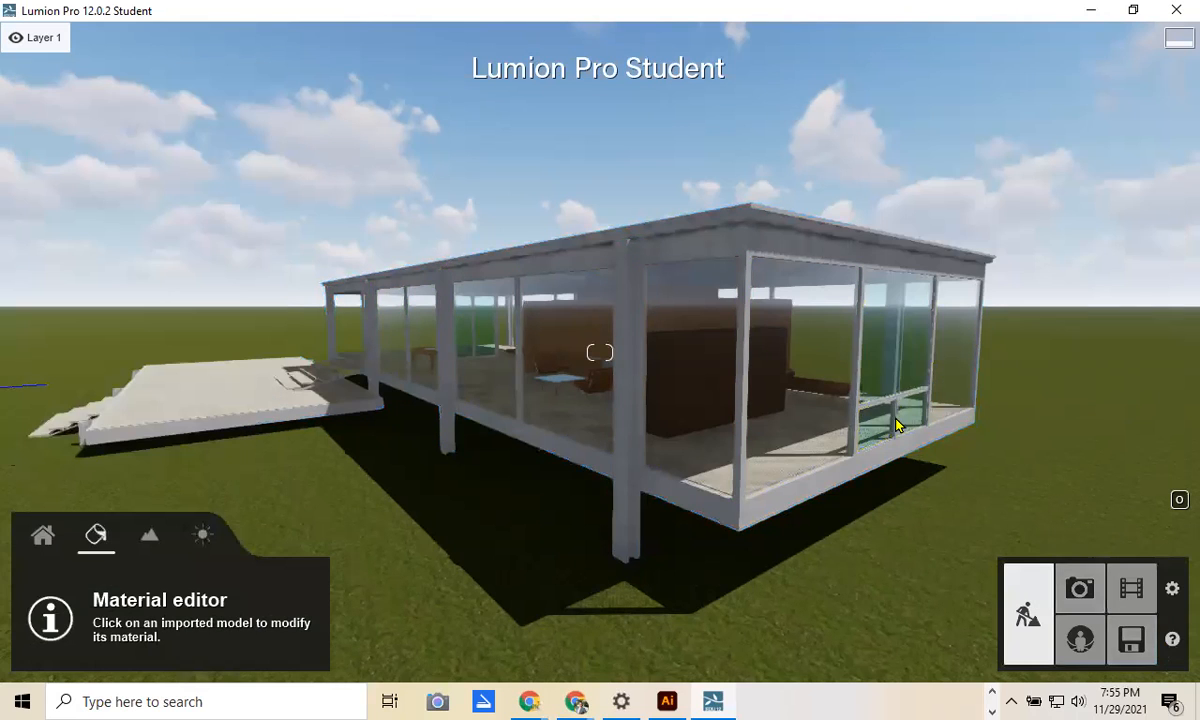
left_click(890, 365)
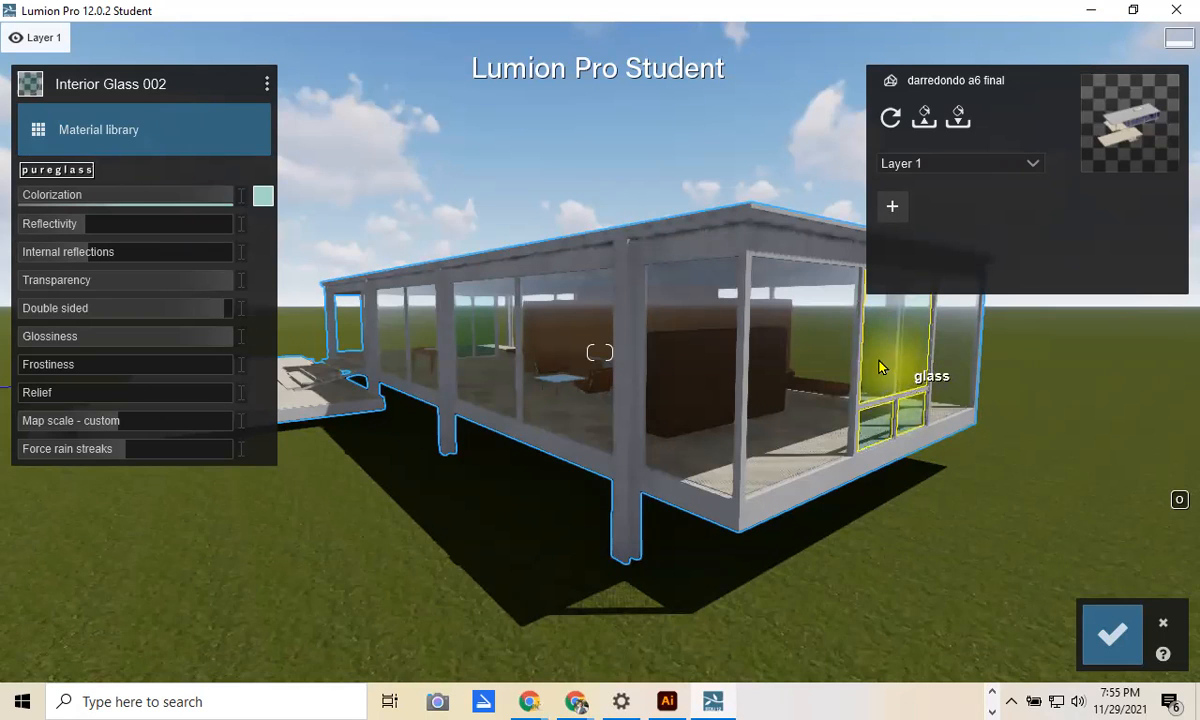
left_click(46, 129)
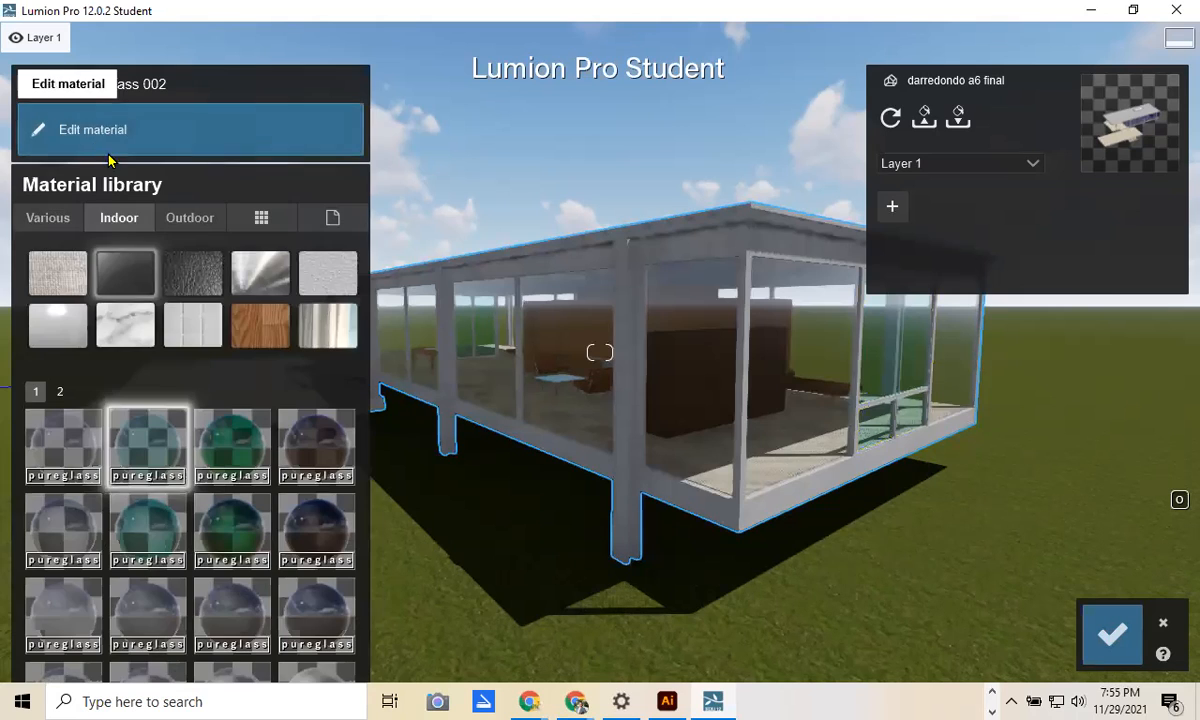
left_click(63, 445)
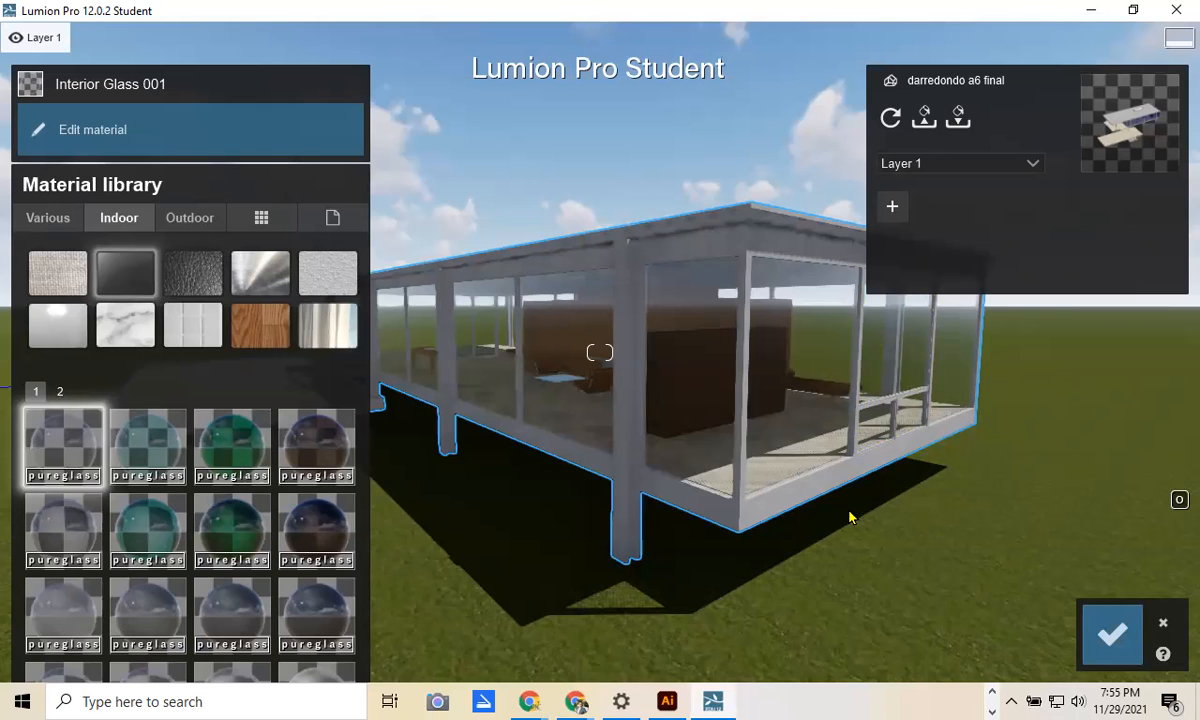
Step: Orbit to check the glazing from the side and save the material changes
right_click_drag(797, 530, 588, 226)
scroll(588, 226, "down", 10)
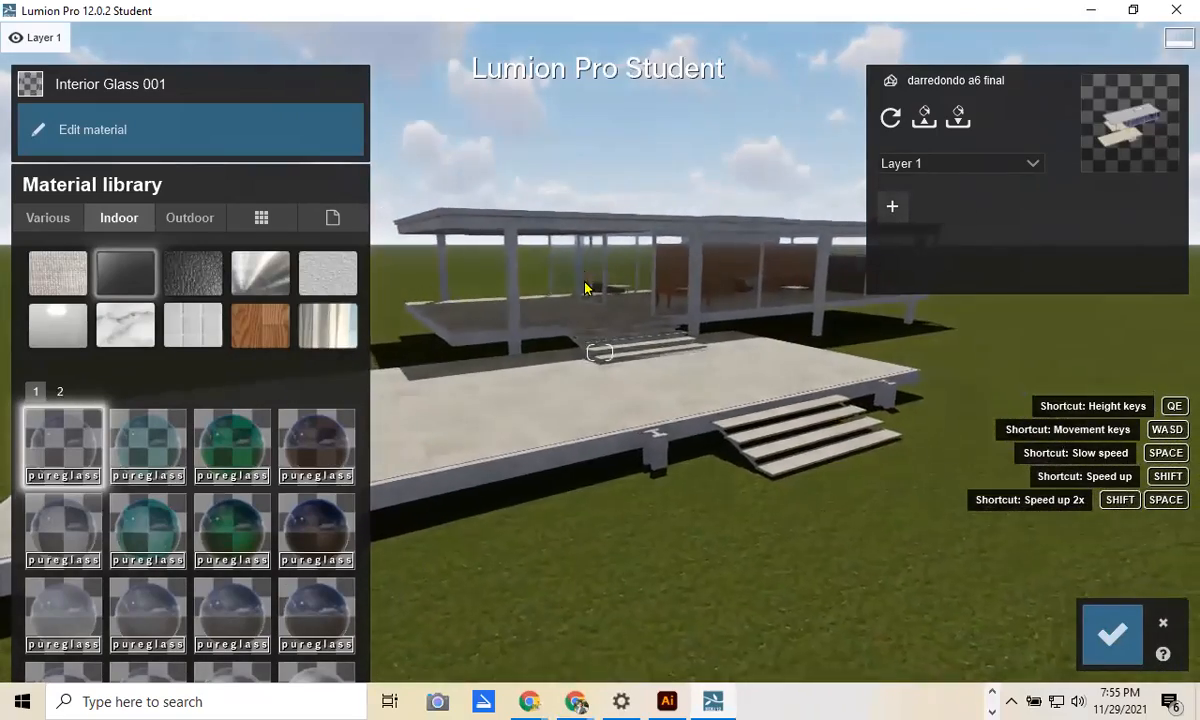
scroll(650, 275, "up", 6)
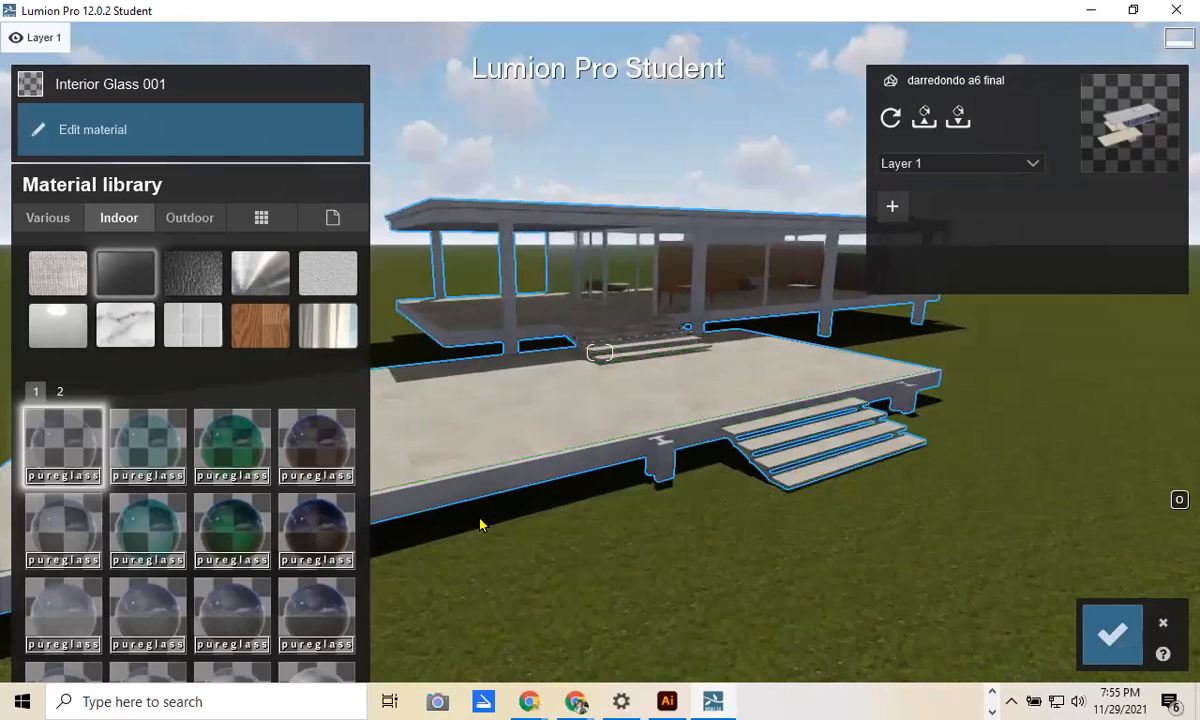
left_click(1110, 640)
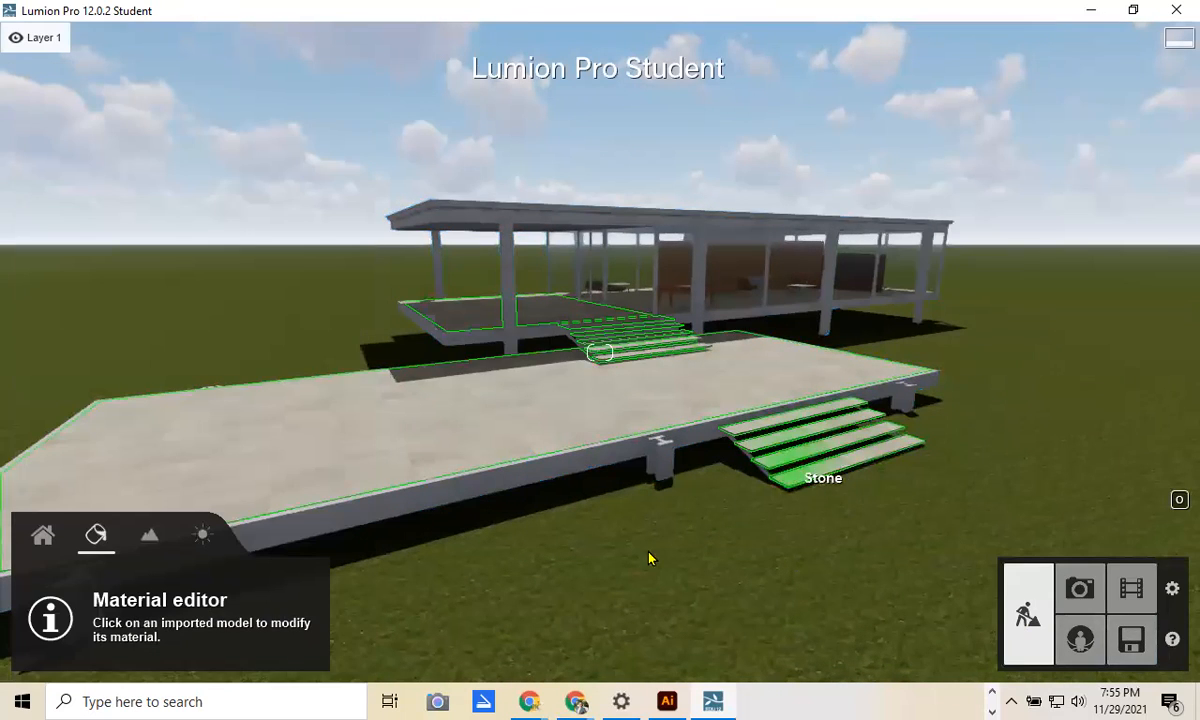
Step: Move the camera toward the house and tilt the view up toward the roof
key("w")
right_click_drag(481, 607, 509, 517)
key("s")
right_click_drag(765, 642, 811, 512)
key("w")
right_click_drag(498, 268, 494, 97)
Step: Pull back to see the whole model and open the Content library's Nature category
key("s")
right_click_drag(423, 115, 455, 357)
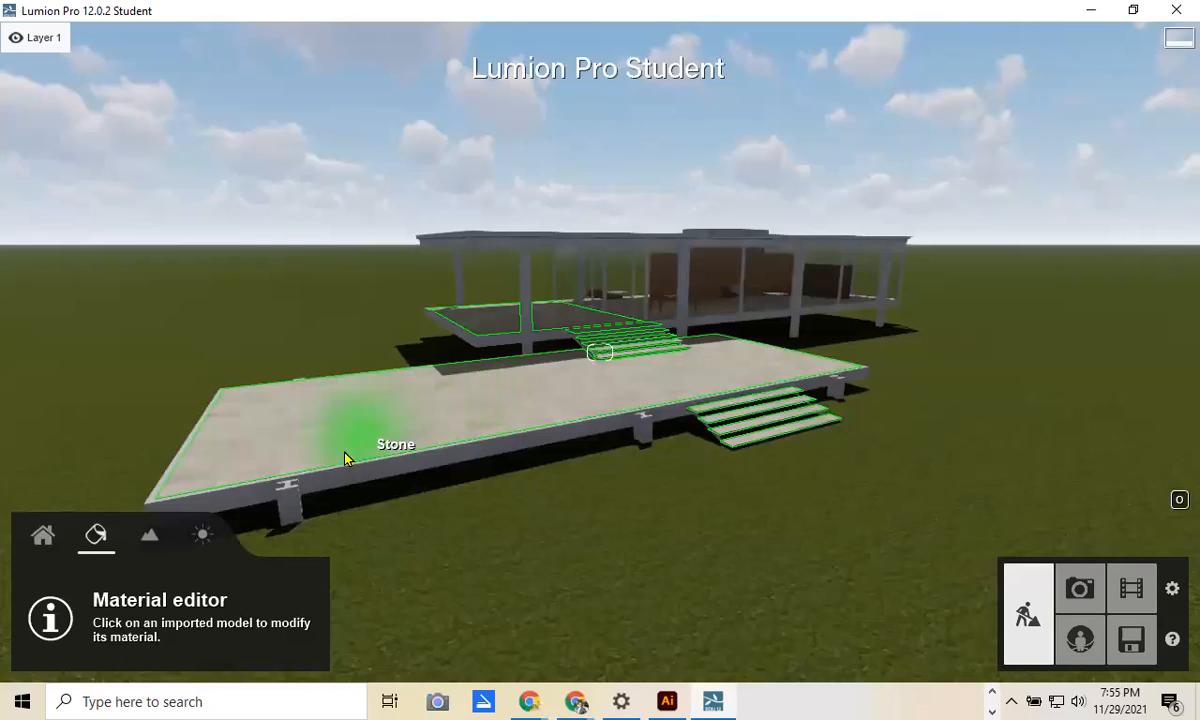
key("s")
key("s")
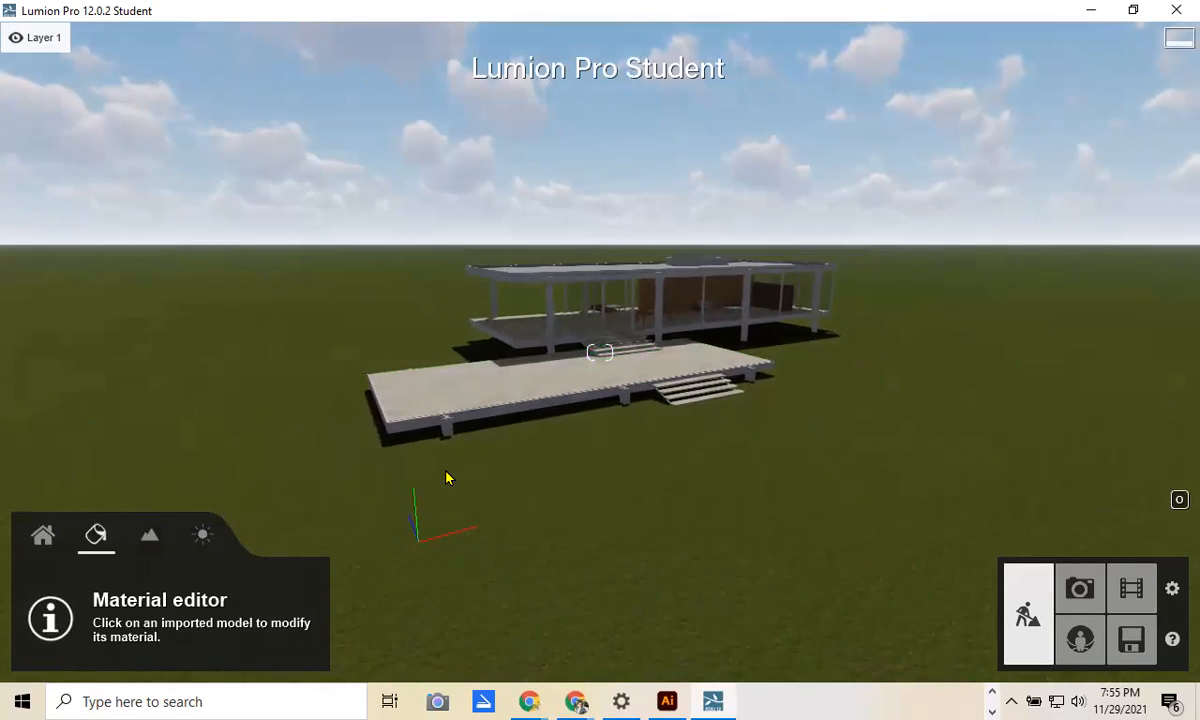
left_click(42, 538)
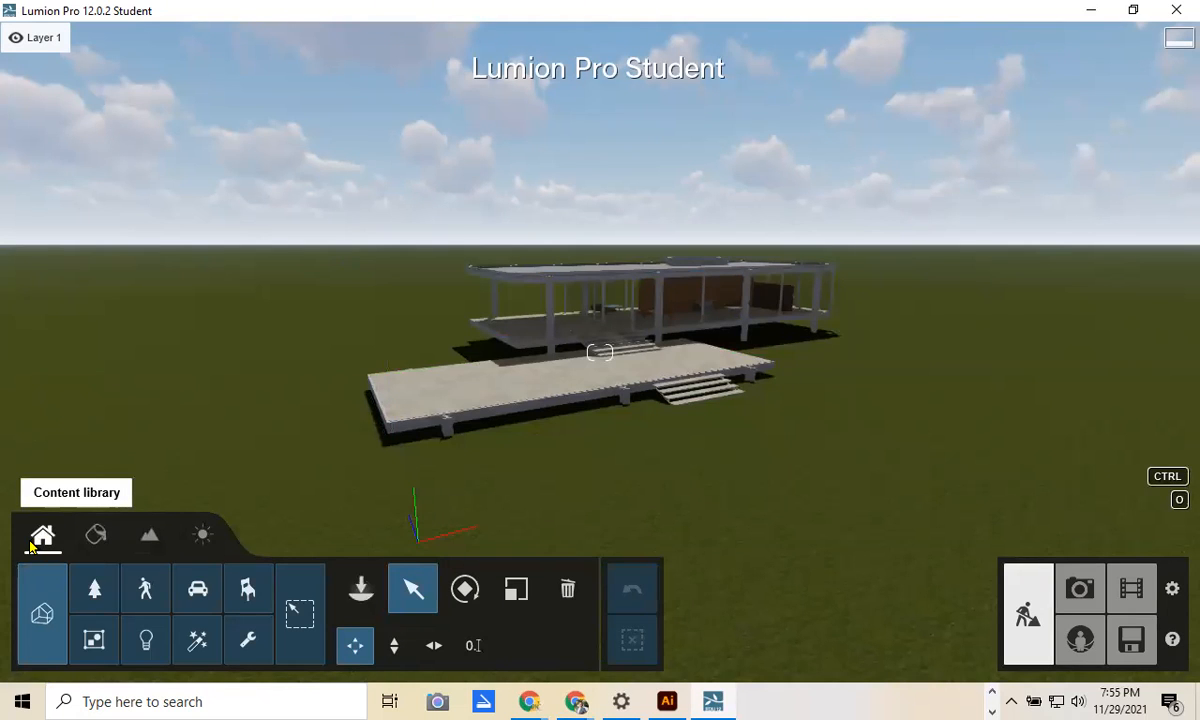
left_click(92, 594)
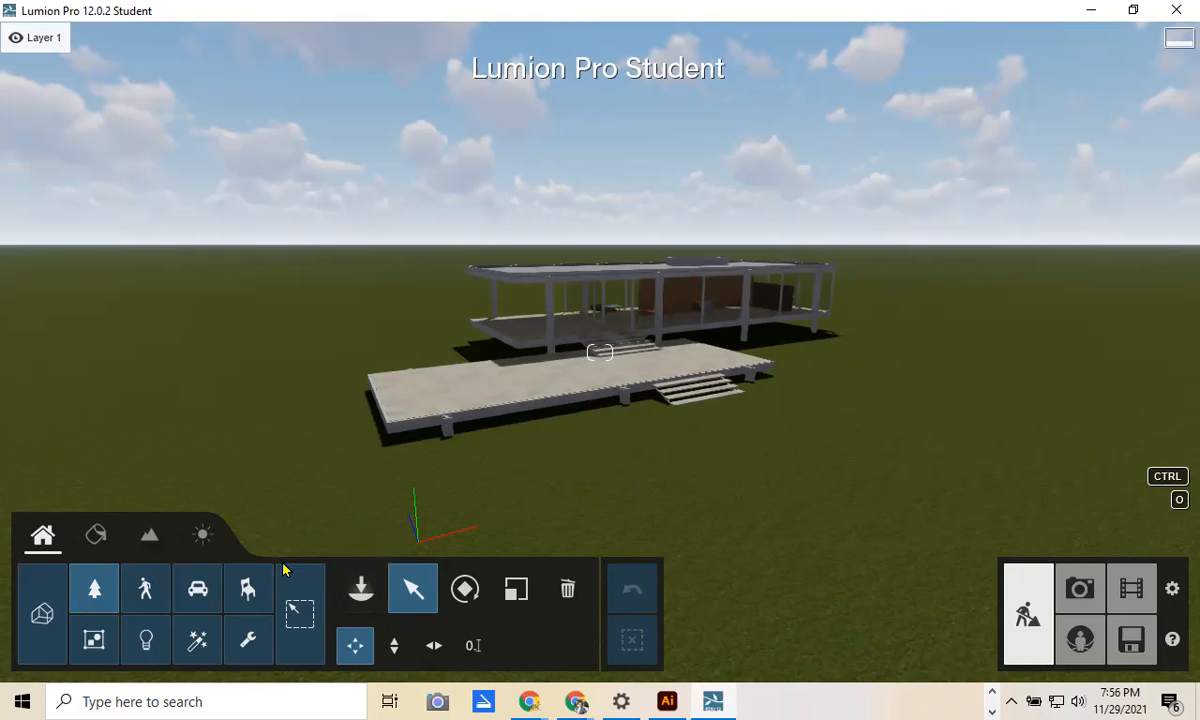
Step: Place a TreeCluster2 Pine Circle L-RT pine cluster beside and behind the Farnsworth House
left_click(361, 592)
mouse_move(119, 237)
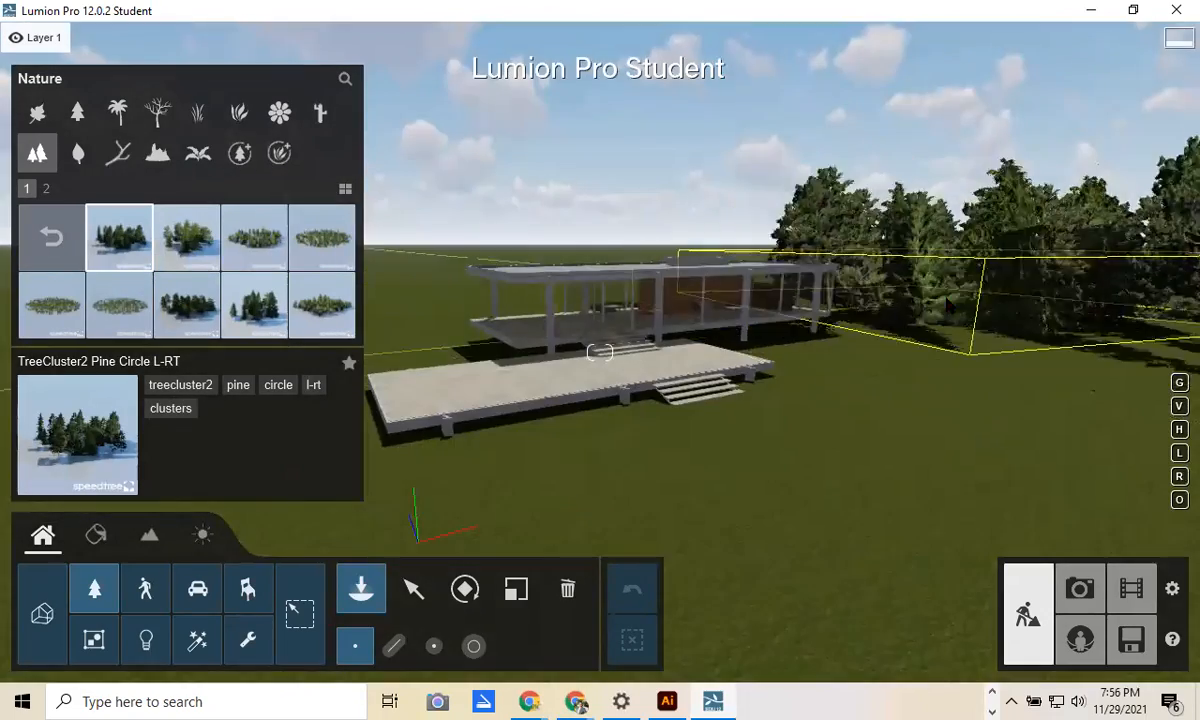
left_click(573, 272)
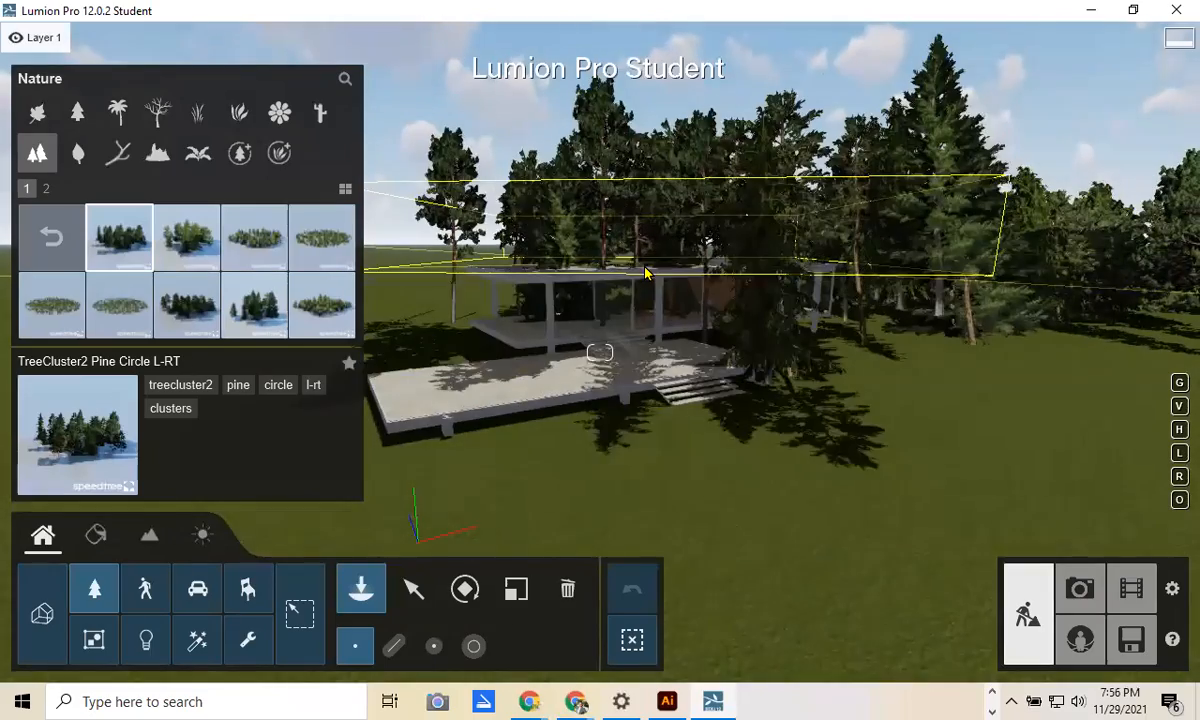
scroll(642, 280, "down", 5)
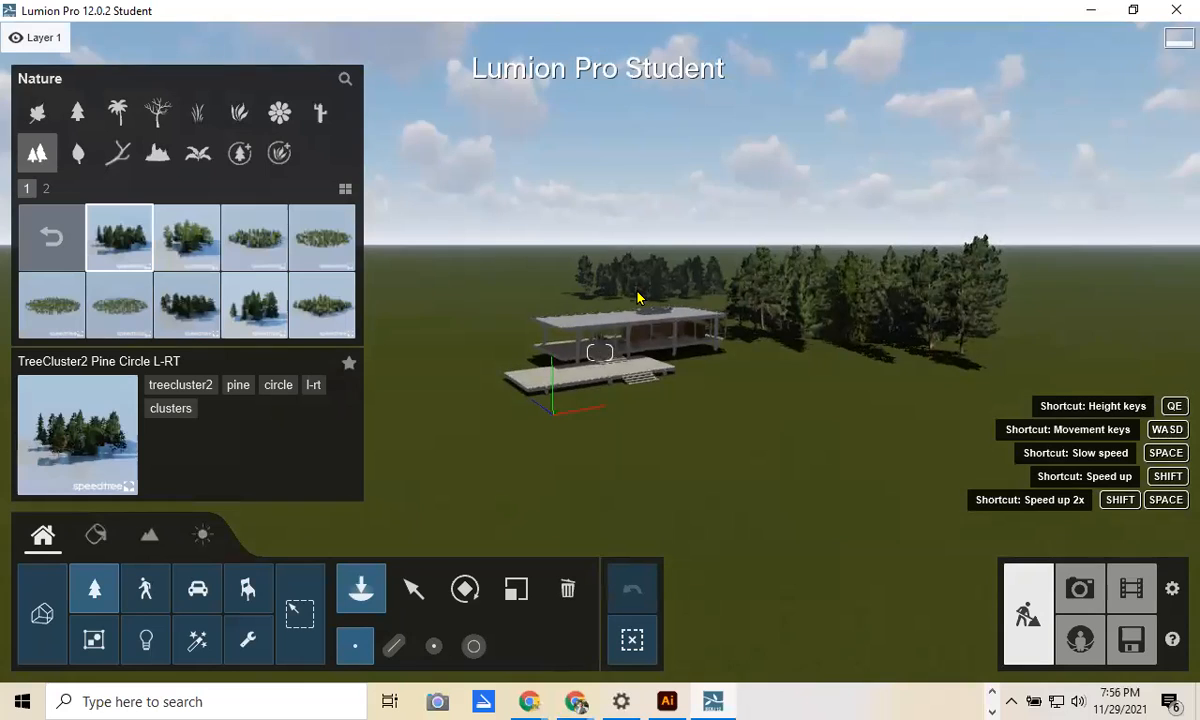
scroll(638, 297, "up", 5)
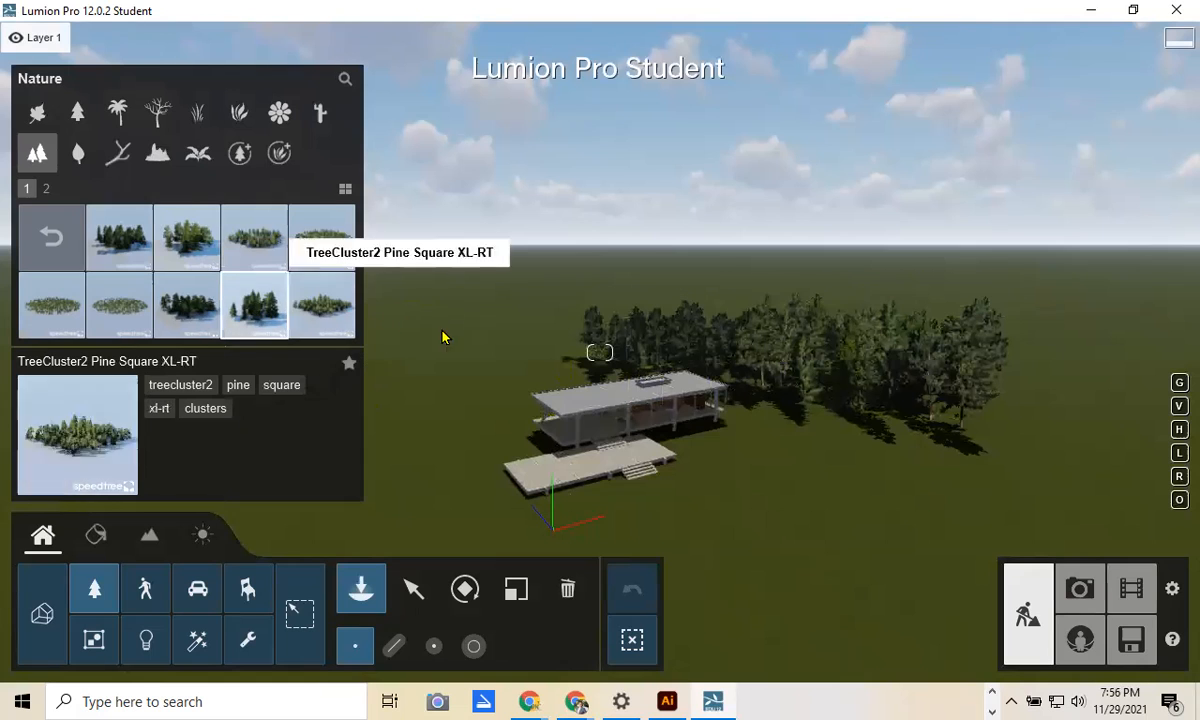
Step: Place a TreeCluster2 Pine Square XL-RT cluster around the house, undo the extra one, then browse Conifers
left_click(254, 304)
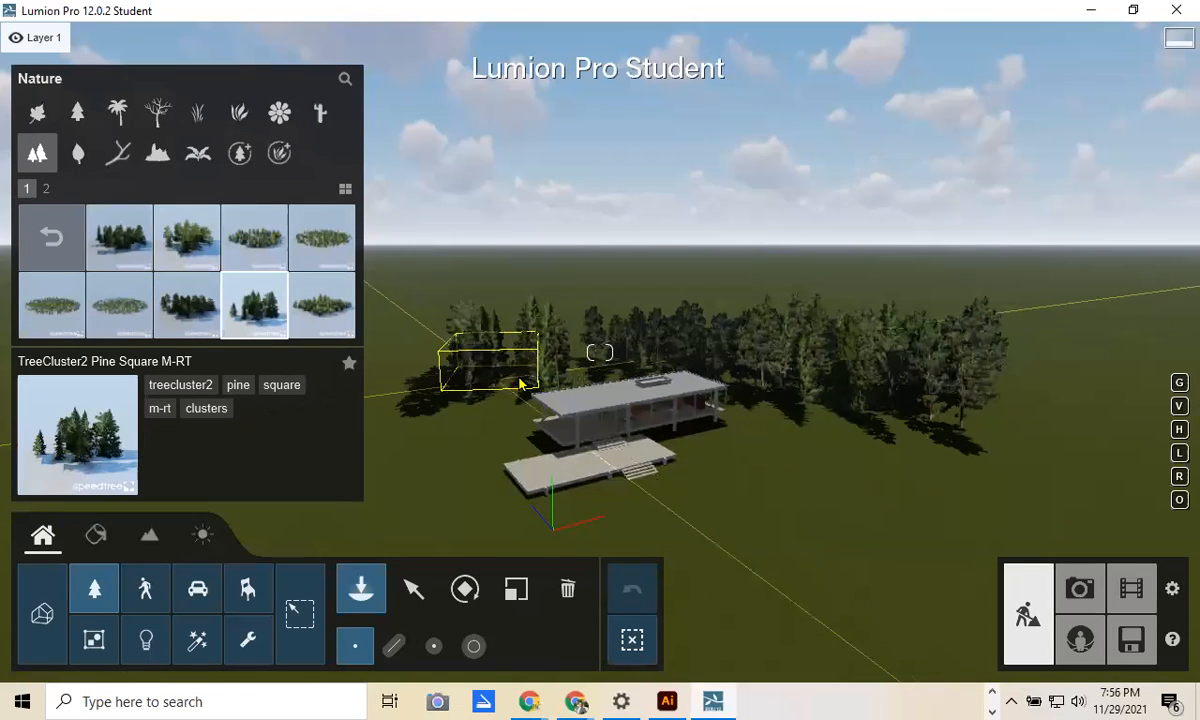
left_click(327, 313)
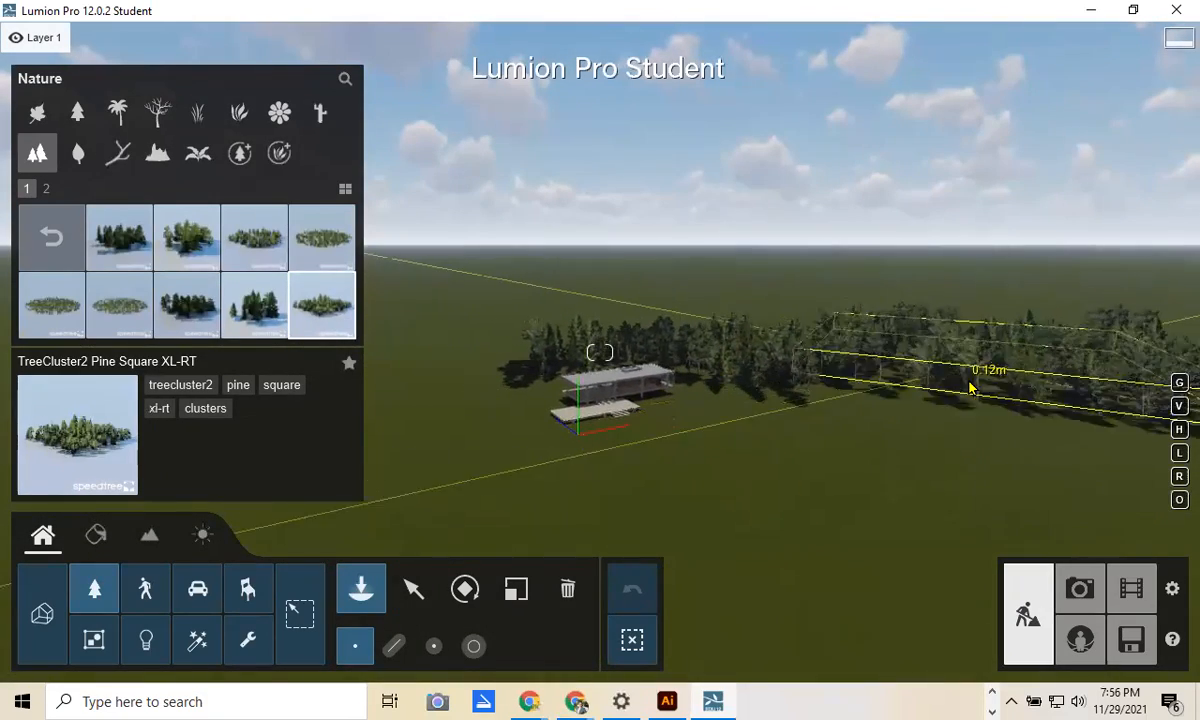
left_click(697, 401)
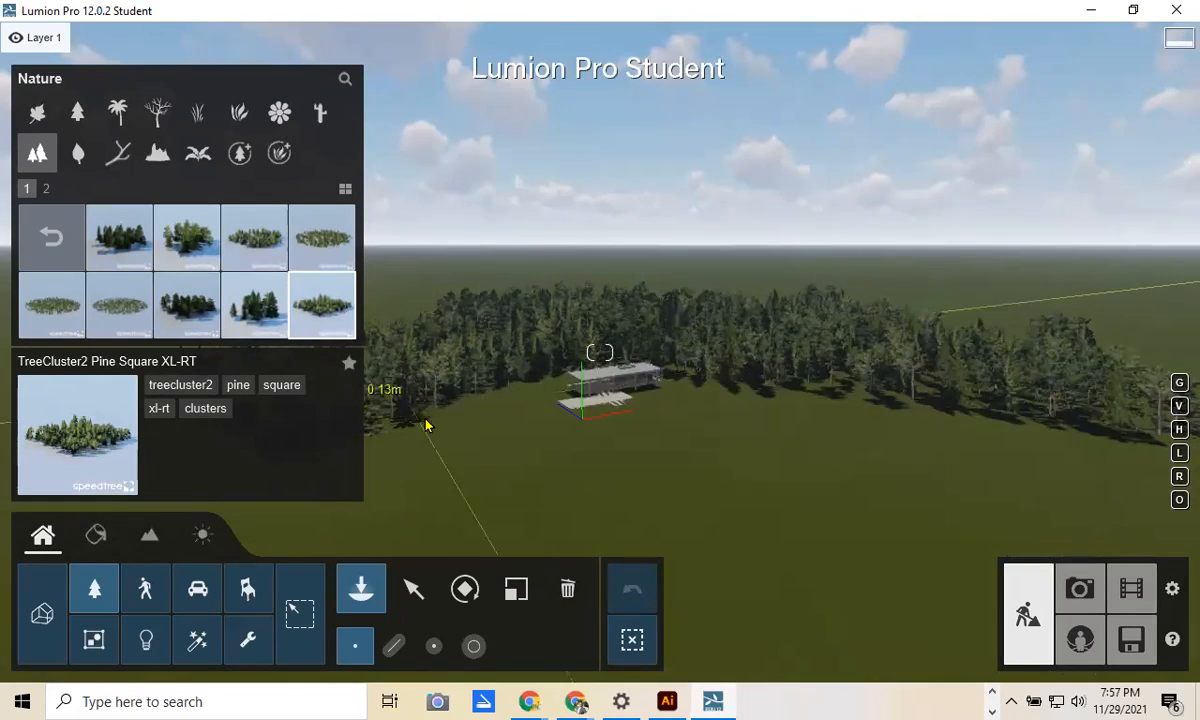
left_click(470, 425)
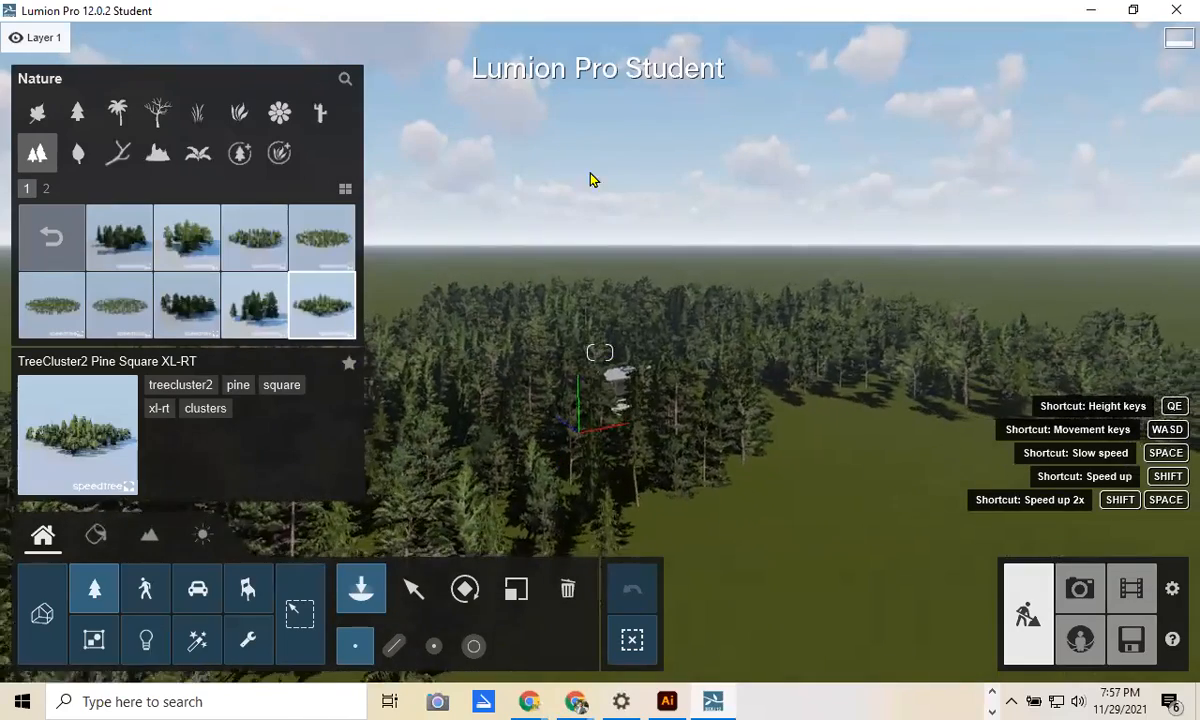
key("ctrl+z")
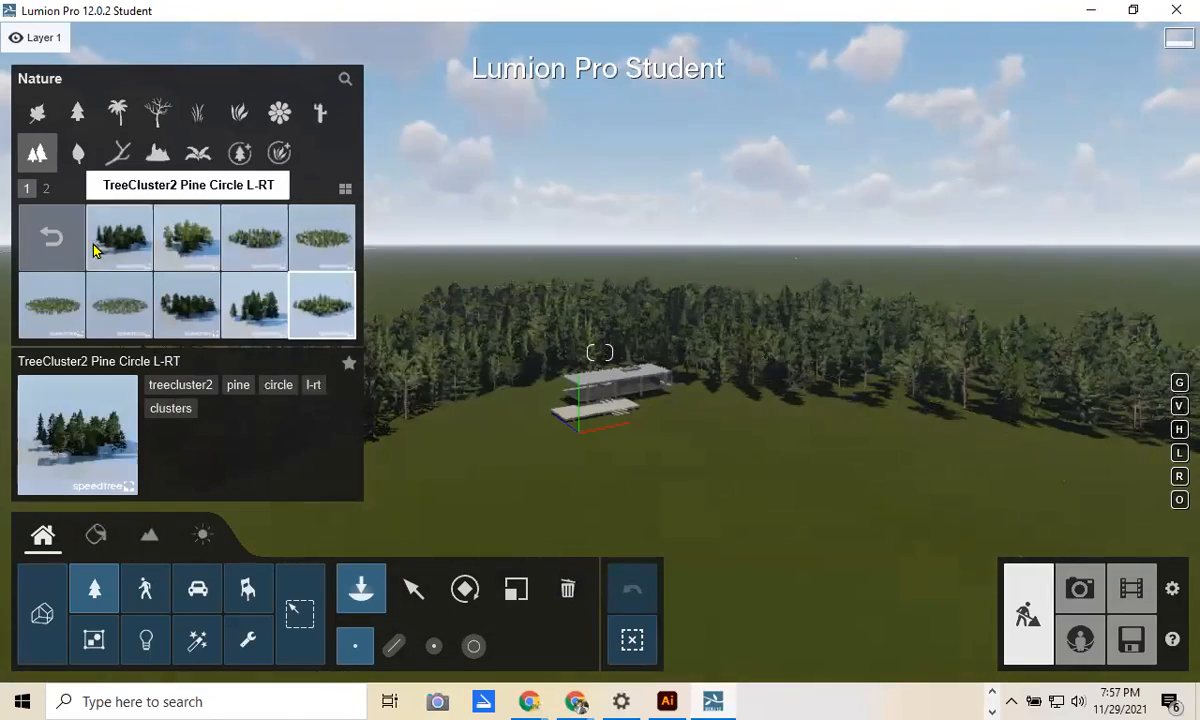
left_click(51, 237)
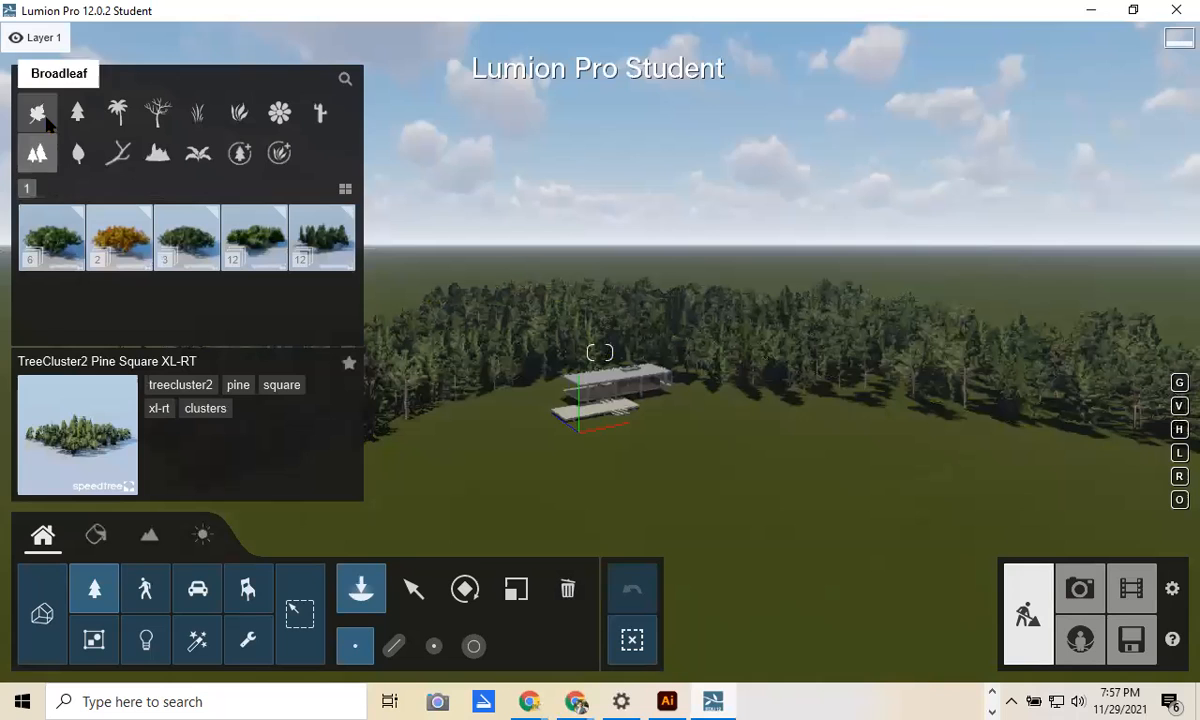
left_click(77, 112)
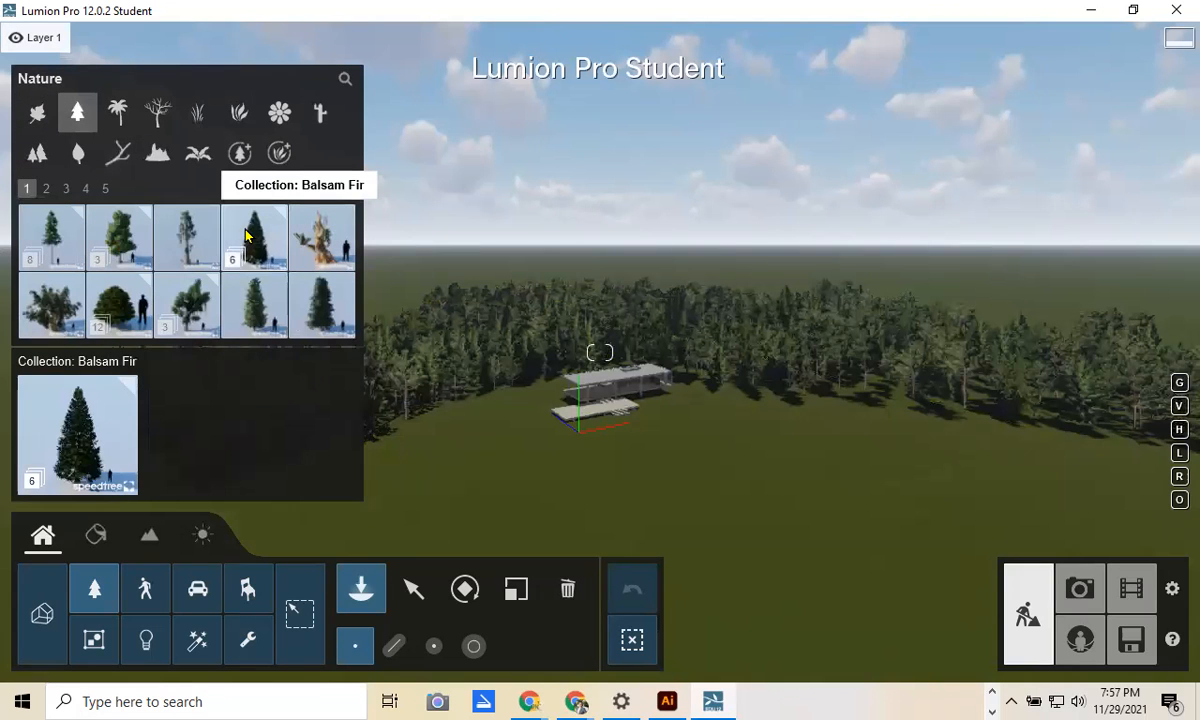
Step: Start mass placement with Christmas Scotch Pine RT, removing the duplicate entry from the set
left_click(395, 647)
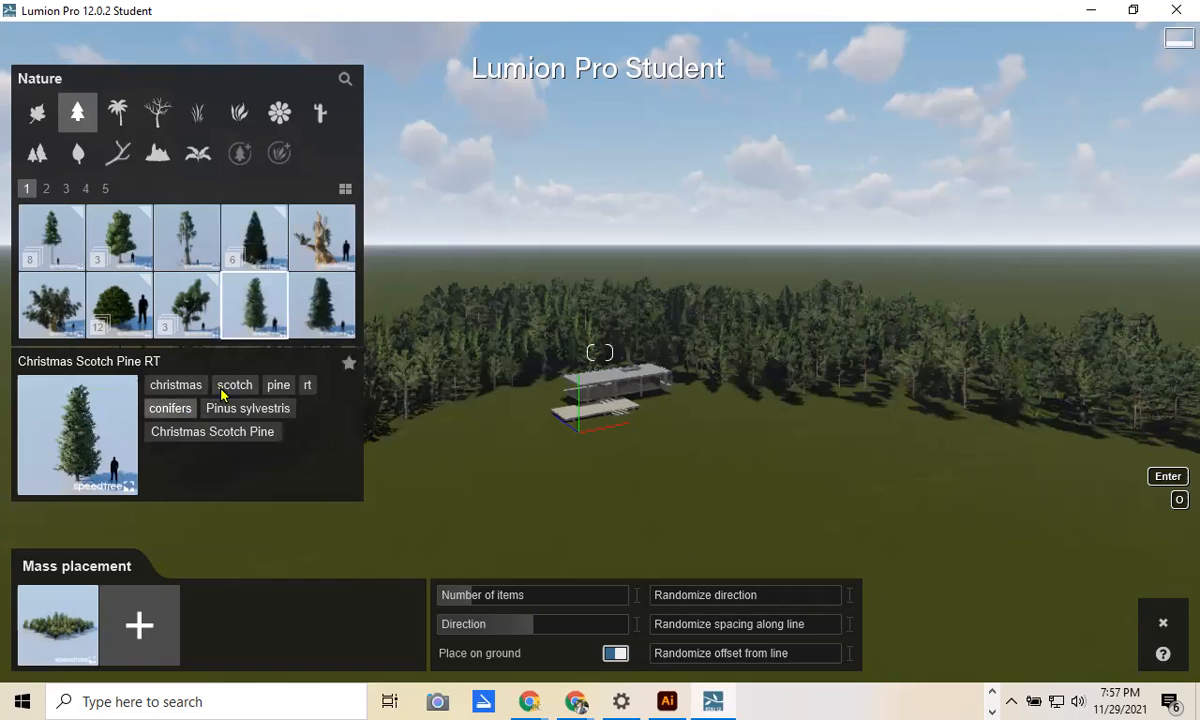
left_click(232, 296)
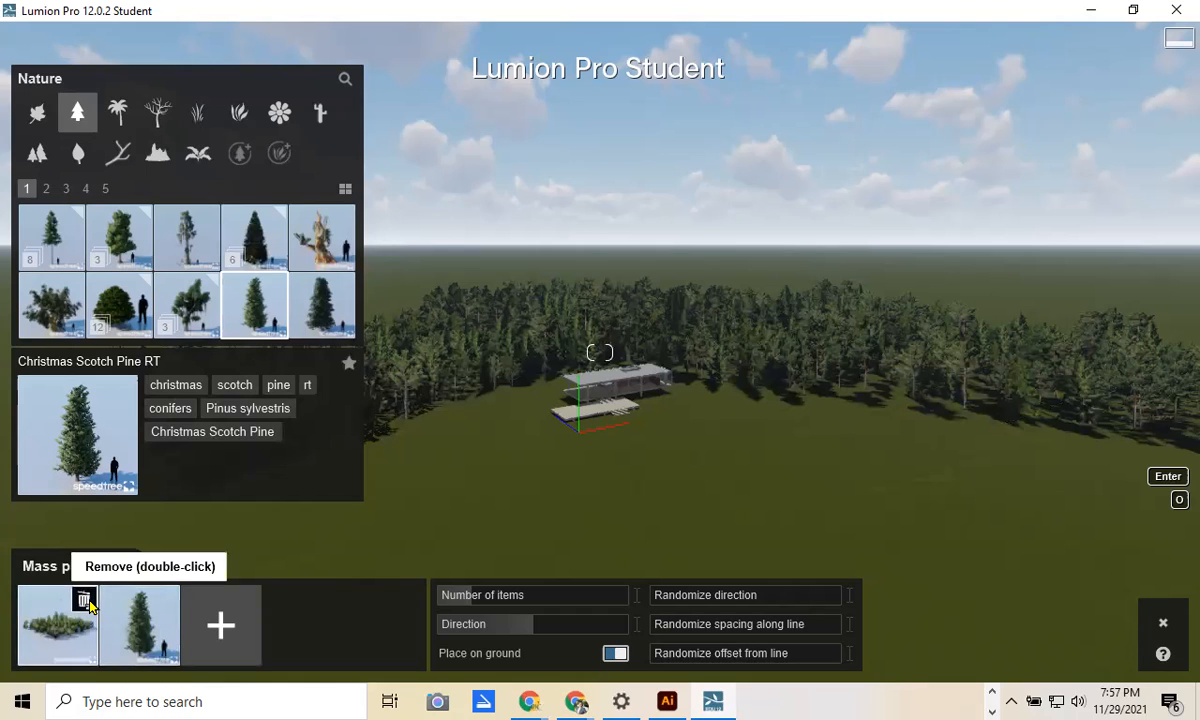
left_click(200, 653)
double_click(84, 600)
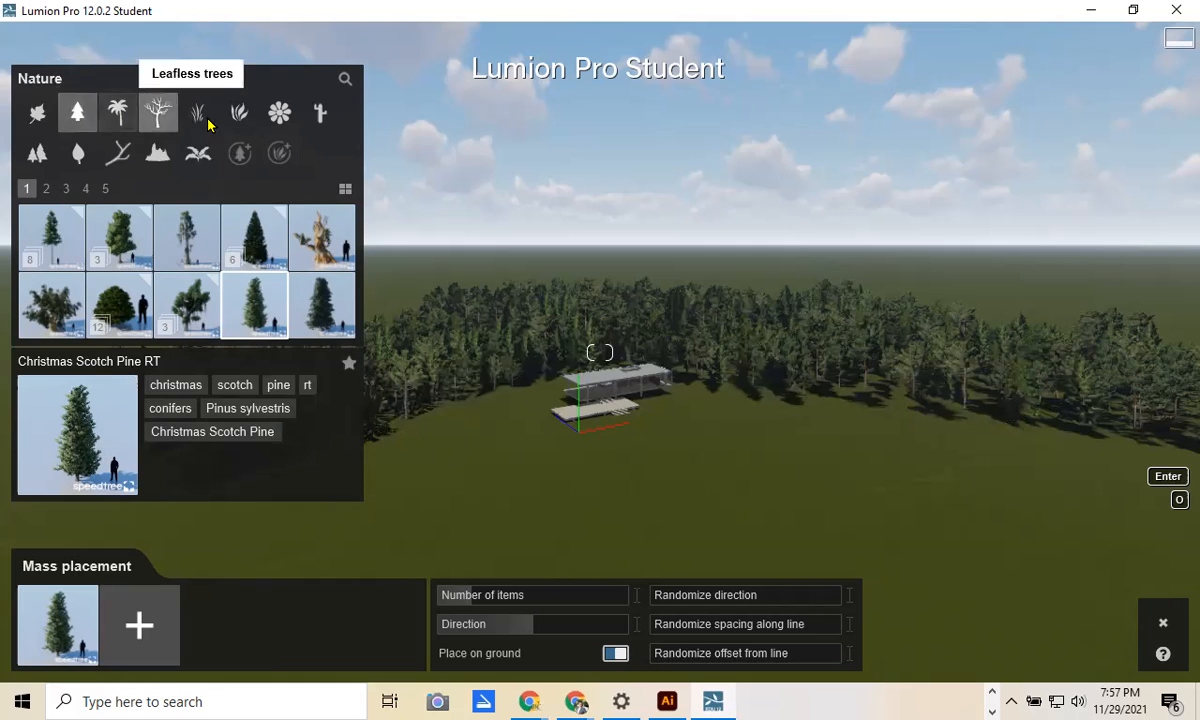
Step: Browse the broadleaf trees to page 3 and open the Blue Gum collection
left_click(38, 116)
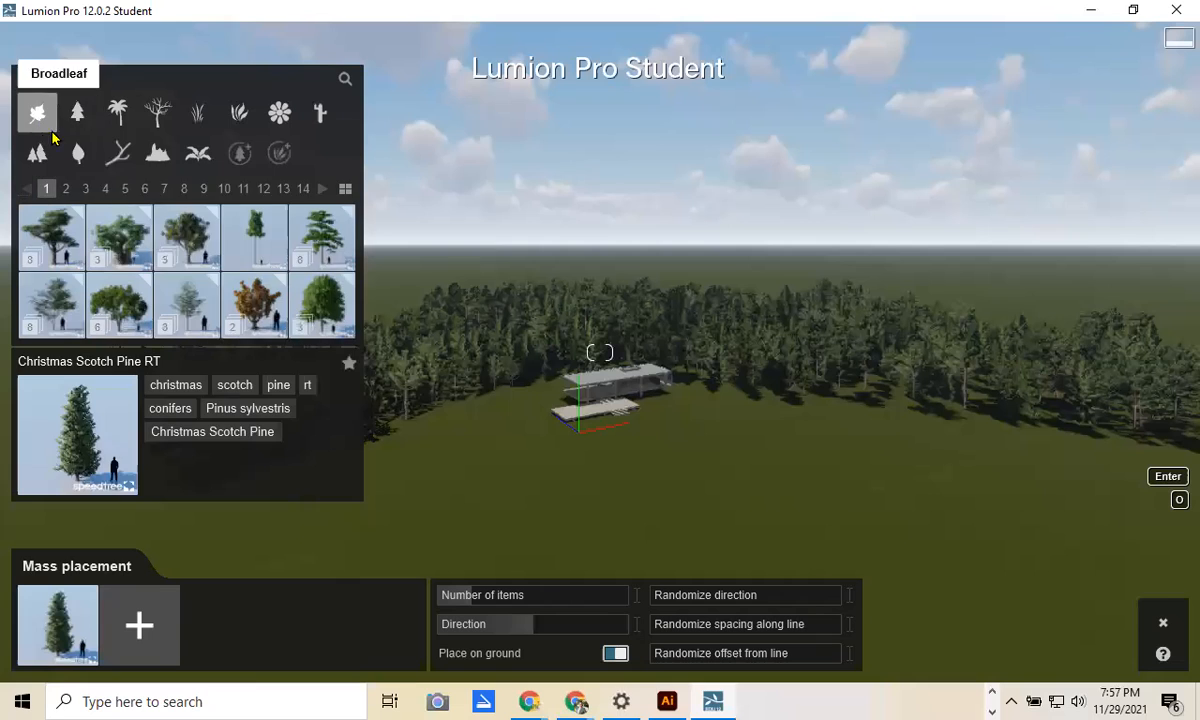
left_click(326, 315)
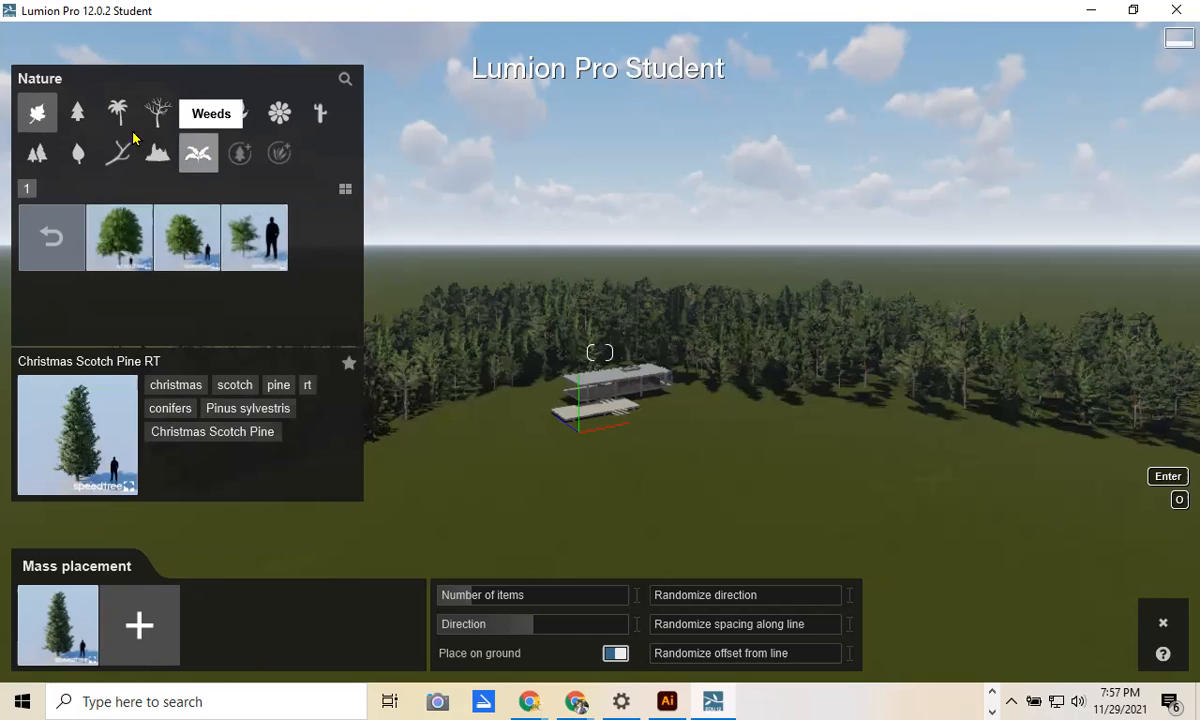
left_click(56, 237)
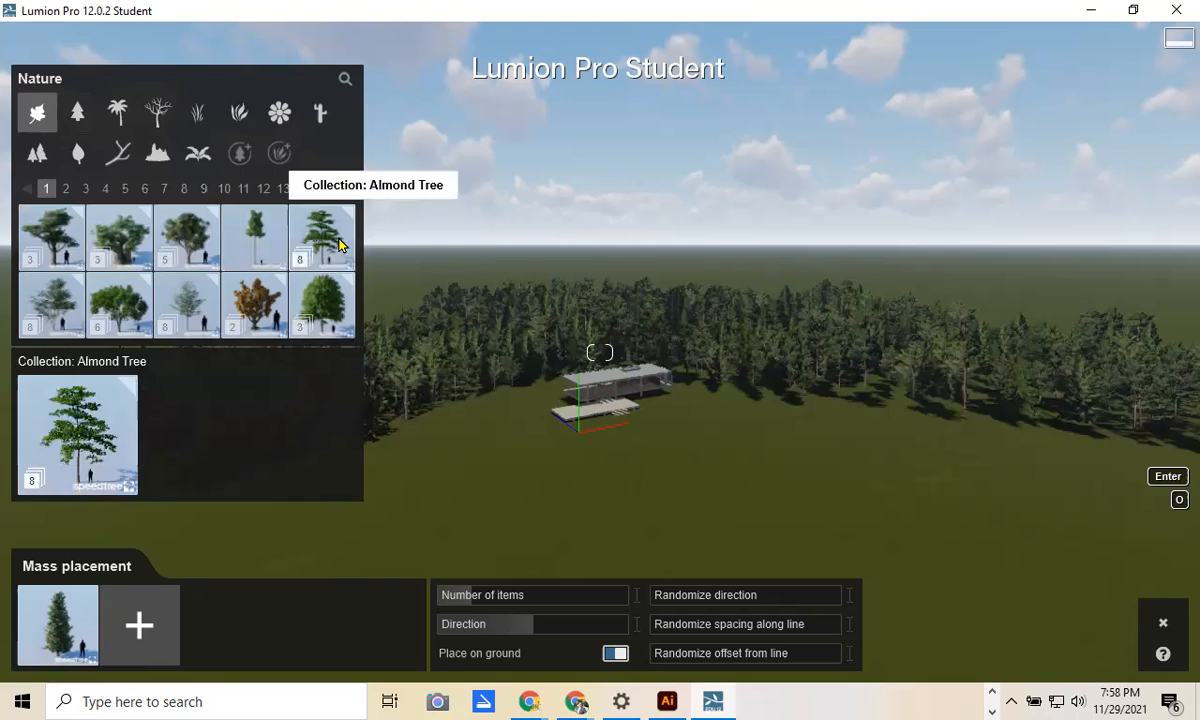
left_click(66, 188)
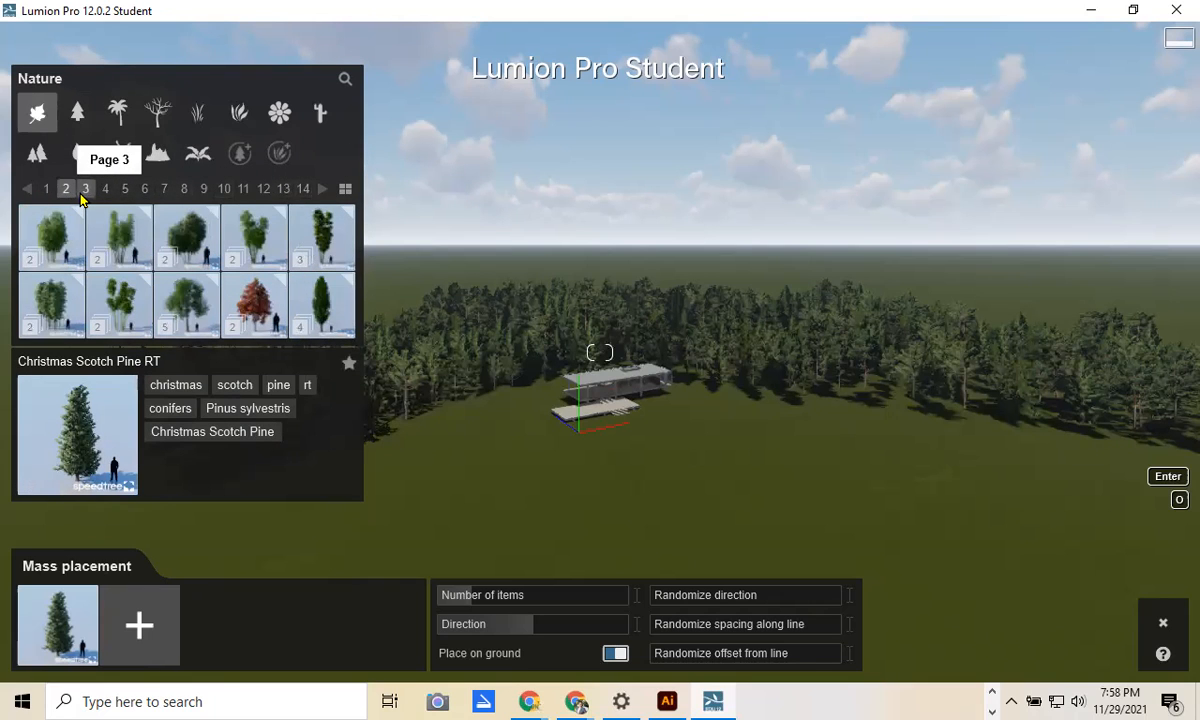
left_click(85, 189)
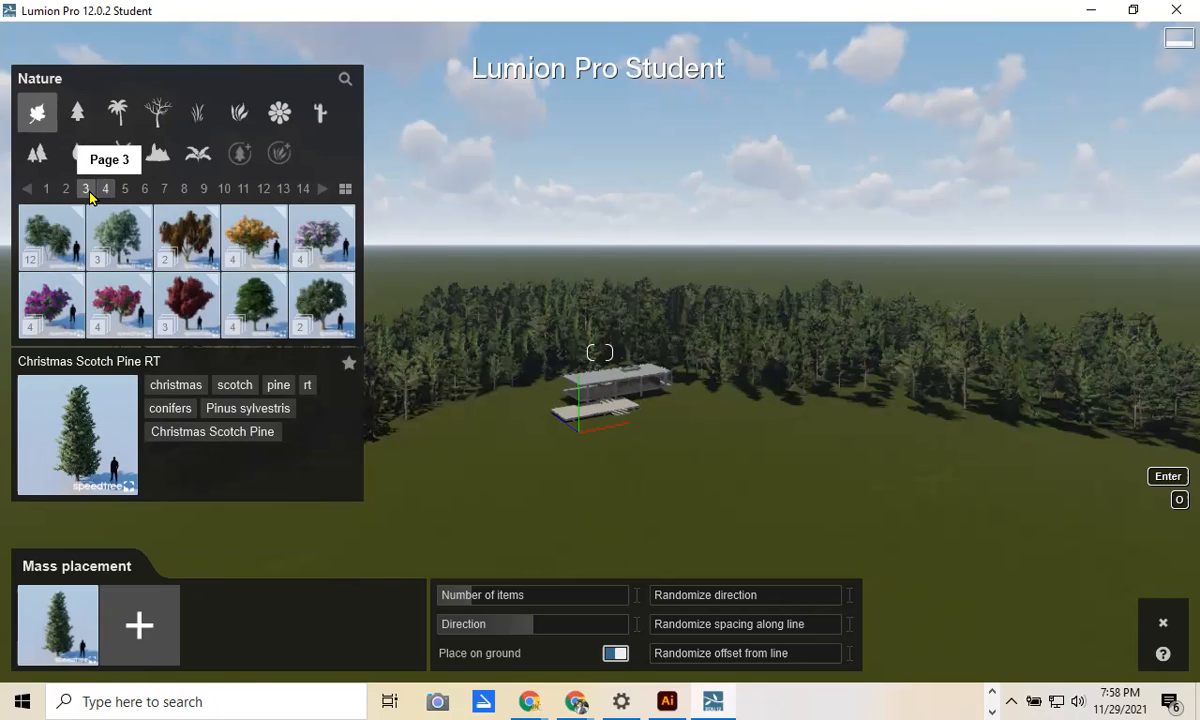
left_click(120, 236)
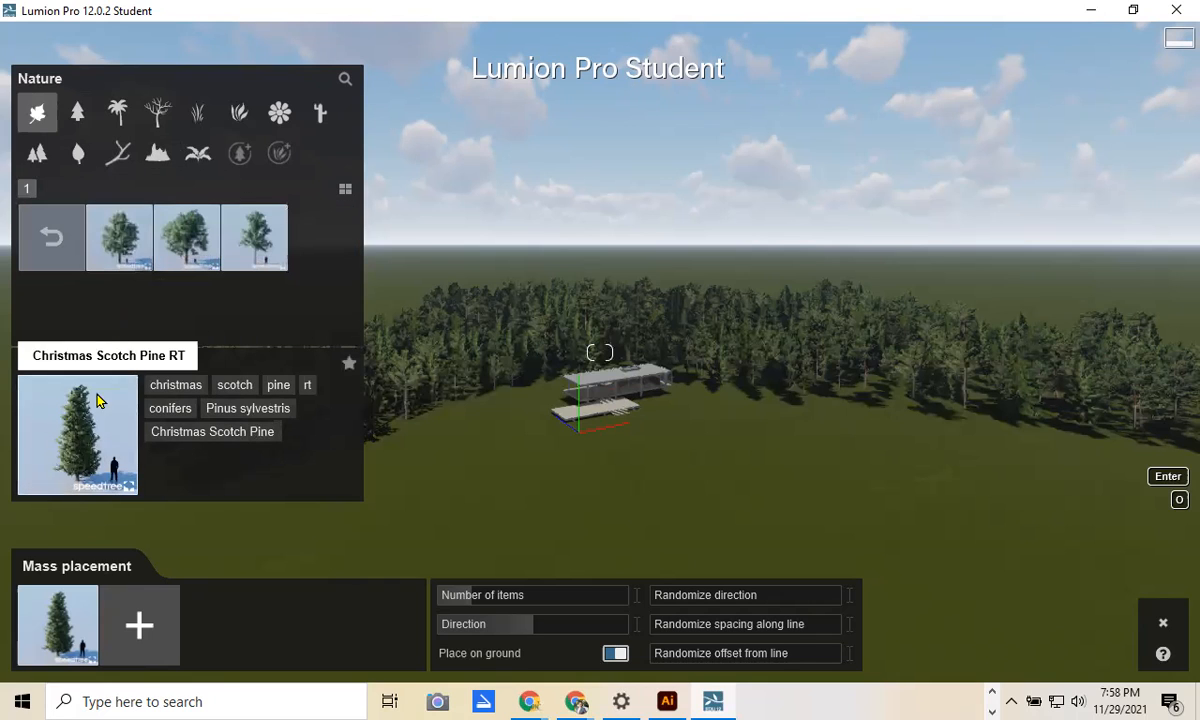
Step: Add Blue Gum RT and Blue Gum-BI RT as the second and third mass placement trees
left_click(139, 625)
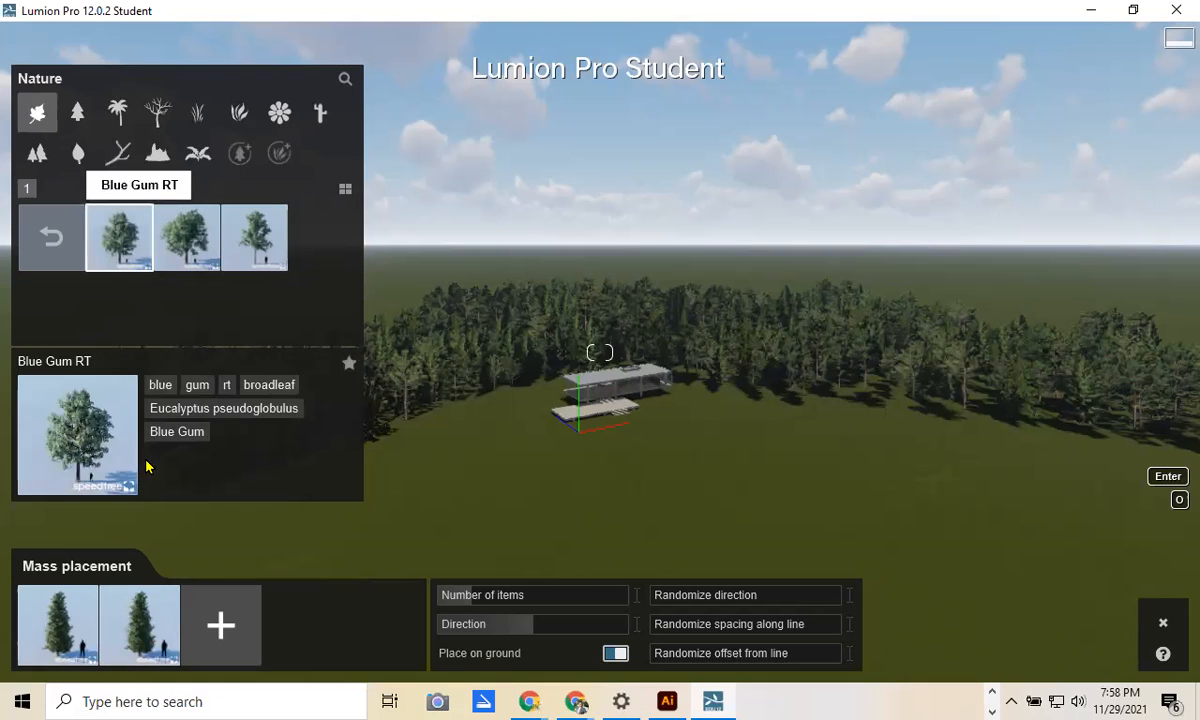
left_click(155, 630)
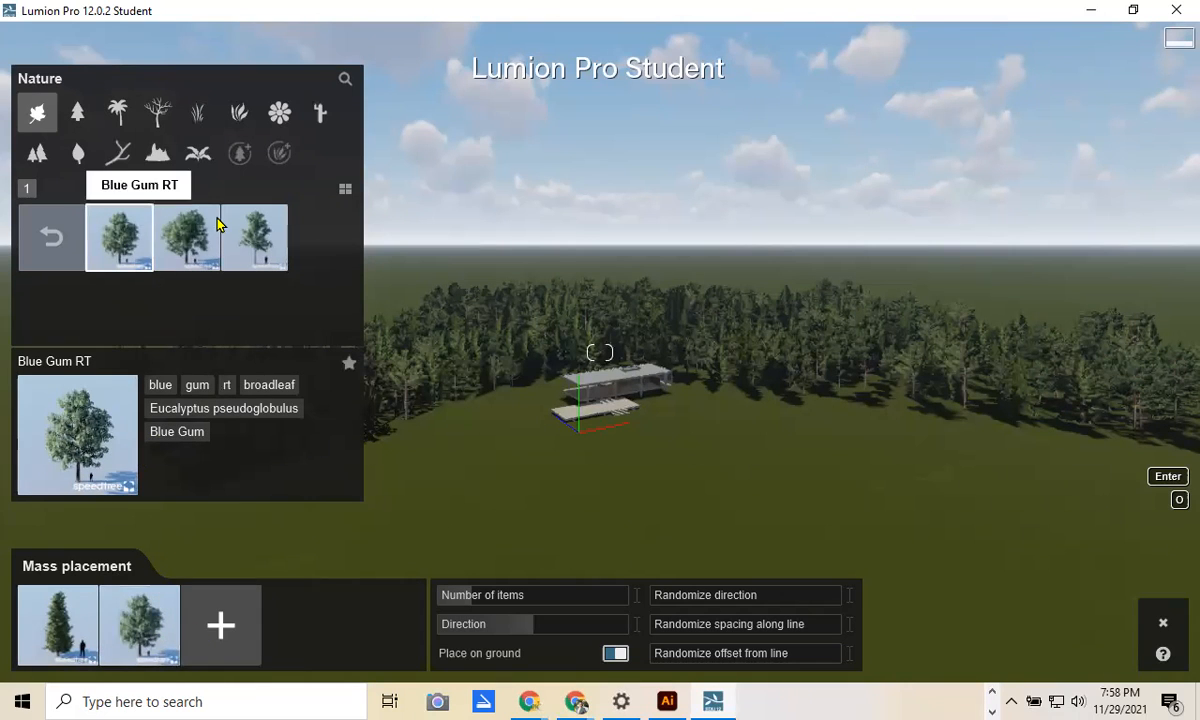
left_click(190, 240)
left_click(213, 640)
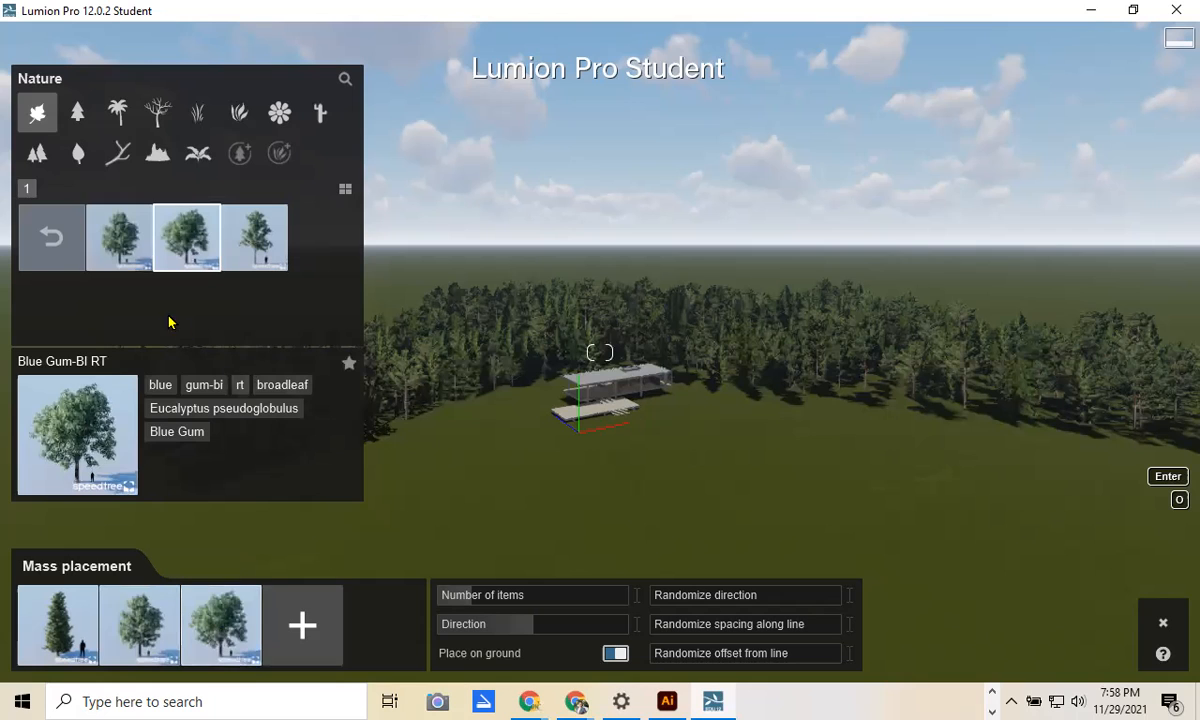
Step: Go to broadleaf page 4 and open the Cherrybark Oak collection
left_click(51, 238)
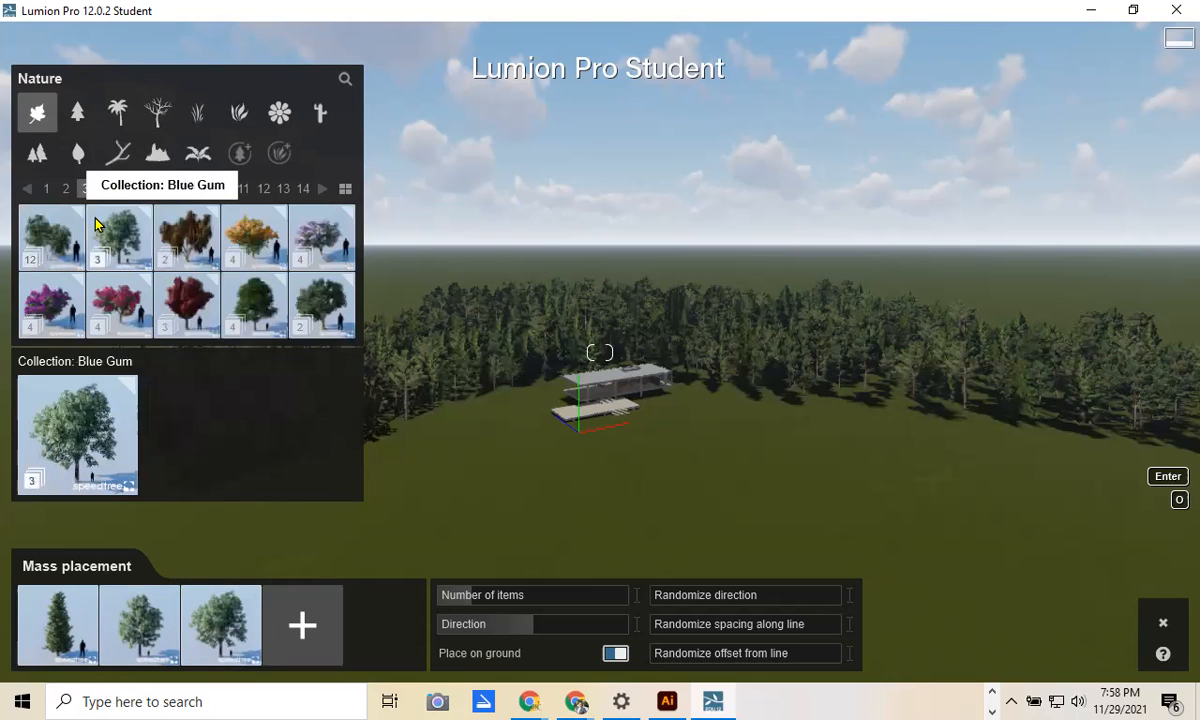
left_click(105, 188)
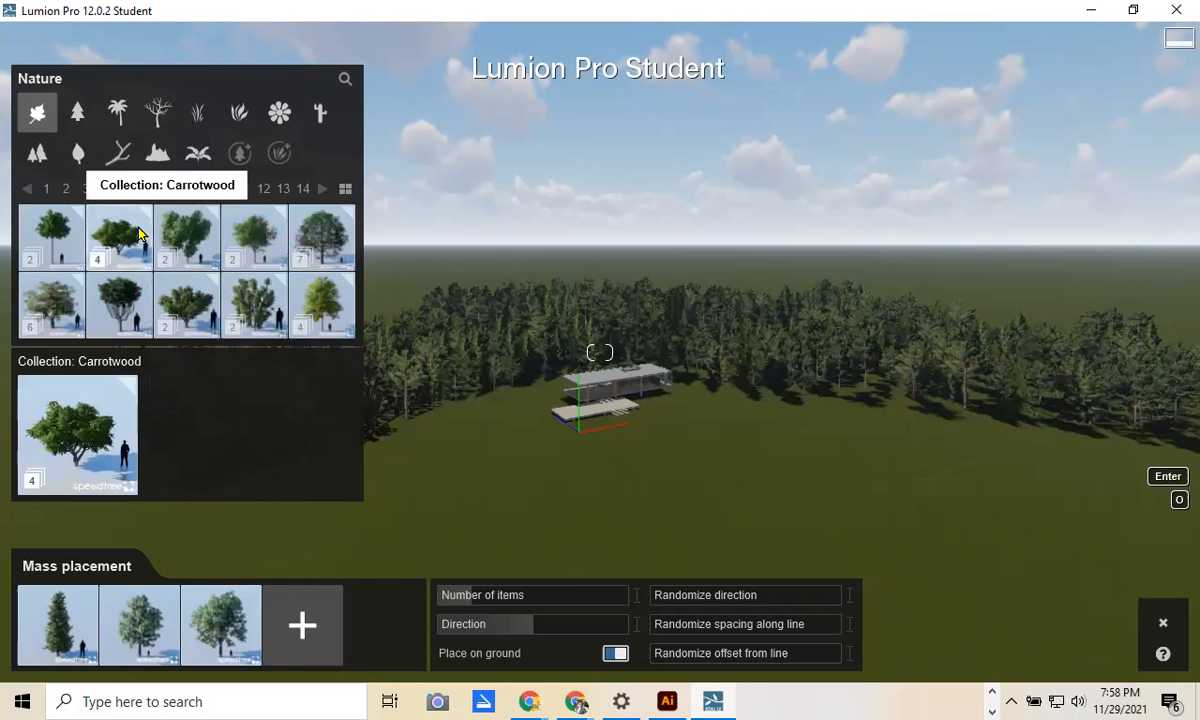
left_click(321, 240)
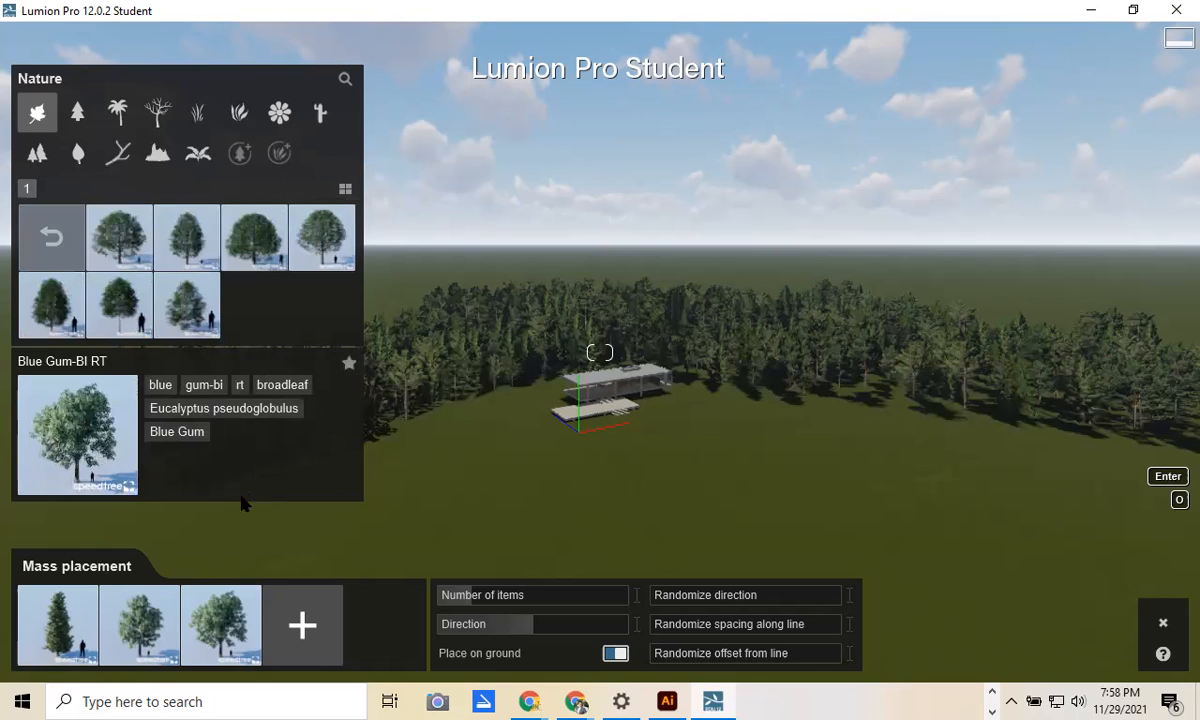
Step: Add a Cherrybark Oak and a European Olive as the fourth and fifth placement trees
left_click(318, 250)
left_click(287, 641)
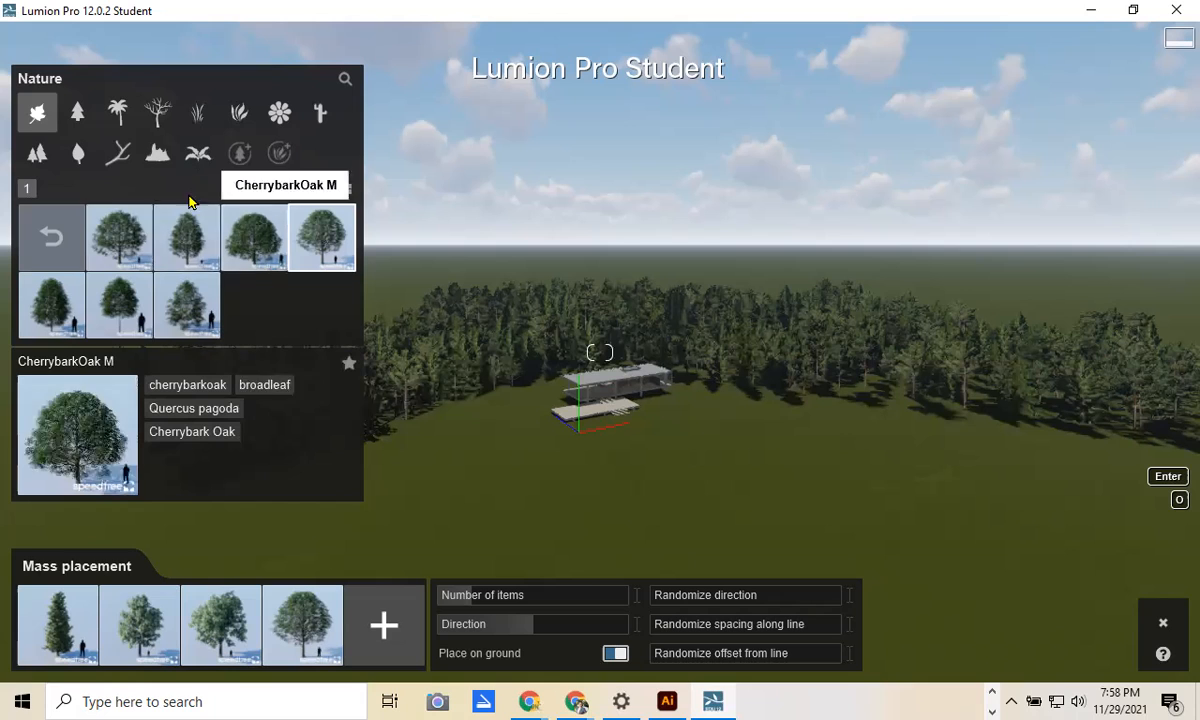
left_click(50, 236)
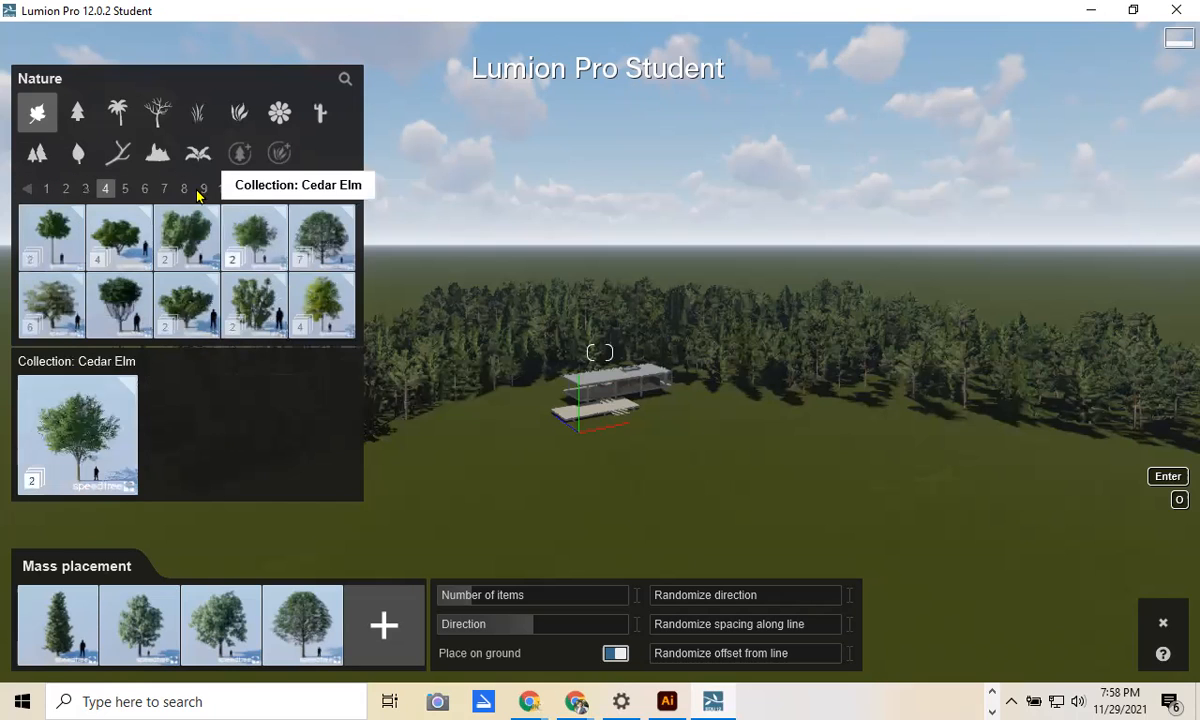
left_click(125, 189)
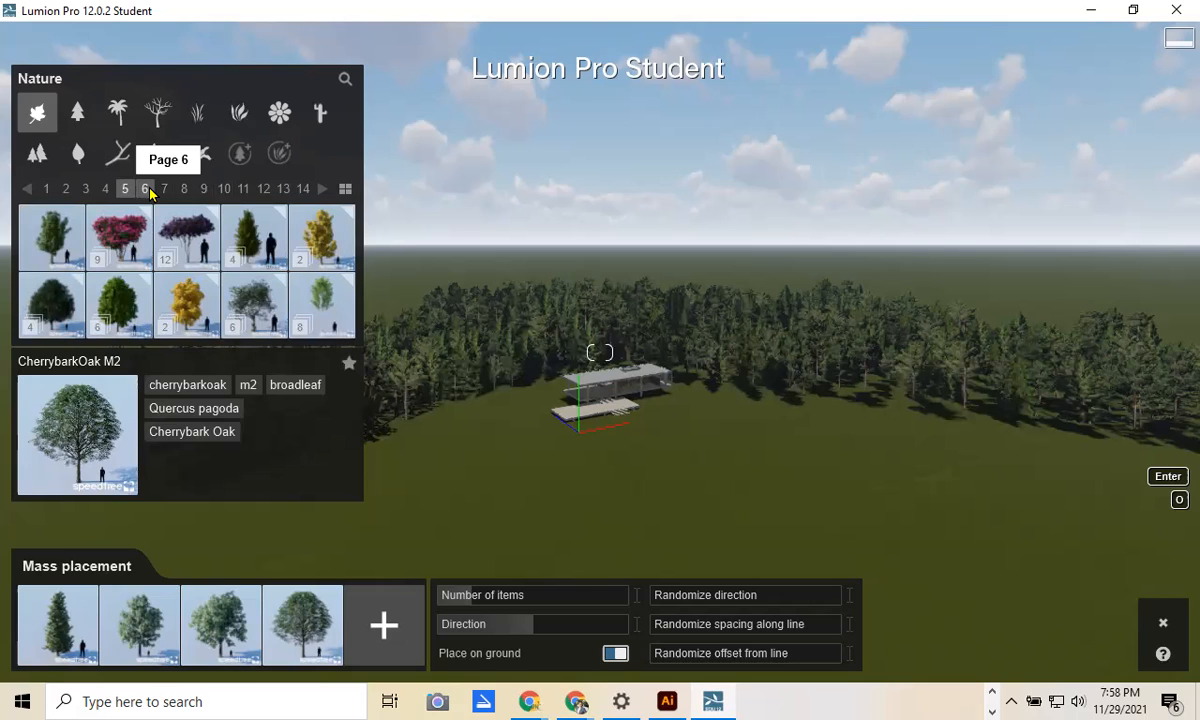
left_click(254, 302)
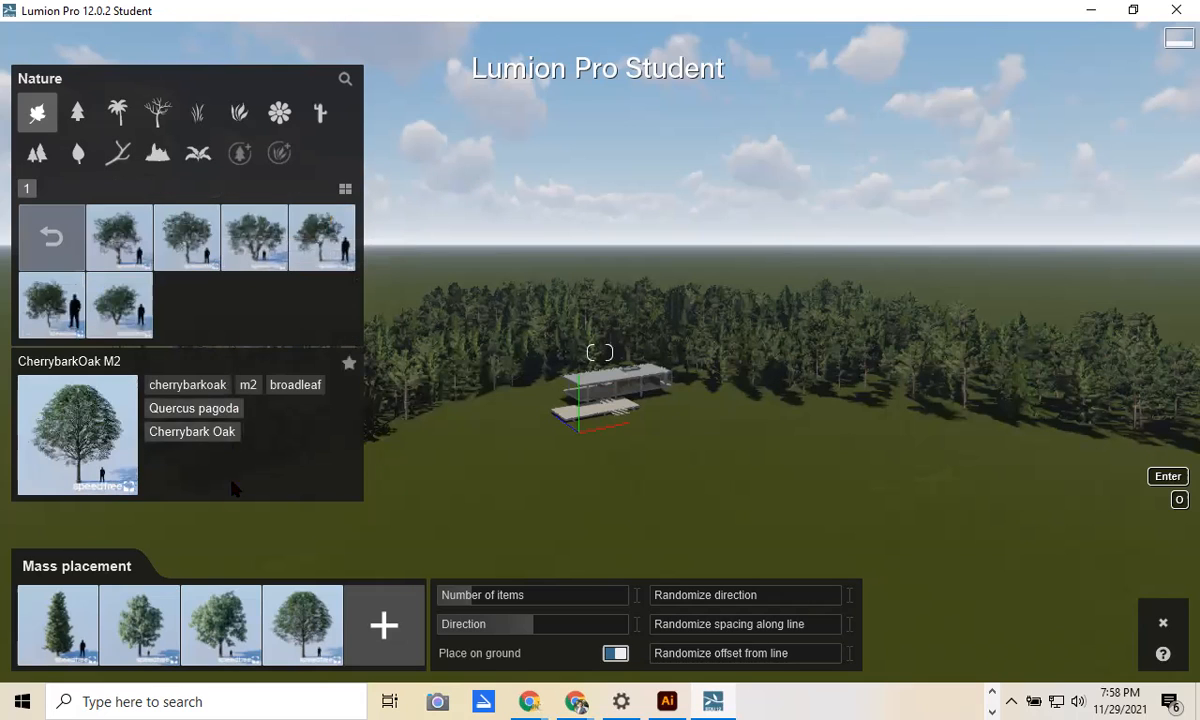
left_click(384, 625)
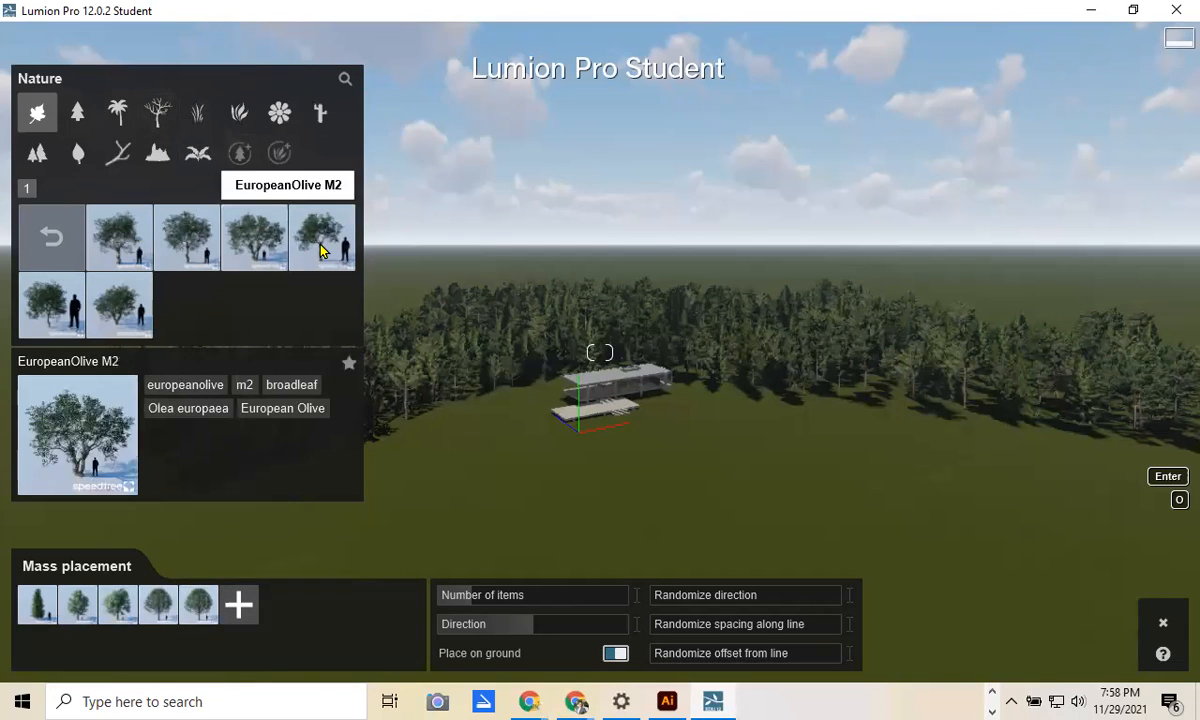
Step: Add Ficus Fall RT as the sixth placement tree and select Field Maple Large
left_click(52, 237)
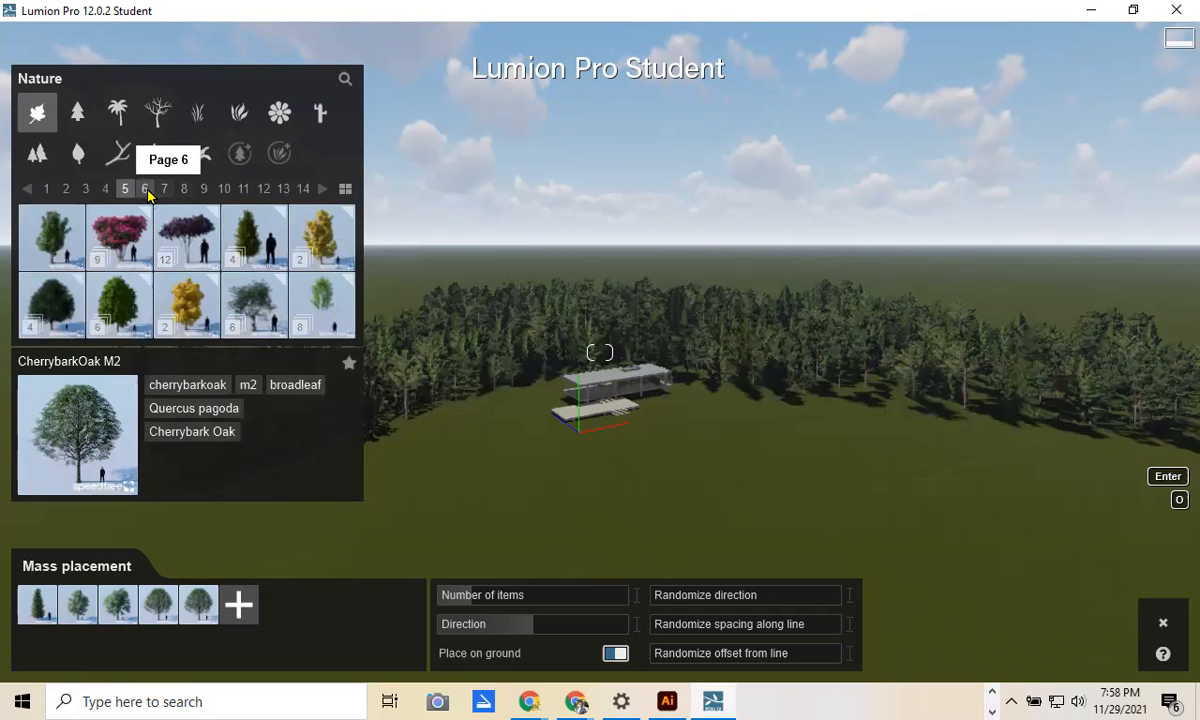
left_click(145, 189)
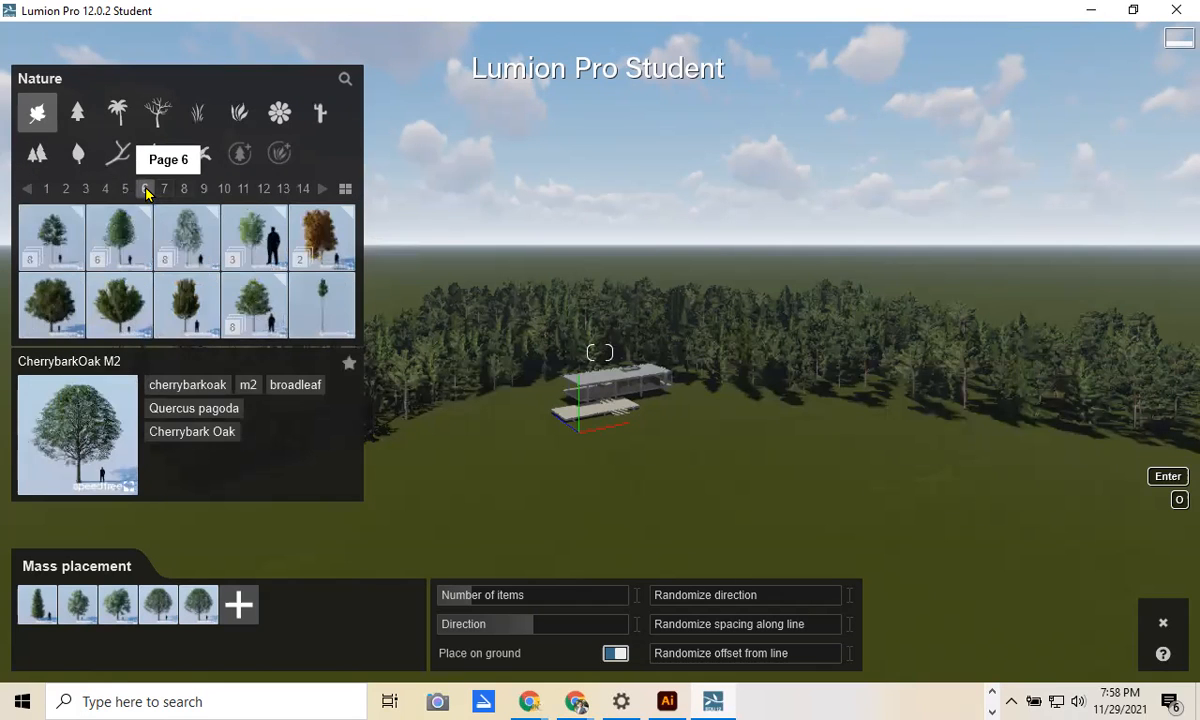
left_click(322, 240)
left_click(239, 604)
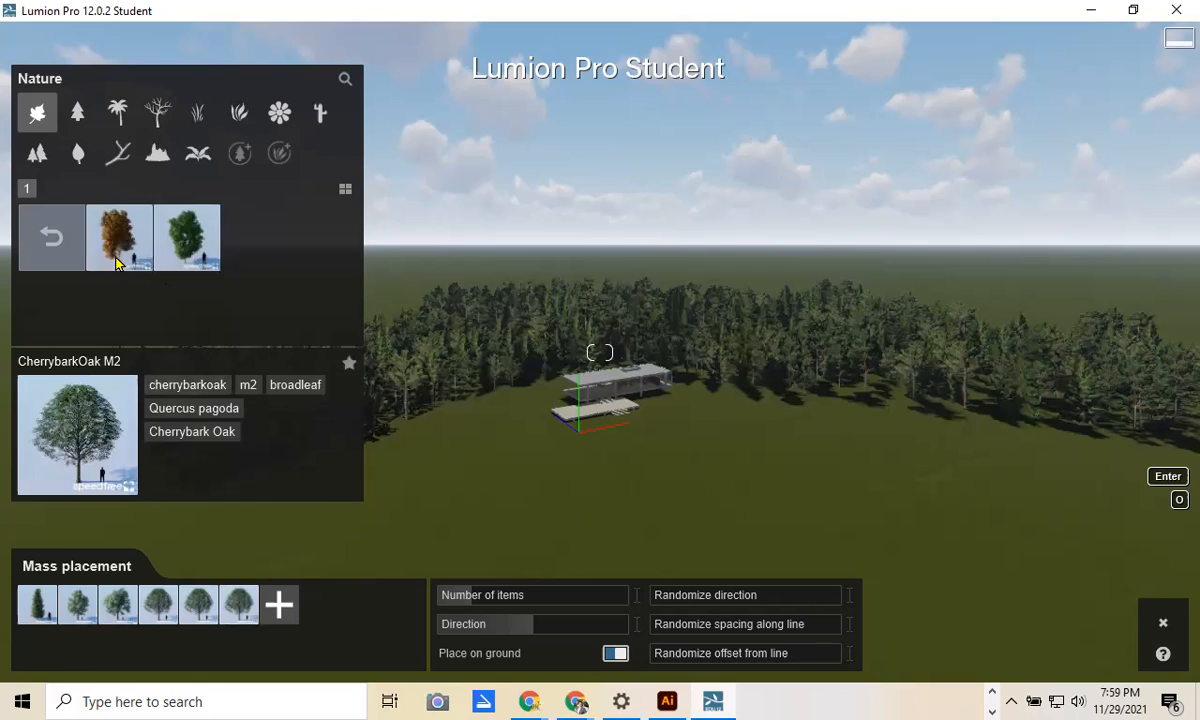
left_click(117, 262)
left_click(239, 604)
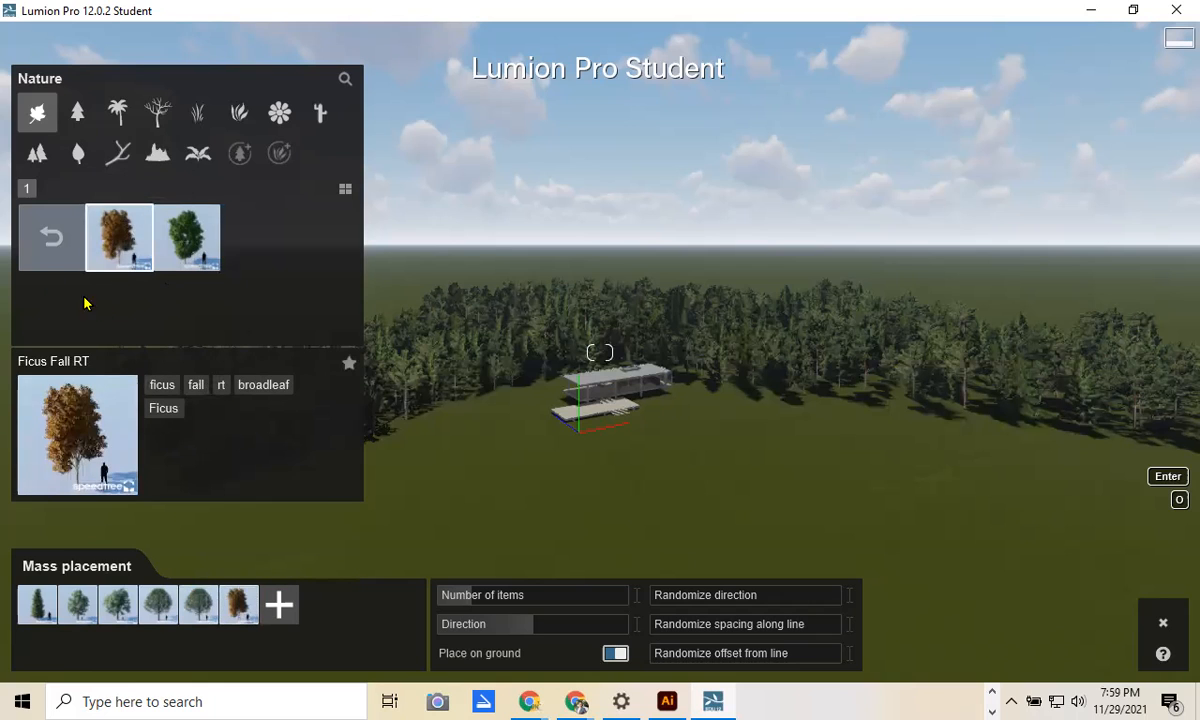
left_click(50, 236)
left_click(52, 305)
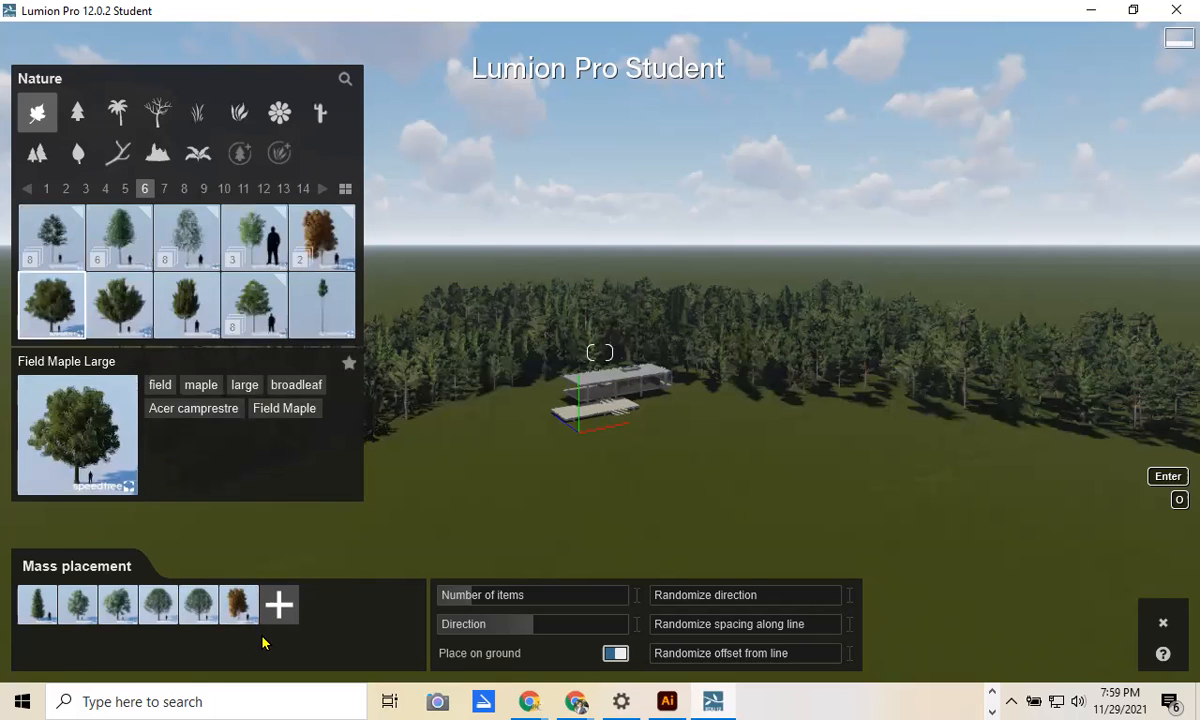
Step: Add Field Maple Large and draw a strip of 4 trees by the house, rotated 120°
left_click(280, 608)
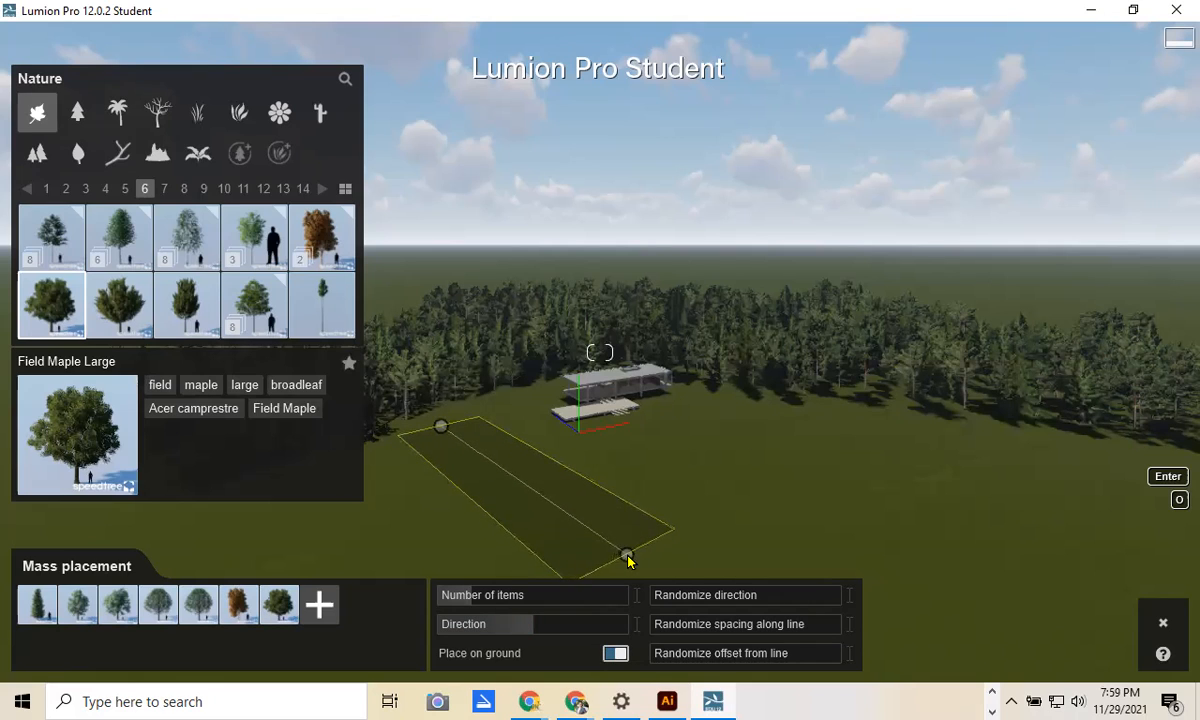
left_click(628, 556)
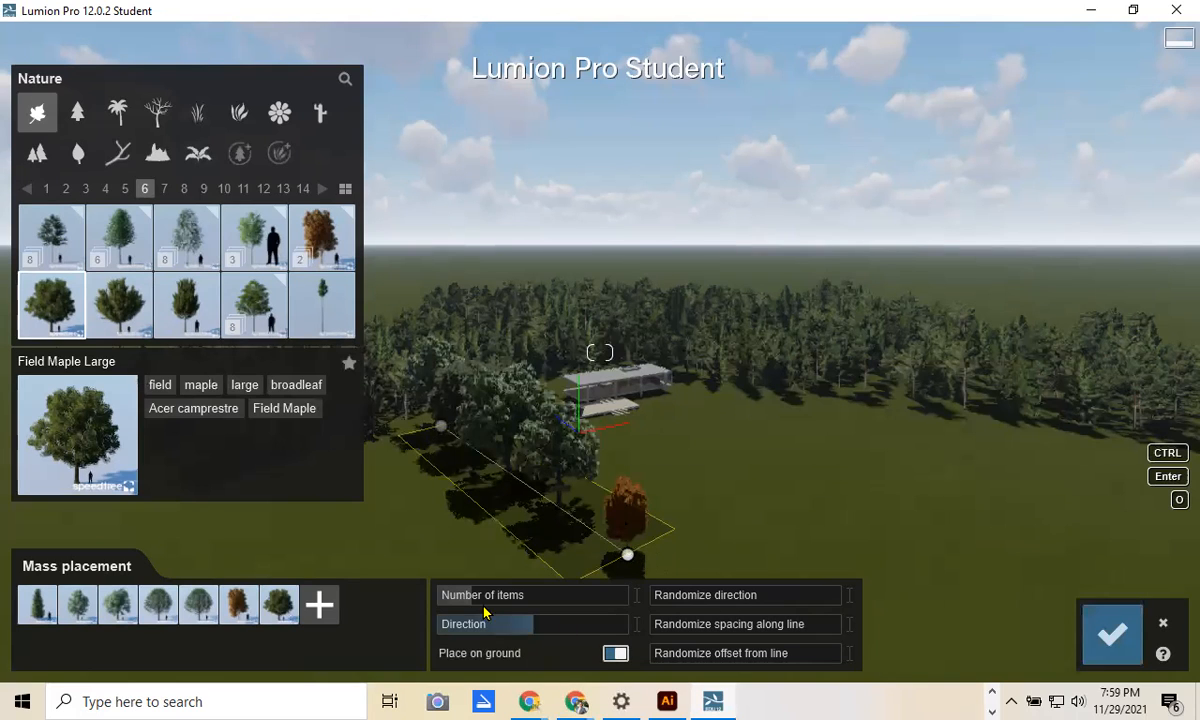
mouse_move(474, 604)
left_click_drag(491, 603, 463, 600)
mouse_move(530, 630)
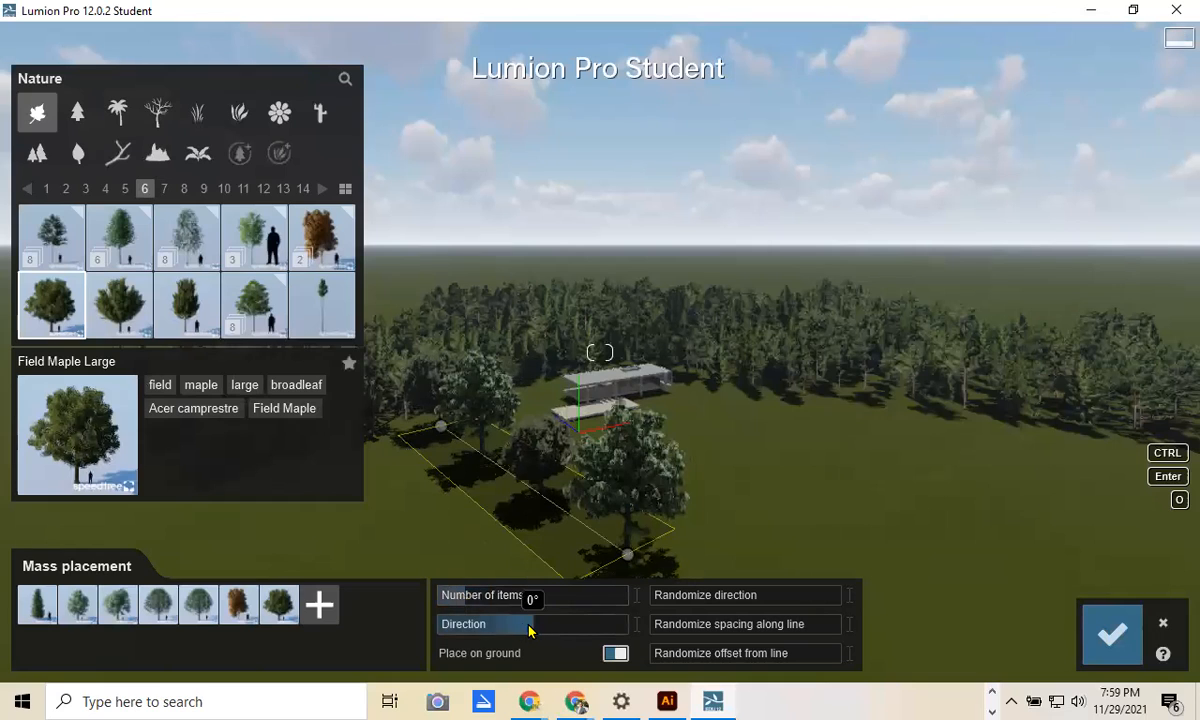
left_click_drag(550, 630, 601, 628)
Step: Set rotation randomness 0.5, spacing randomness 0.5, scatter off the line, and raise the count to 32
left_click(718, 598)
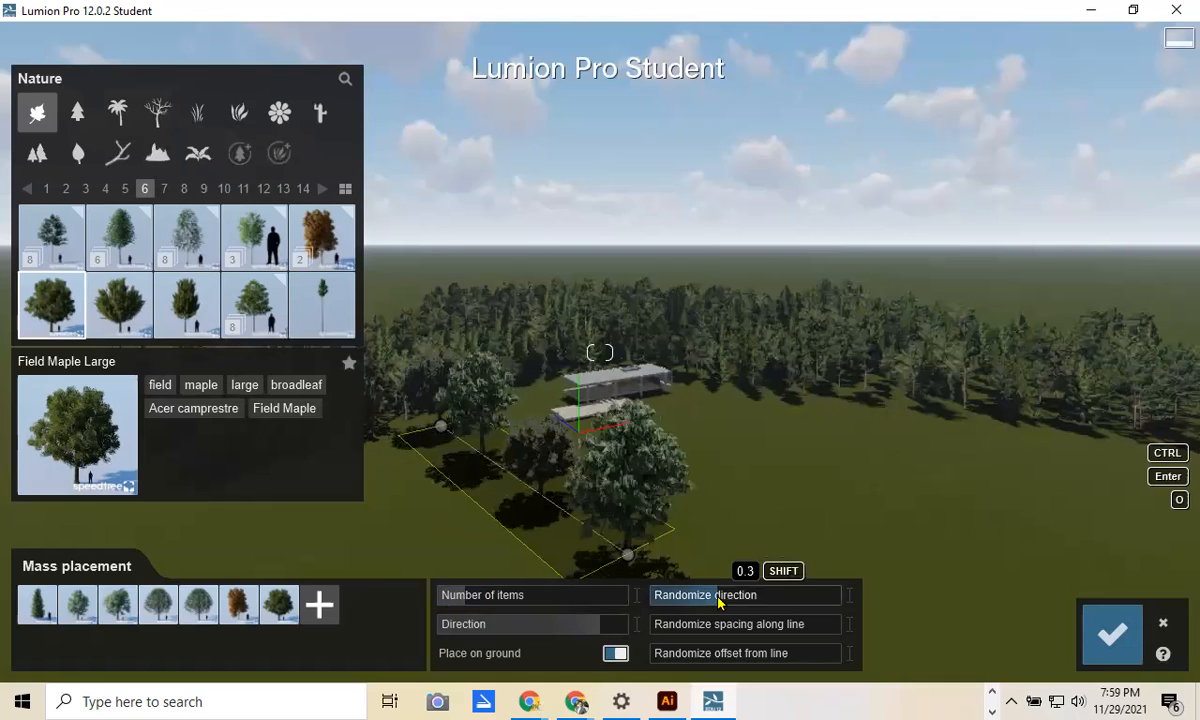
left_click(747, 601)
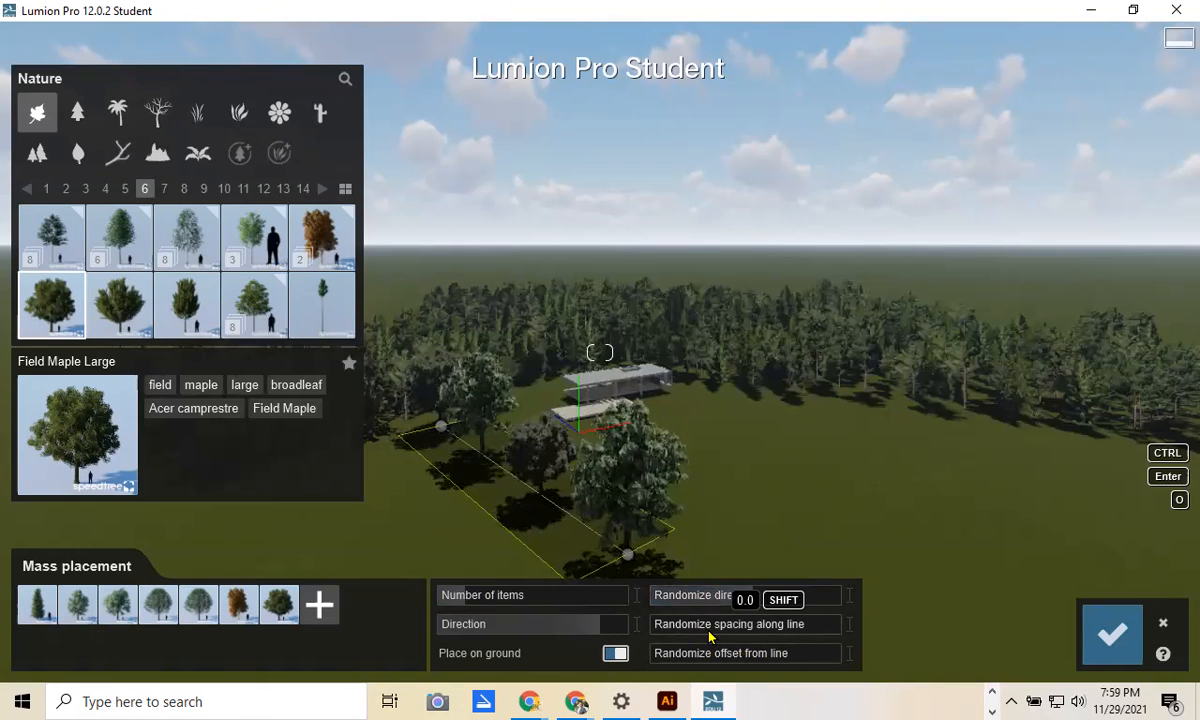
left_click(742, 633)
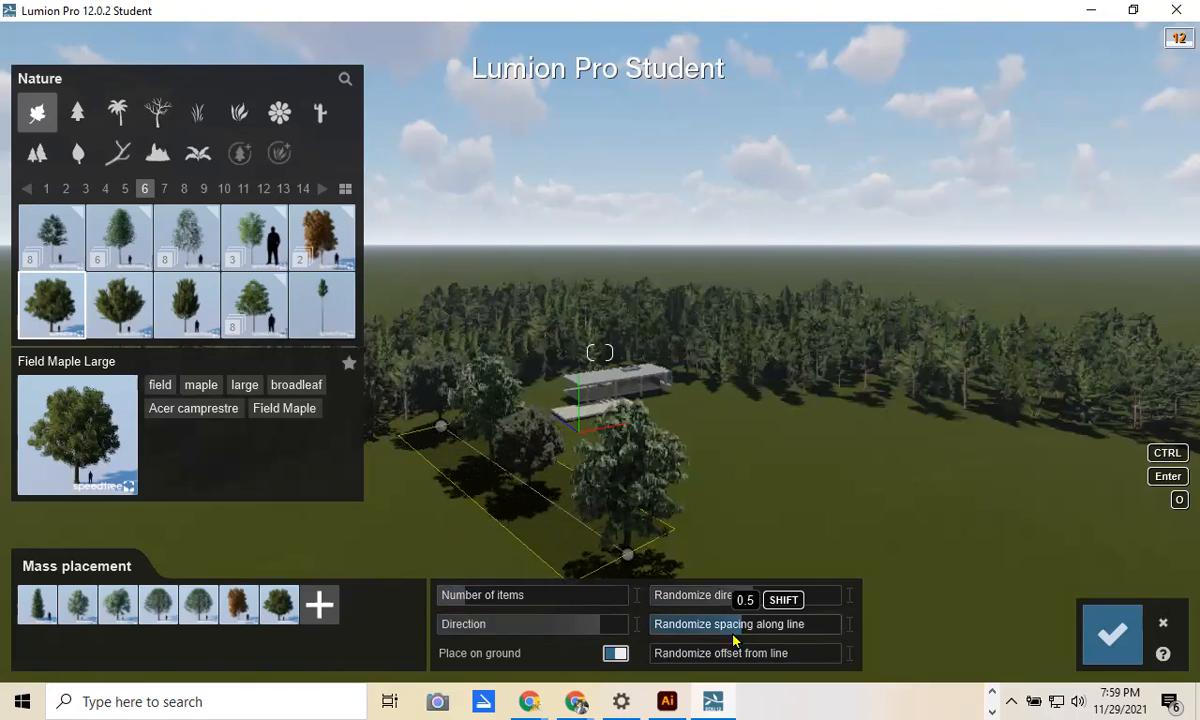
left_click_drag(743, 660, 754, 663)
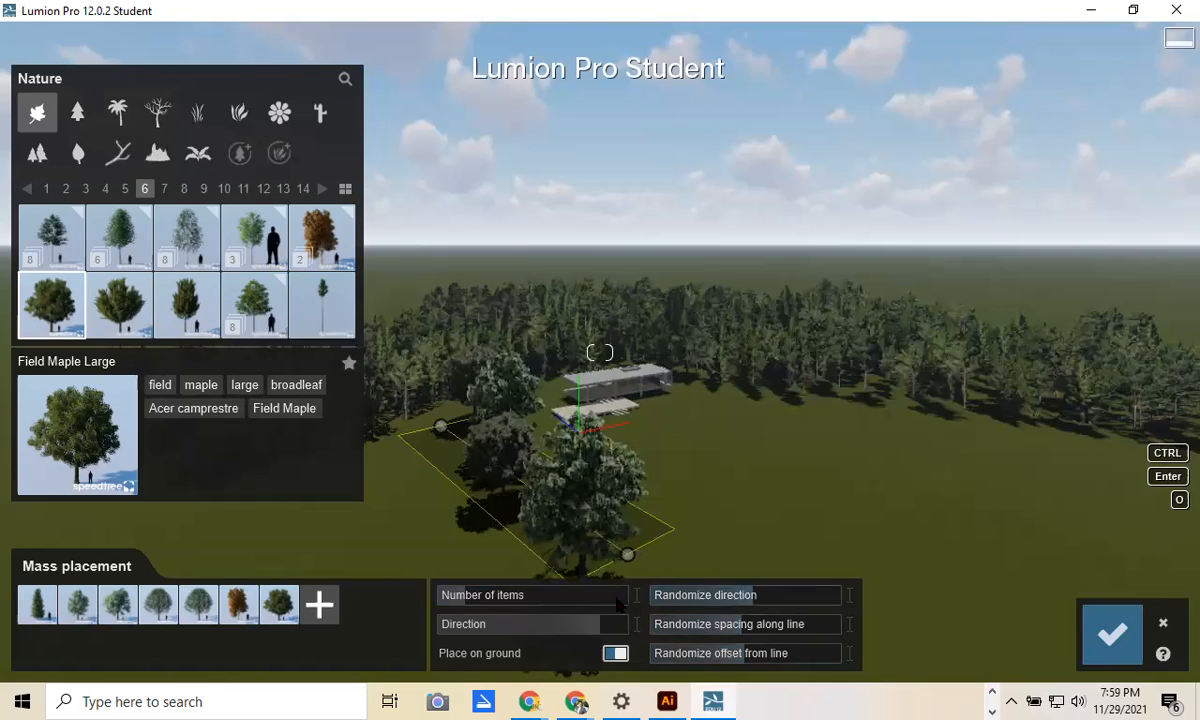
left_click(488, 602)
left_click(514, 603)
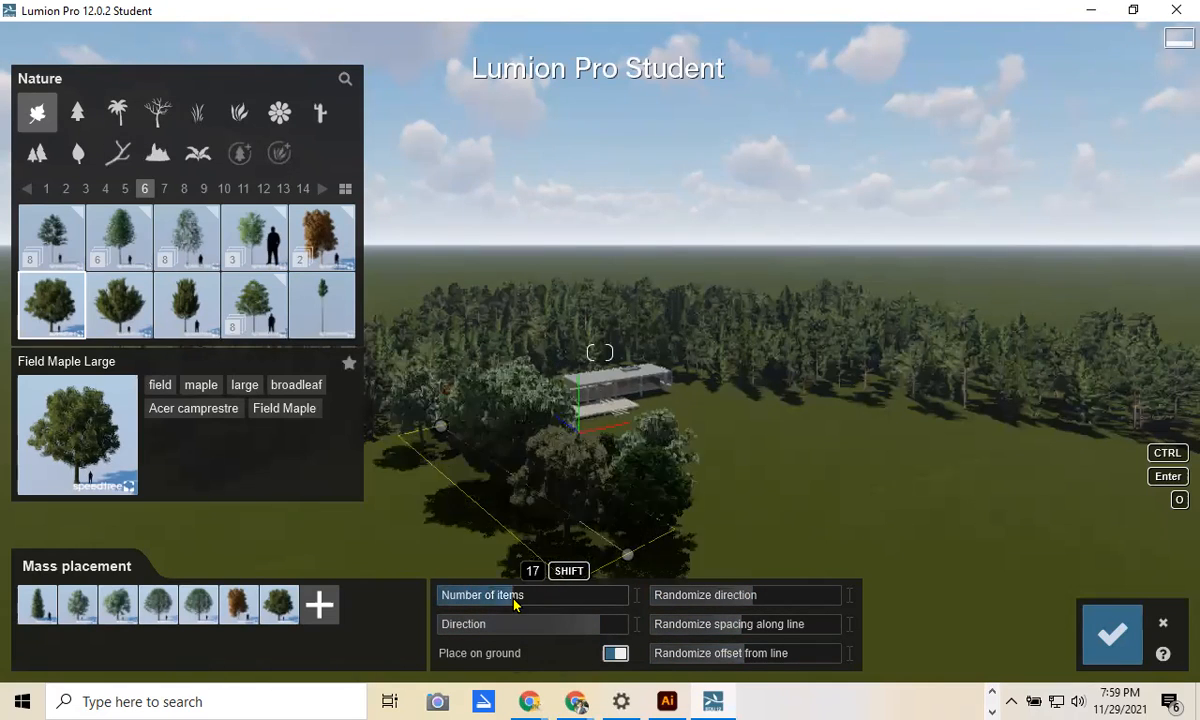
left_click(546, 603)
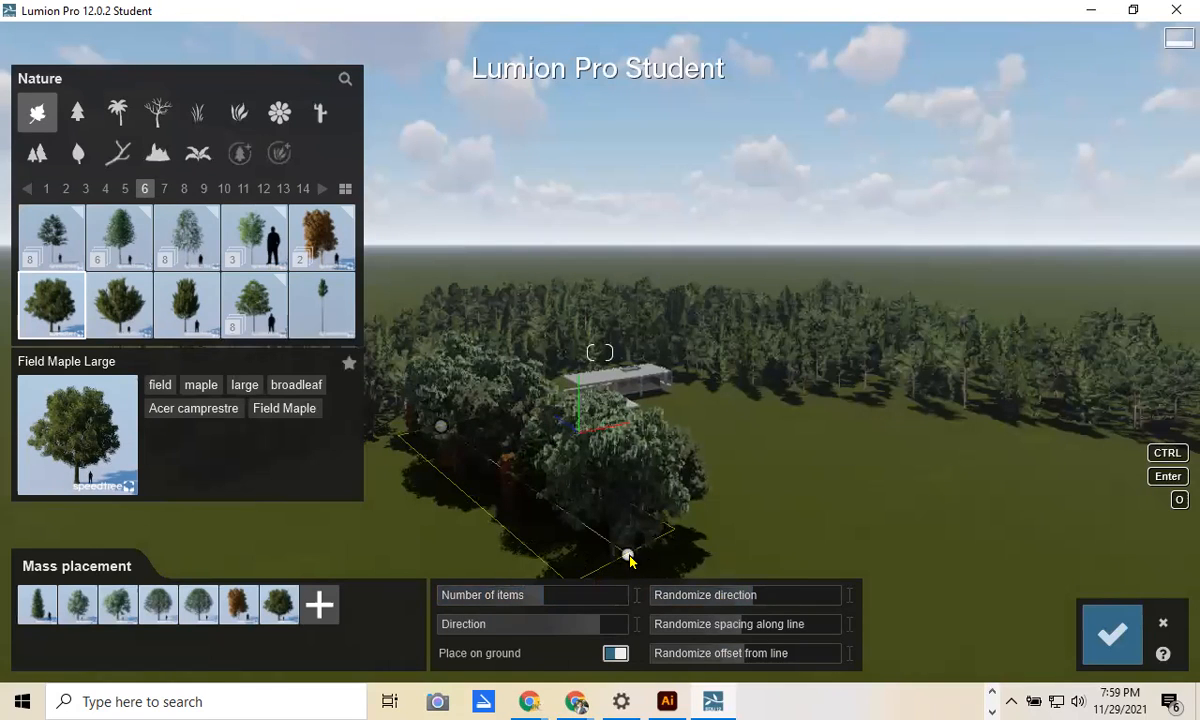
Step: Set Randomize direction to 0.7 and spacing along line to 0.8, then orbit to inspect the row
mouse_move(752, 601)
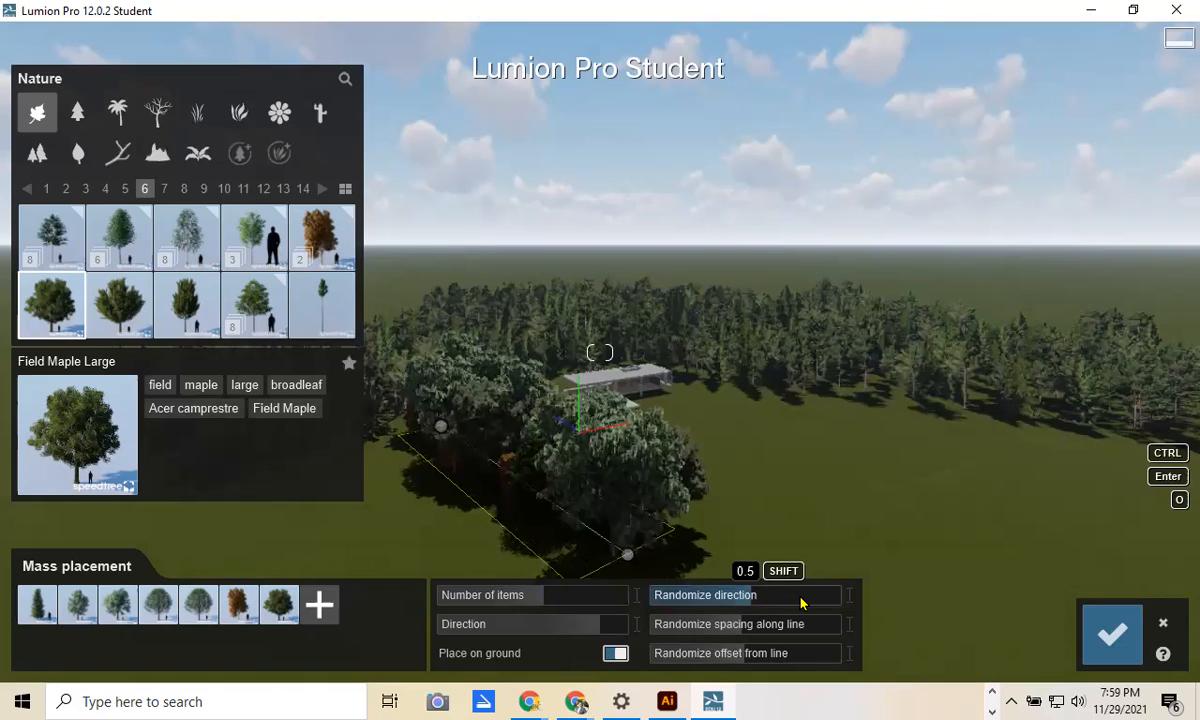
left_click(801, 603)
mouse_move(746, 630)
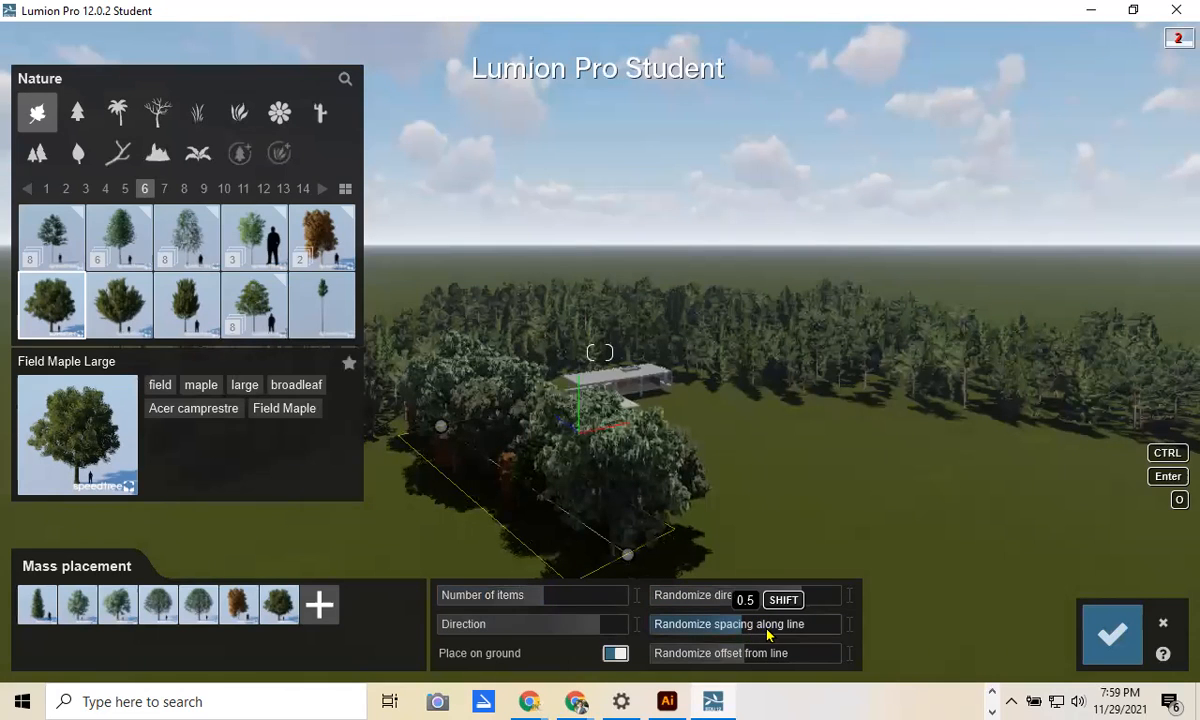
left_click_drag(801, 628, 807, 629)
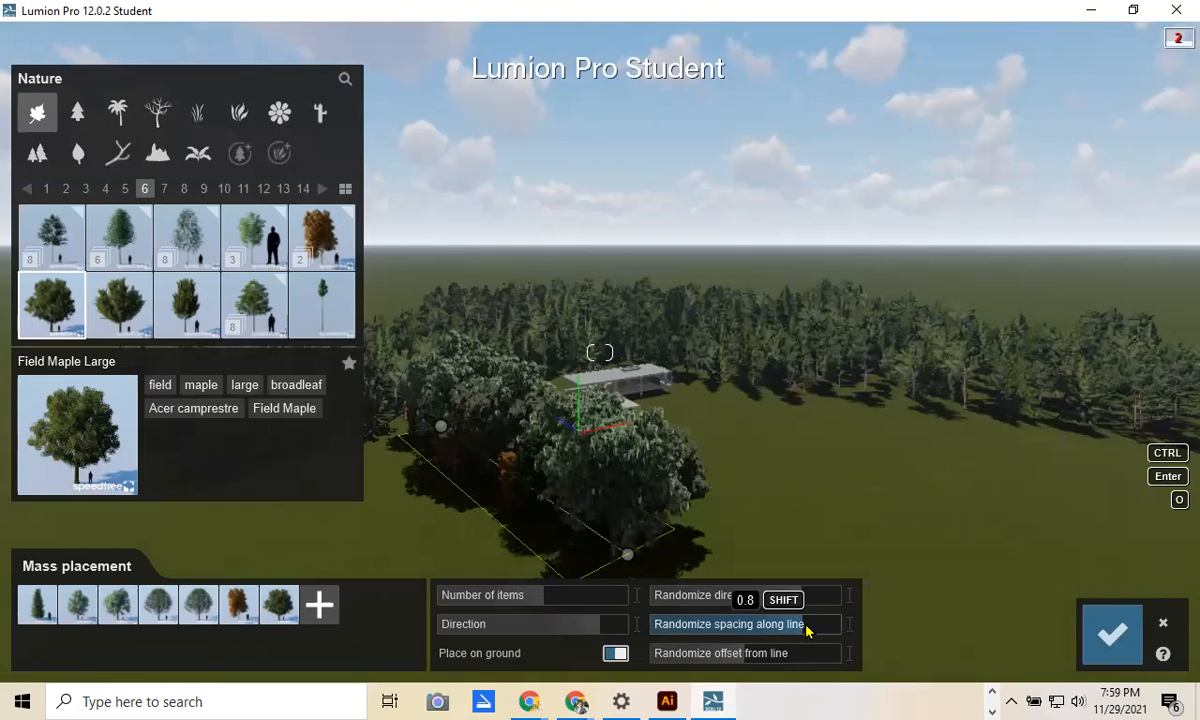
right_click_drag(770, 540, 731, 463)
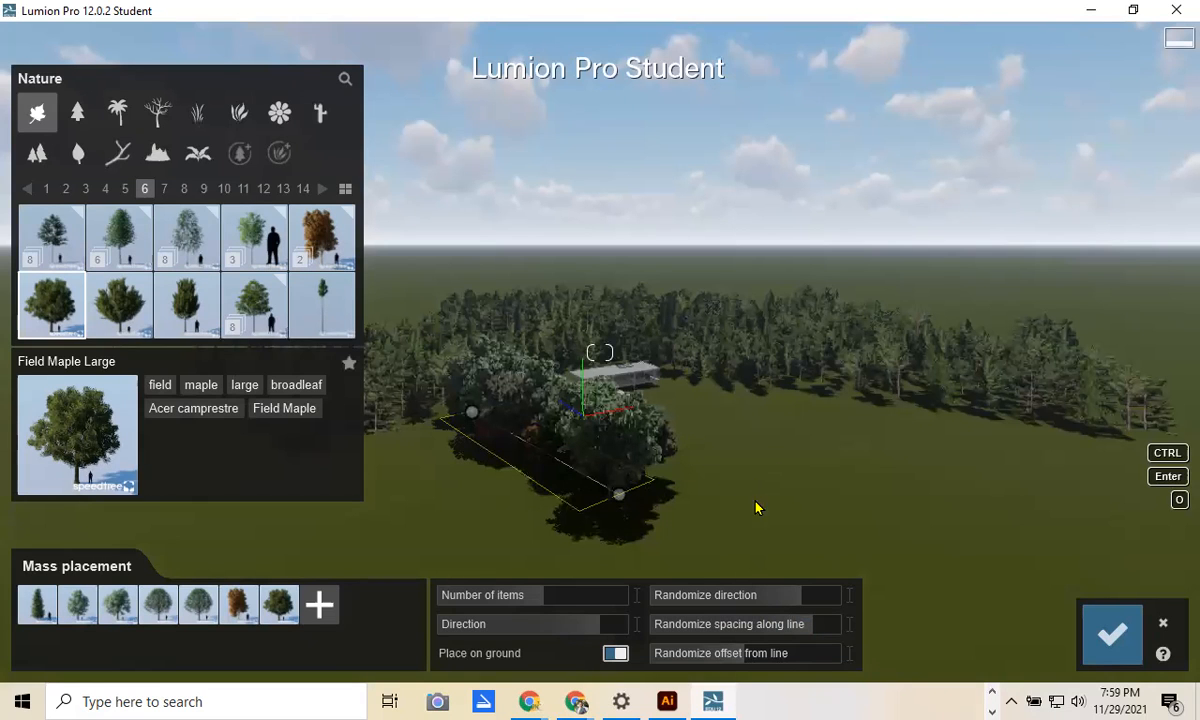
right_click_drag(766, 509, 893, 383)
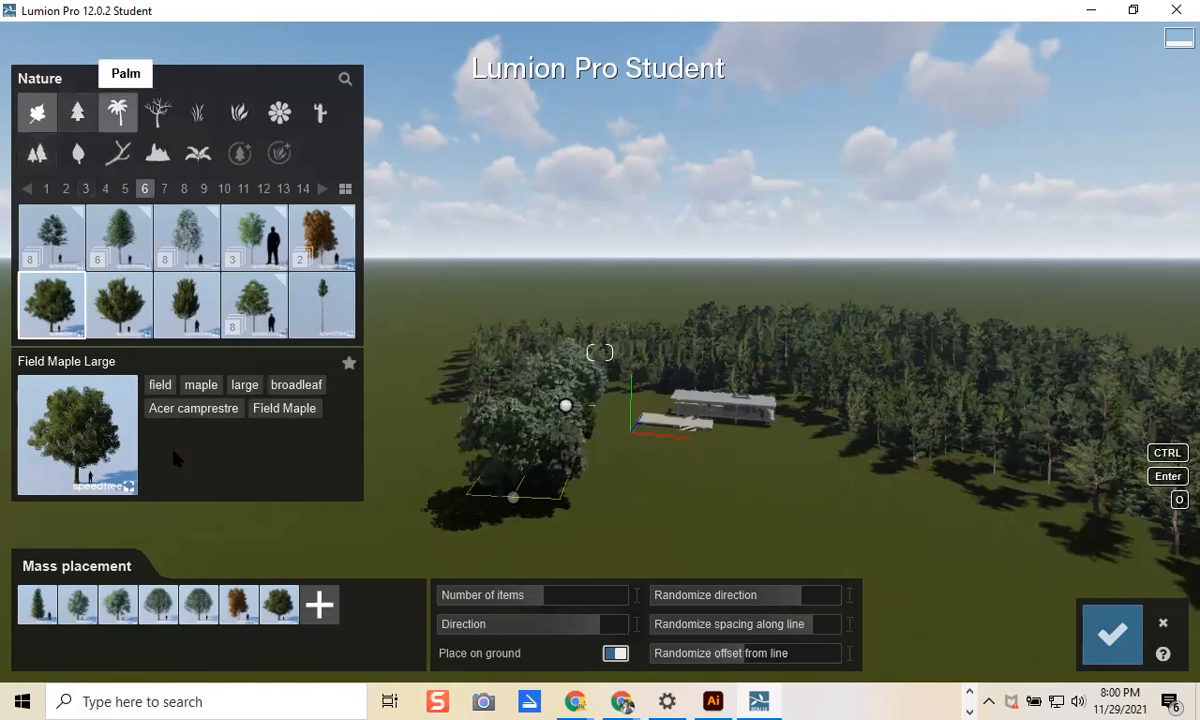
Step: Commit the maple trees and delete the tree clusters to the right of and behind the house
left_click(1092, 633)
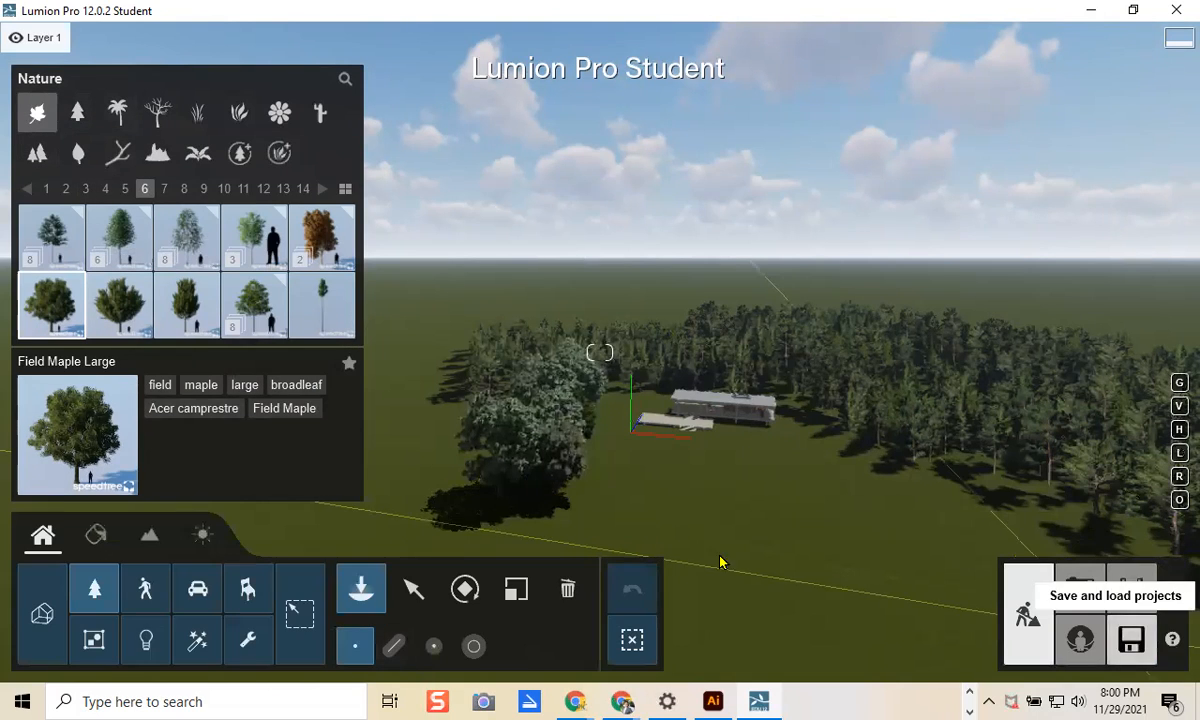
left_click(563, 589)
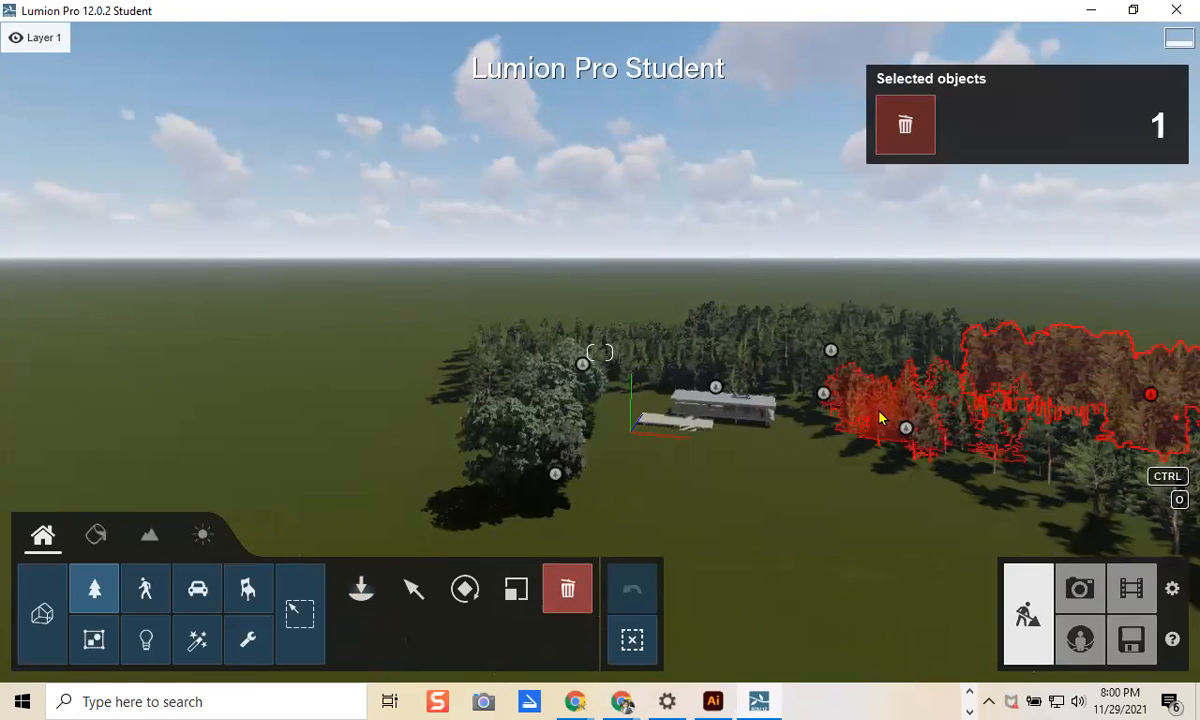
left_click(915, 432)
left_click(1100, 450)
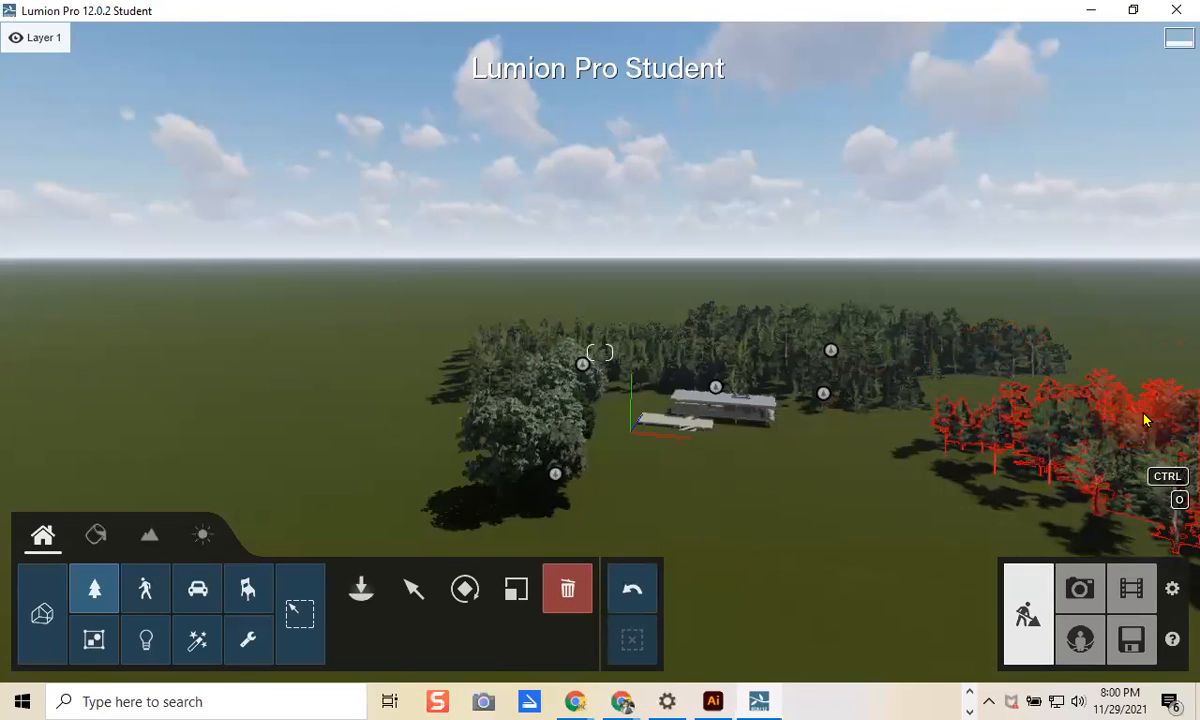
left_click(828, 378)
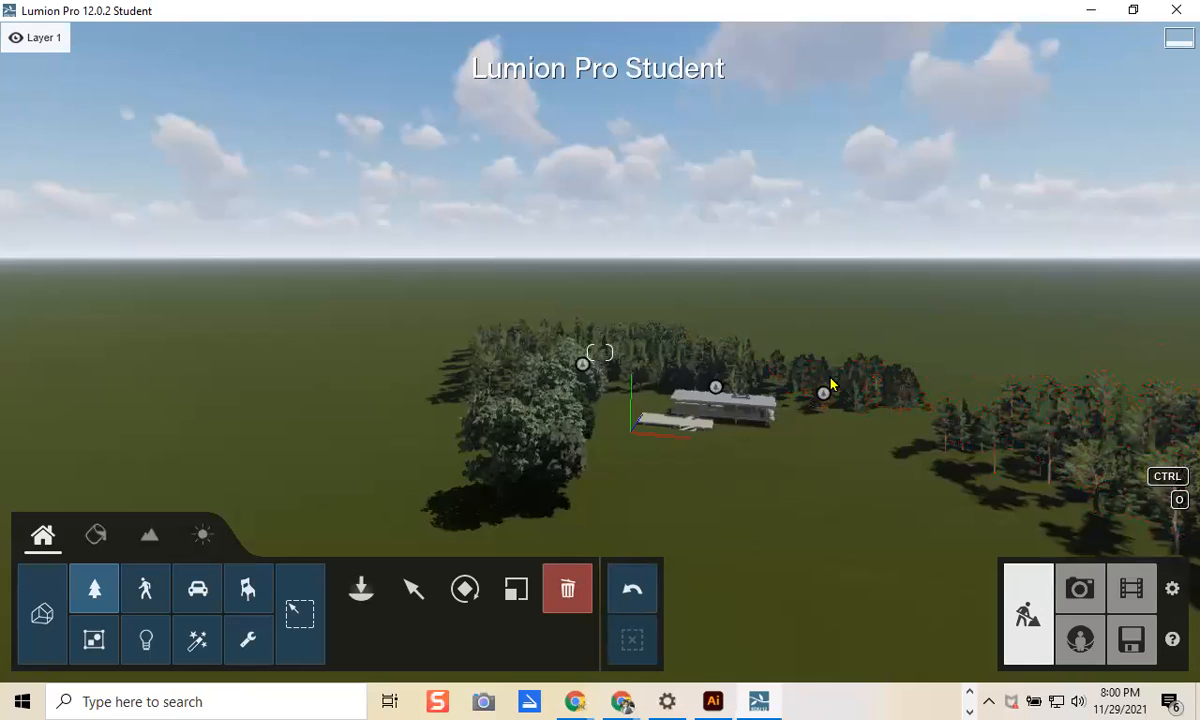
left_click(790, 385)
left_click(714, 388)
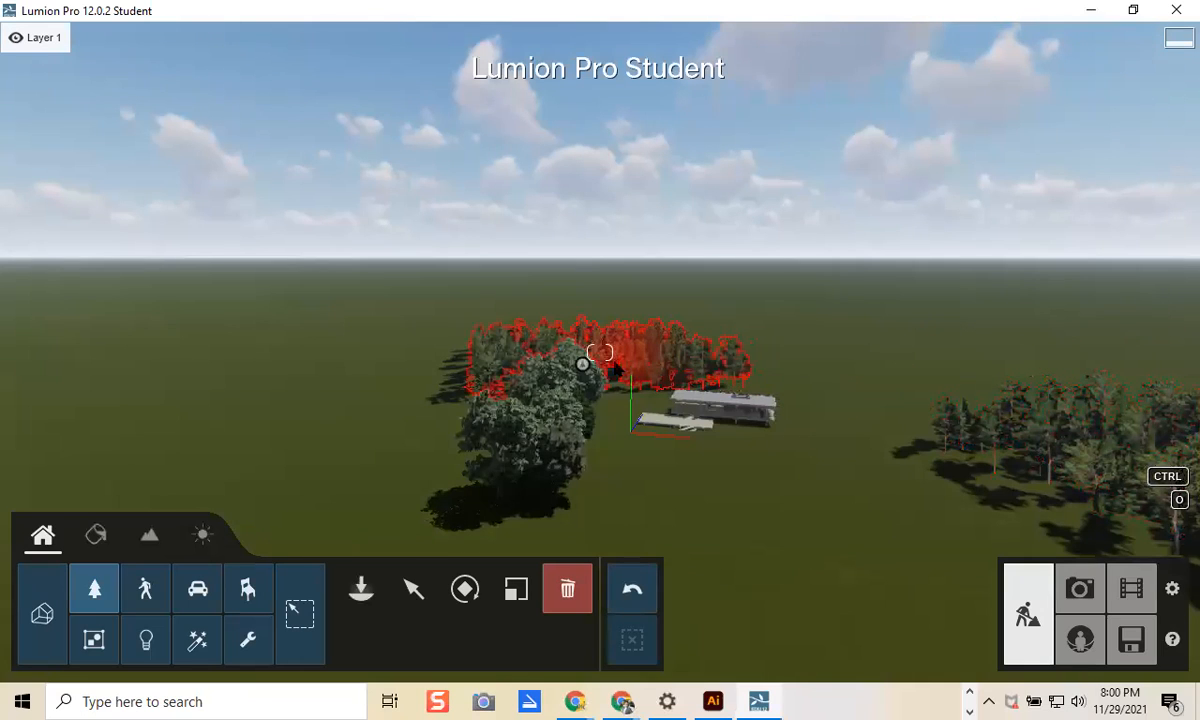
left_click(605, 362)
Step: Back the camera away and delete the whole right-hand tree cluster
right_click_drag(1107, 490, 1107, 490)
key("s")
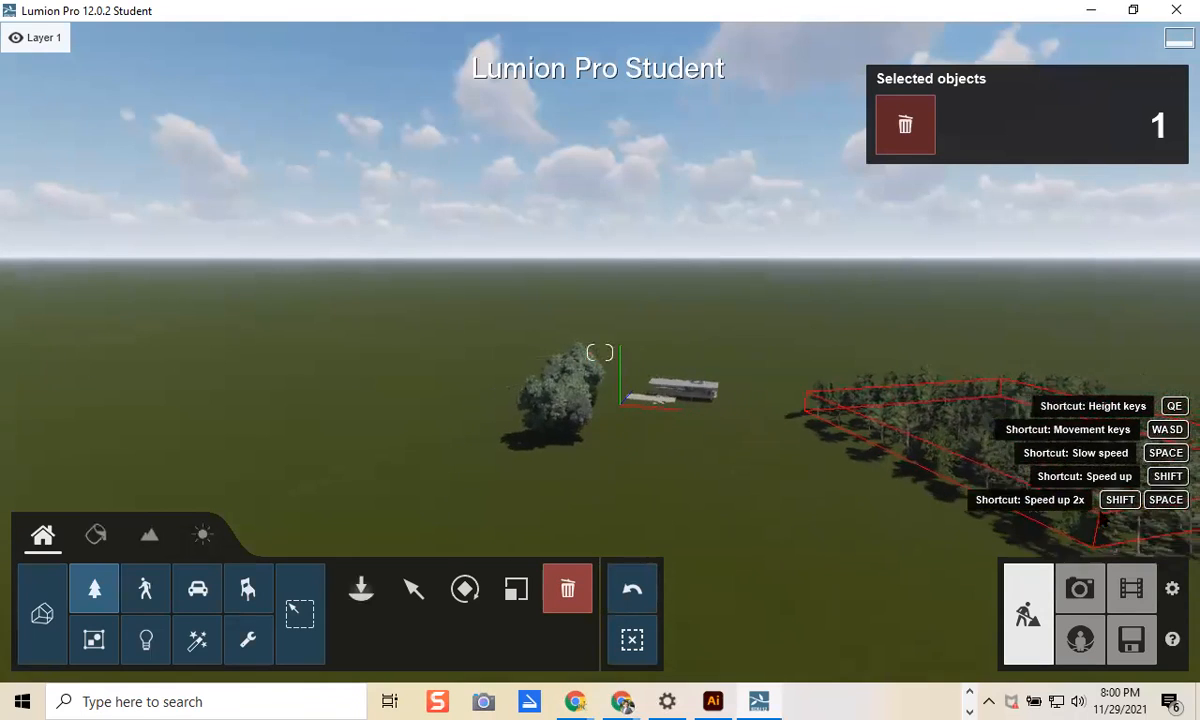
left_click(970, 431, "ctrl")
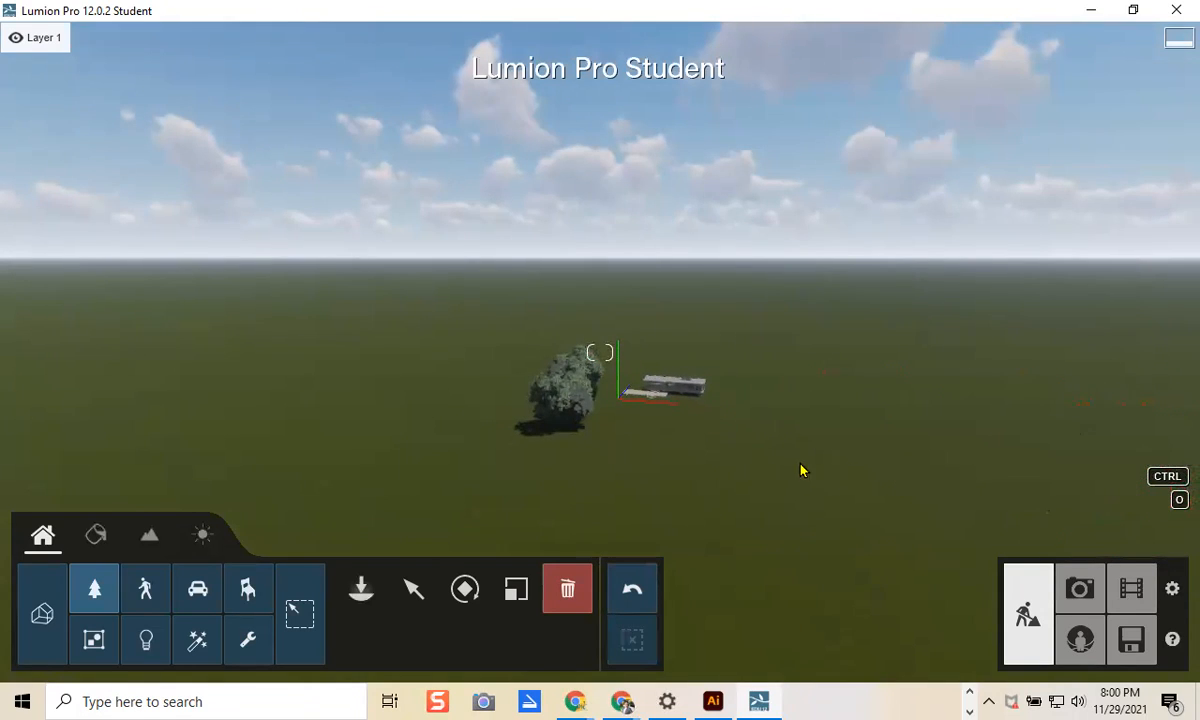
scroll(636, 484, "up", 2)
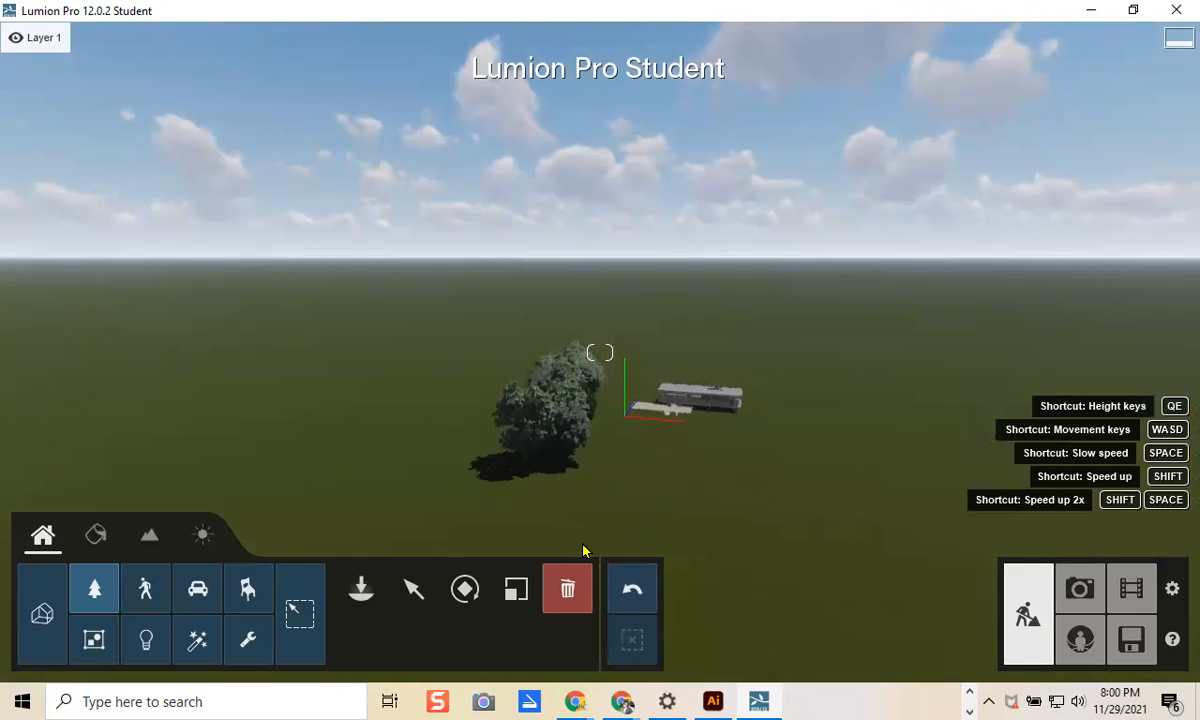
Step: Mass-place and confirm two Field Maple Large rows behind and right of the house
left_click(362, 592)
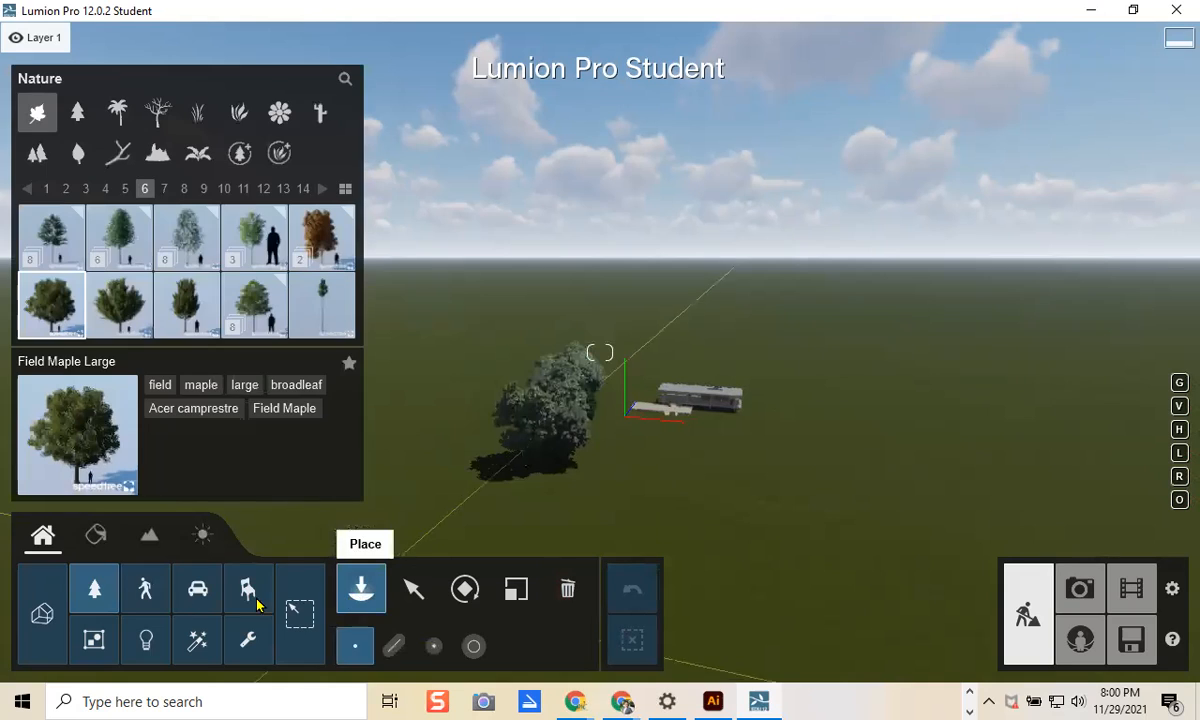
left_click(394, 646)
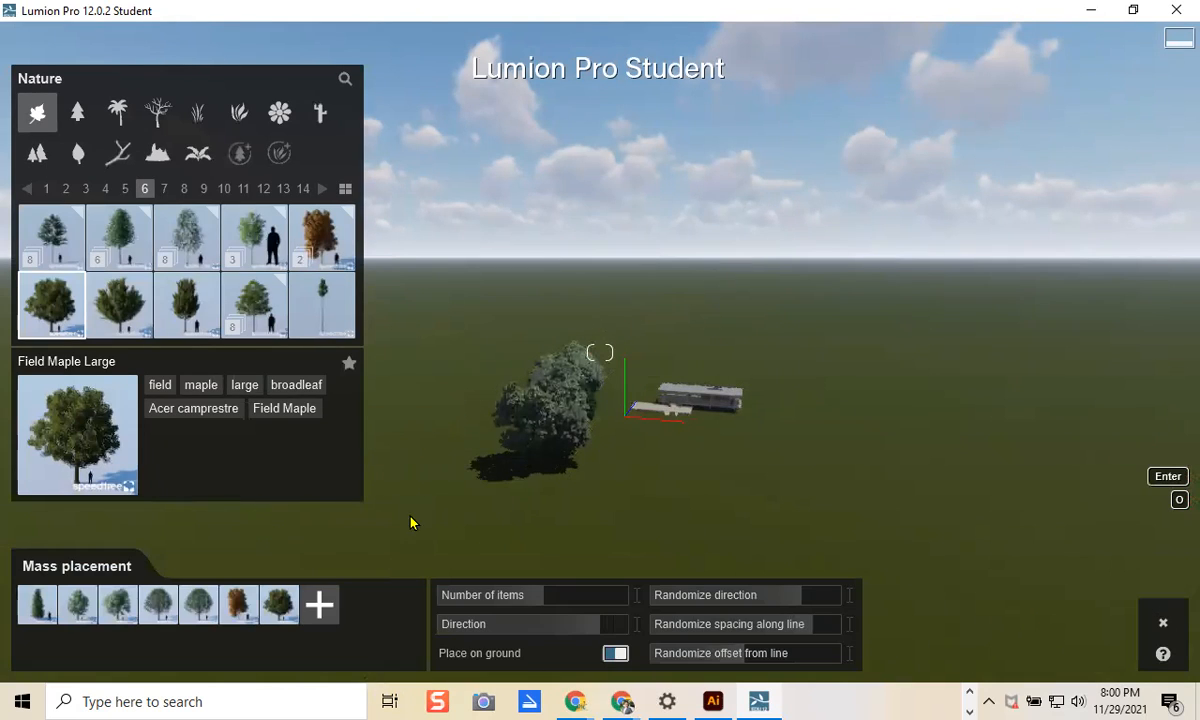
left_click(755, 357)
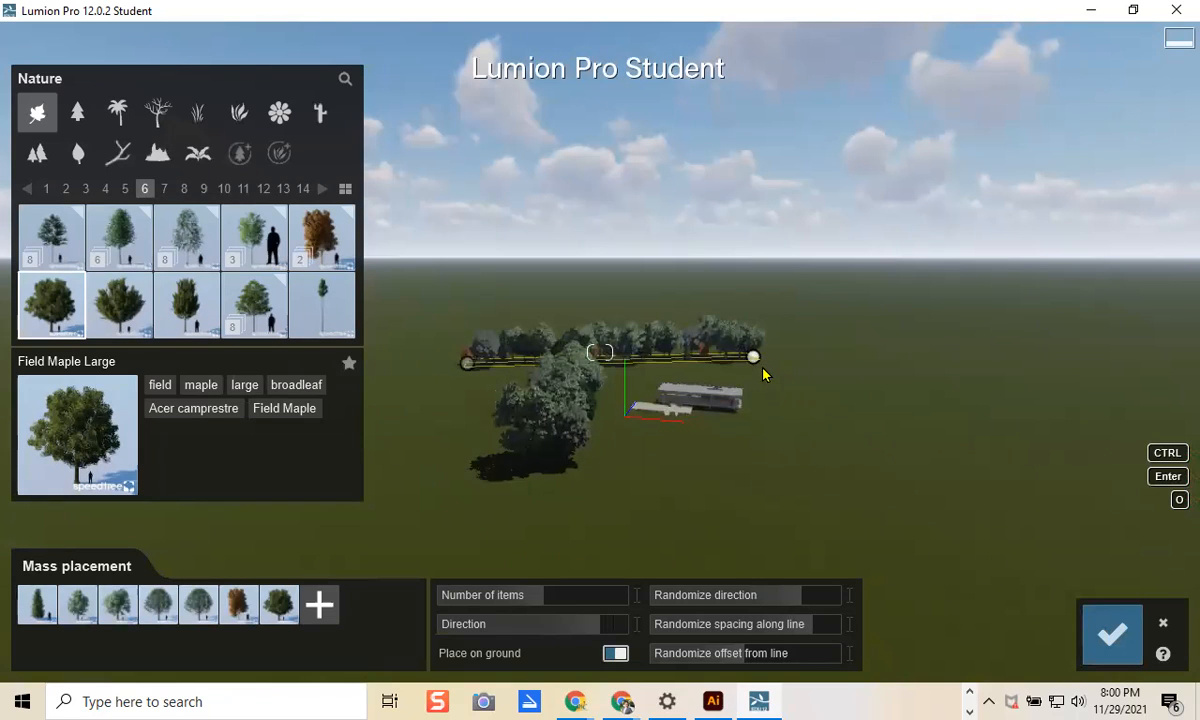
mouse_move(752, 358)
left_mouse_down()
mouse_move(780, 381)
mouse_move(766, 361)
left_mouse_up()
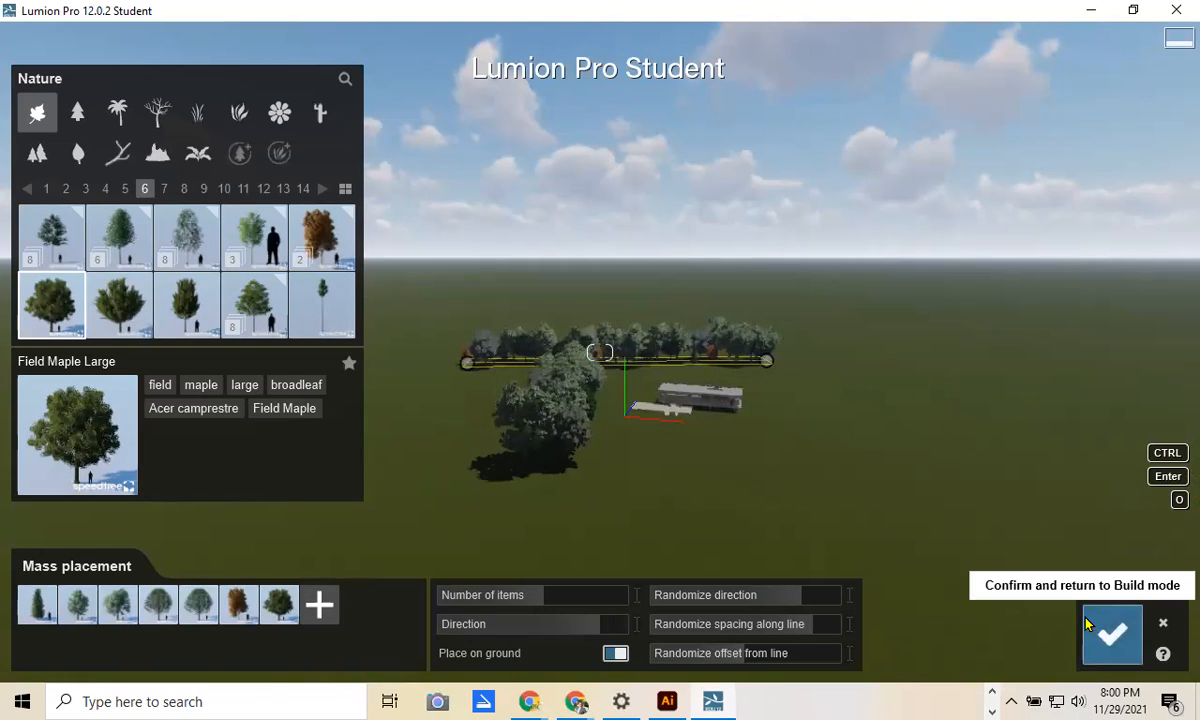
left_click(1110, 636)
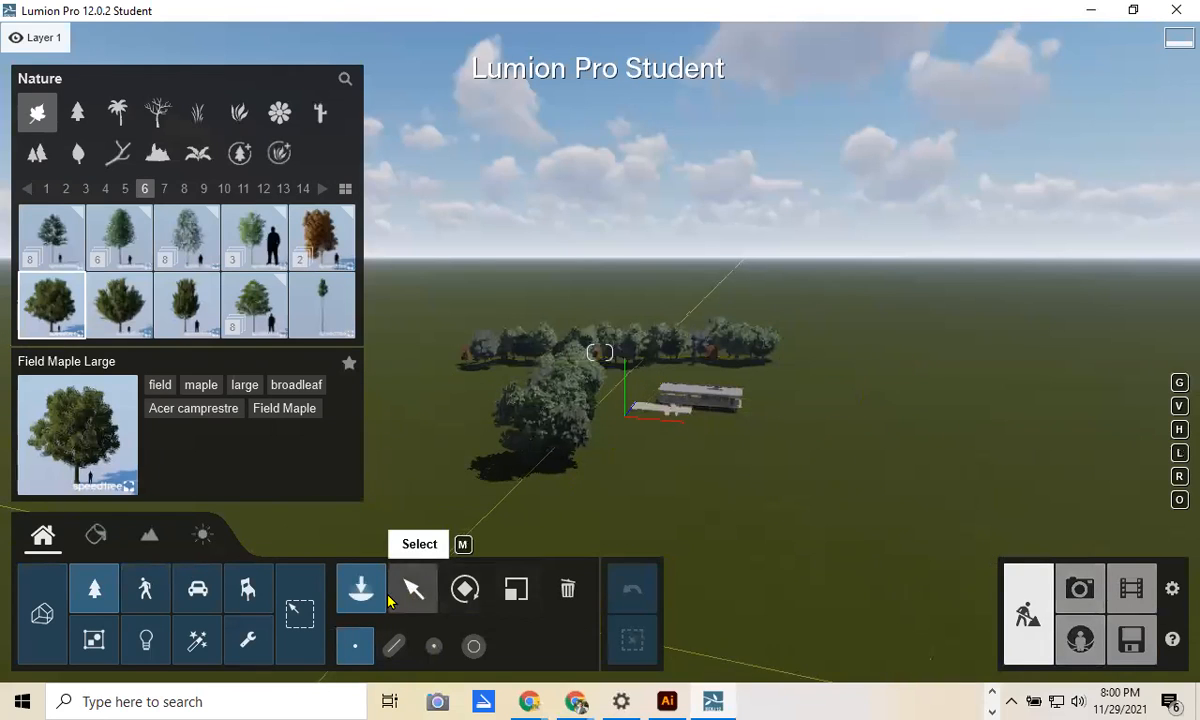
left_click(394, 646)
left_click(1007, 434)
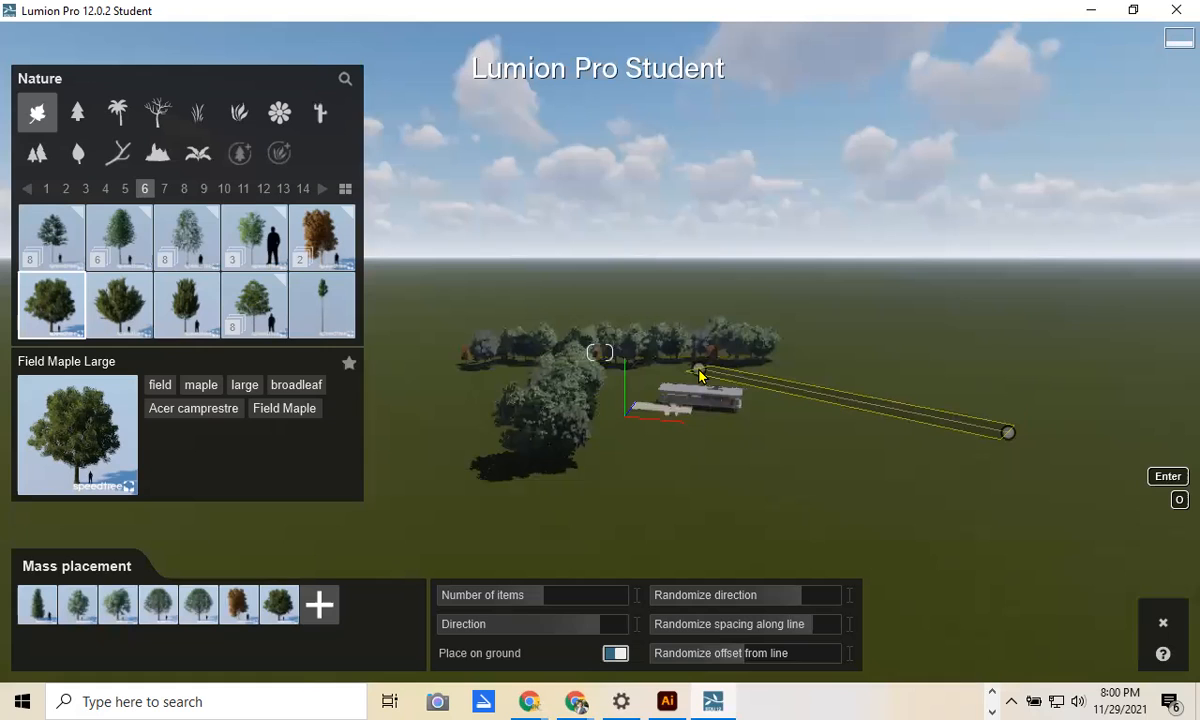
left_click(700, 372)
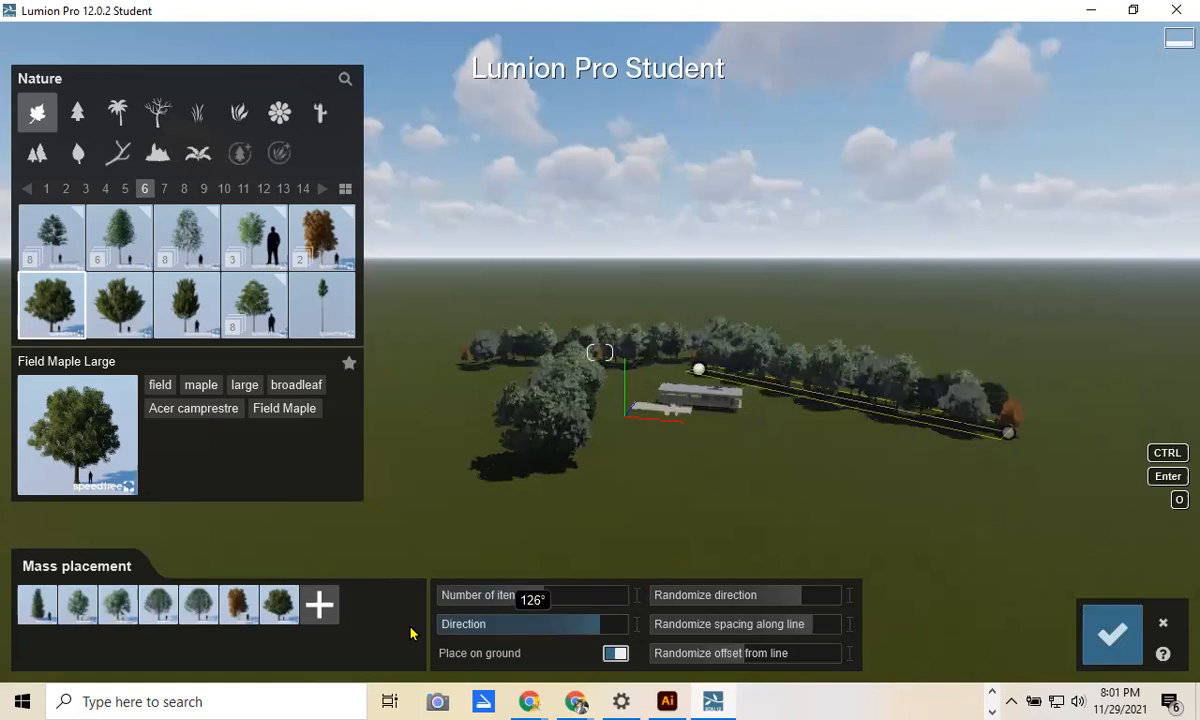
left_click(1110, 634)
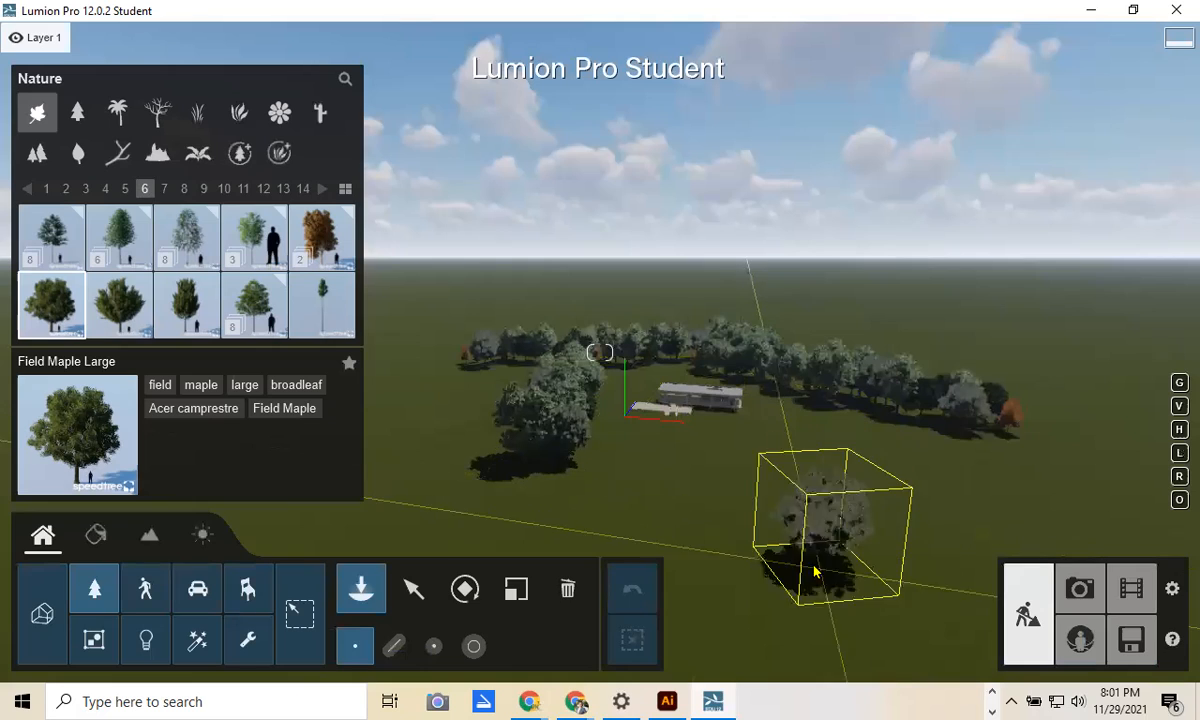
Step: Mass-place a third maple strip with Randomize offset from line set to 1.5
left_click(394, 645)
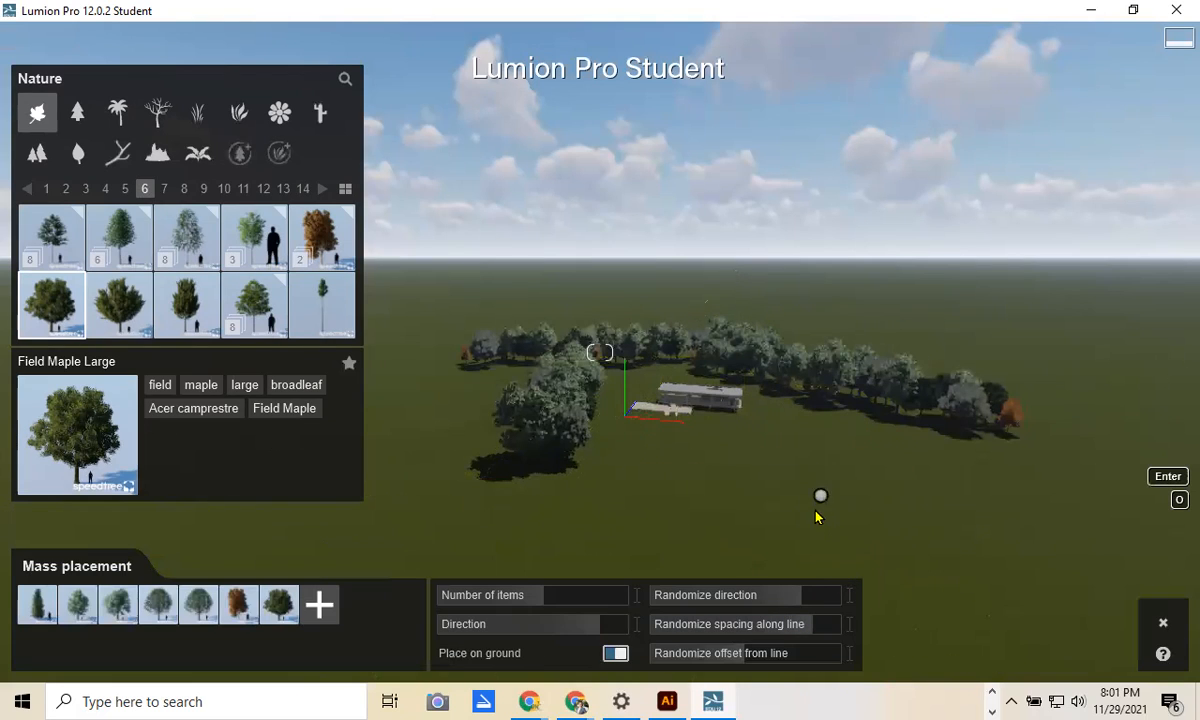
left_click(793, 497)
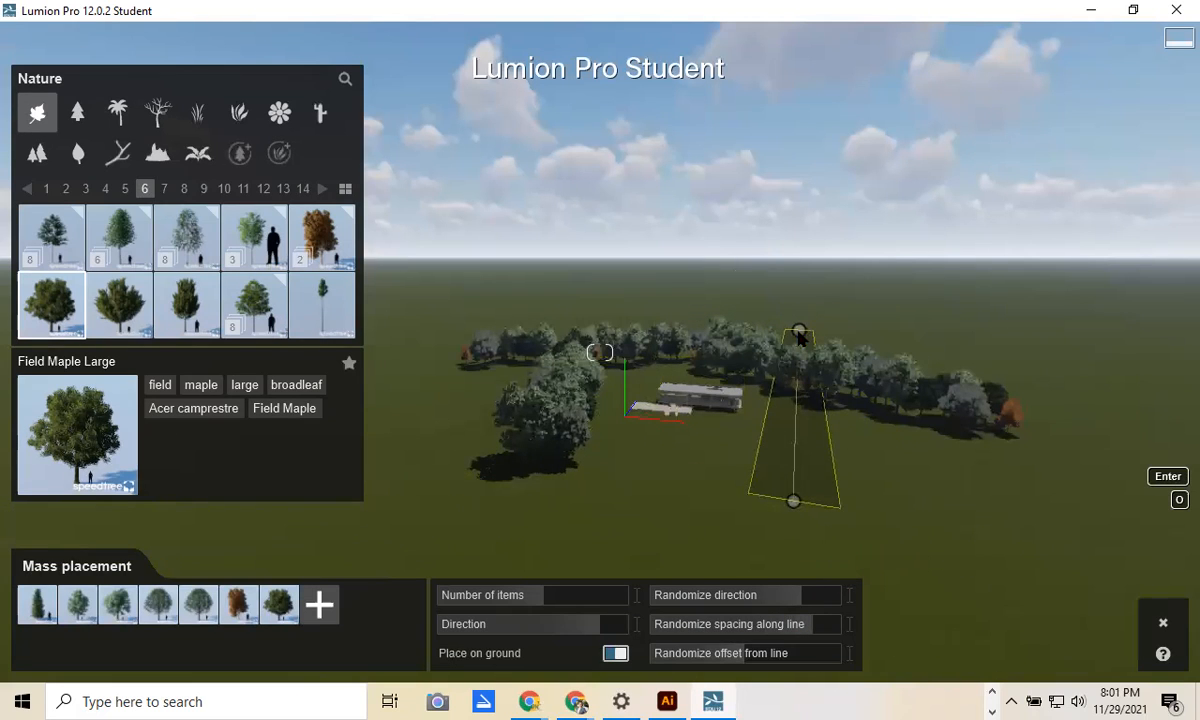
left_click(801, 340)
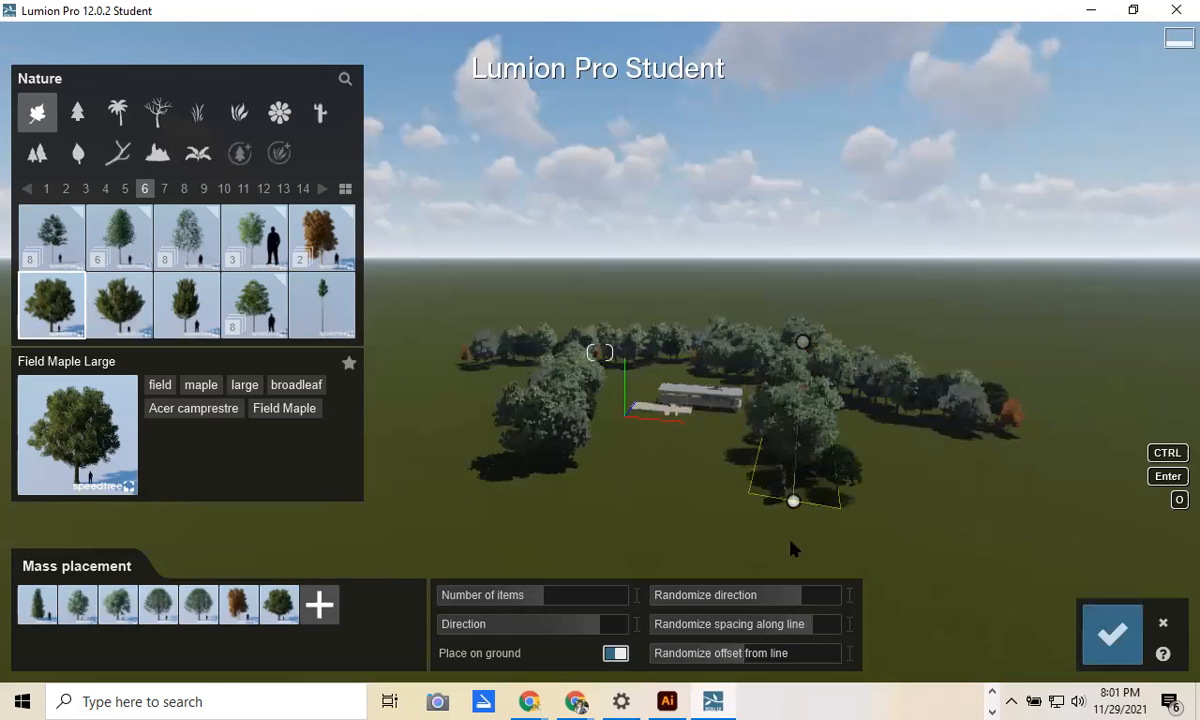
left_click_drag(763, 665, 848, 662)
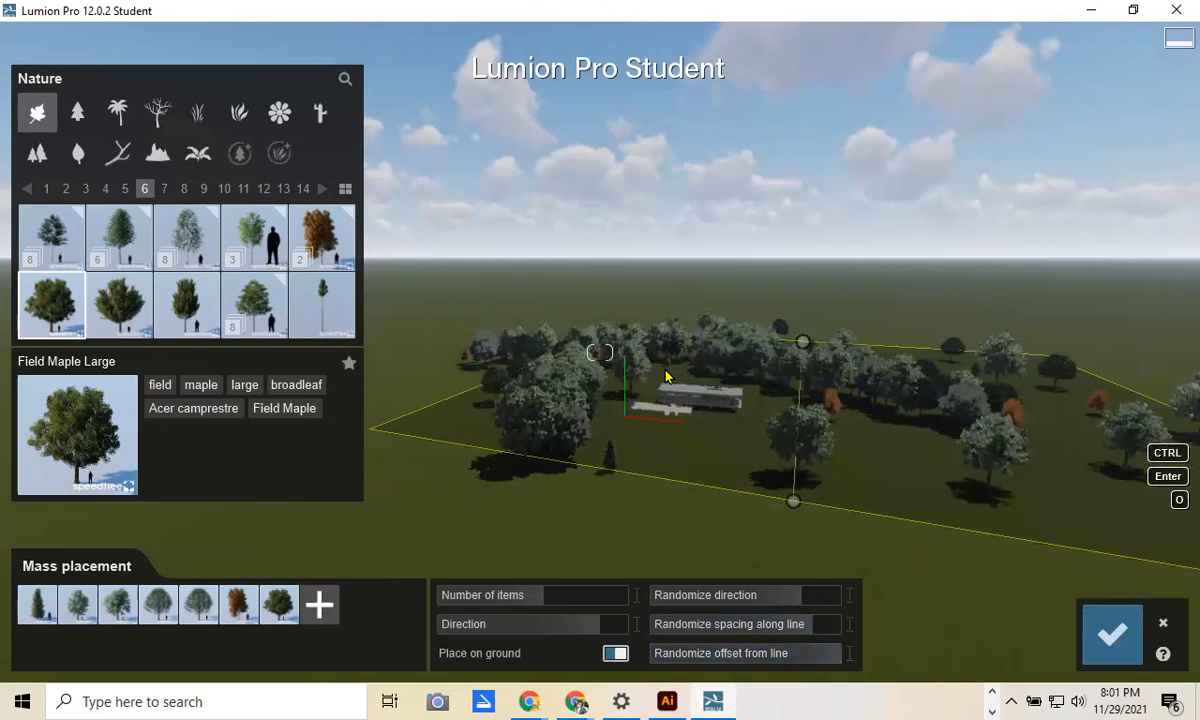
left_click(1112, 637)
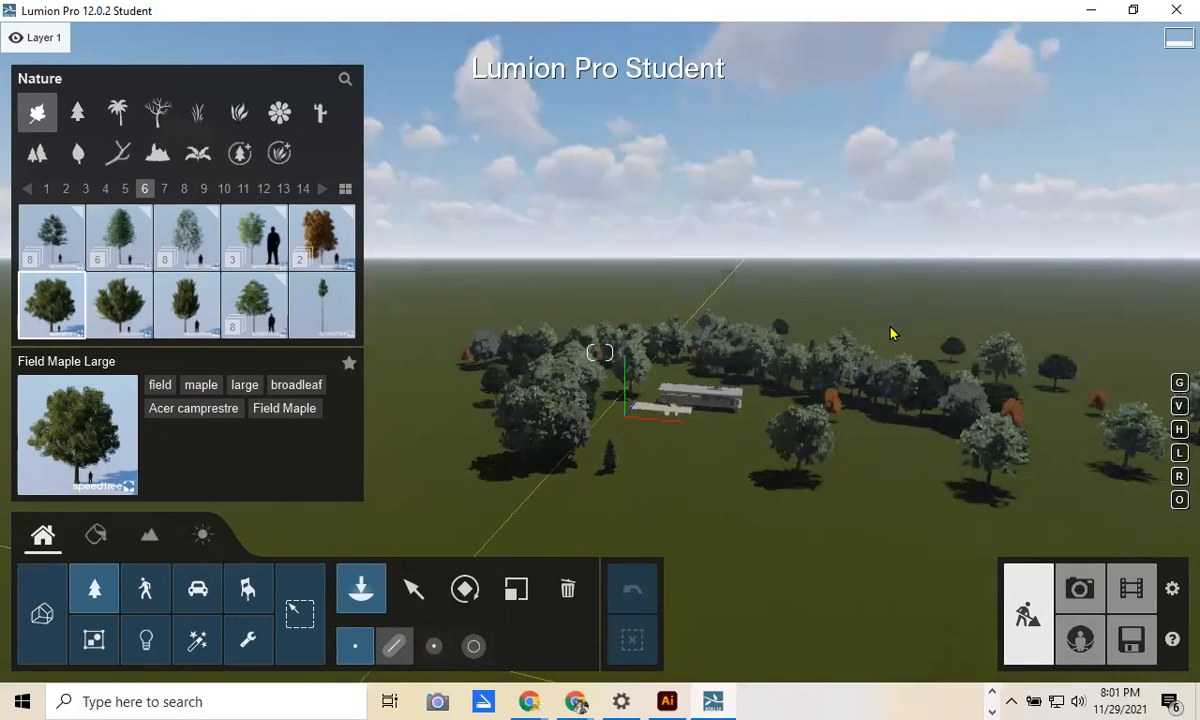
Step: Draw and confirm two more Field Maple rows behind the house, then switch to the Select tool
left_click(928, 288)
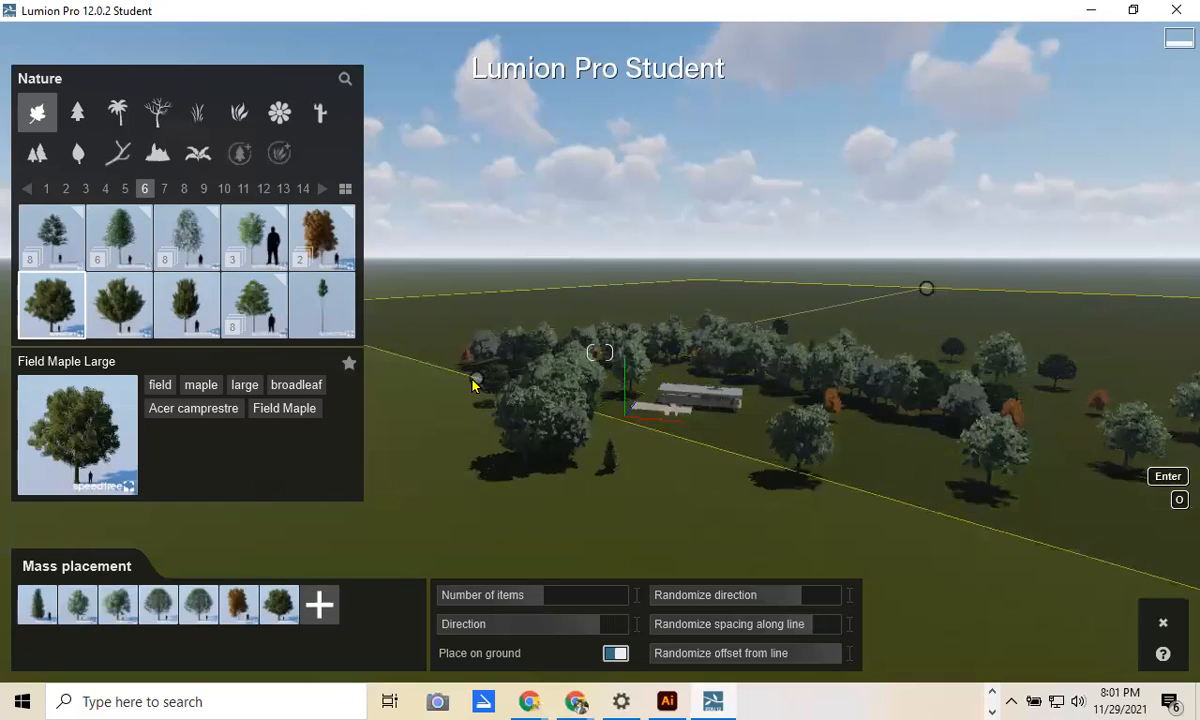
left_click(395, 398)
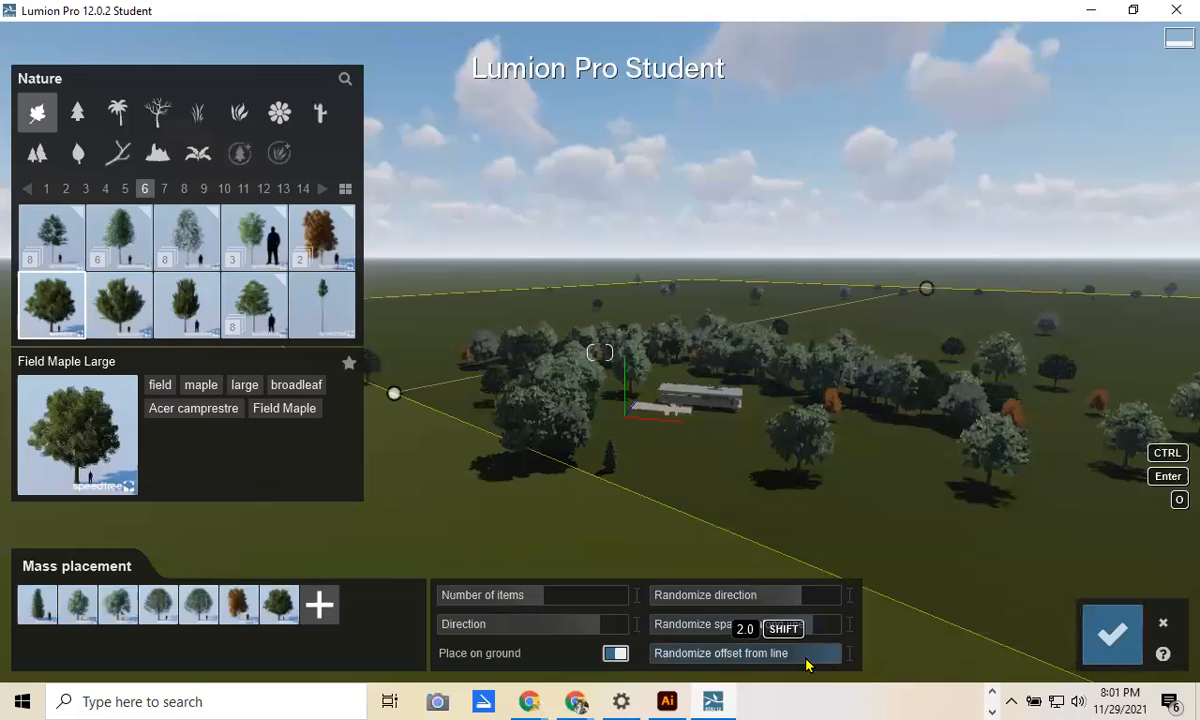
left_click(1112, 634)
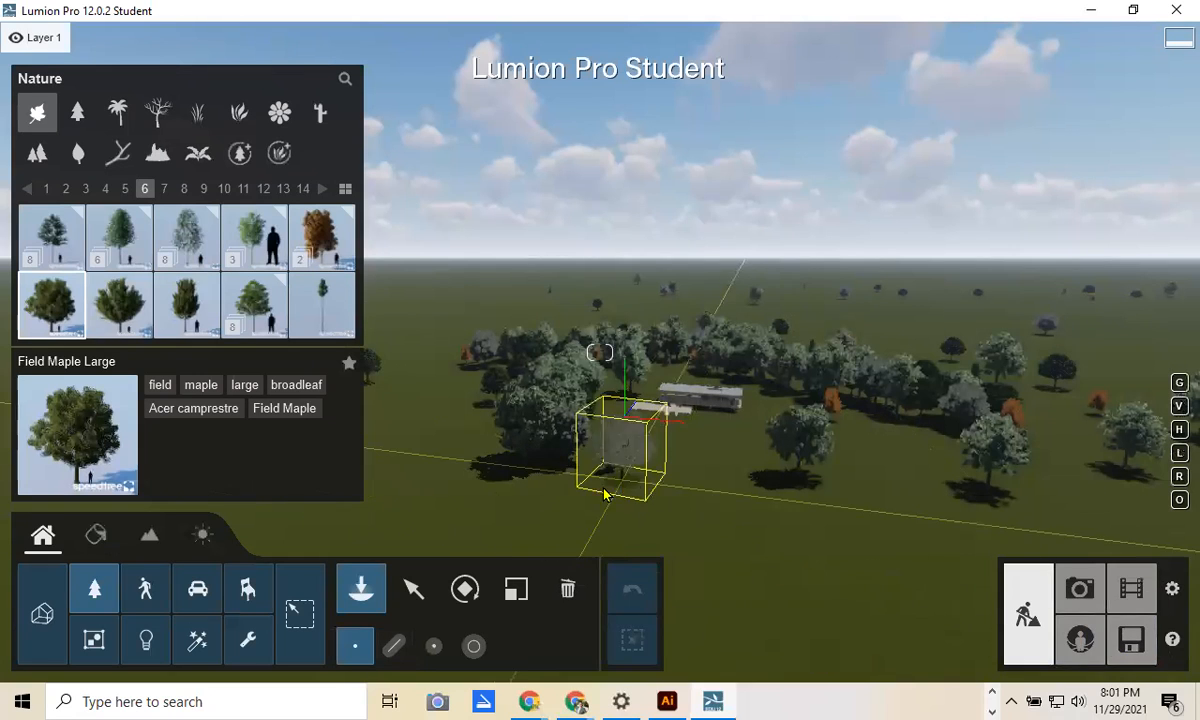
left_click(393, 645)
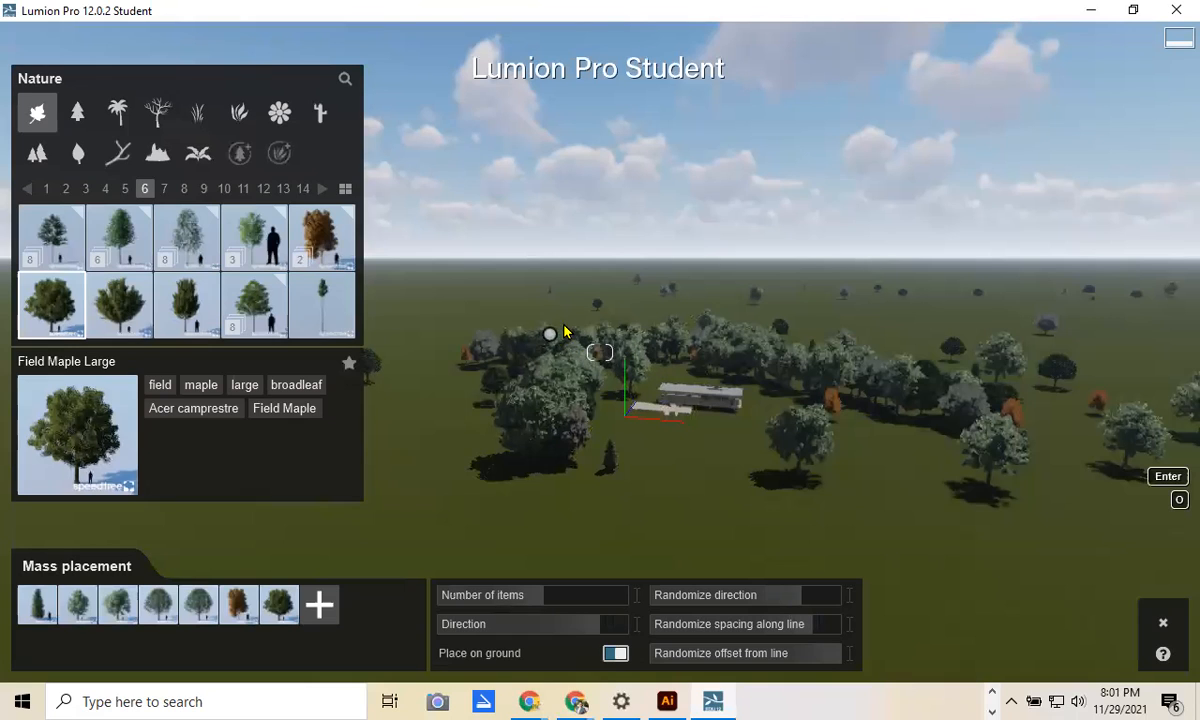
left_click(780, 327)
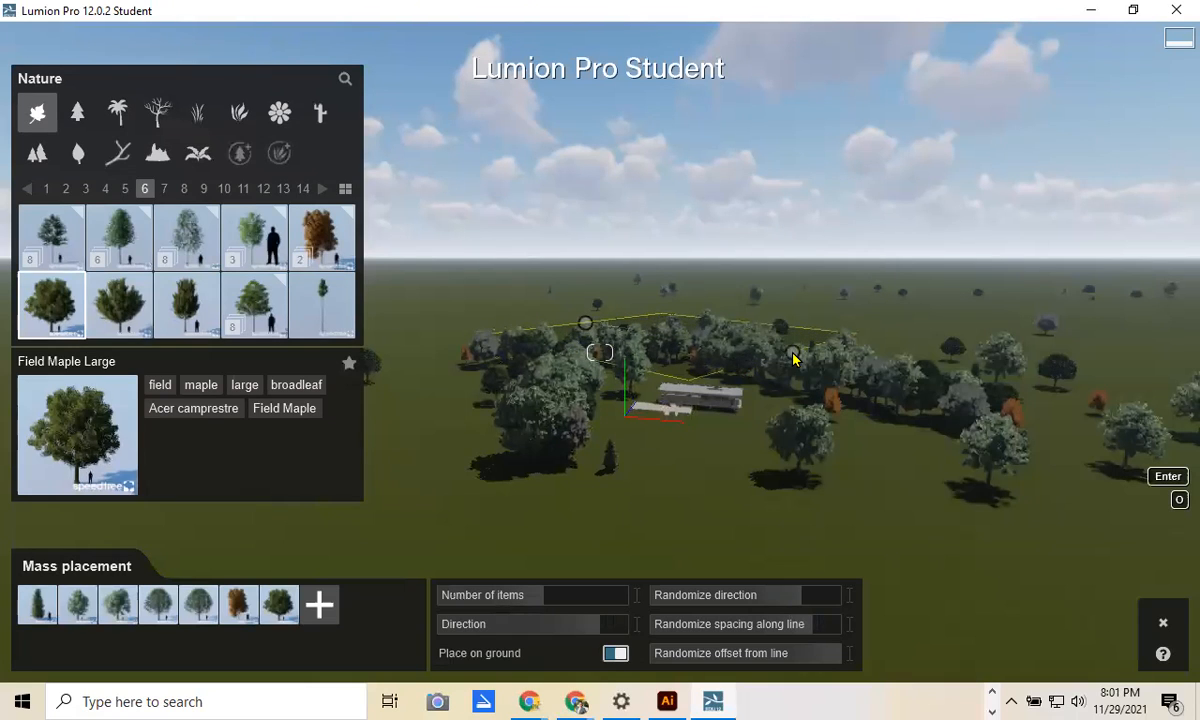
left_click(961, 353)
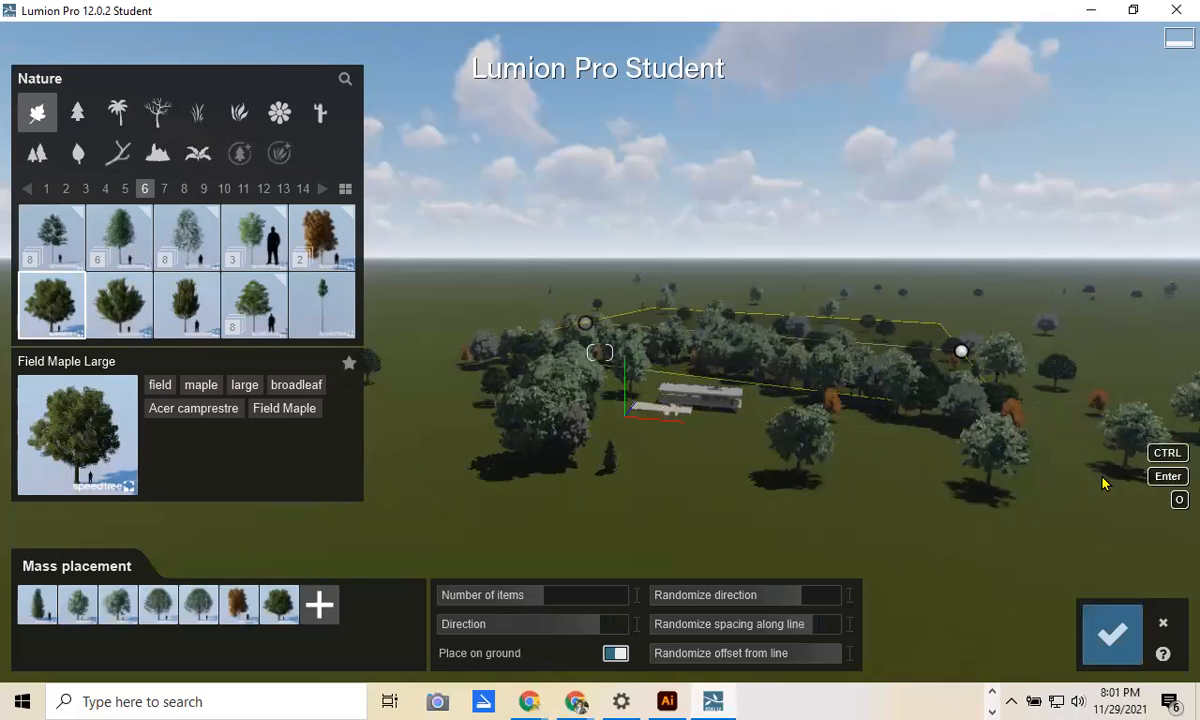
left_click(1112, 633)
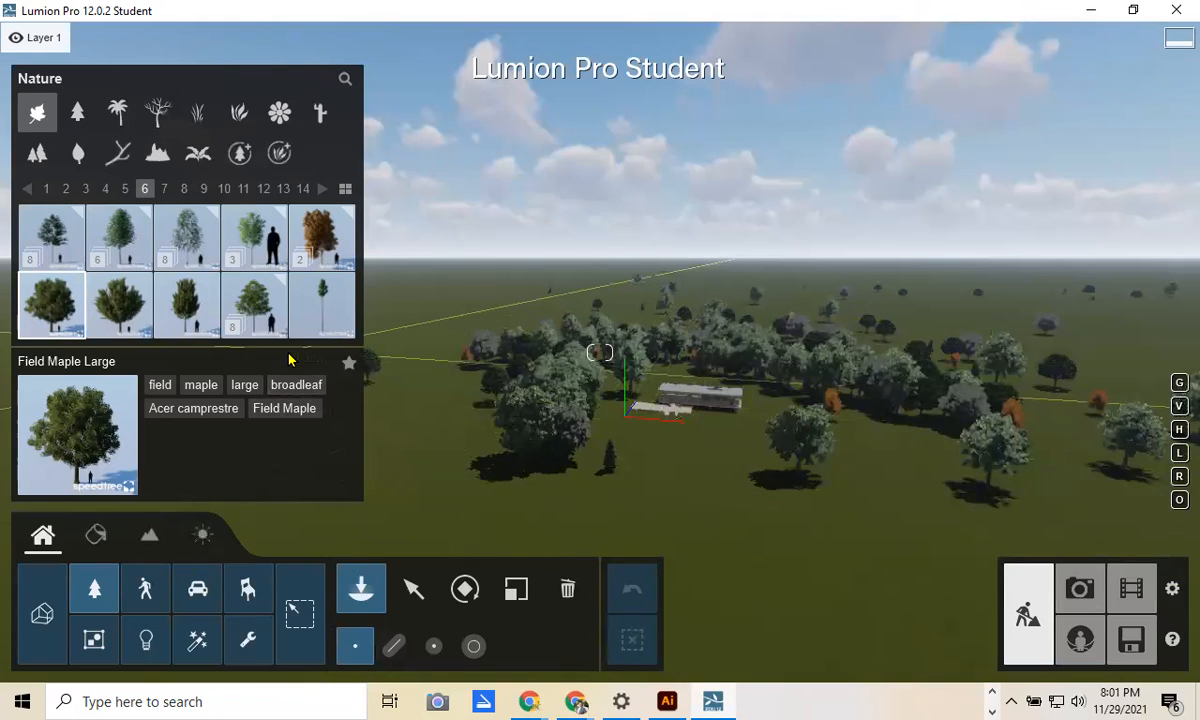
left_click(410, 586)
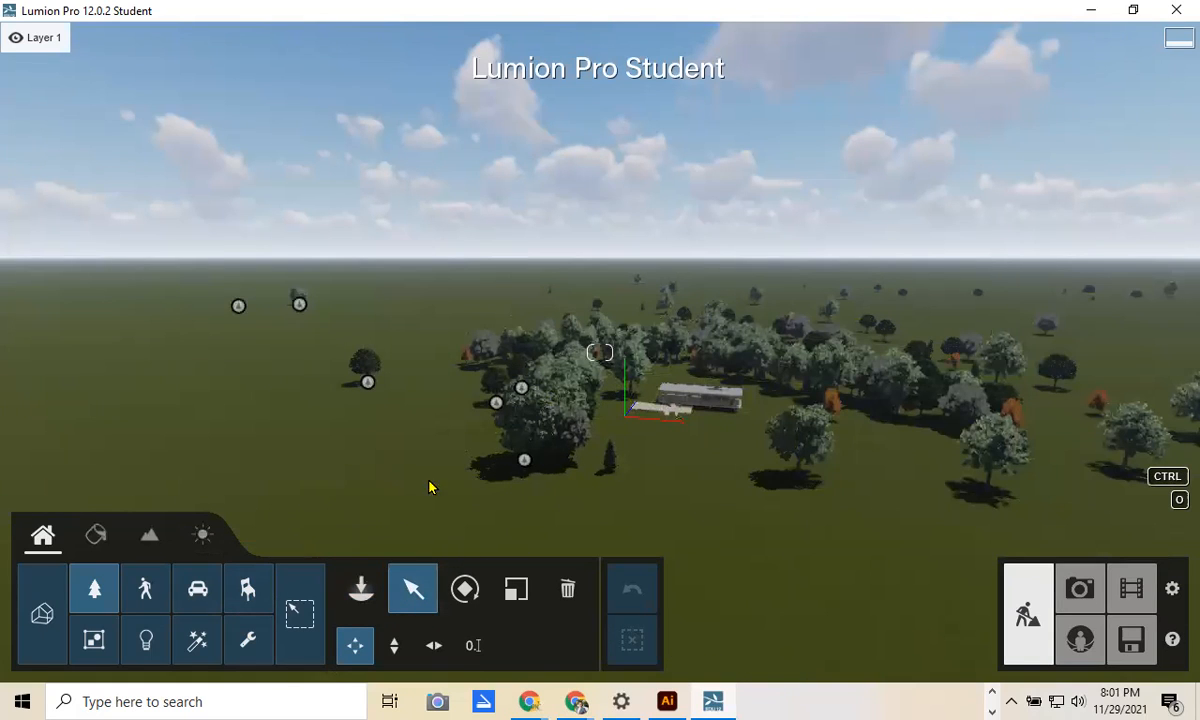
Step: Fly the camera down to ground level and forward beside the Farnsworth House among the maples
scroll(566, 511, "up", 10)
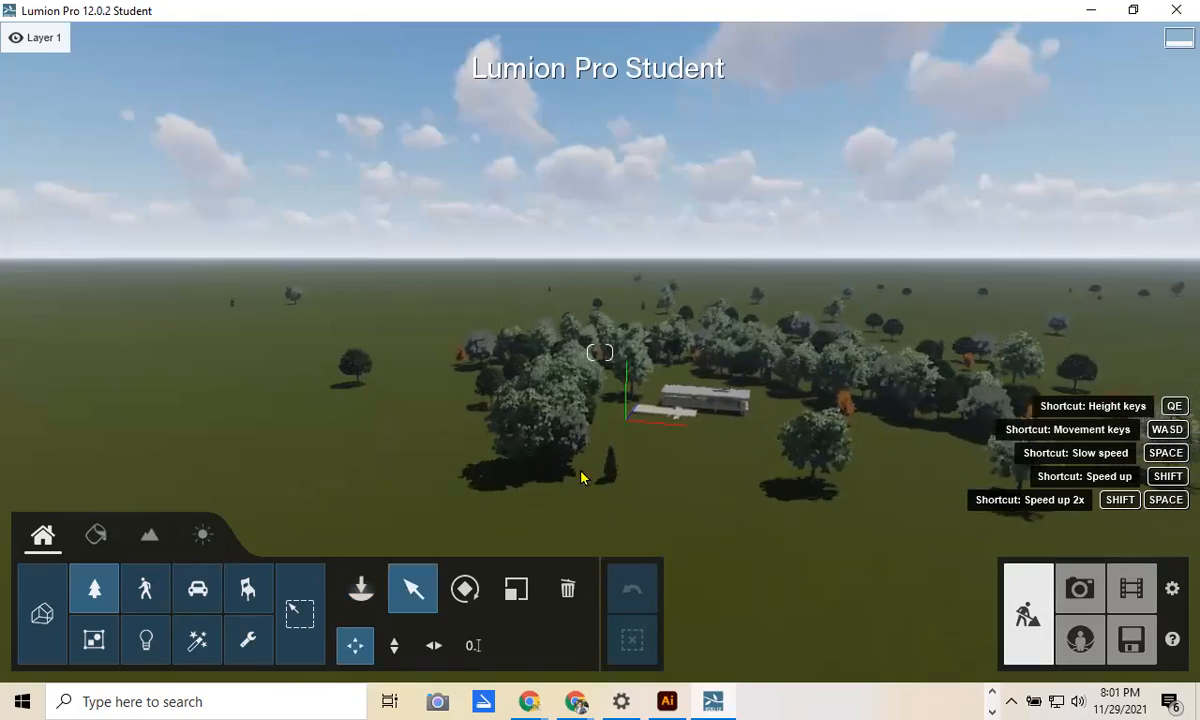
scroll(620, 553, "up", 5)
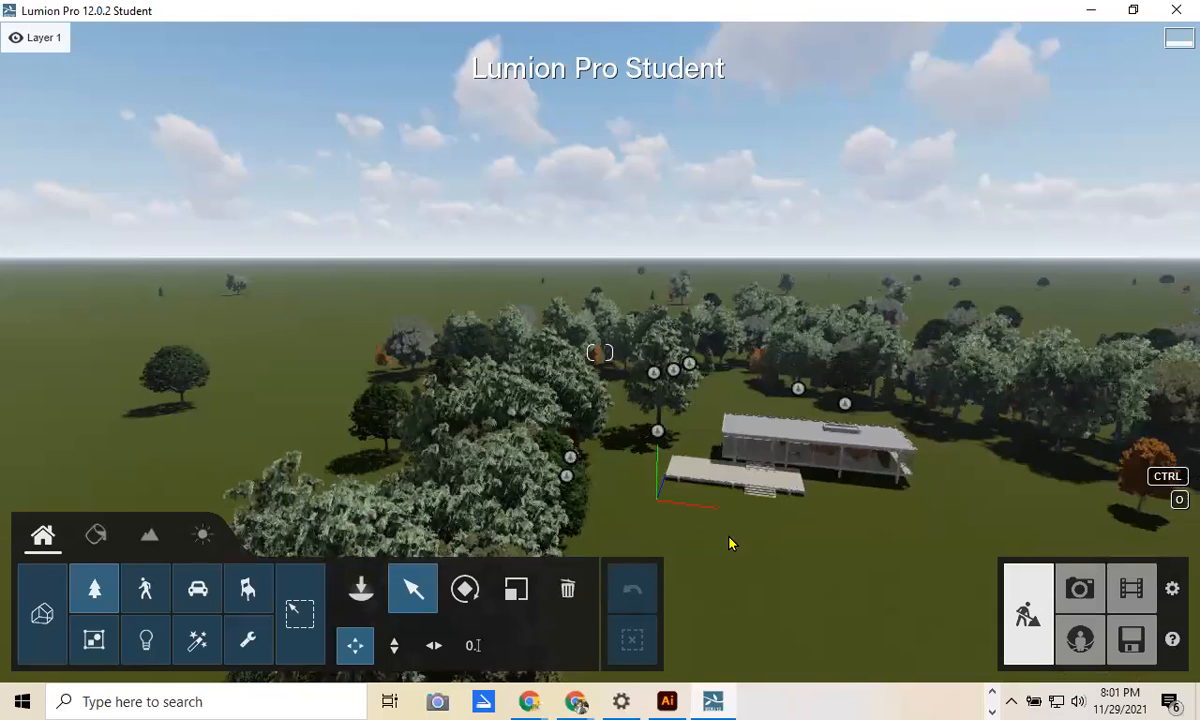
key("e")
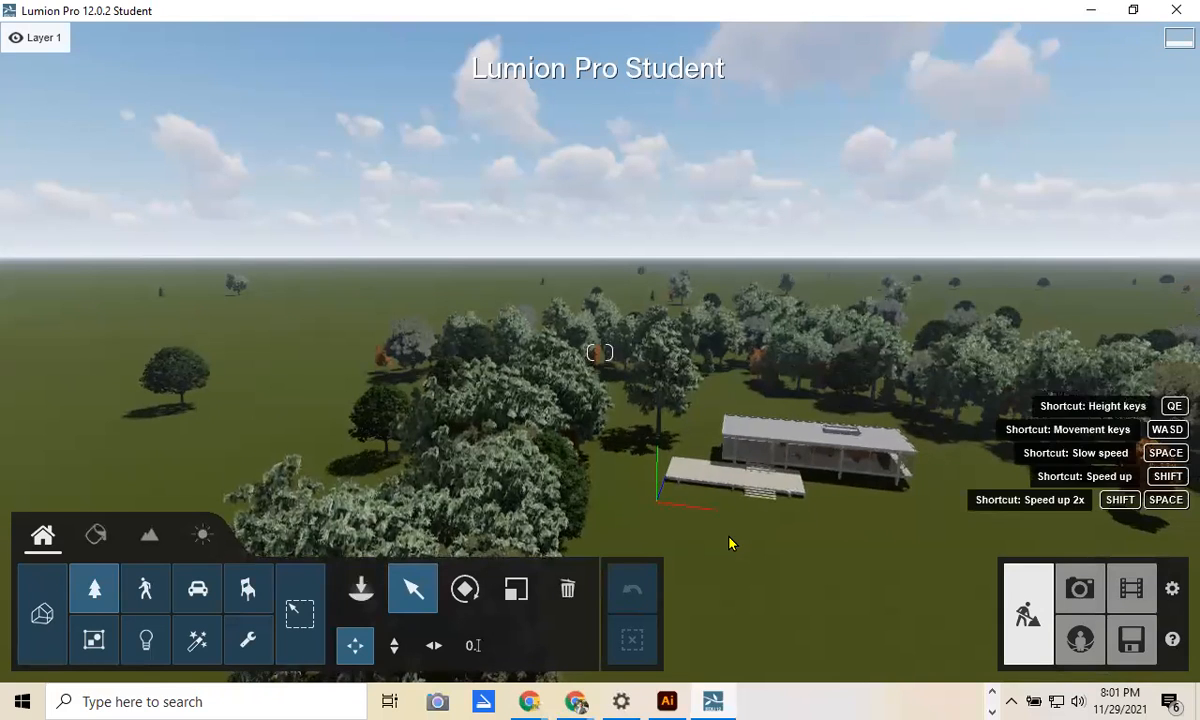
key("e")
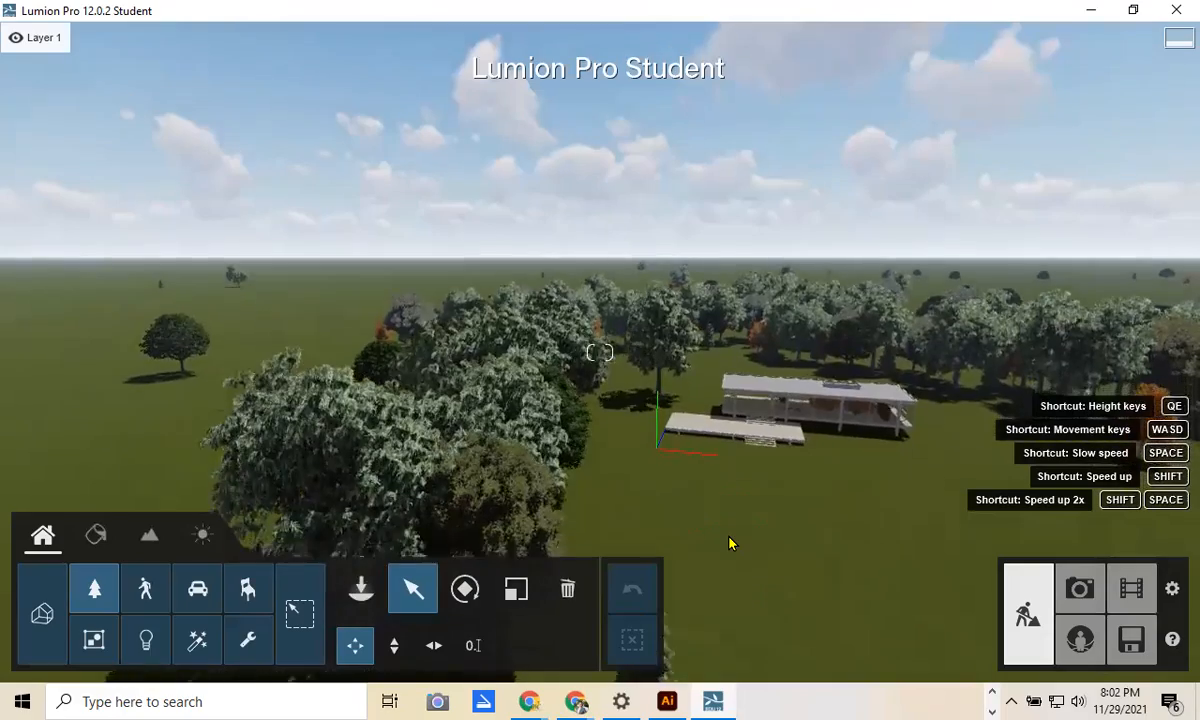
key("w")
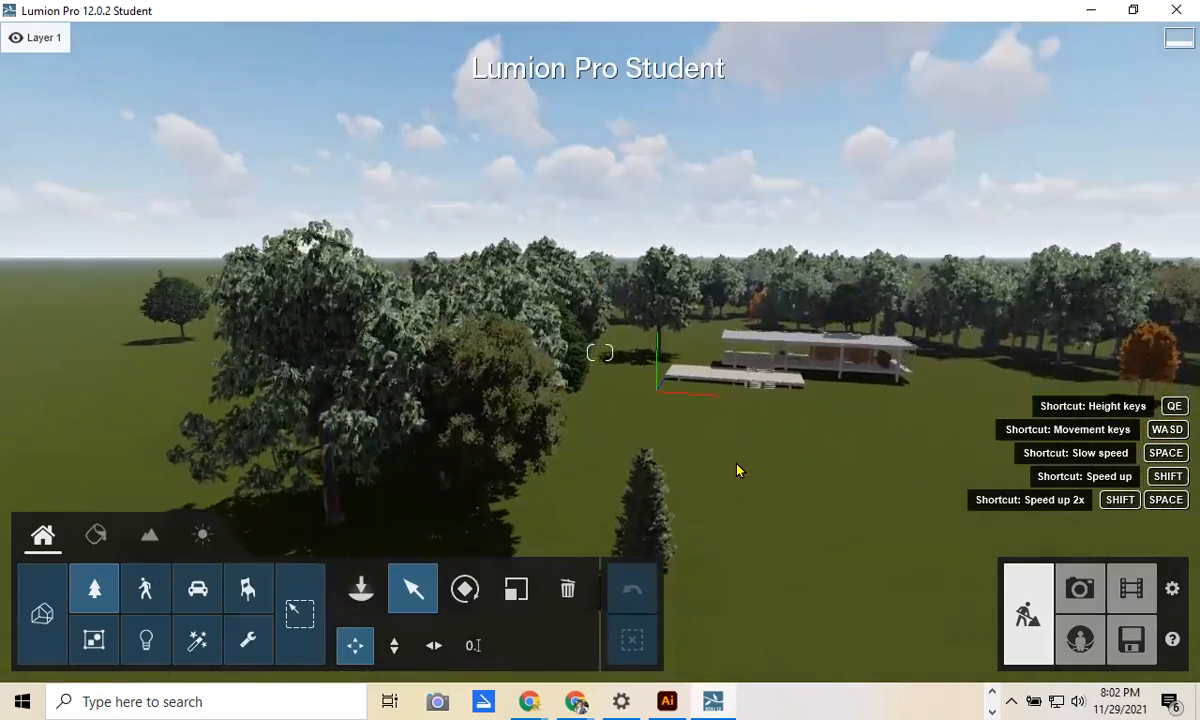
key("w")
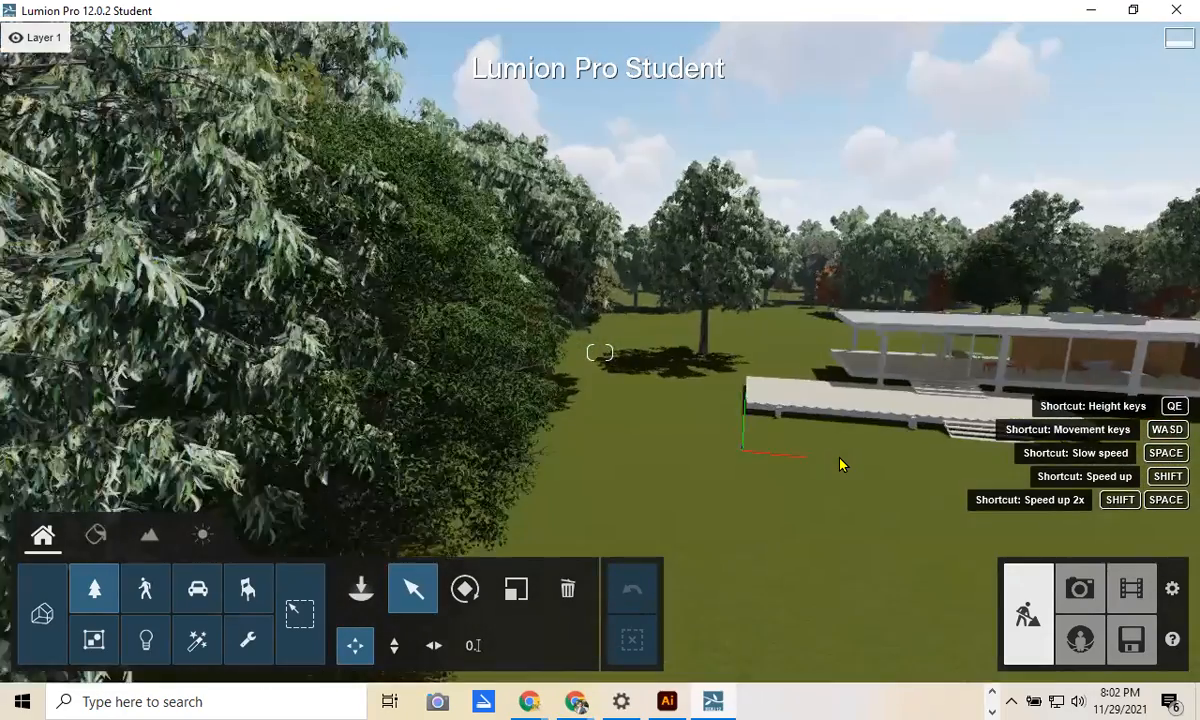
key("ctrl")
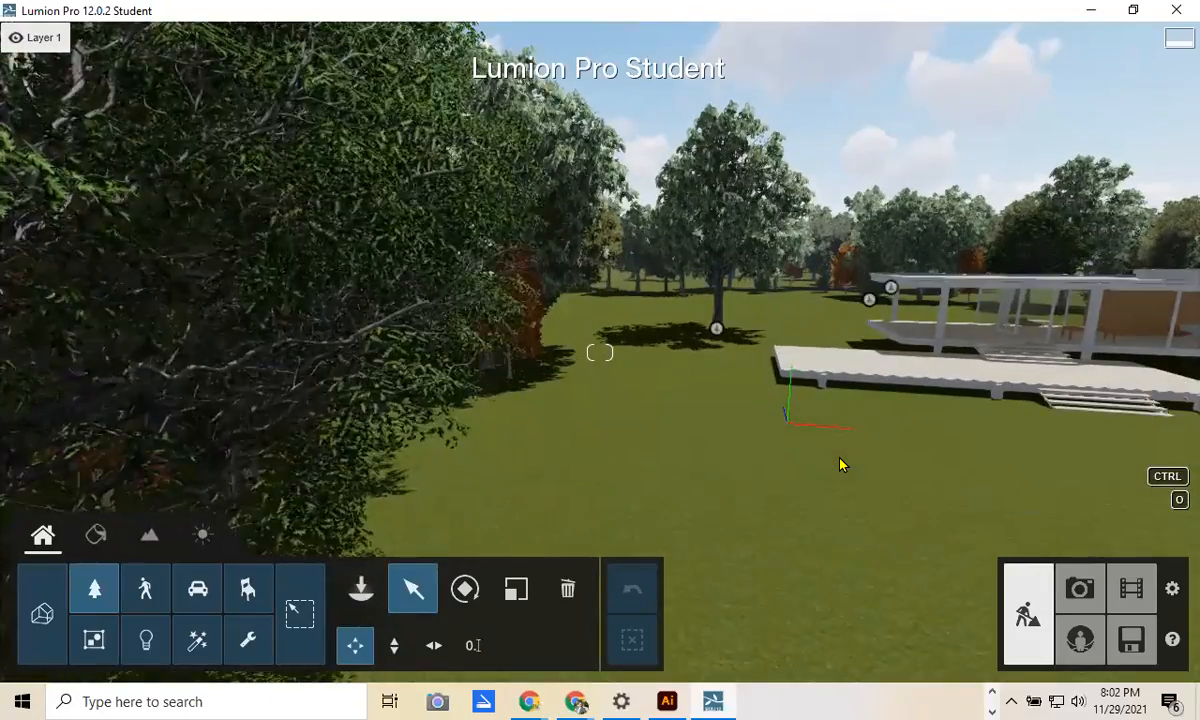
key("s")
key("w")
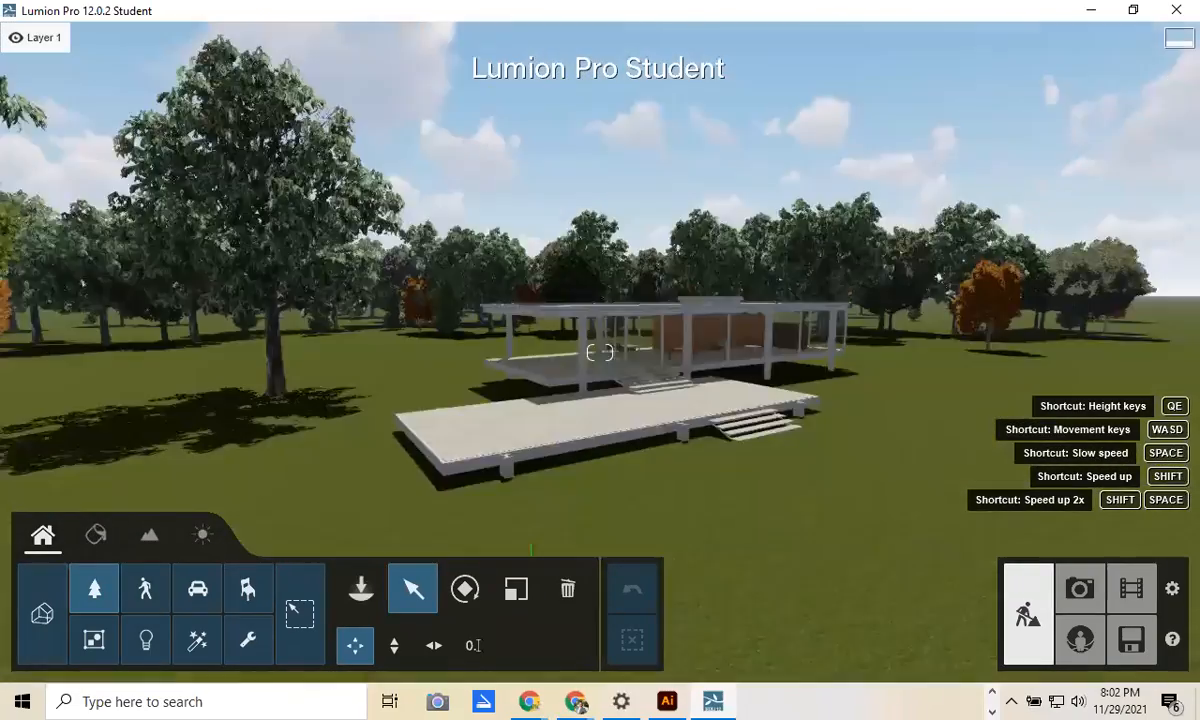
Step: Face the house, drop the camera to eye level and move toward the glass house
mouse_move(816, 375)
right_mouse_down()
mouse_move(885, 378)
mouse_move(816, 375)
right_mouse_up()
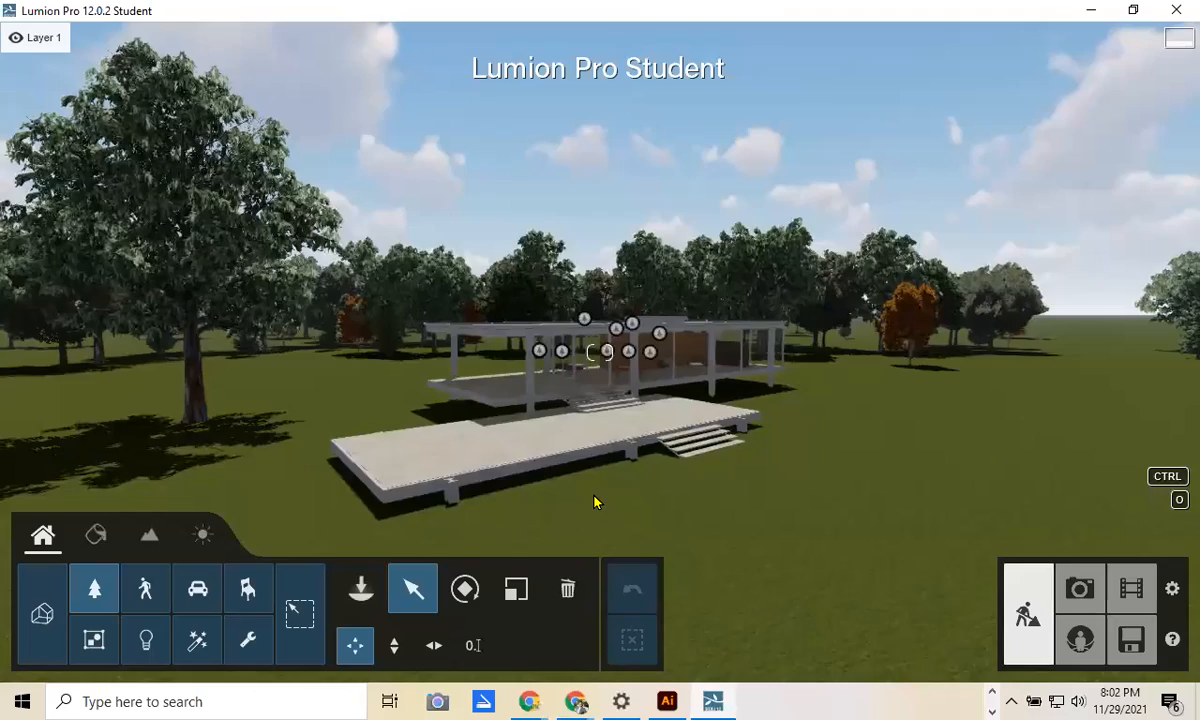
right_click_drag(594, 497, 594, 511)
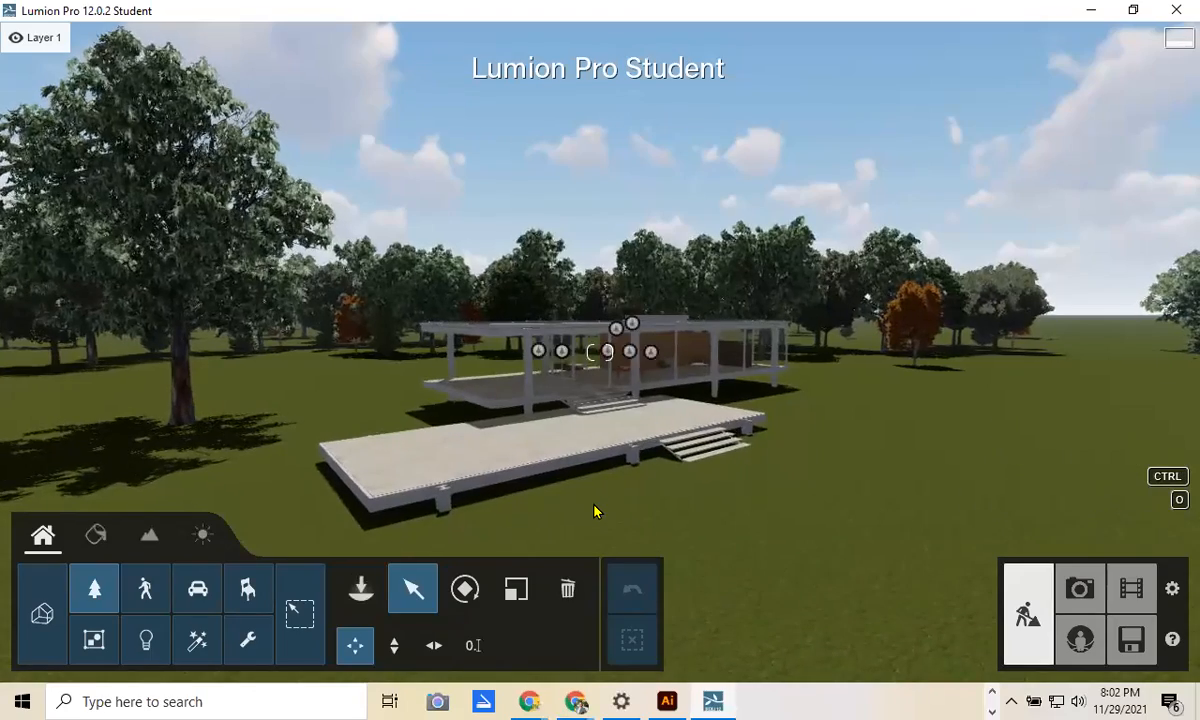
scroll(594, 511, "down", 3)
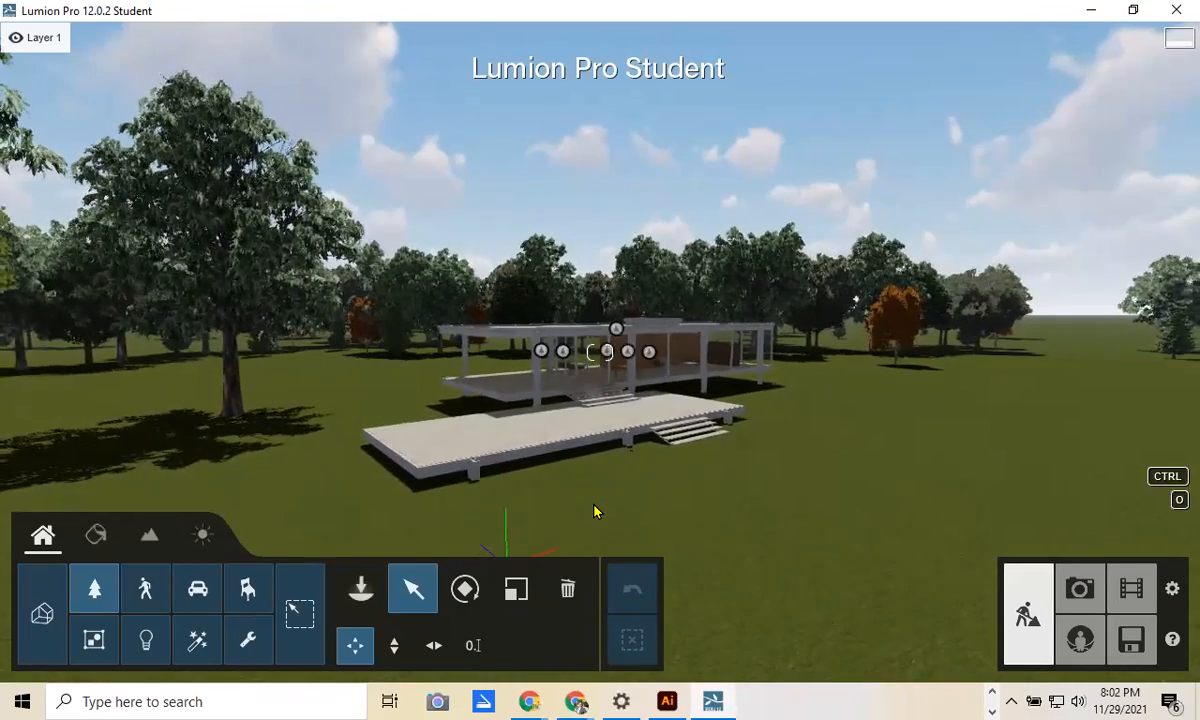
key("e")
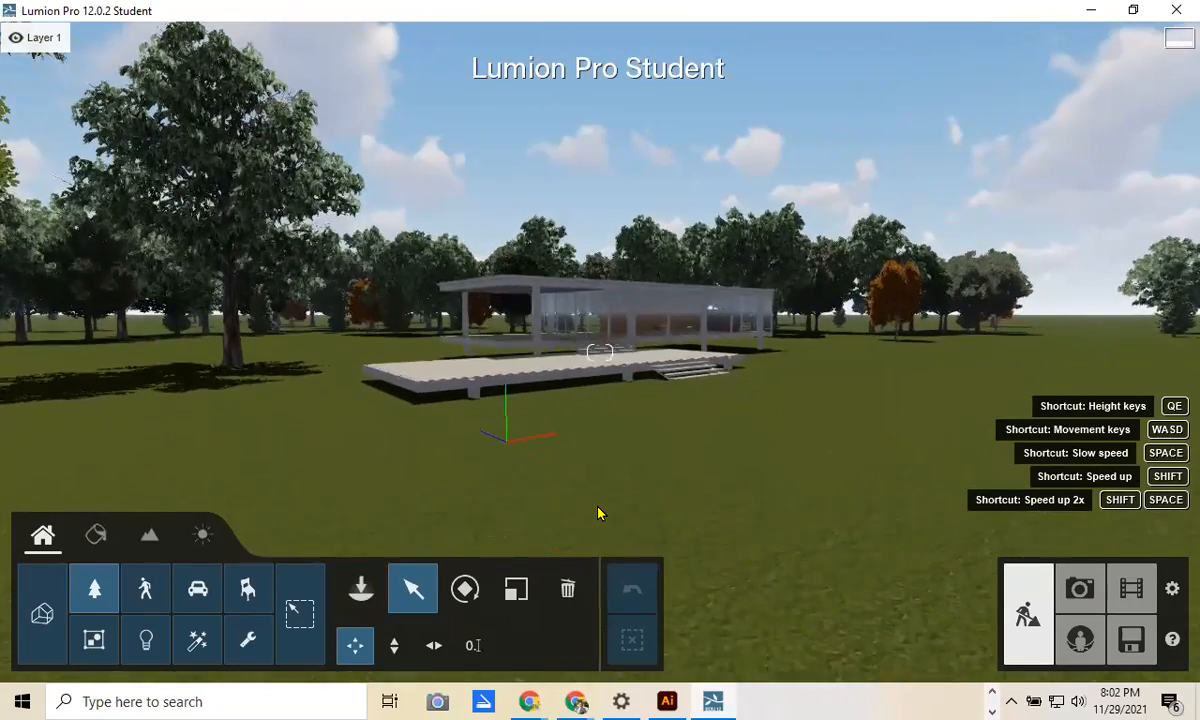
key("w")
key("w")
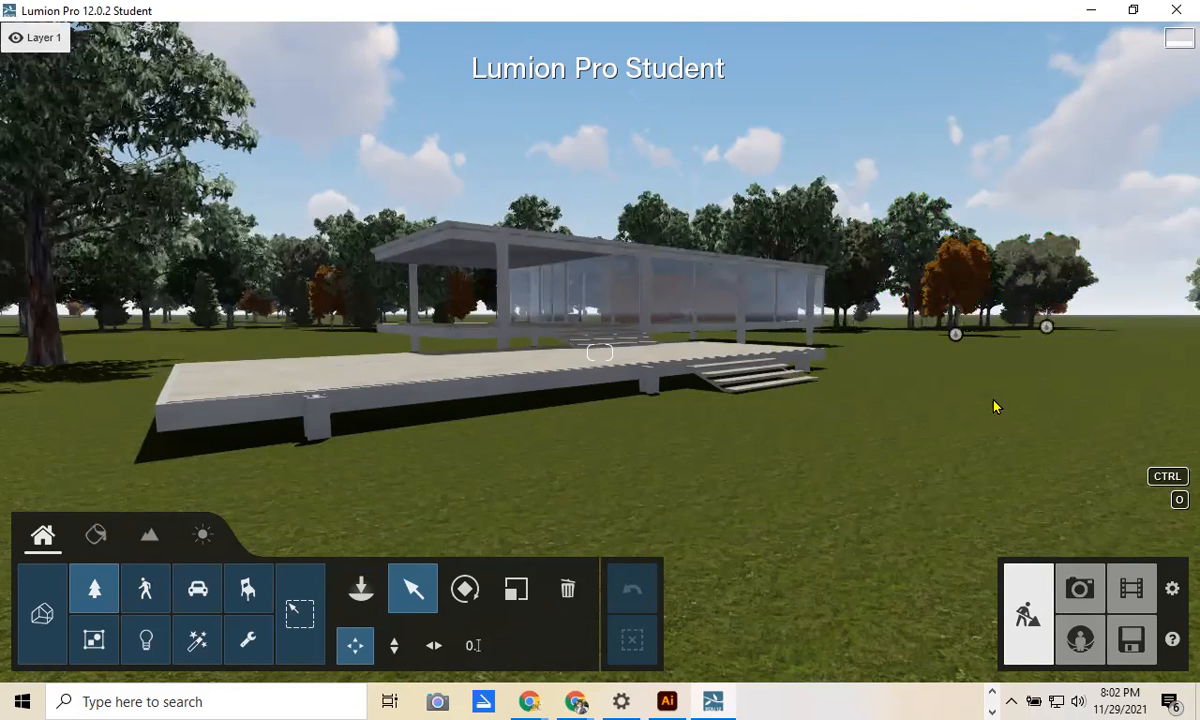
Step: Walk up to the platform, sidestepping along the house and stepping back to frame it
right_click_drag(996, 431, 975, 472)
key("w")
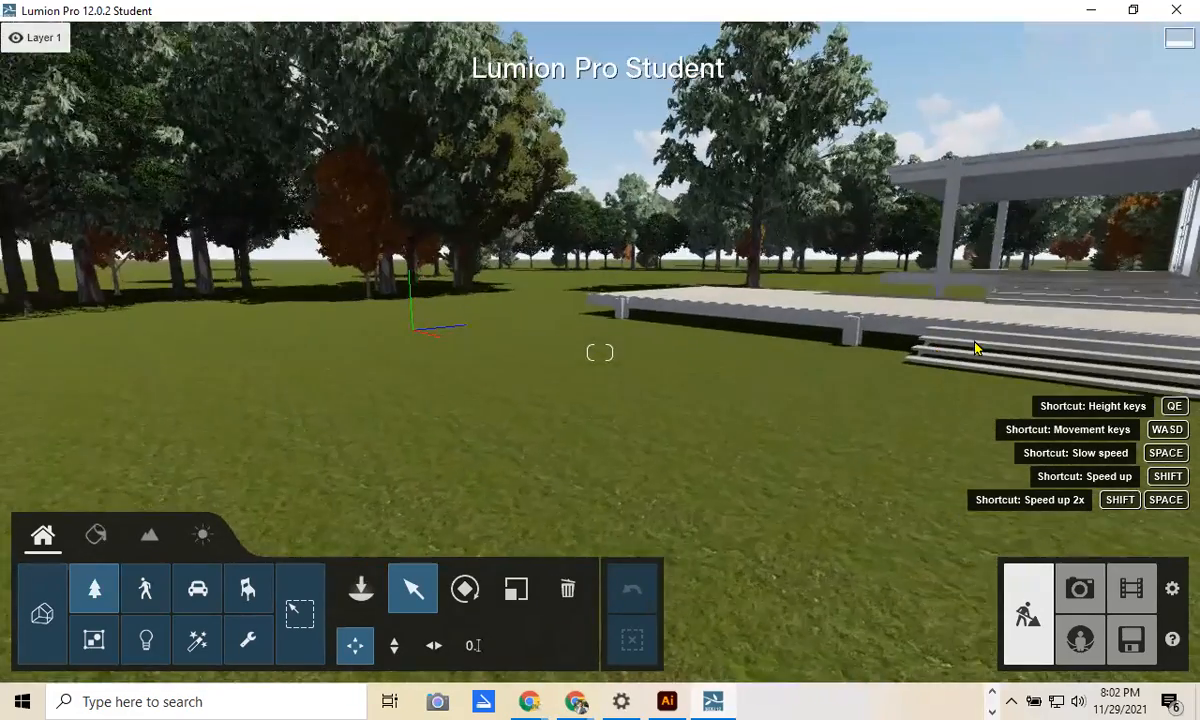
key("d")
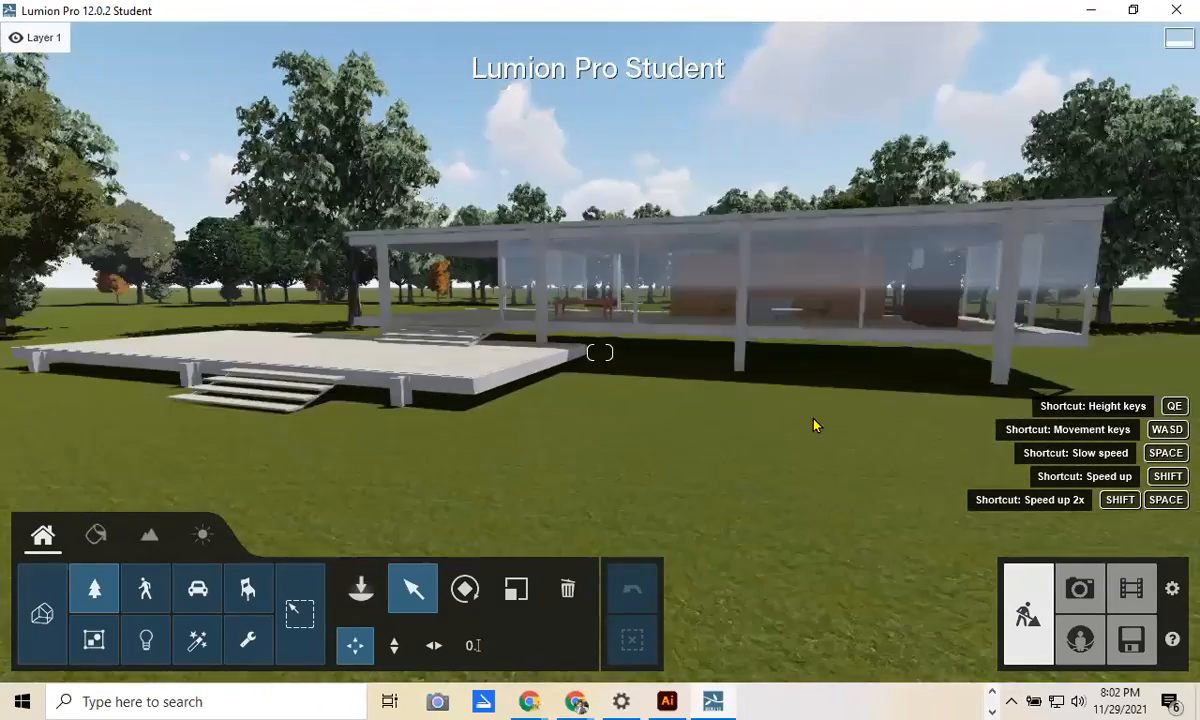
key("a")
key("s")
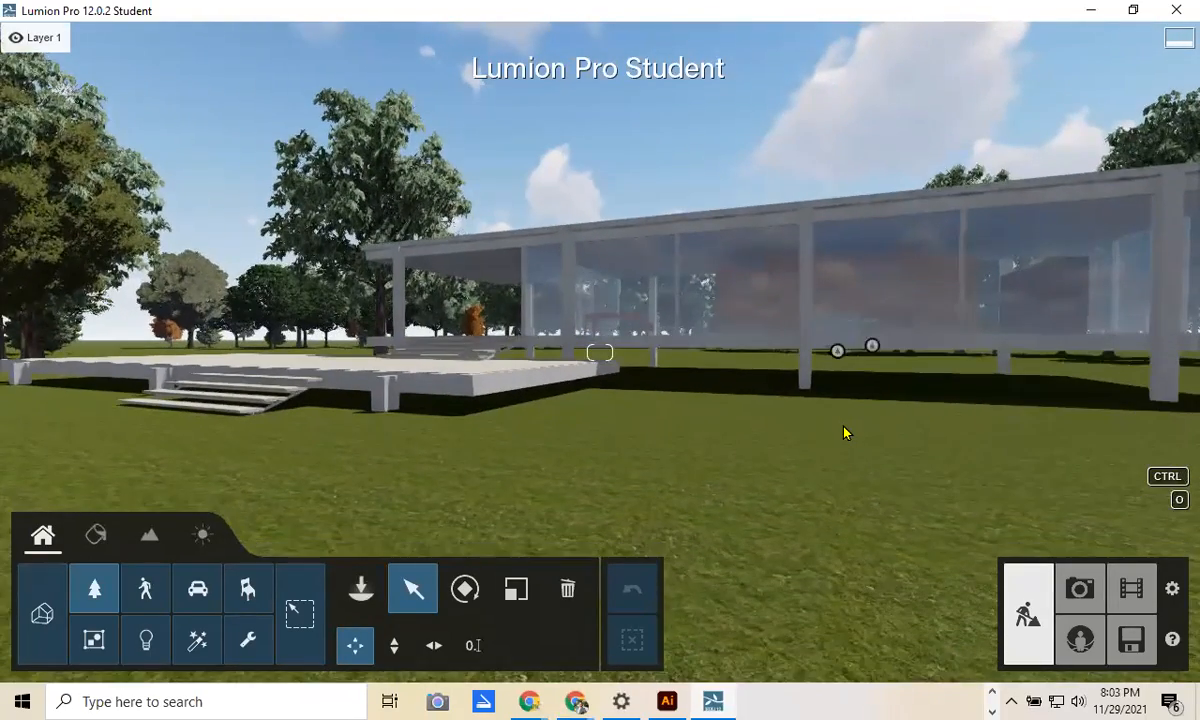
Step: Turn right and pace along the house to show the trees and lawn, then open the Landscape tools
right_click_drag(846, 431, 866, 434)
key("a")
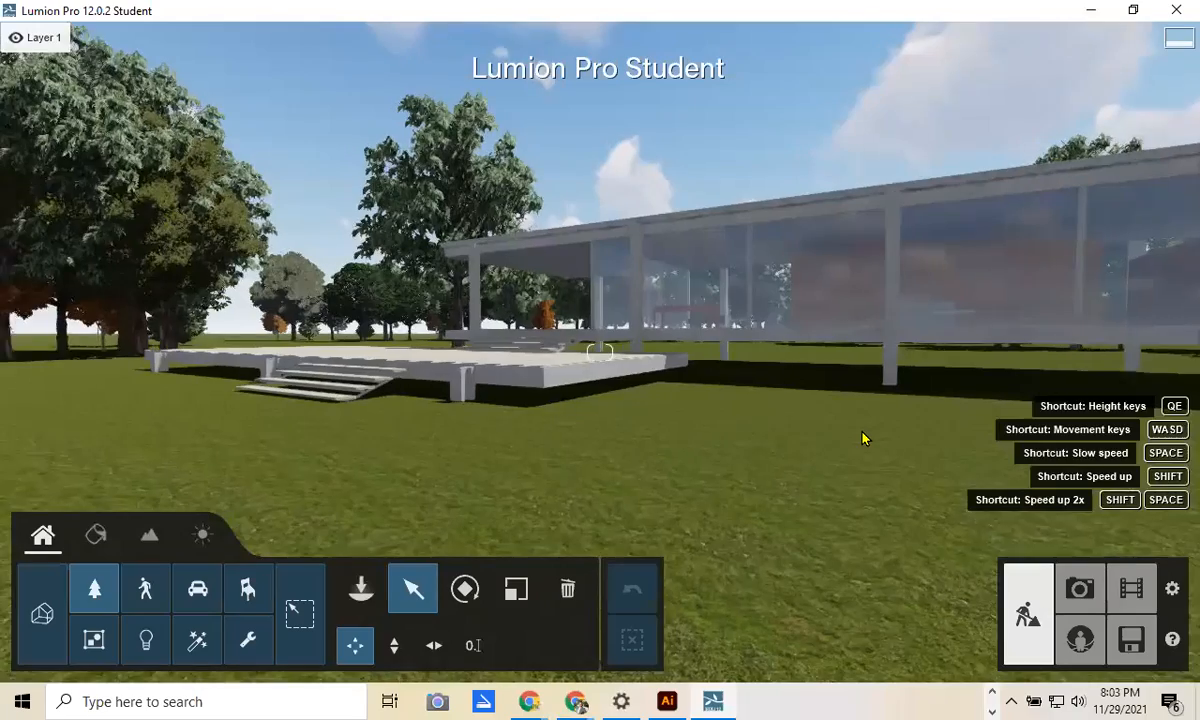
key("d")
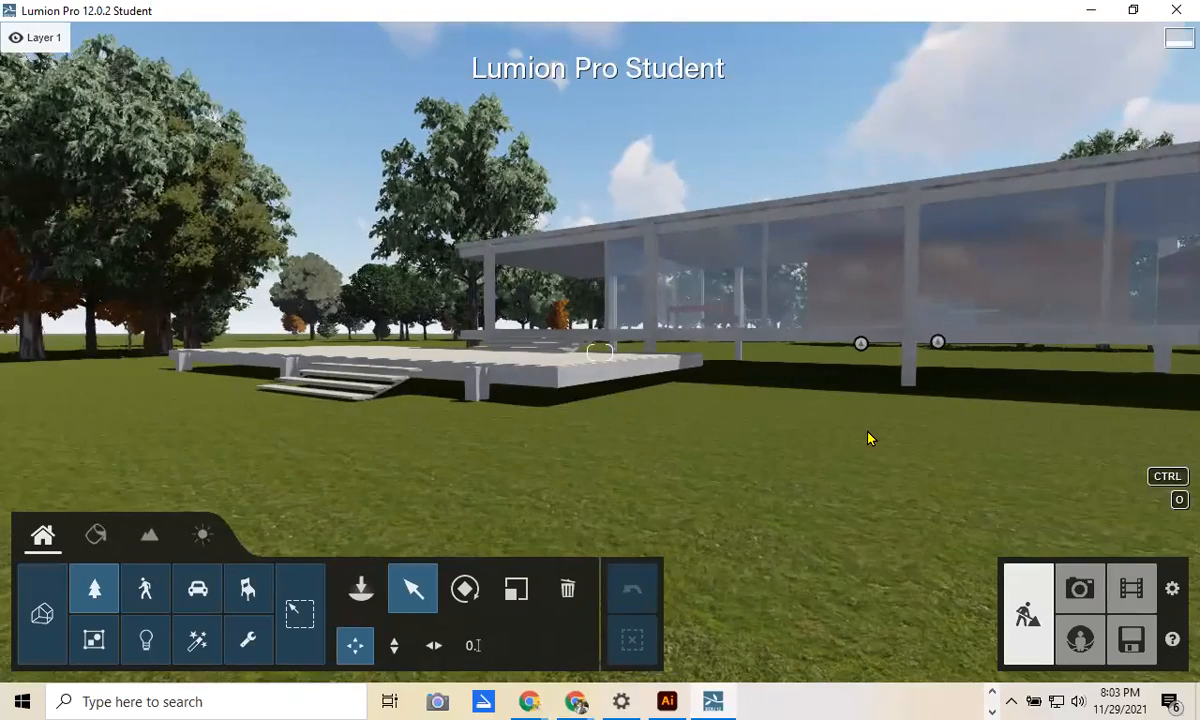
key("s")
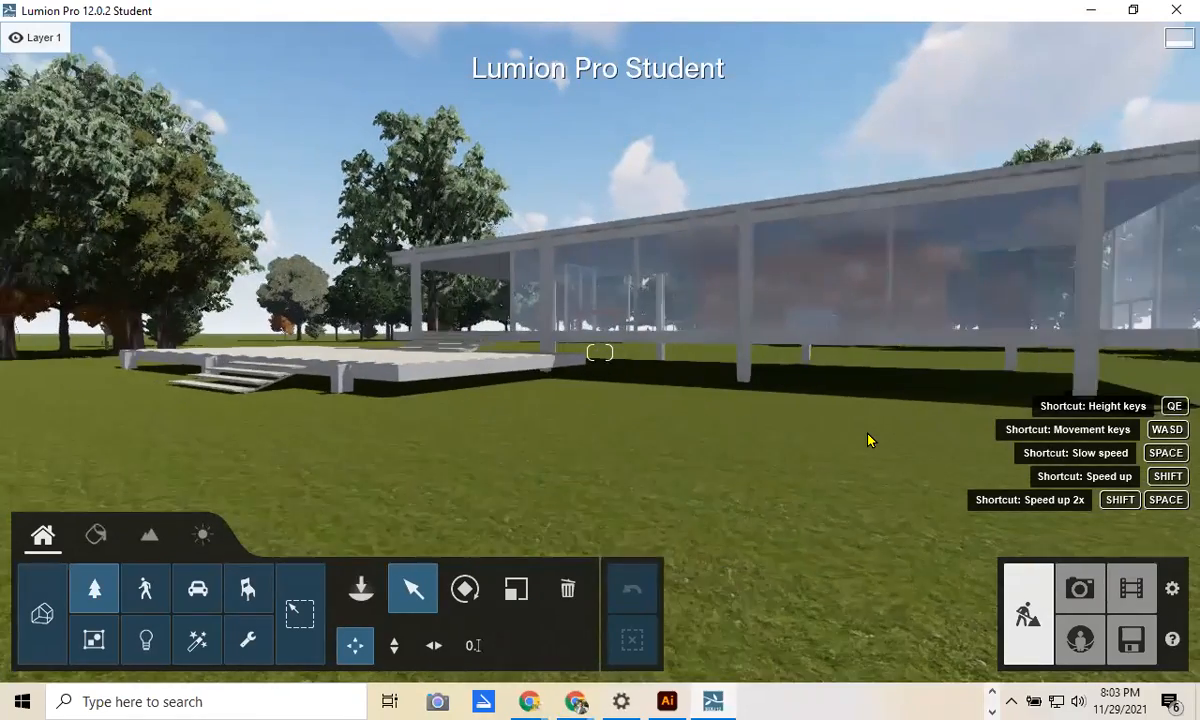
key("w")
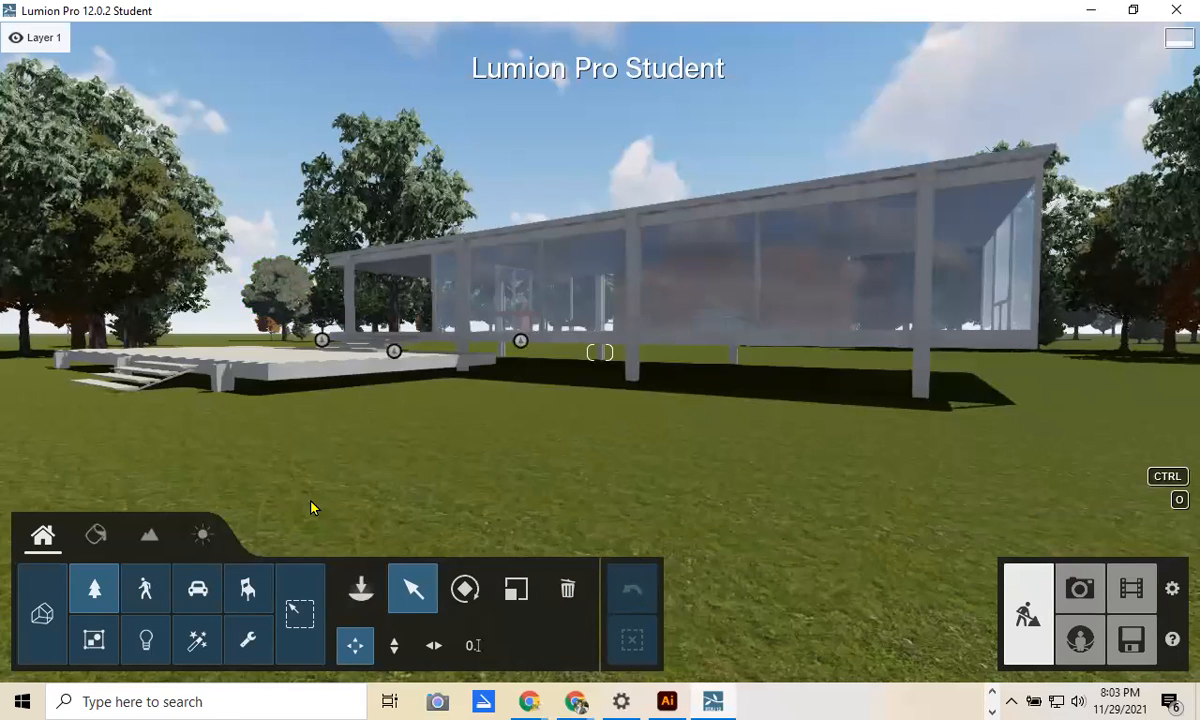
left_click(150, 540)
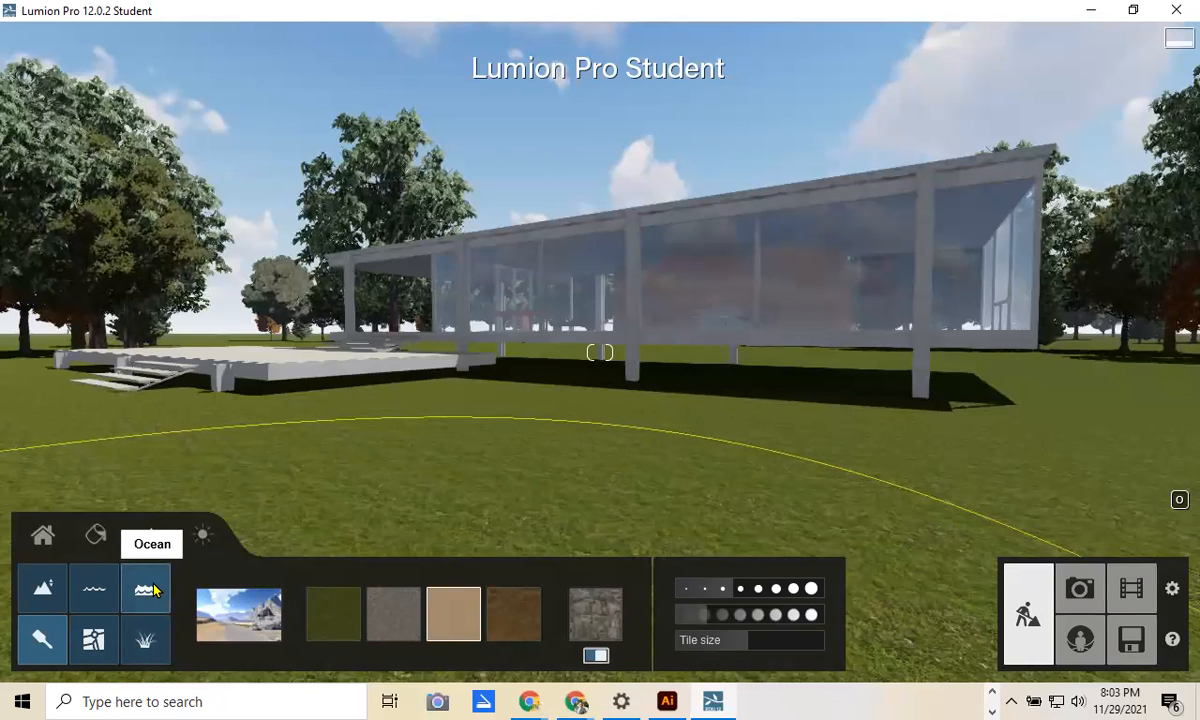
Step: Switch landscape grass on with Grass size 0.3 and Grass wildness 4.5, then return to object placement
left_click(150, 645)
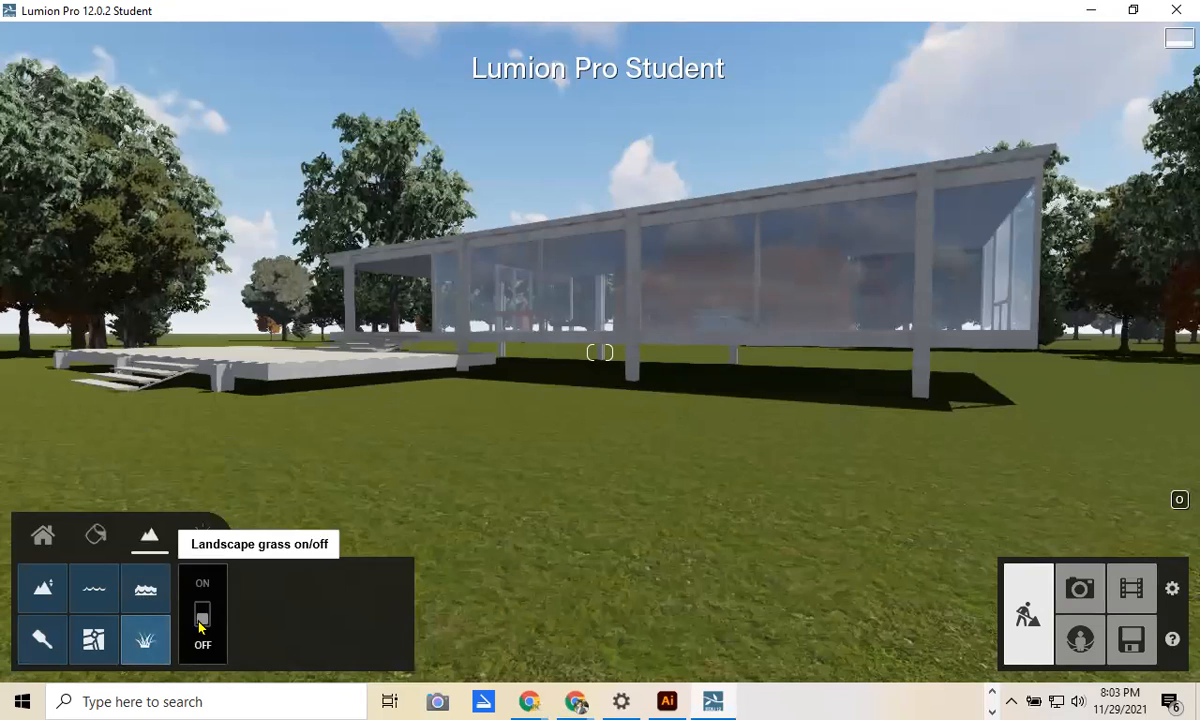
left_click(202, 614)
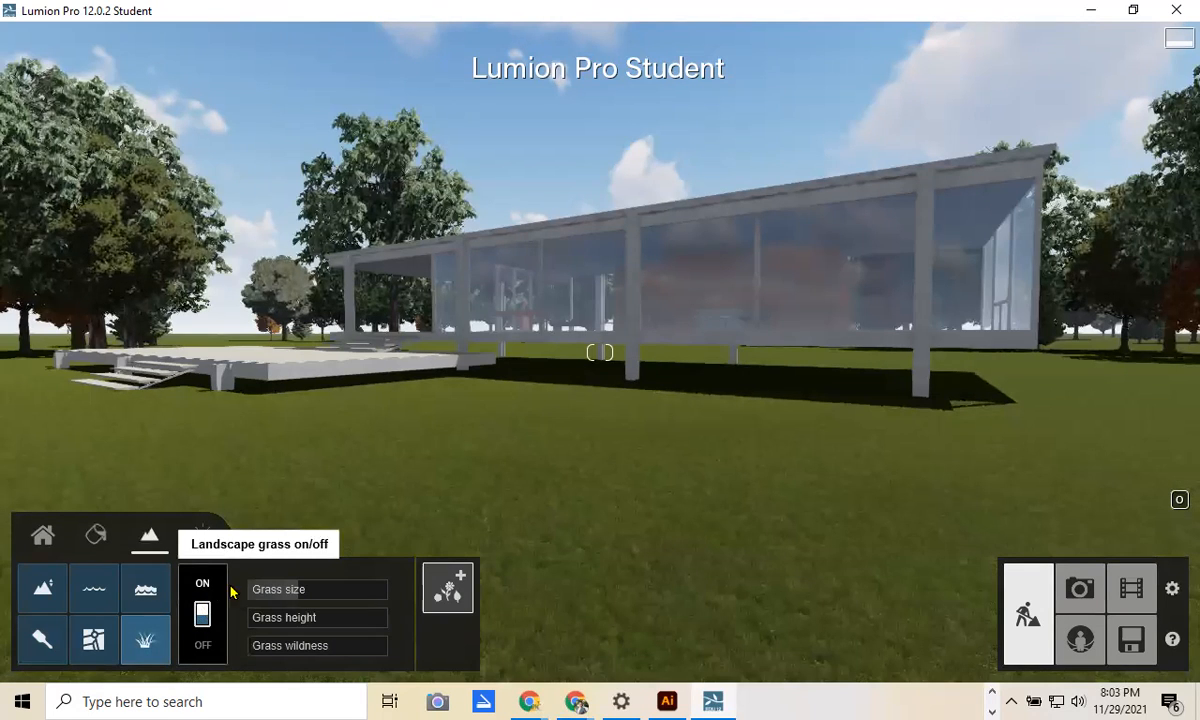
left_click(202, 617)
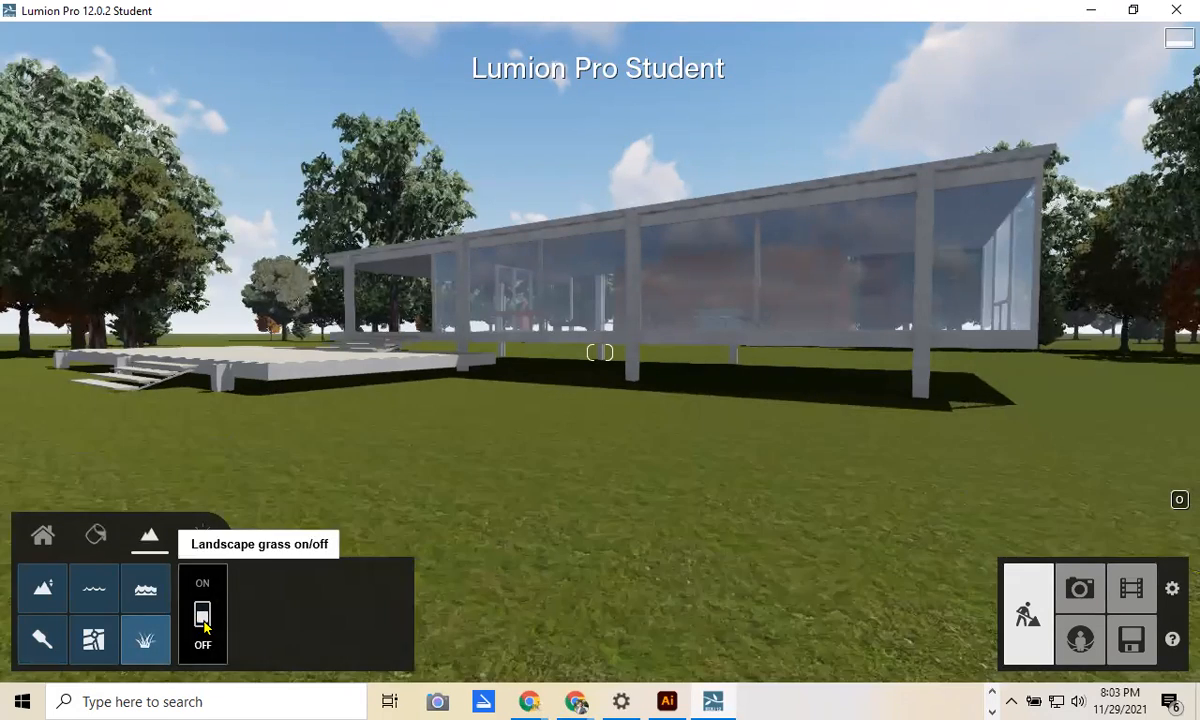
left_click(202, 612)
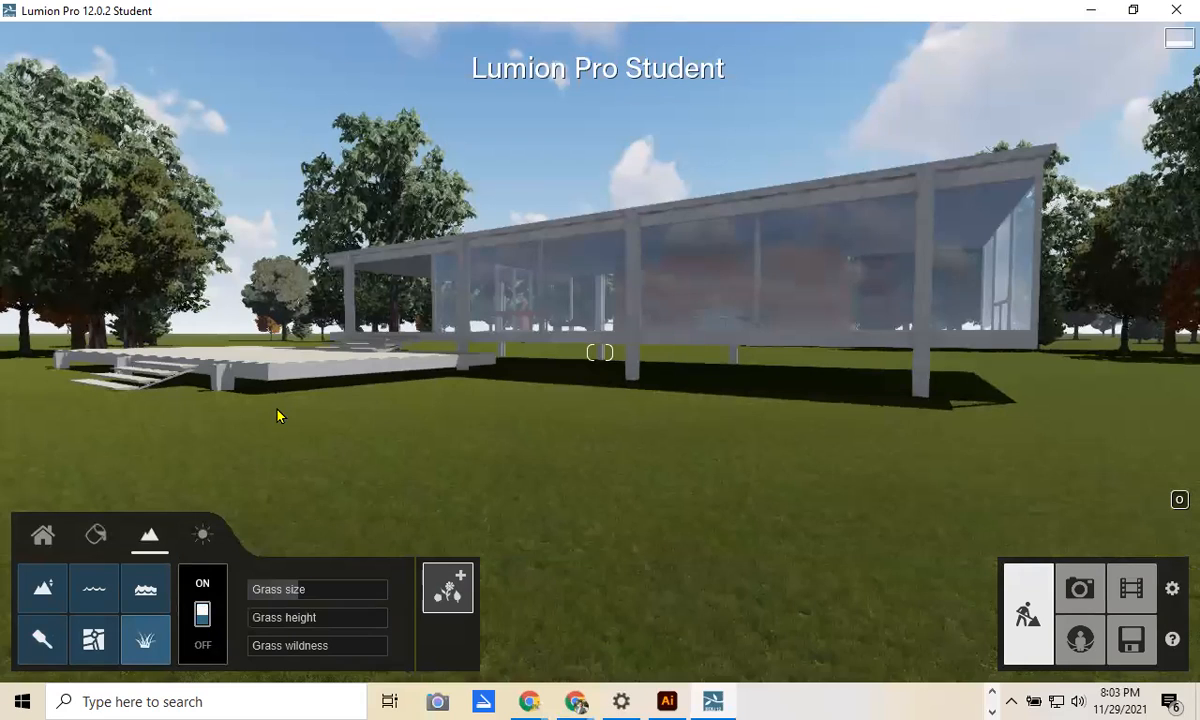
left_click_drag(303, 590, 284, 624)
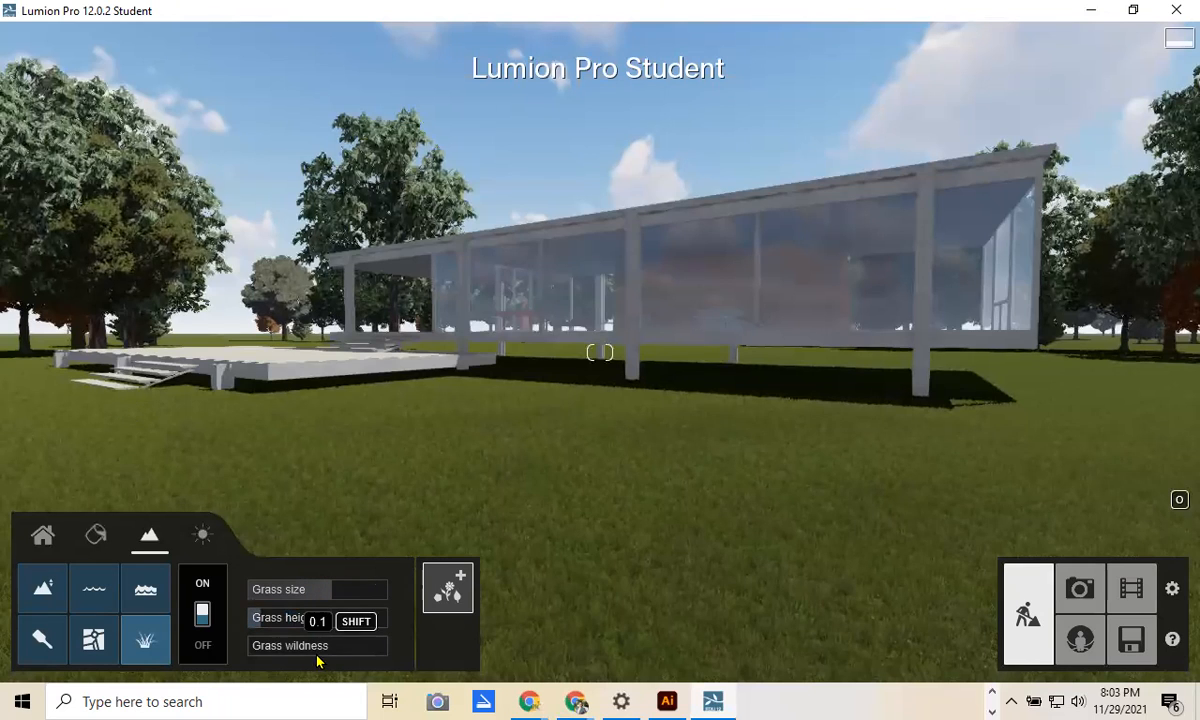
mouse_move(293, 655)
left_mouse_down()
mouse_move(395, 653)
mouse_move(270, 656)
left_mouse_up()
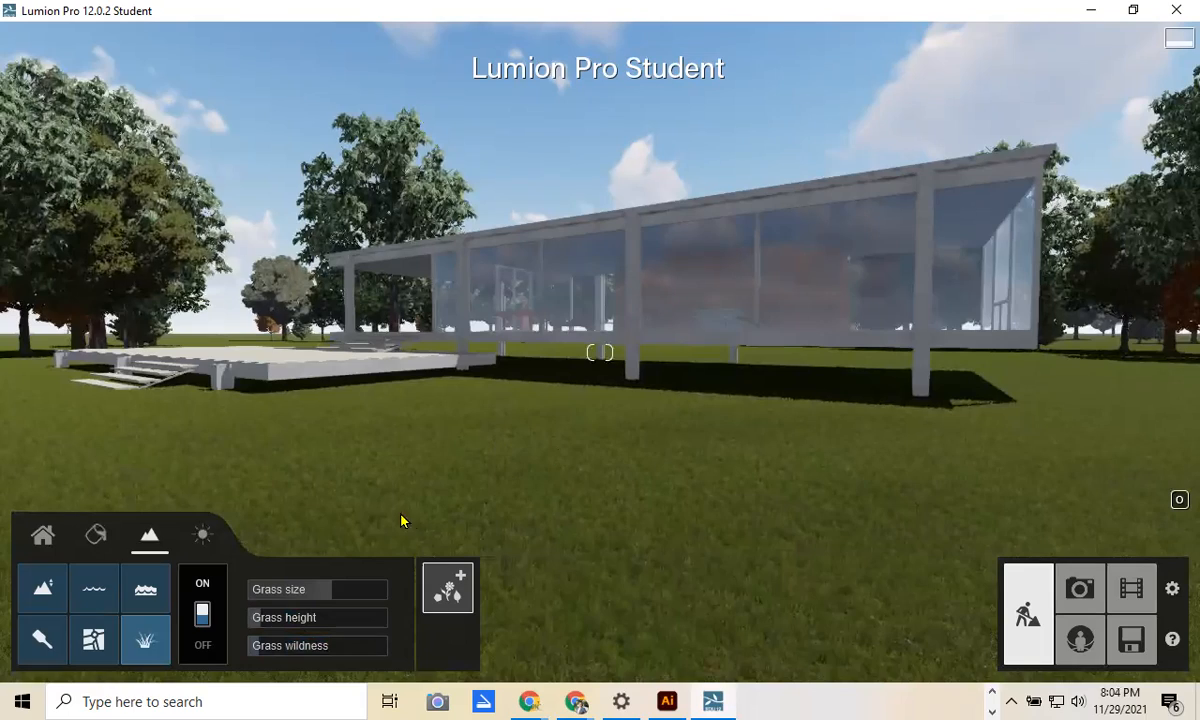
left_click(40, 538)
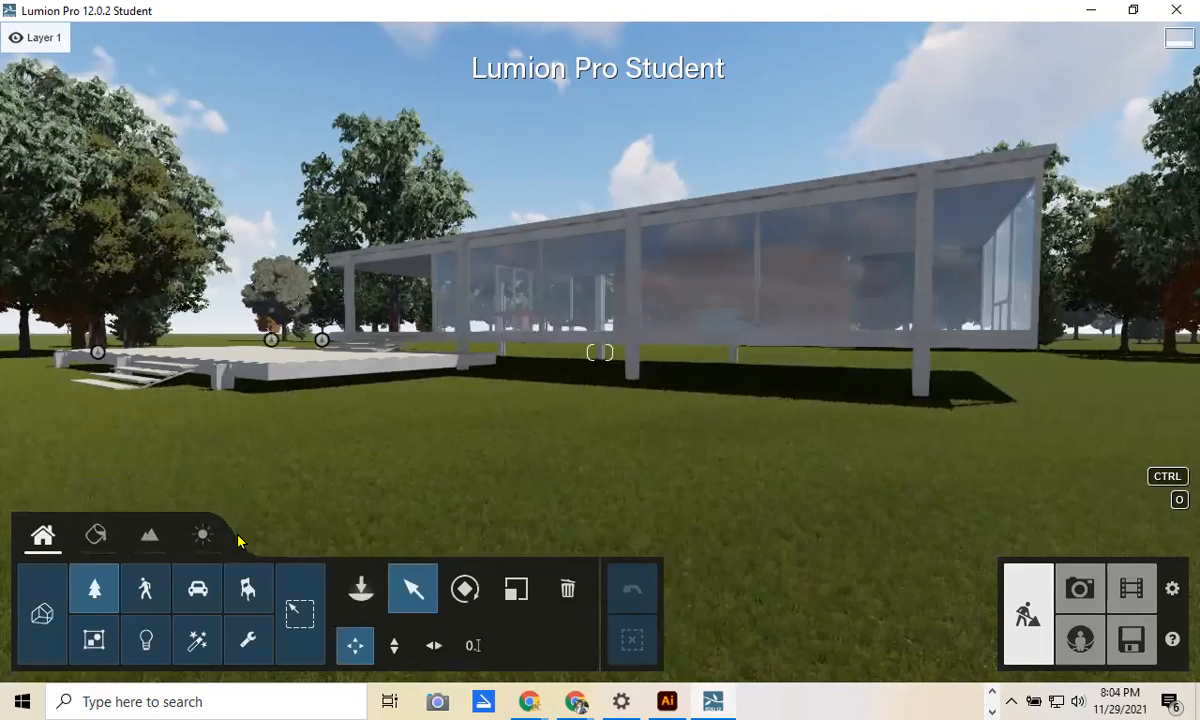
Step: Fly the camera back and up, tilting down for a high overview of the house among the trees
key("s")
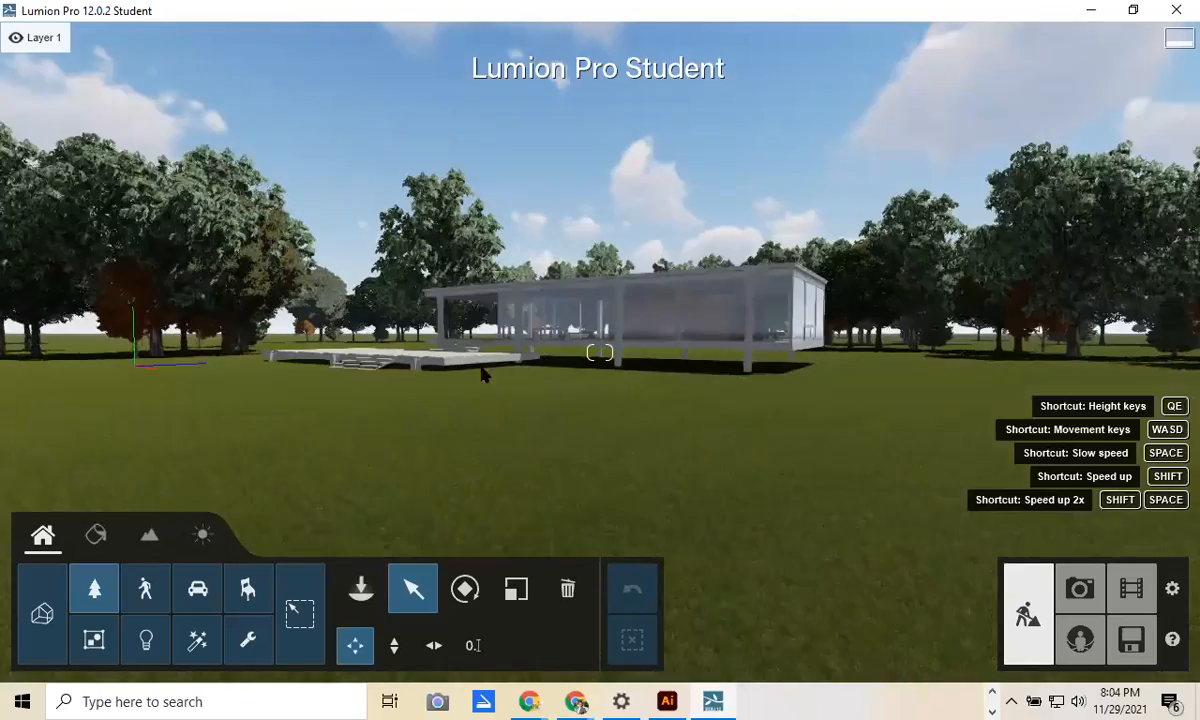
key("w")
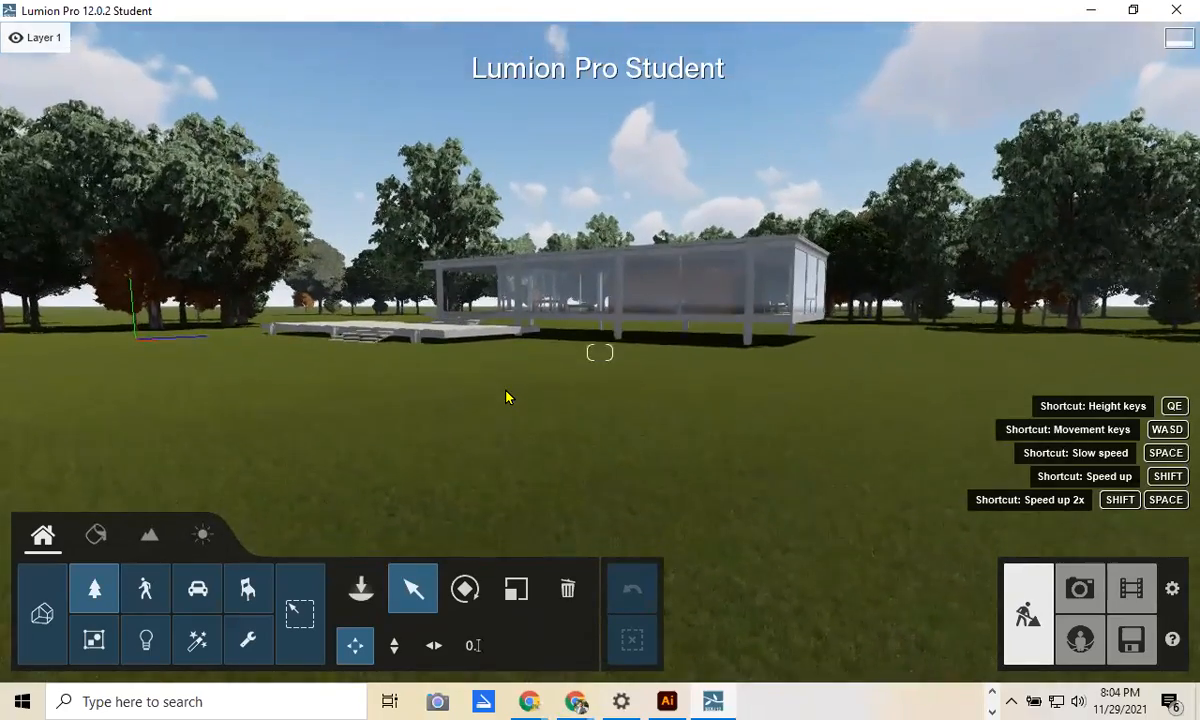
right_click_drag(506, 397, 506, 517)
key("w")
key("q")
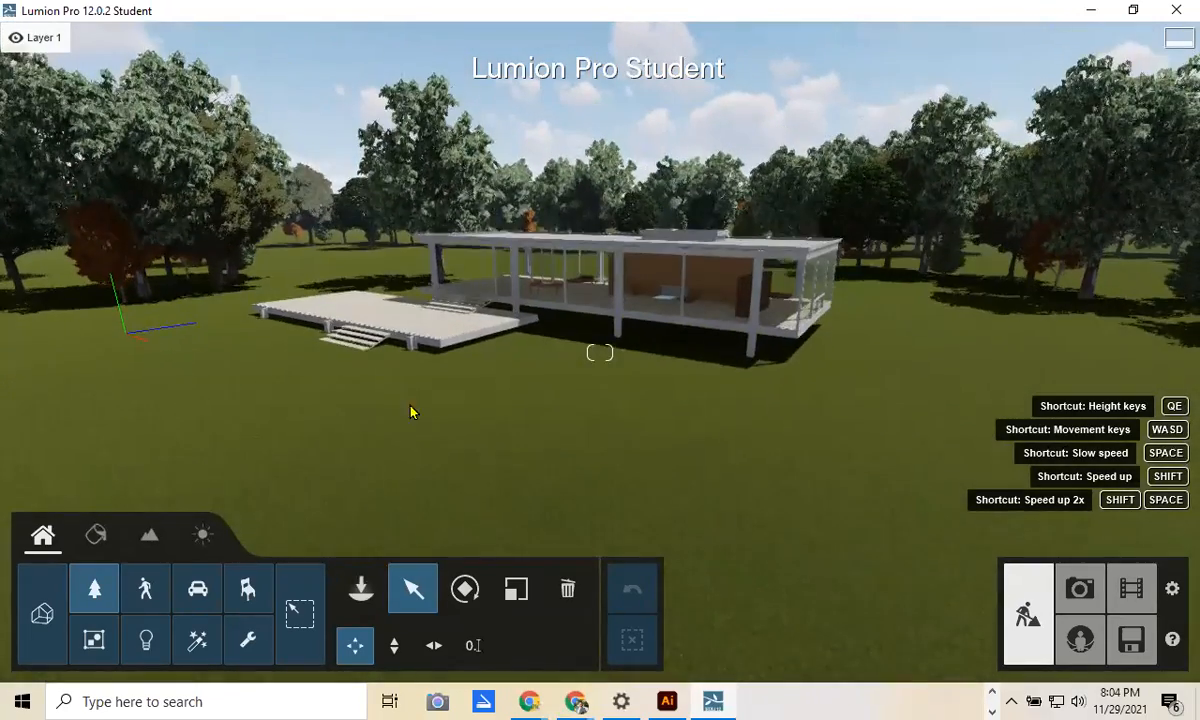
key("s")
key("q")
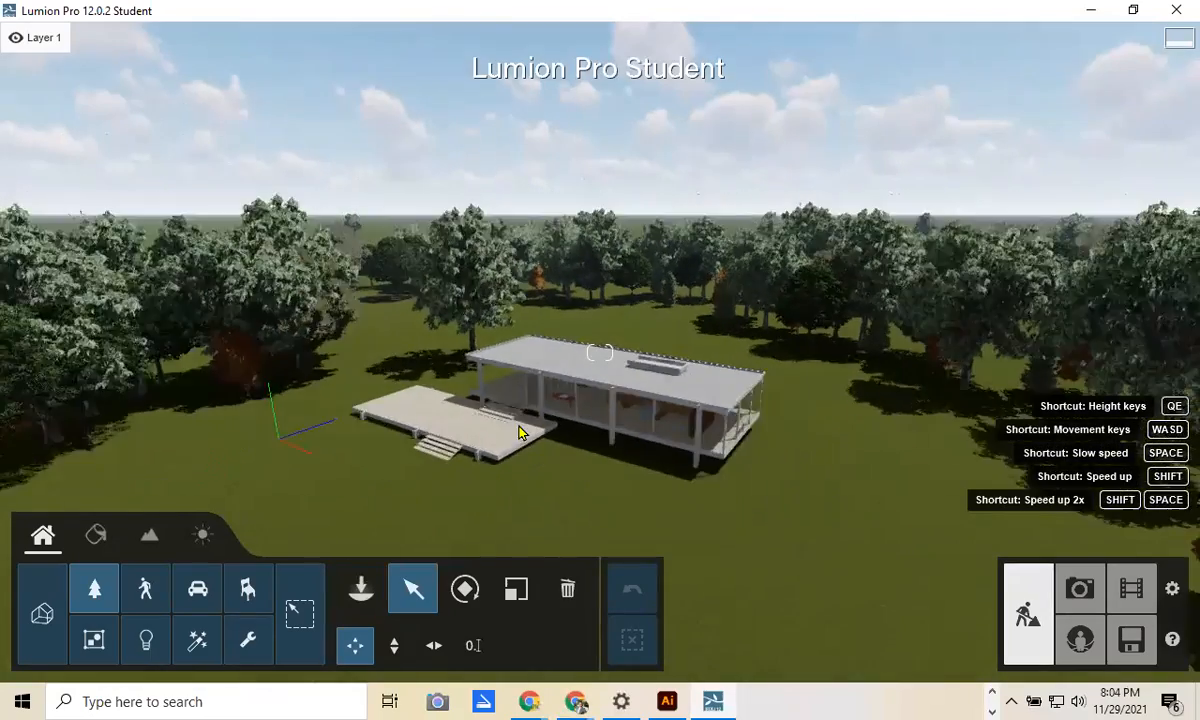
key("s")
key("q")
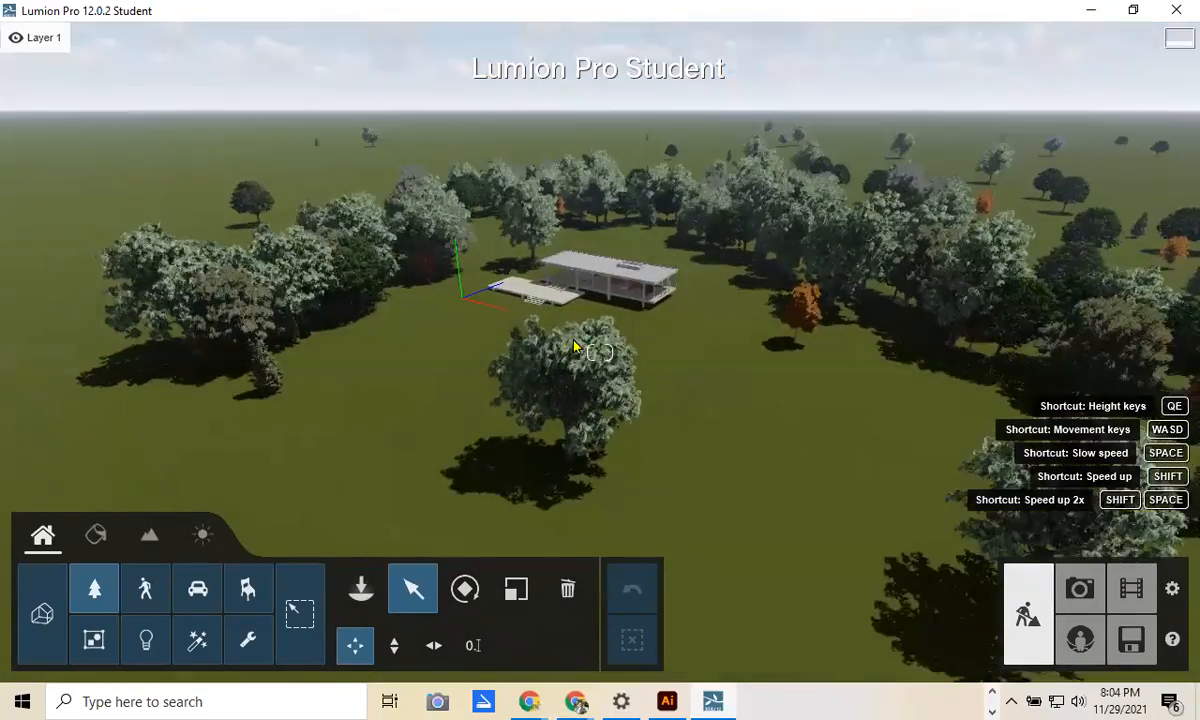
right_click_drag(520, 410, 520, 520)
key("s")
key("q")
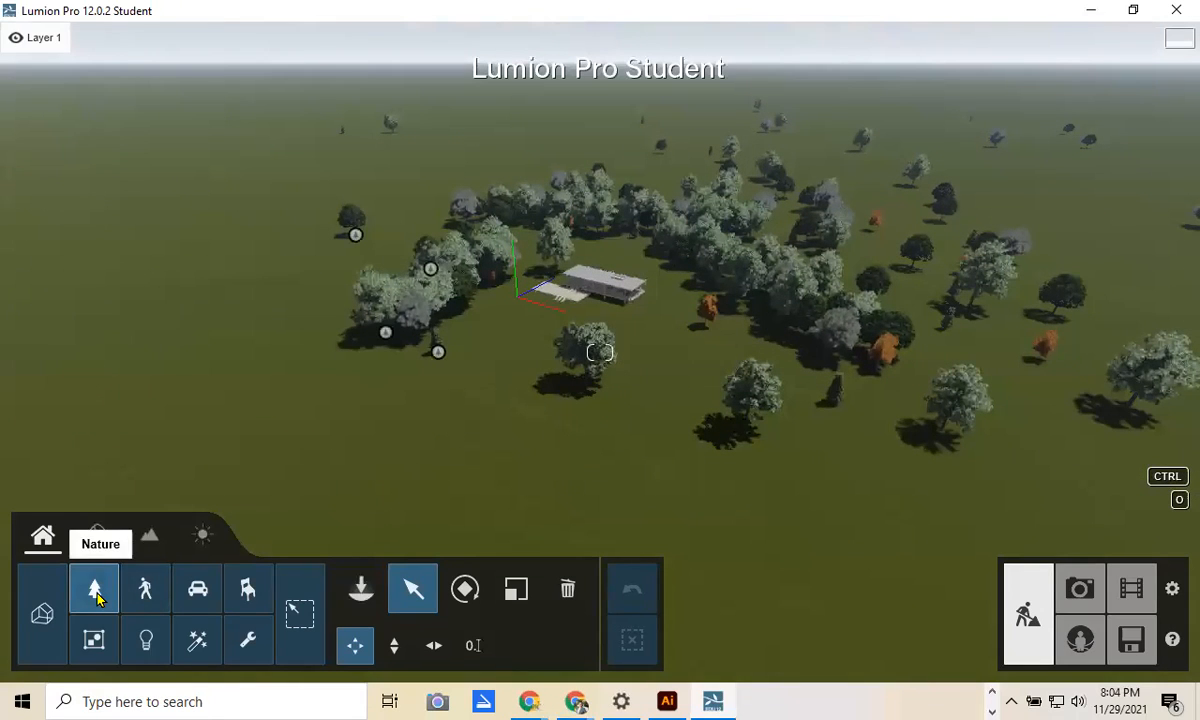
Step: Open the Nature library in mass placement mode and show the next page of tree models
left_click(361, 589)
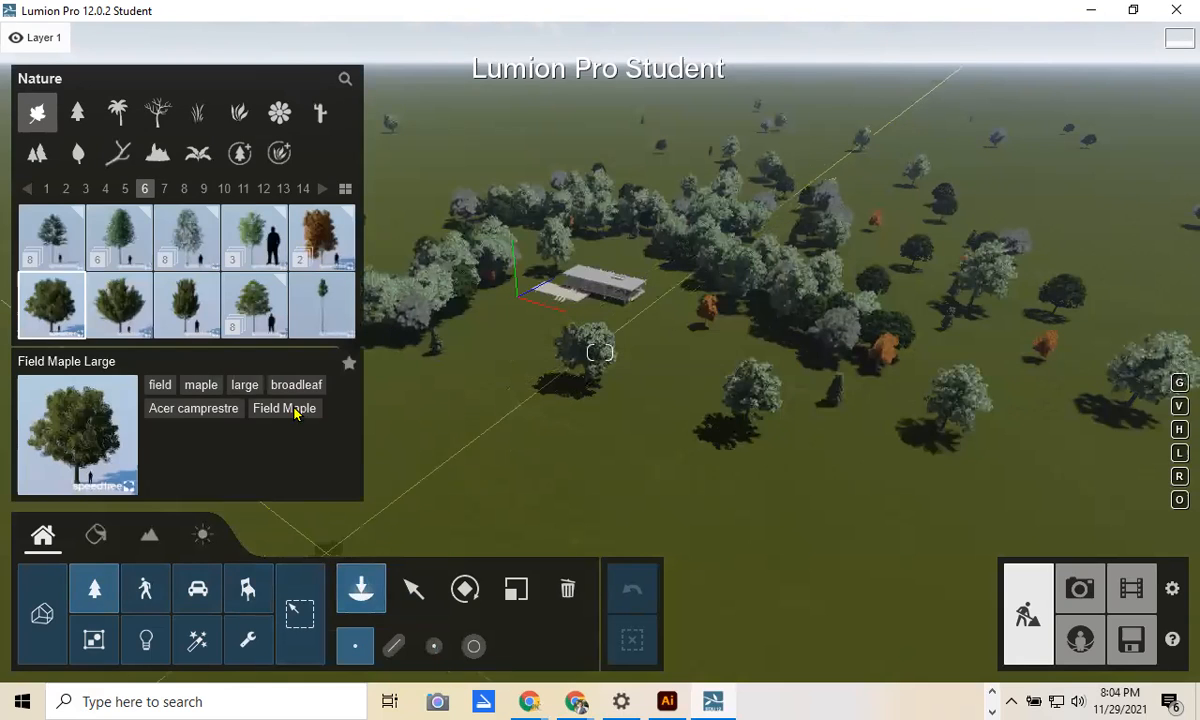
left_click(393, 645)
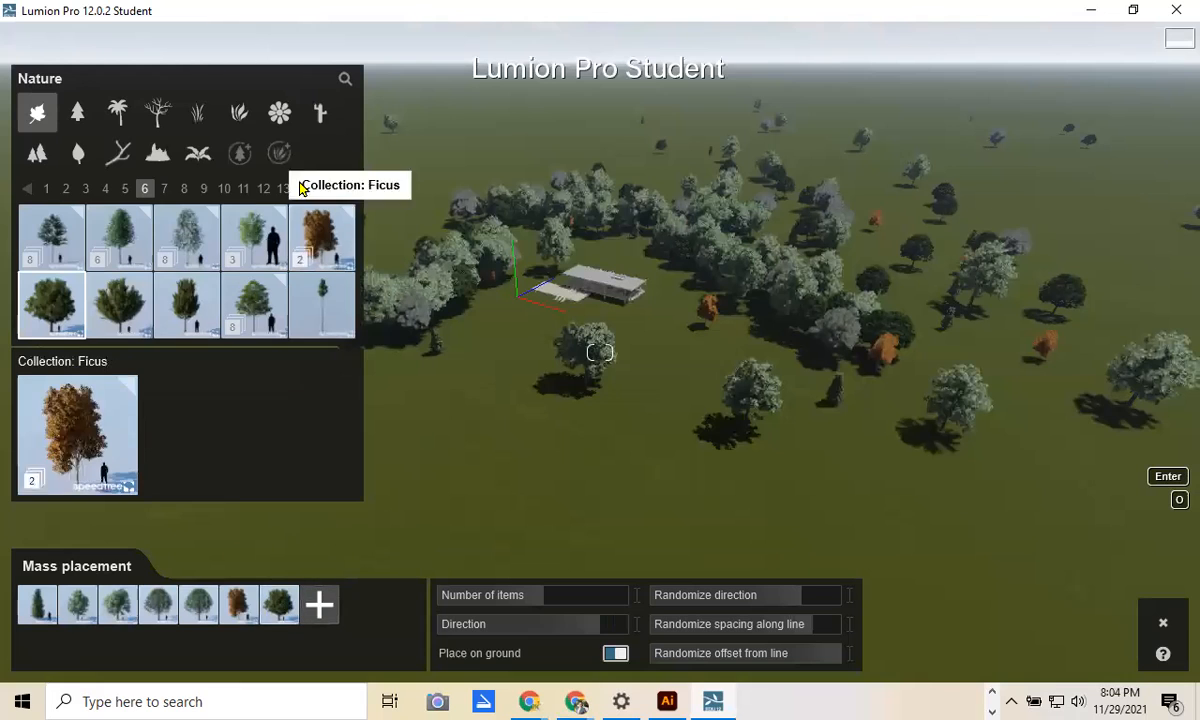
left_click(323, 190)
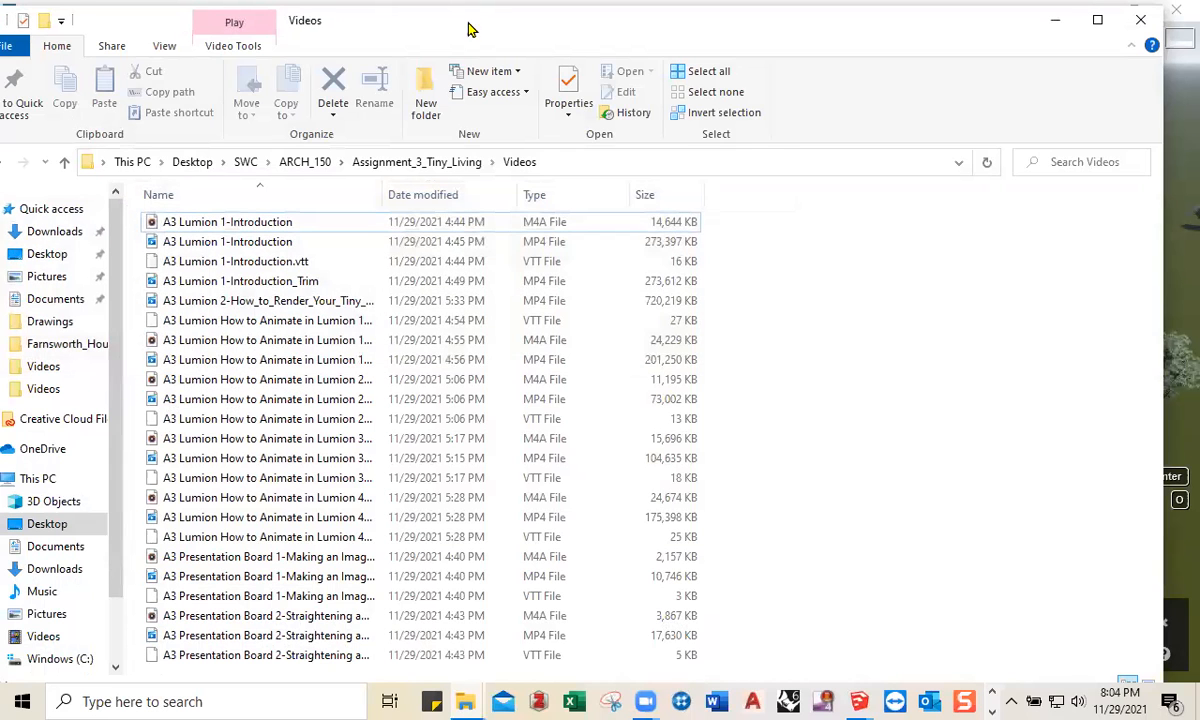
Step: Bring the FarnsworthHouse01.jpg photo in Photos to the front and maximize it
left_click_drag(470, 29, 452, 31)
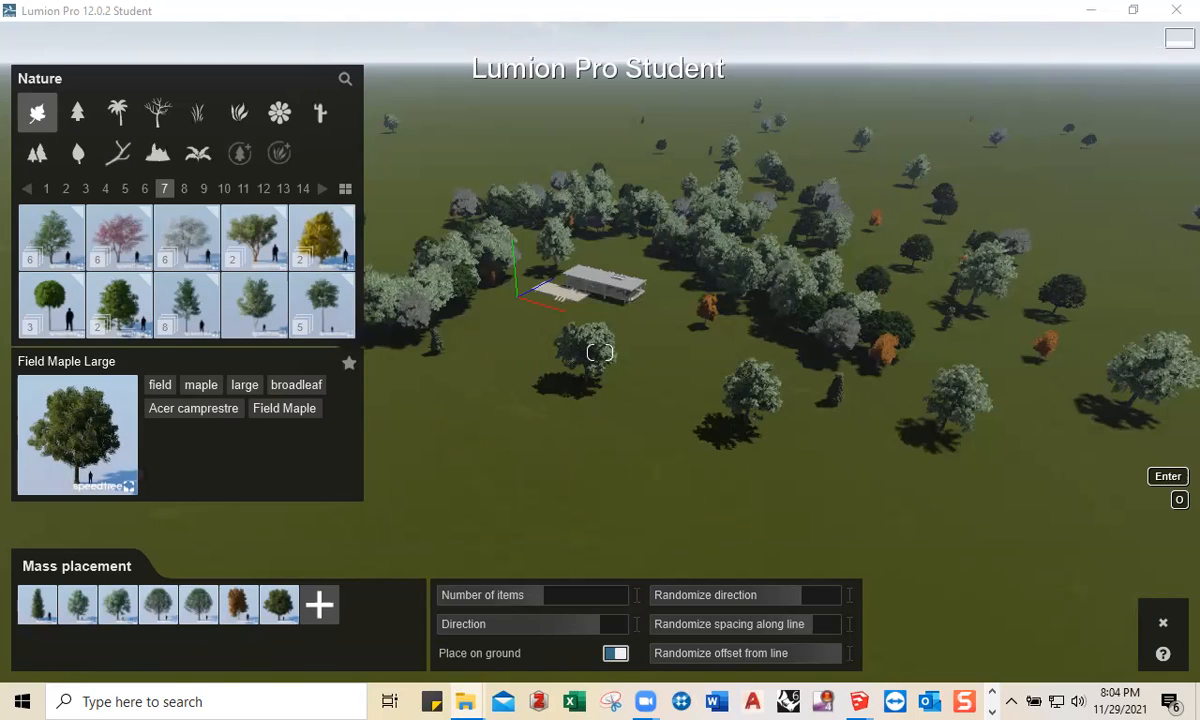
scroll(578, 703, "down", 1)
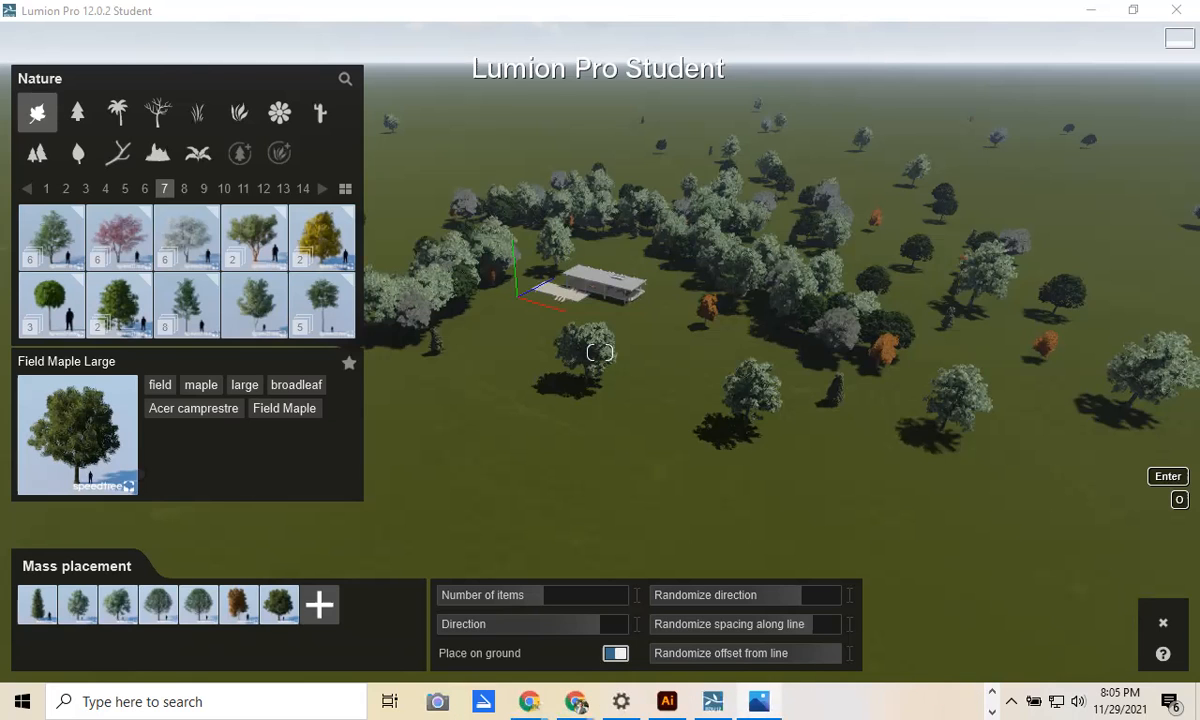
key("alt+Tab")
key("super+Up")
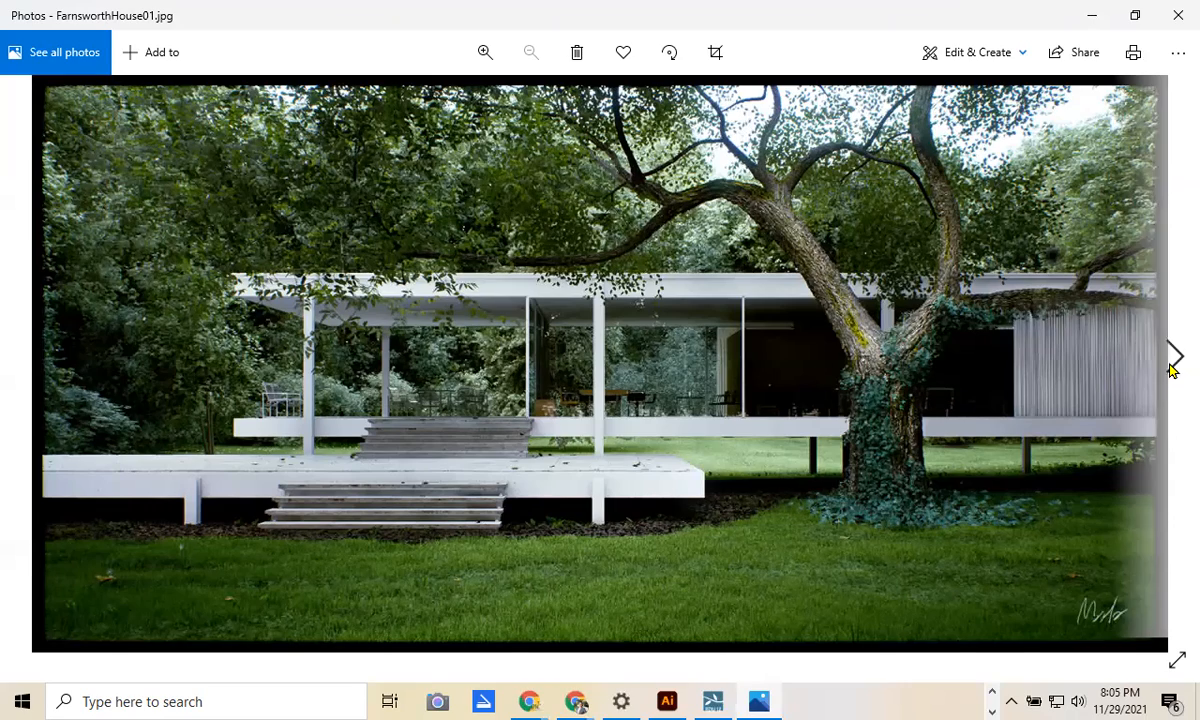
Step: Browse forward through the Farnsworth House reference photos, stepping back once along the way
left_click(1173, 368)
left_click(1173, 368)
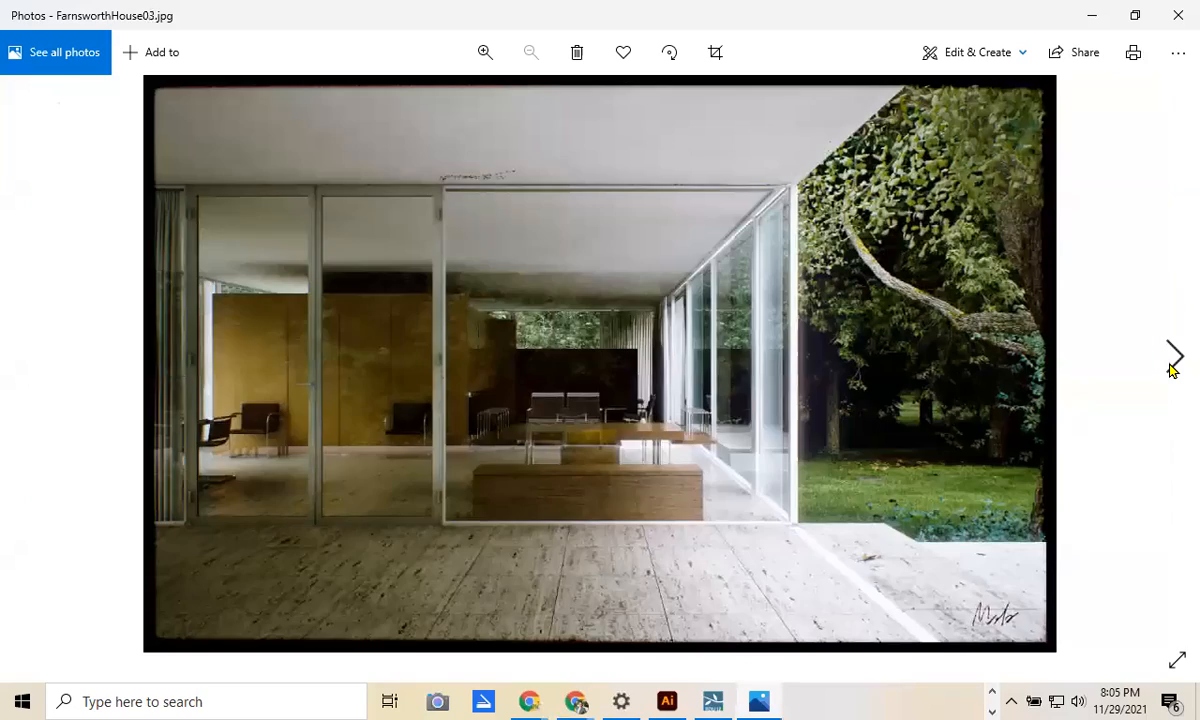
left_click(1173, 368)
left_click(1173, 368)
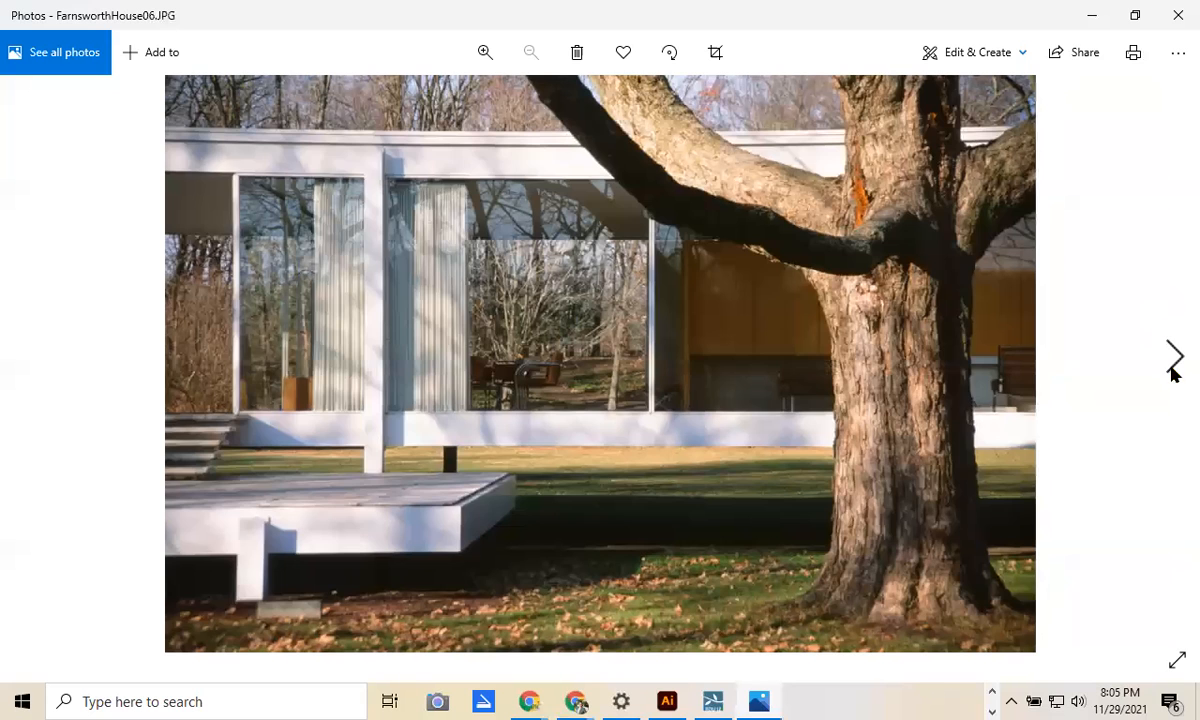
left_click(1173, 368)
left_click(1173, 368)
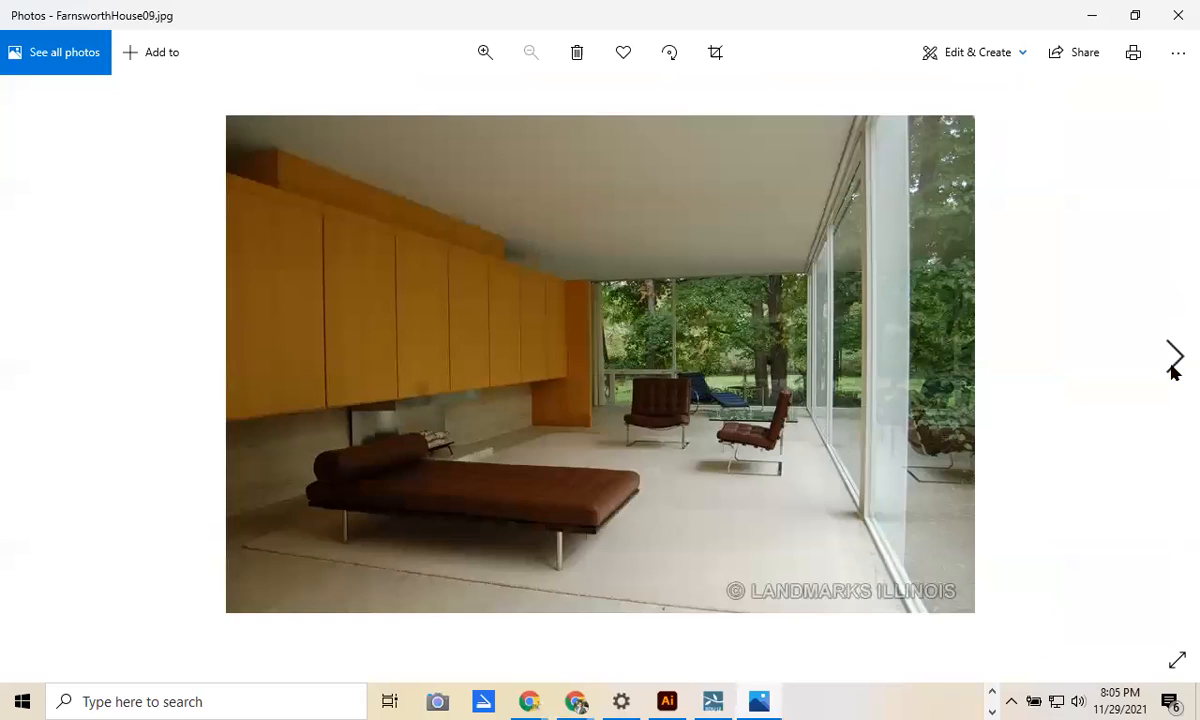
left_click(1173, 368)
left_click(1173, 368)
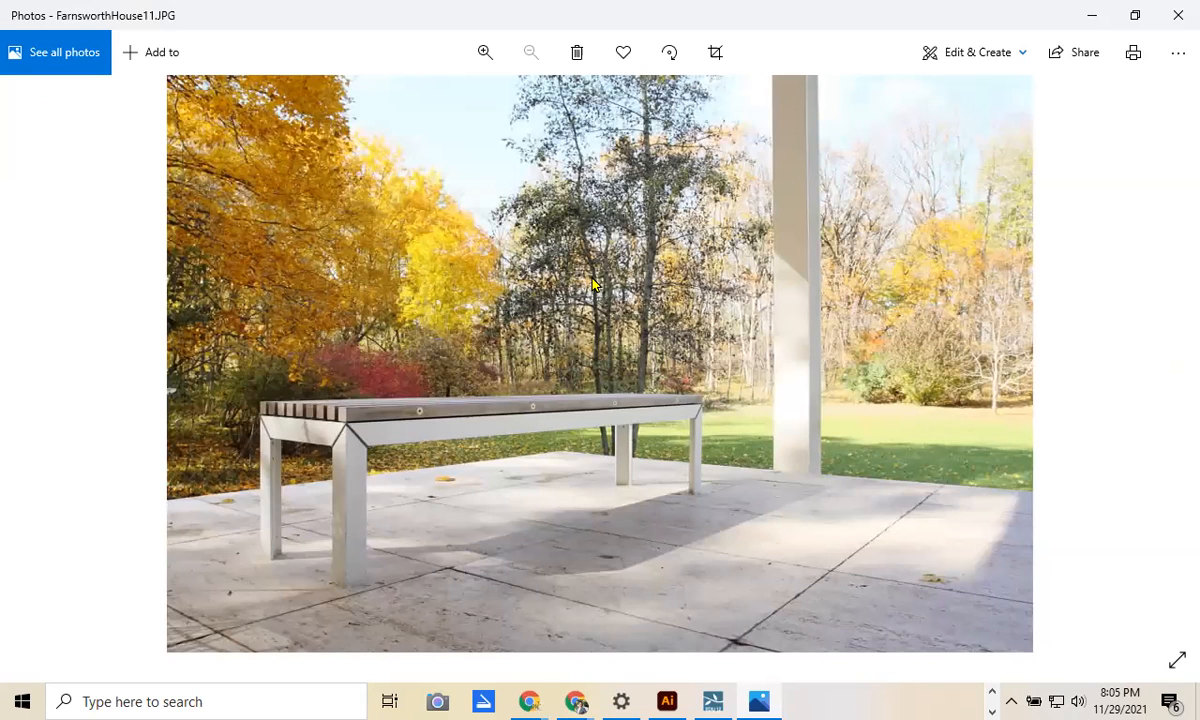
left_click(1173, 370)
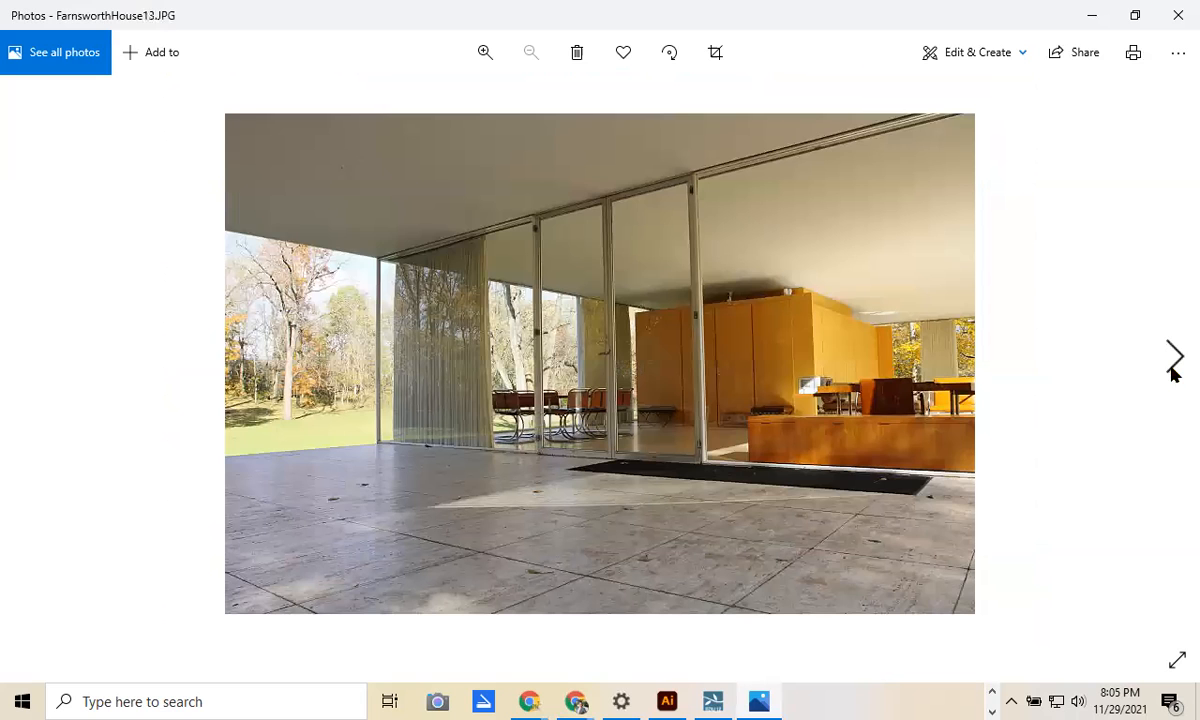
left_click(1173, 370)
left_click(1173, 370)
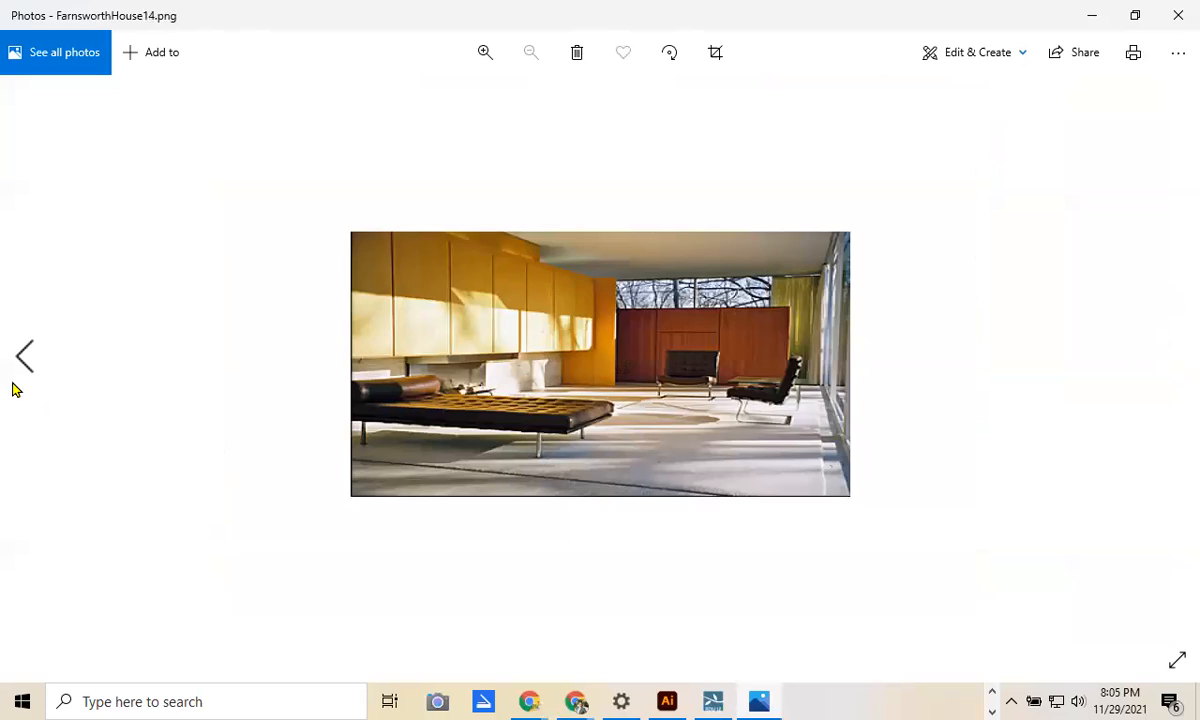
left_click(20, 360)
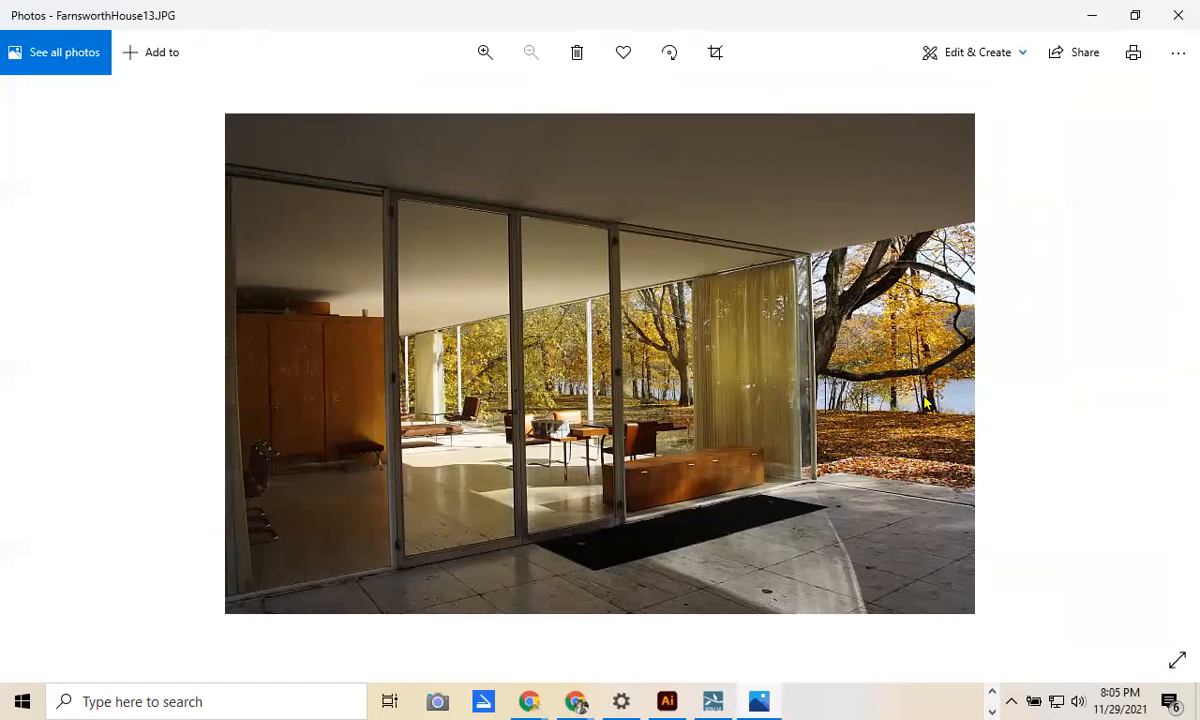
left_click(1173, 358)
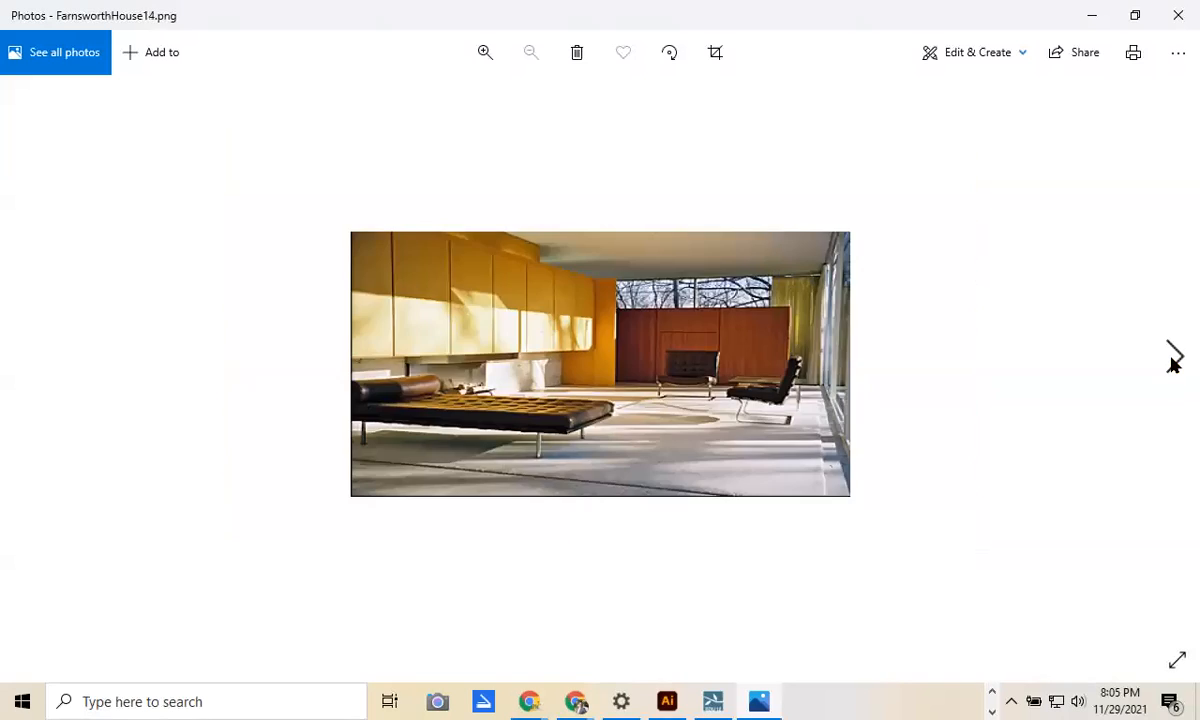
left_click(1173, 358)
left_click(1173, 358)
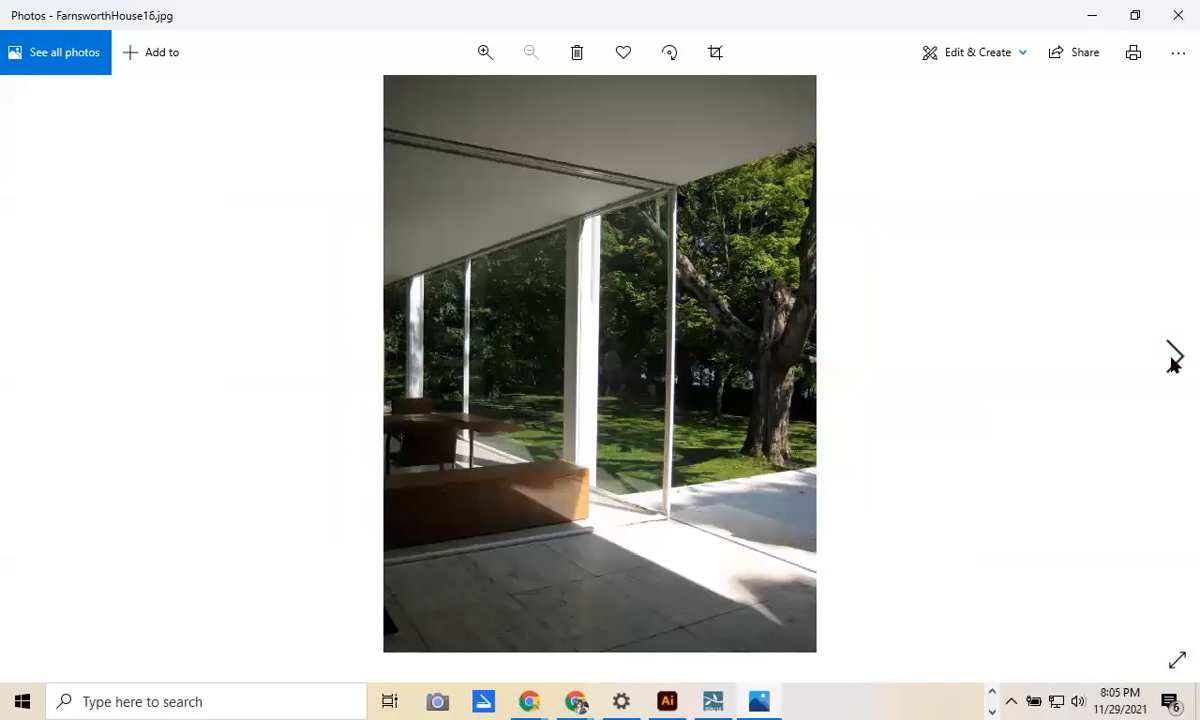
left_click(1173, 358)
left_click(1173, 358)
left_click(1173, 358)
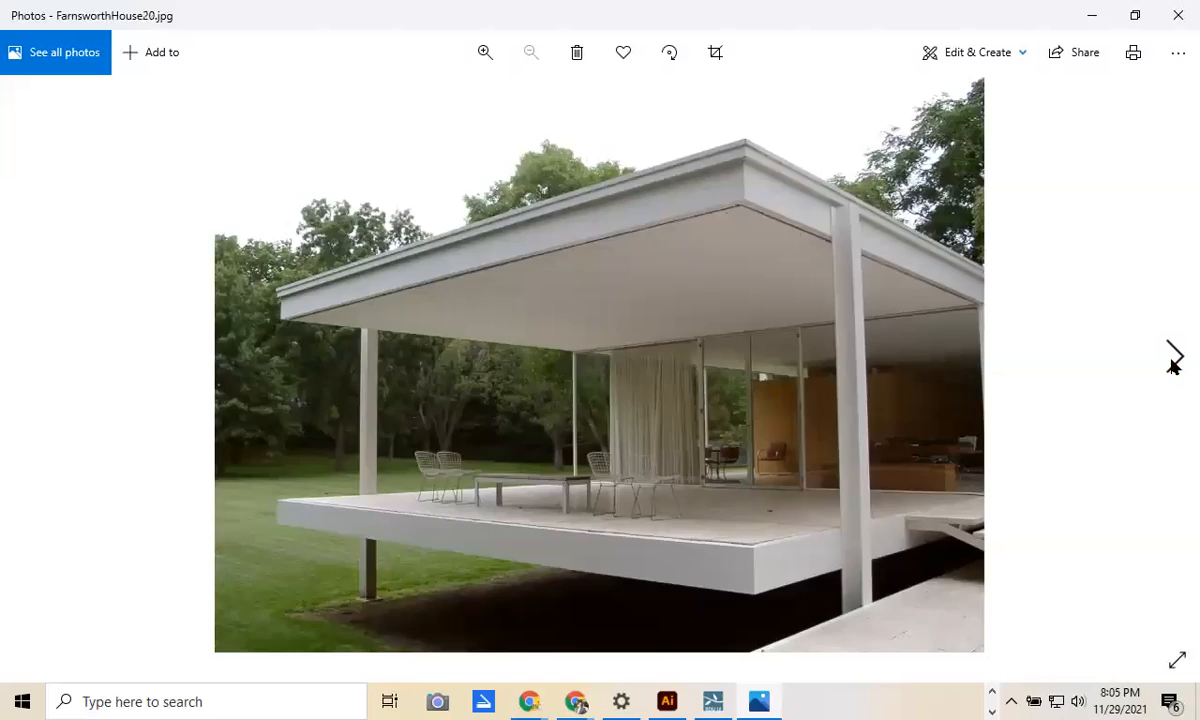
left_click(1173, 358)
left_click(1173, 358)
left_click(1173, 358)
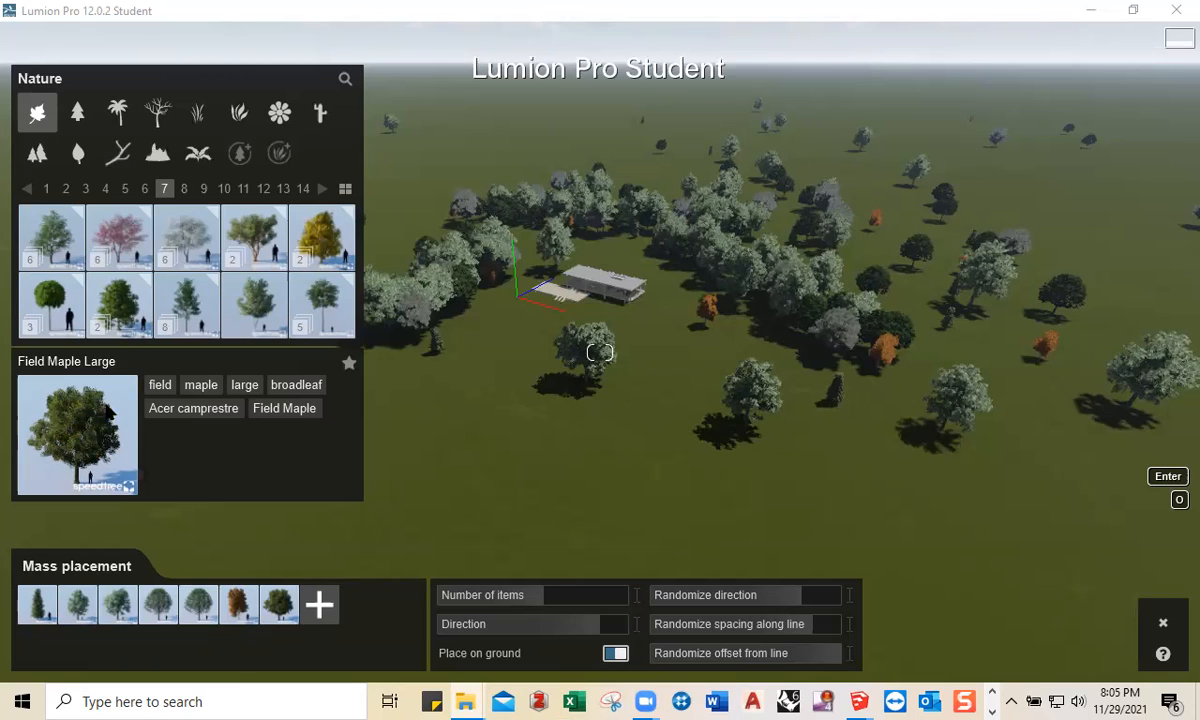
Step: Page through the tree library to page 12, select the Mulga RT tree and move the camera forward
left_click(65, 191)
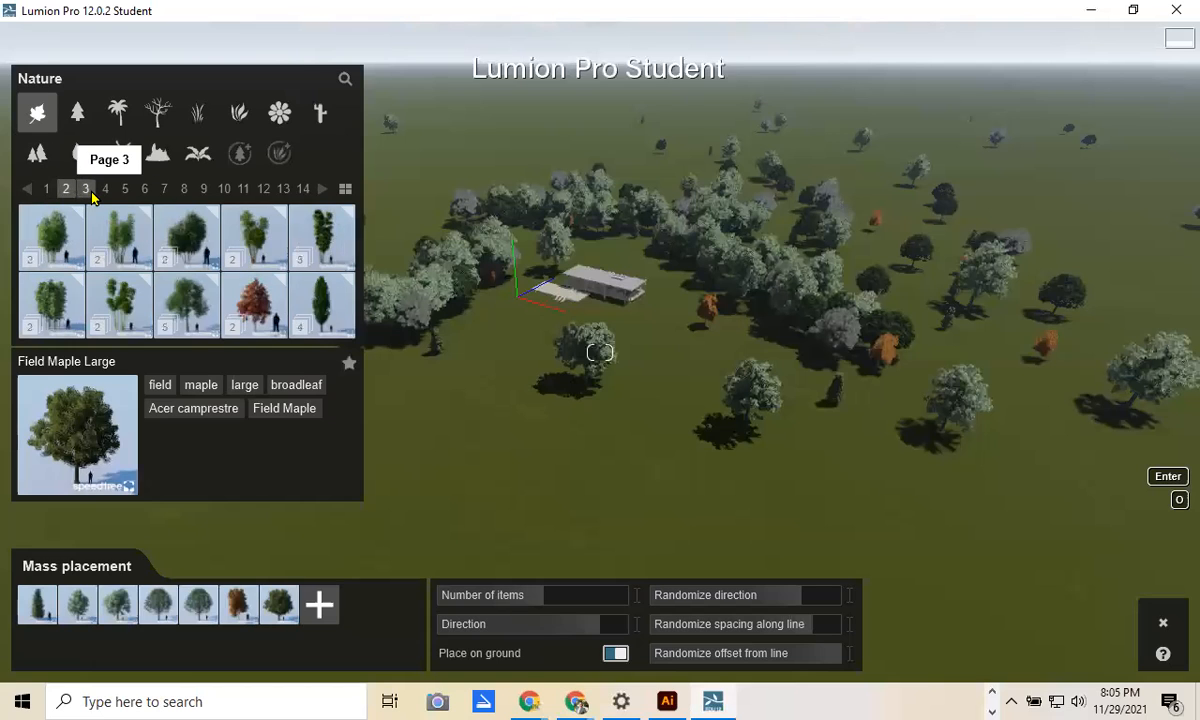
left_click(89, 192)
left_click(105, 189)
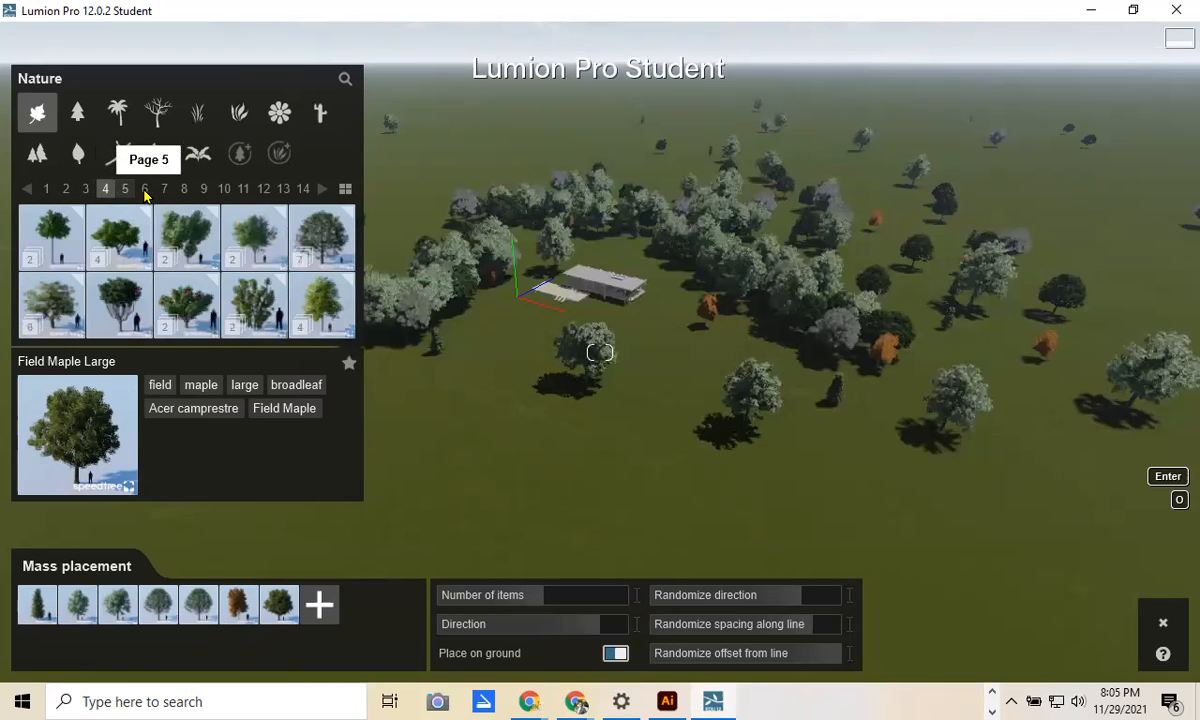
left_click(144, 189)
left_click(203, 189)
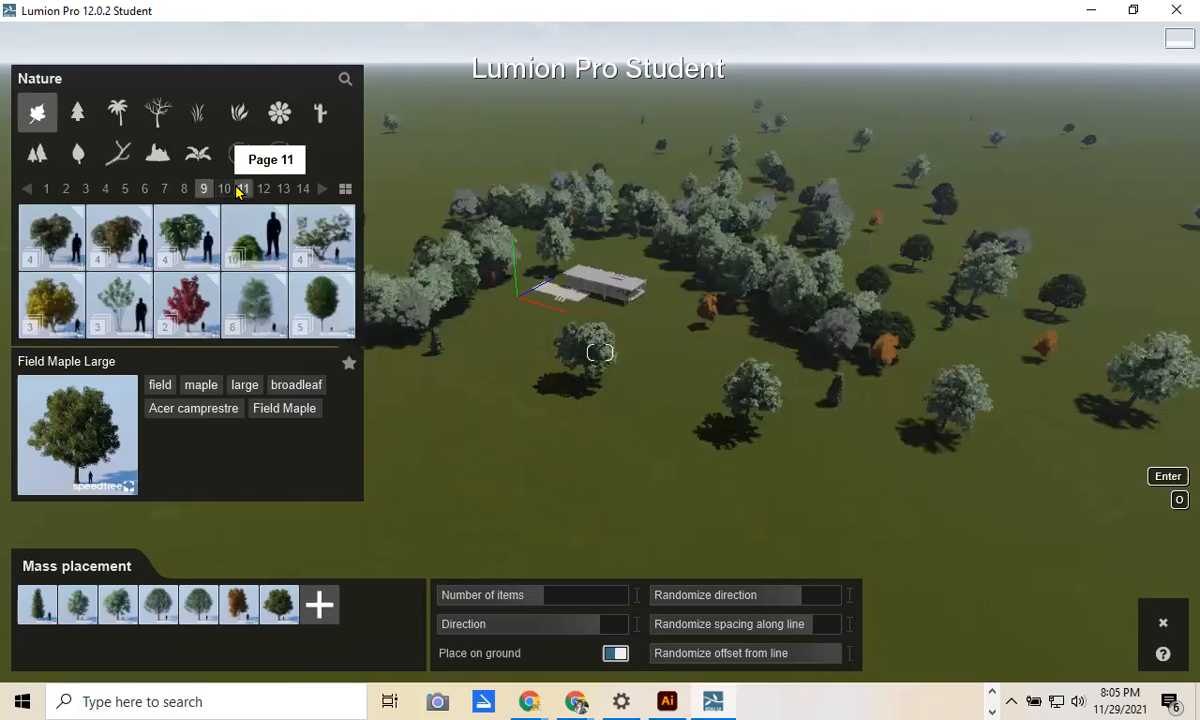
left_click(243, 189)
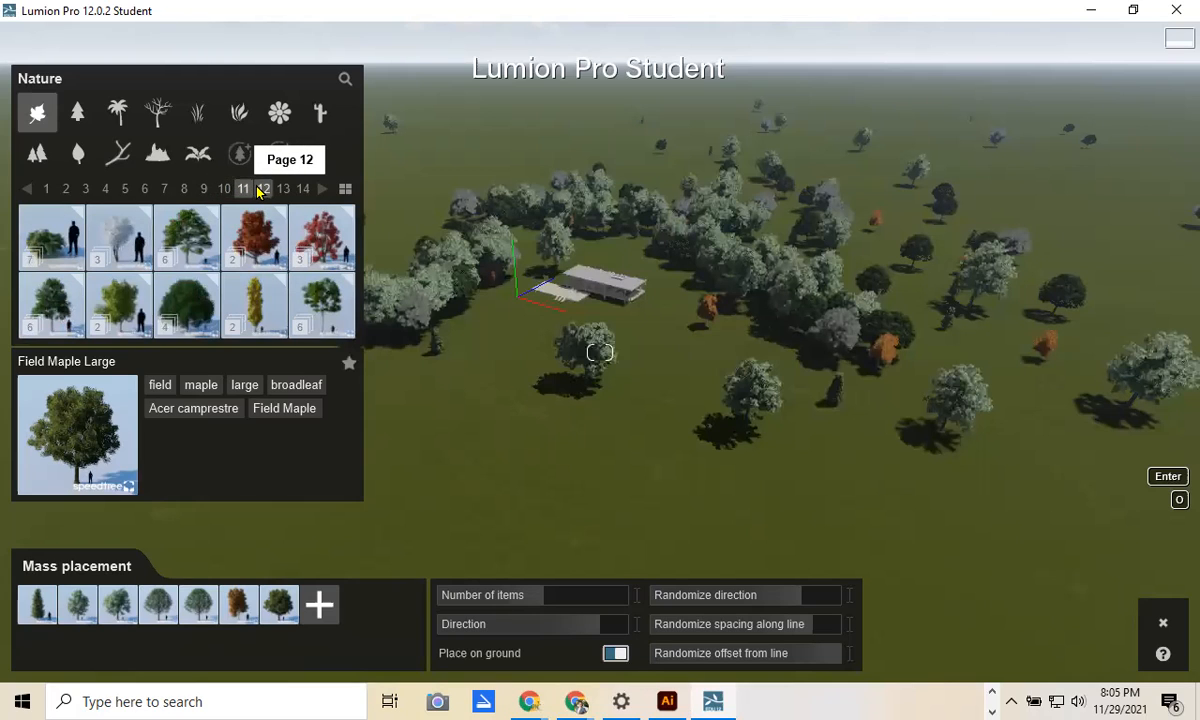
left_click(262, 189)
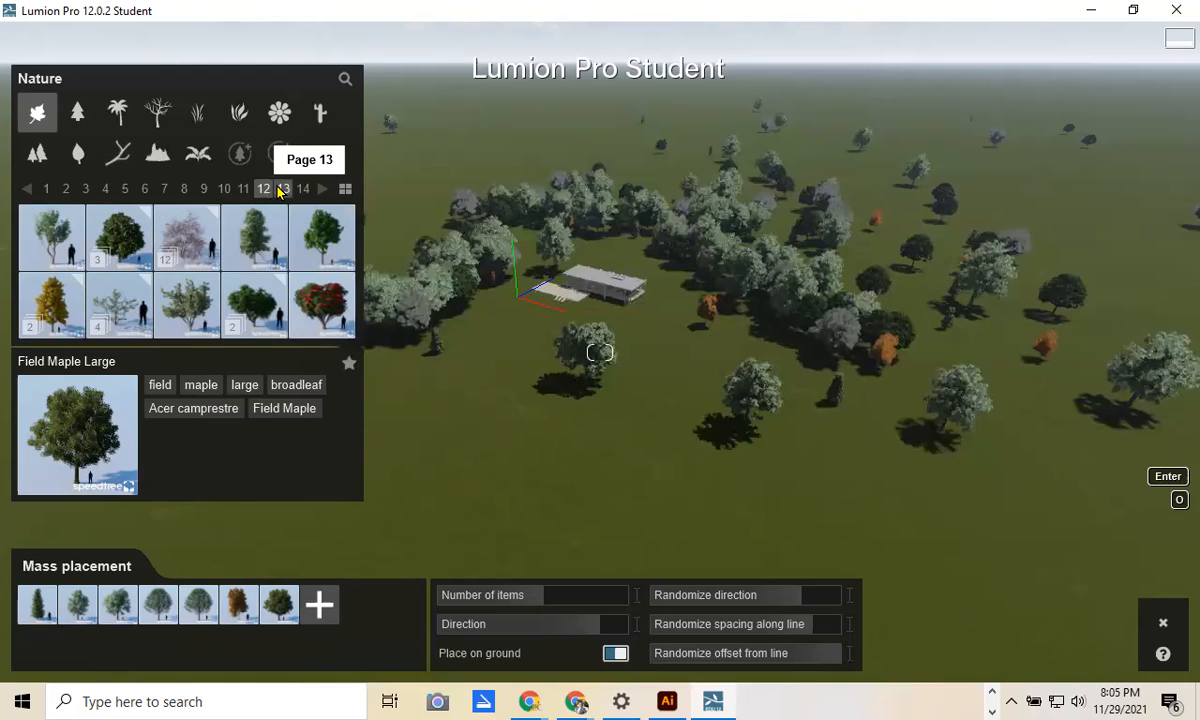
left_click(187, 300)
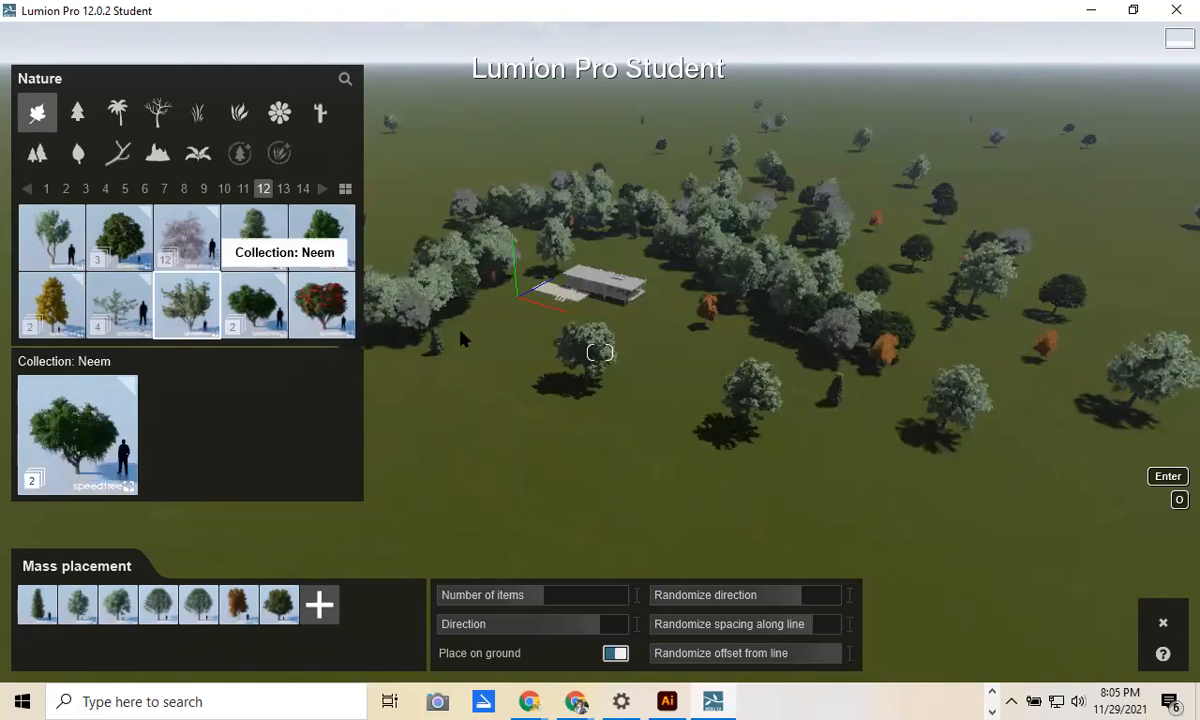
scroll(603, 316, "up", 3)
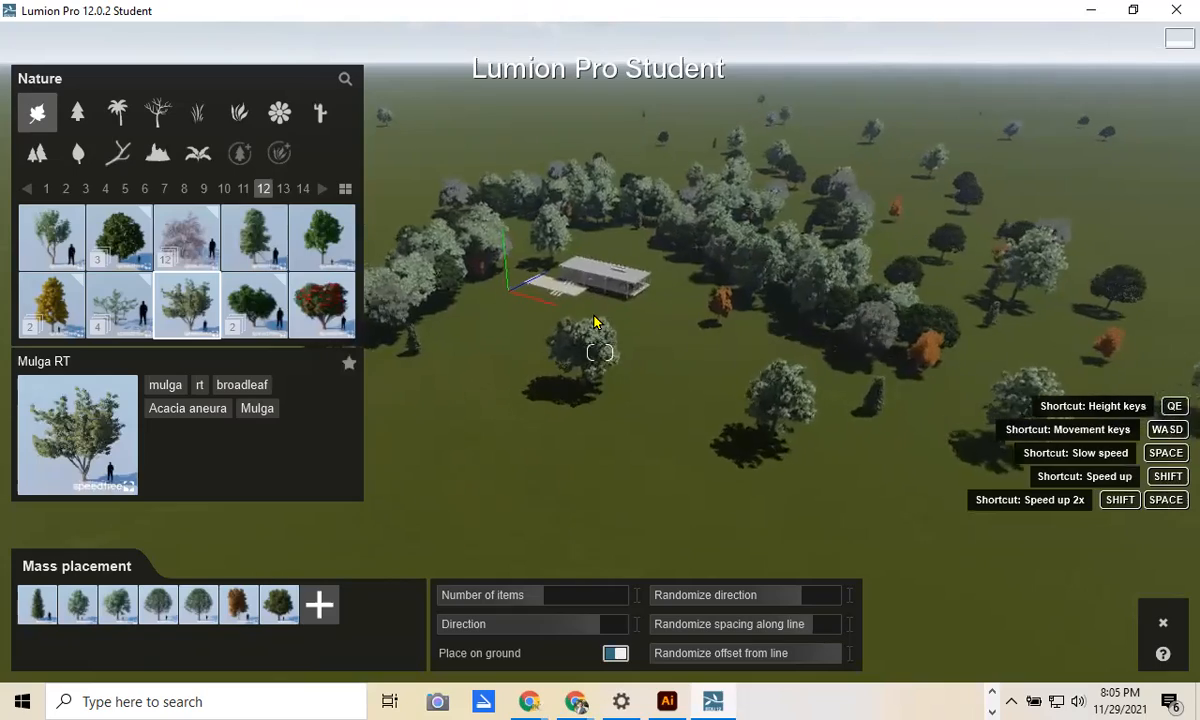
scroll(595, 330, "up", 2)
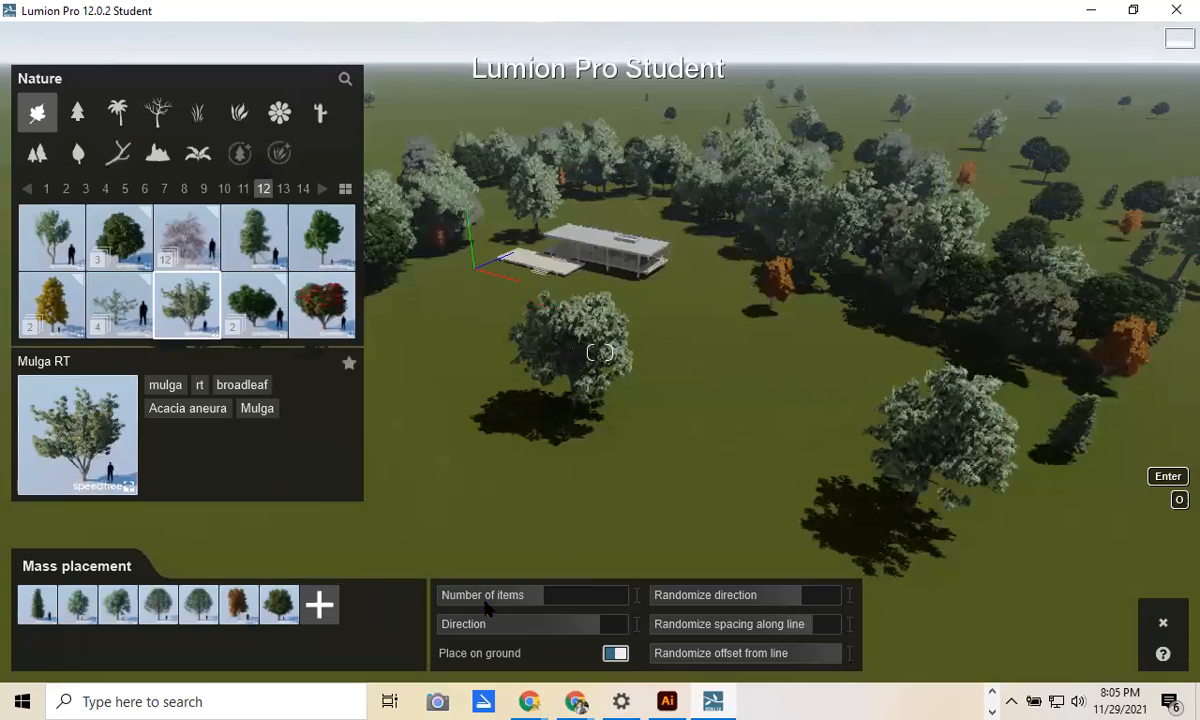
Step: Leave mass placement, place a Mulga RT tree beside the house and fly the camera around it
left_click(1163, 622)
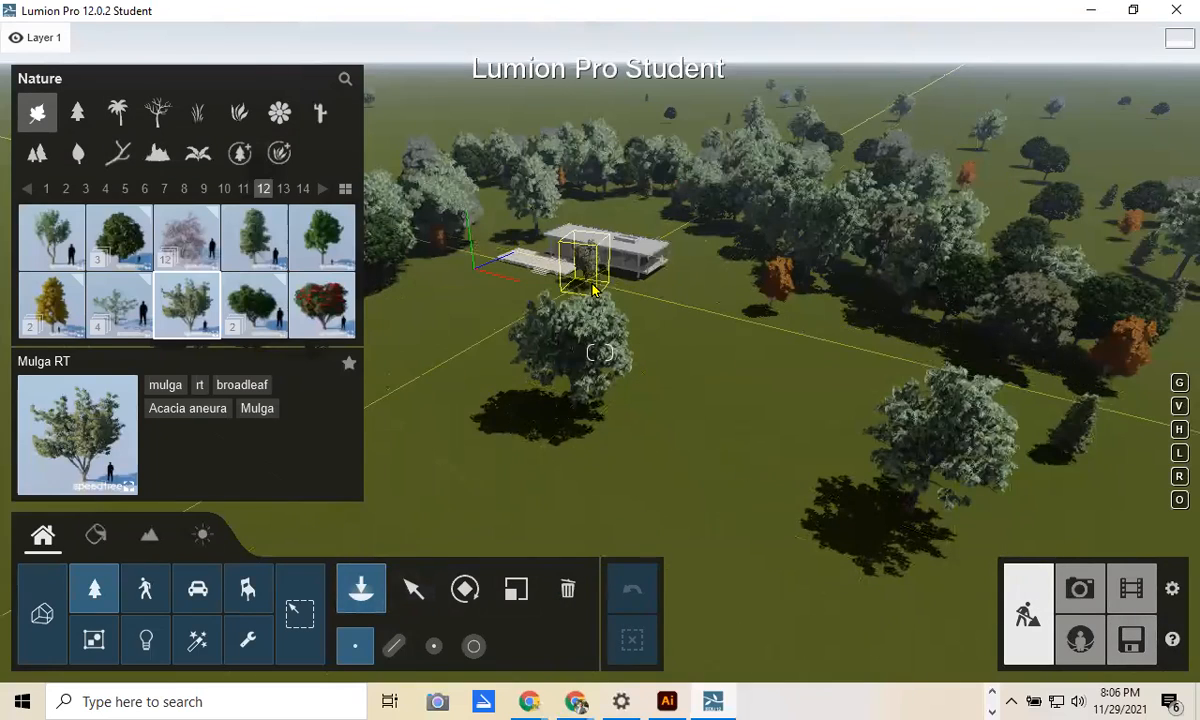
left_click(593, 289)
right_click_drag(477, 326, 555, 257)
key("w")
key("q")
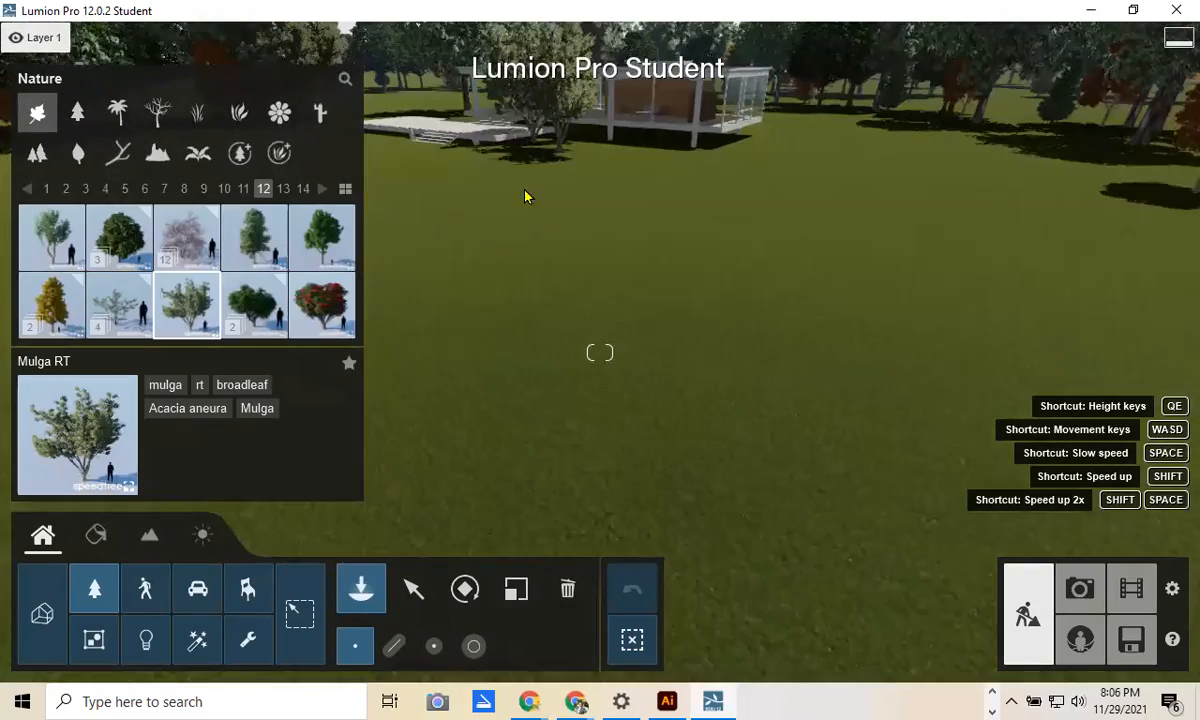
key("e")
Step: Delete the unwanted tree and raise the camera to bring the house back into view
left_click(567, 589)
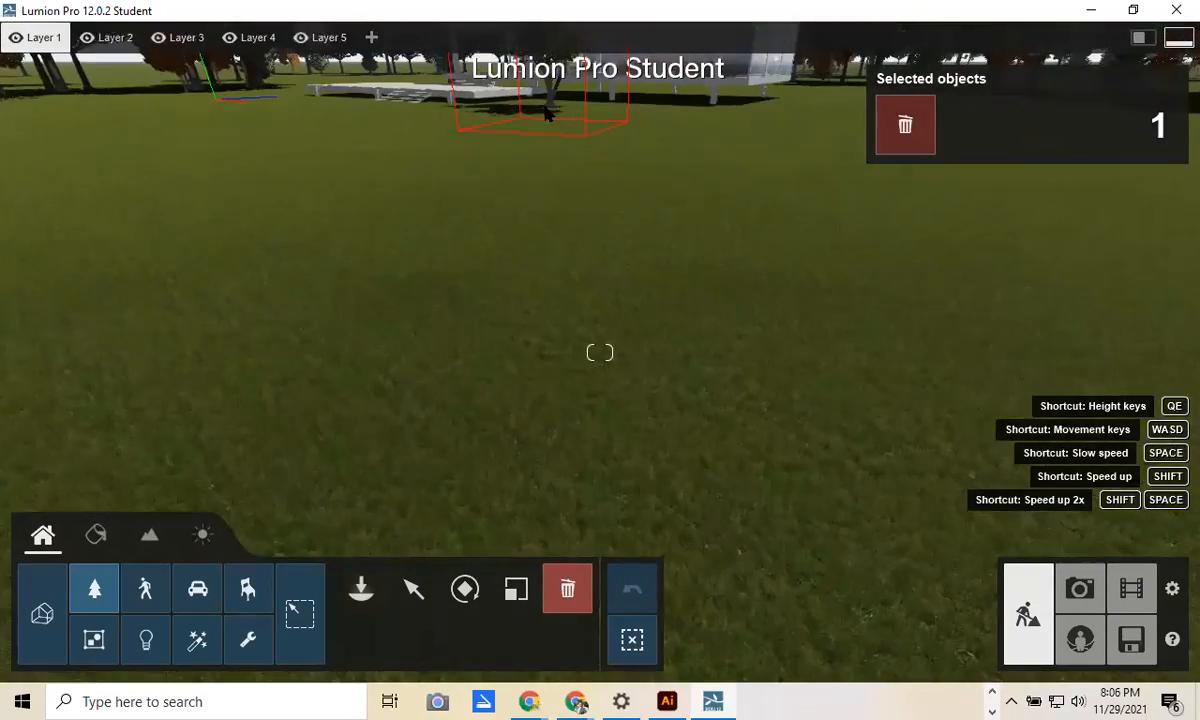
left_click(556, 132)
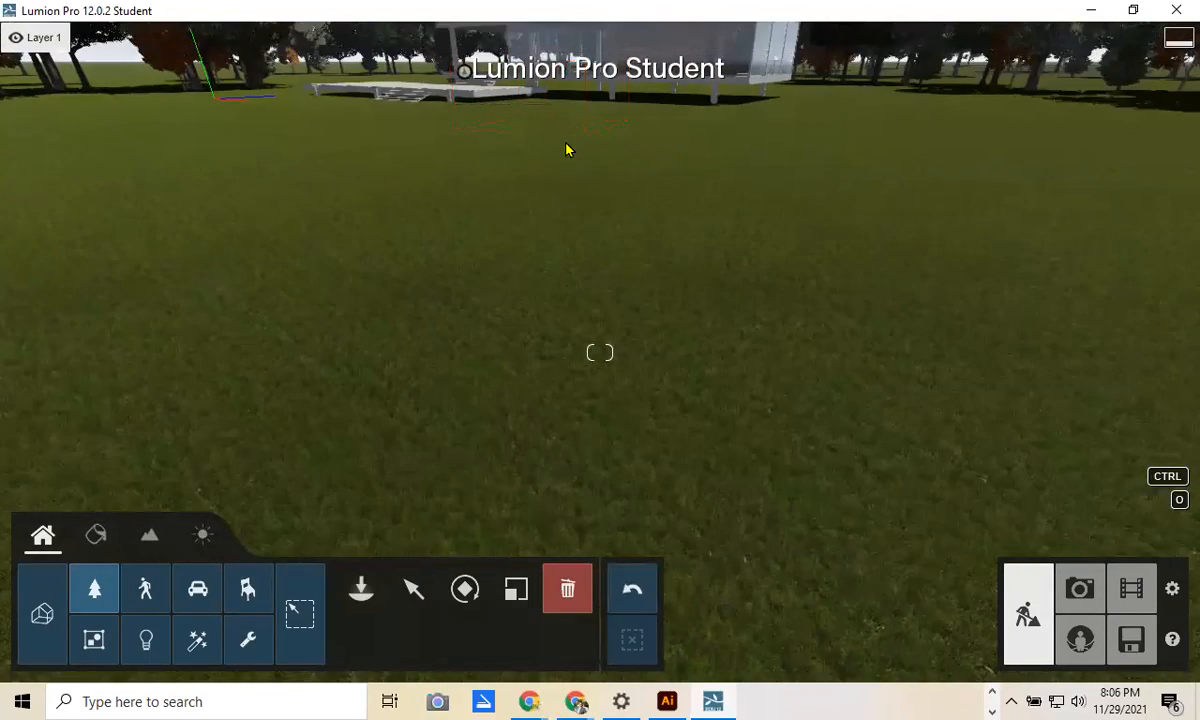
key("e")
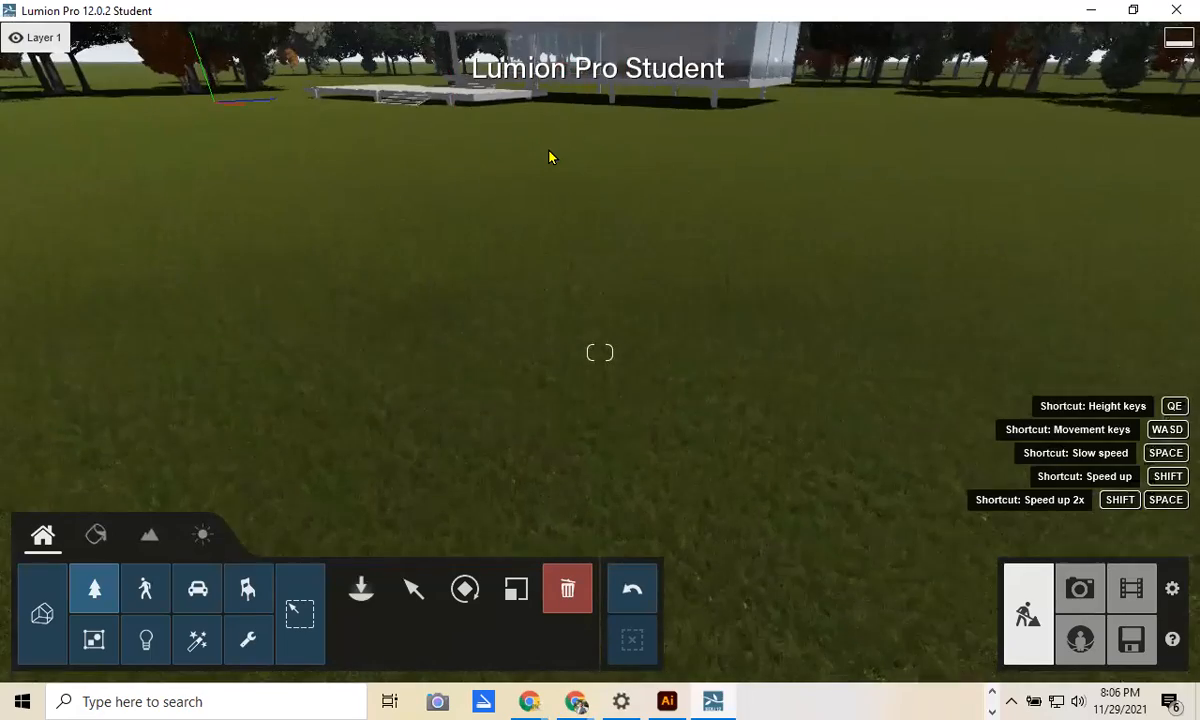
key("w")
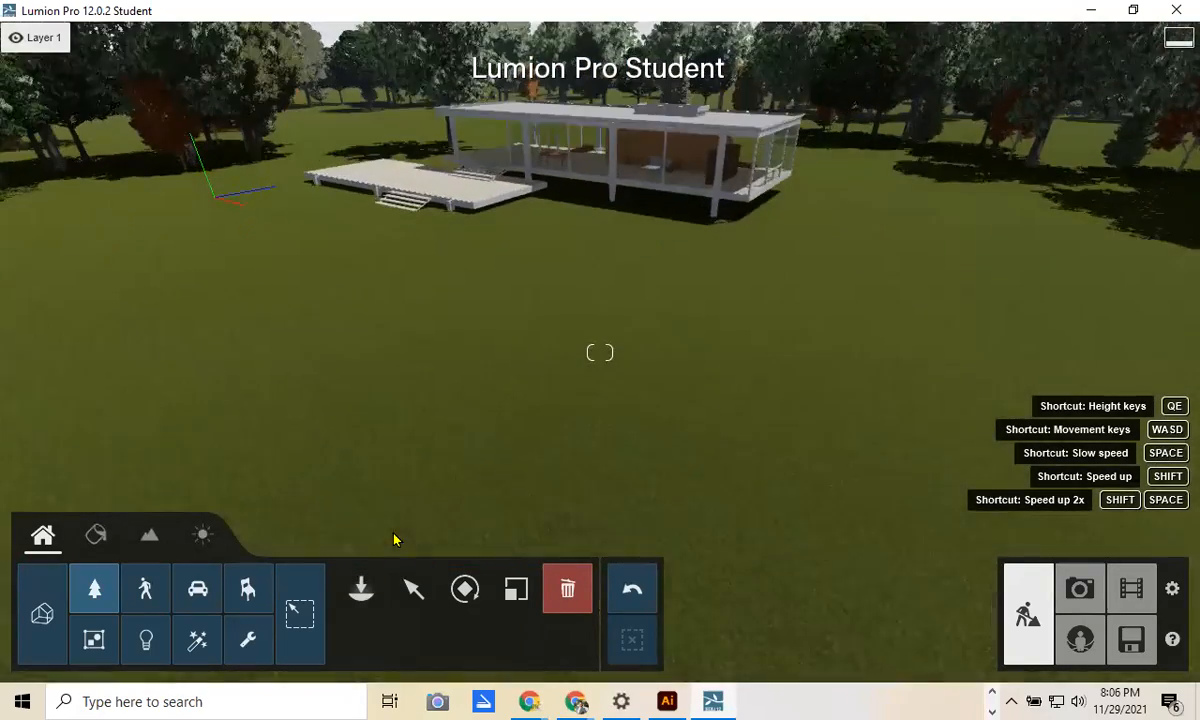
left_click(359, 586)
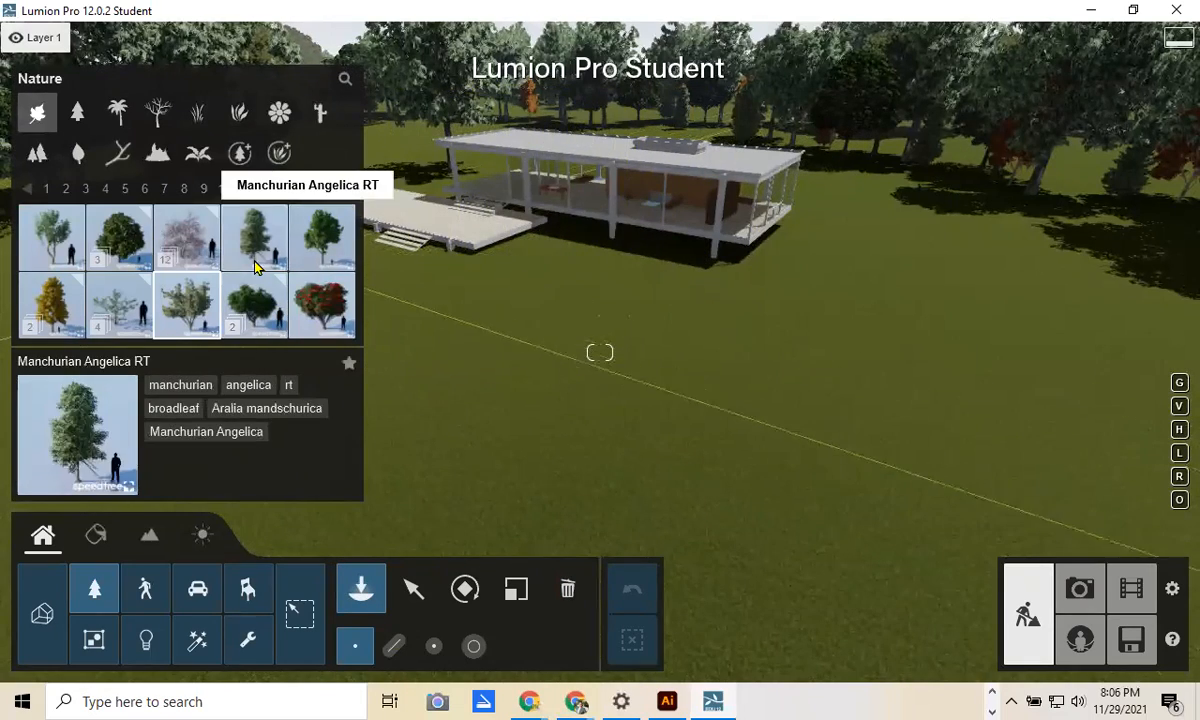
Step: Browse the tree library pages, stepping from page 14 back down to page 4
left_click(120, 240)
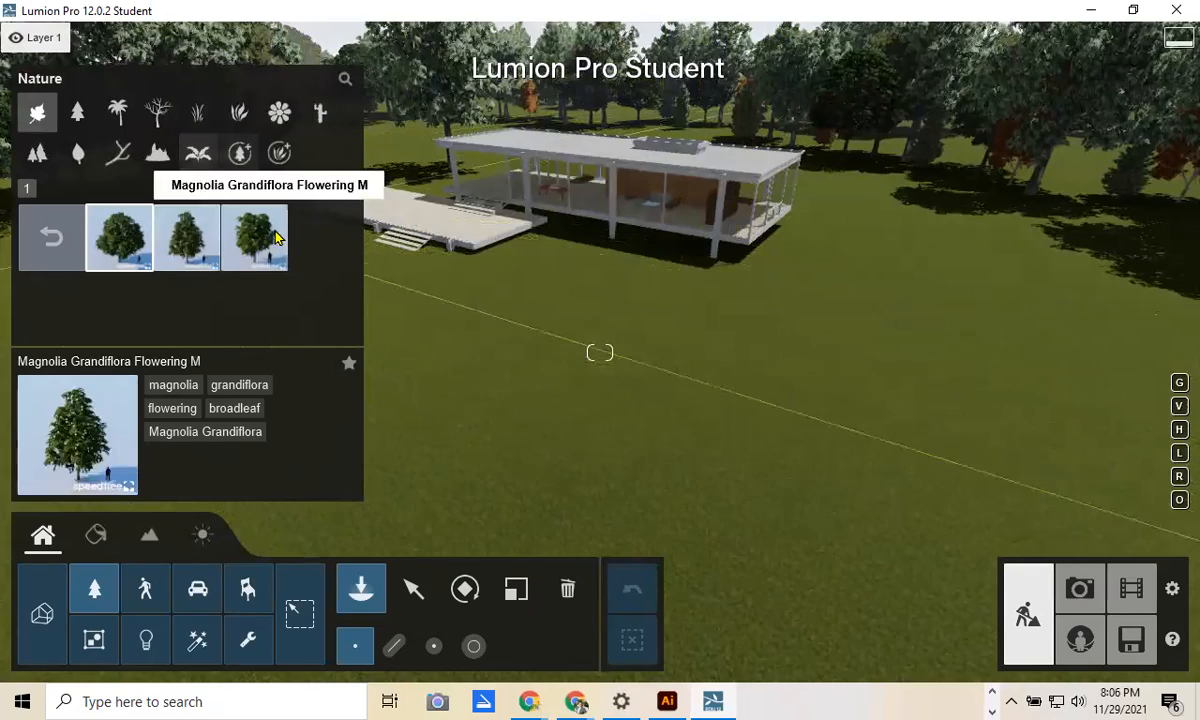
left_click(52, 238)
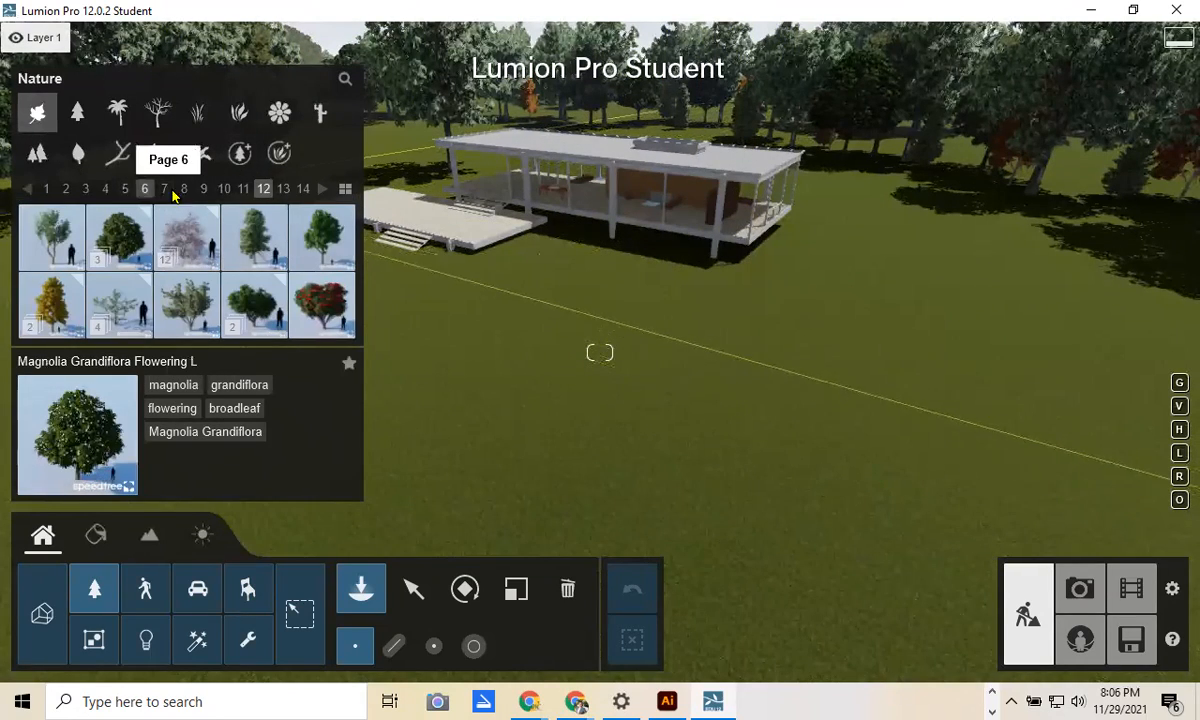
left_click(300, 190)
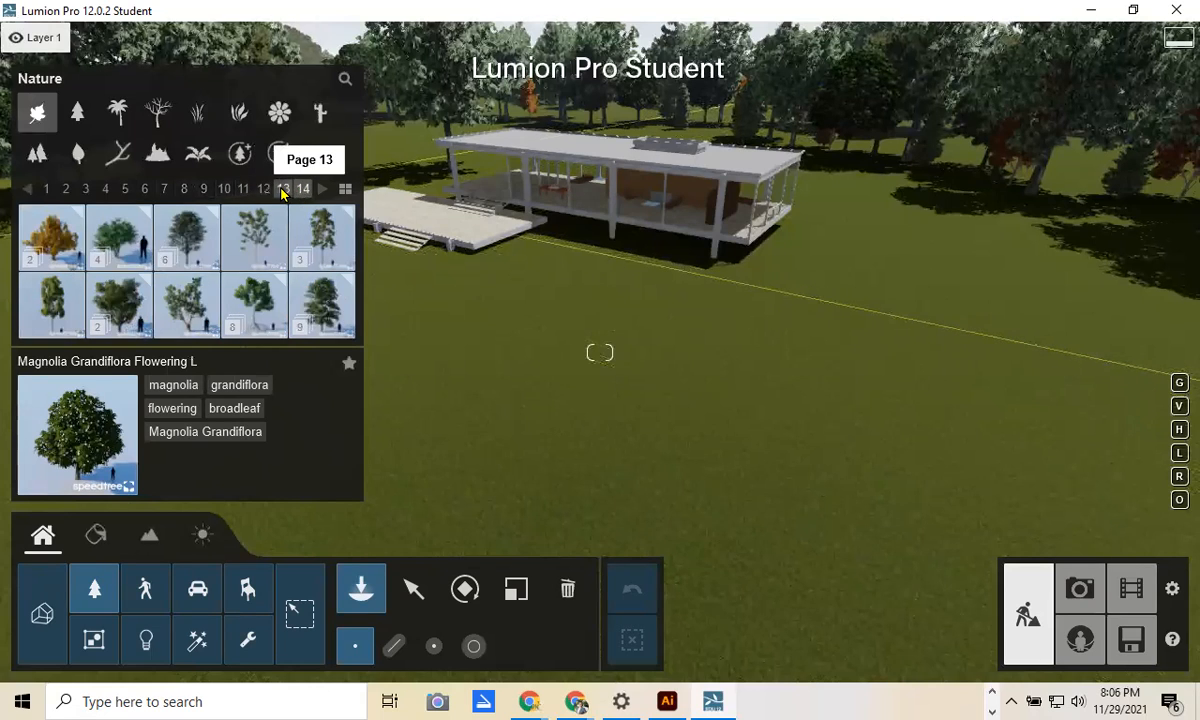
left_click(283, 189)
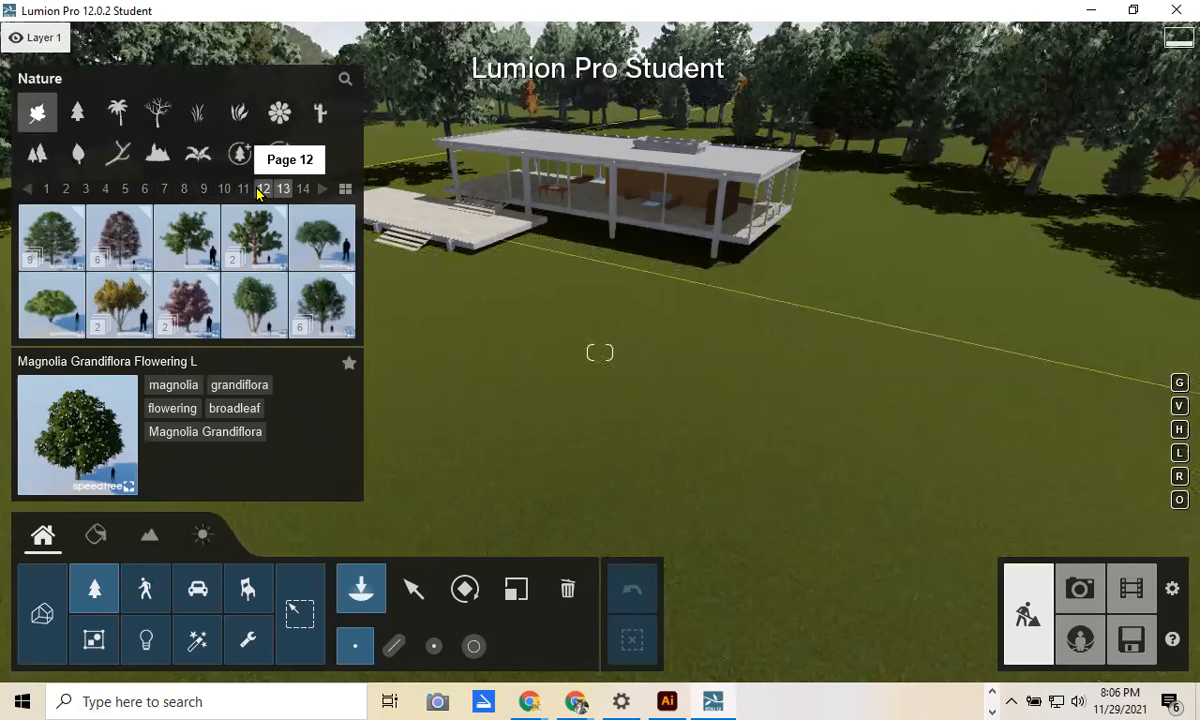
left_click(260, 190)
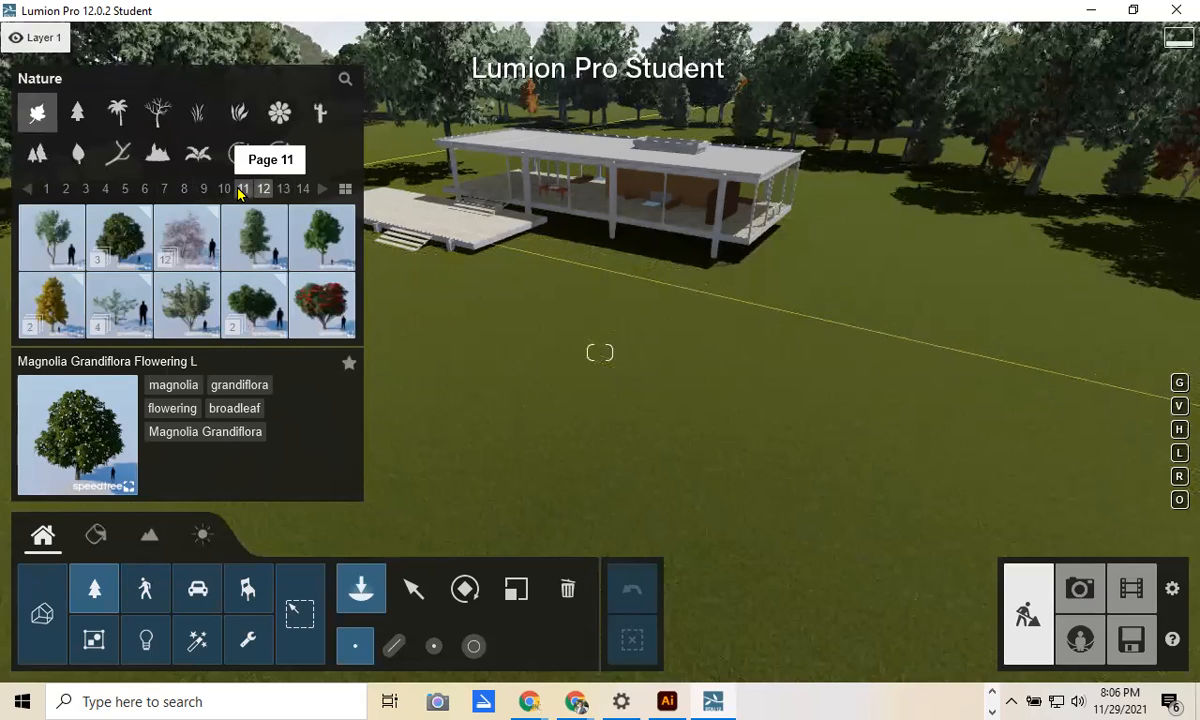
left_click(240, 189)
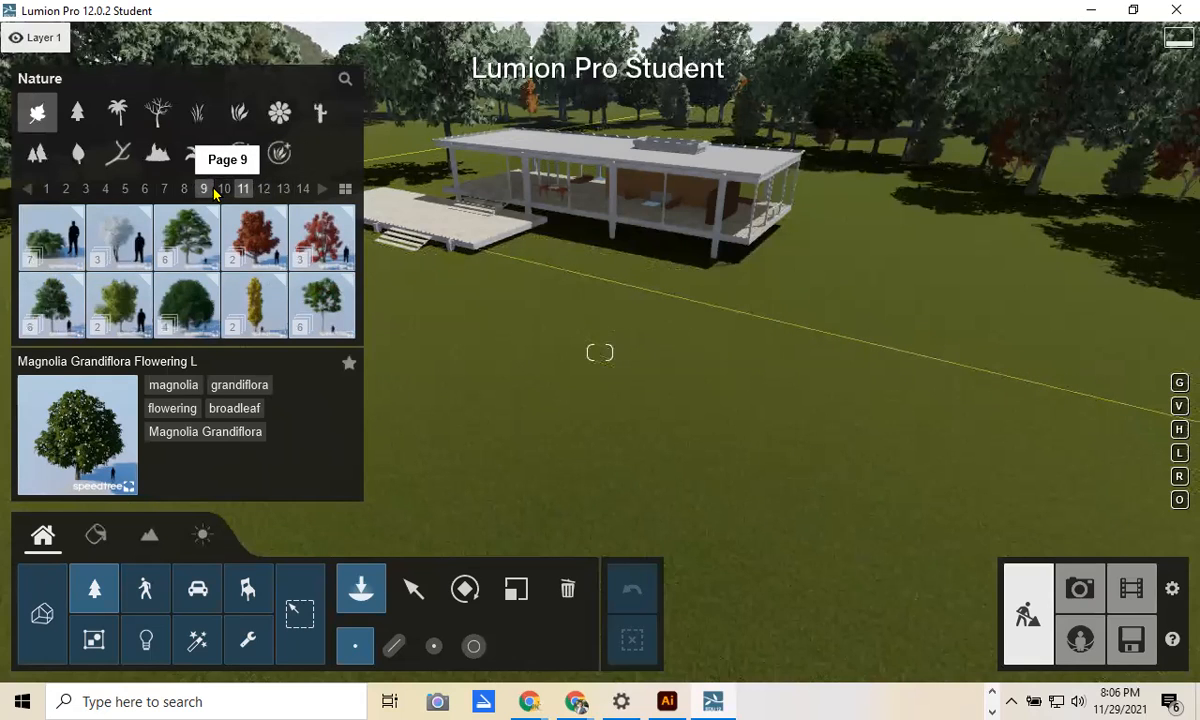
left_click(205, 190)
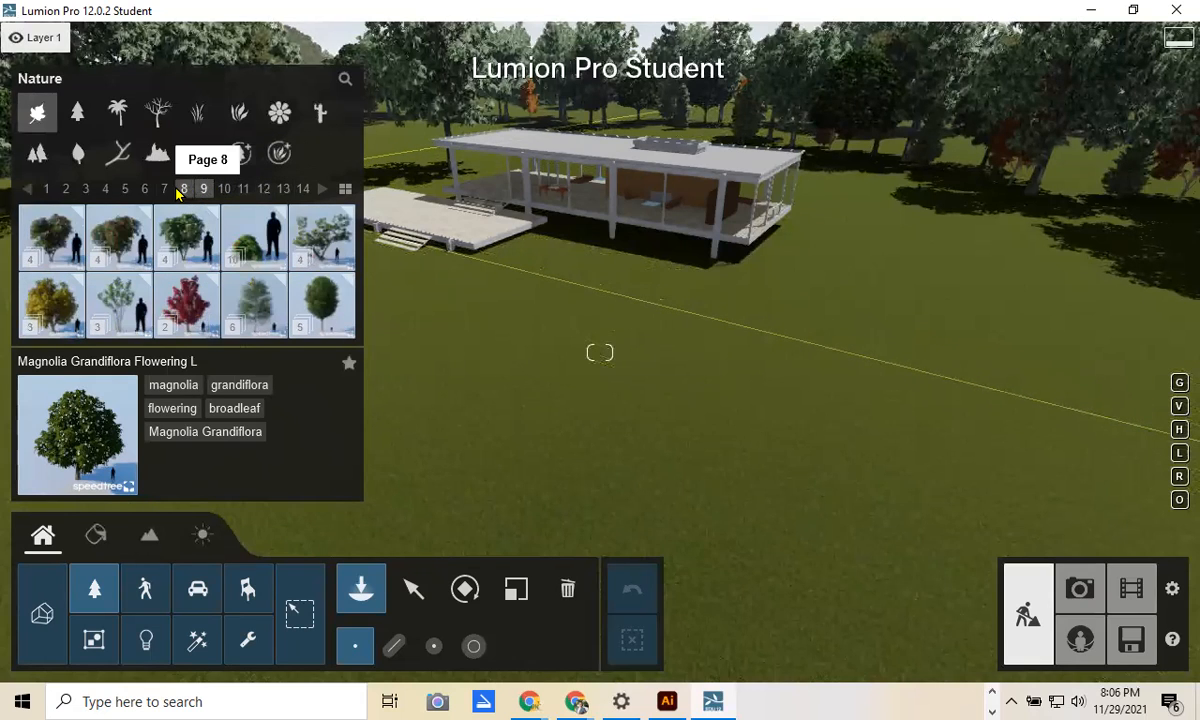
left_click(182, 189)
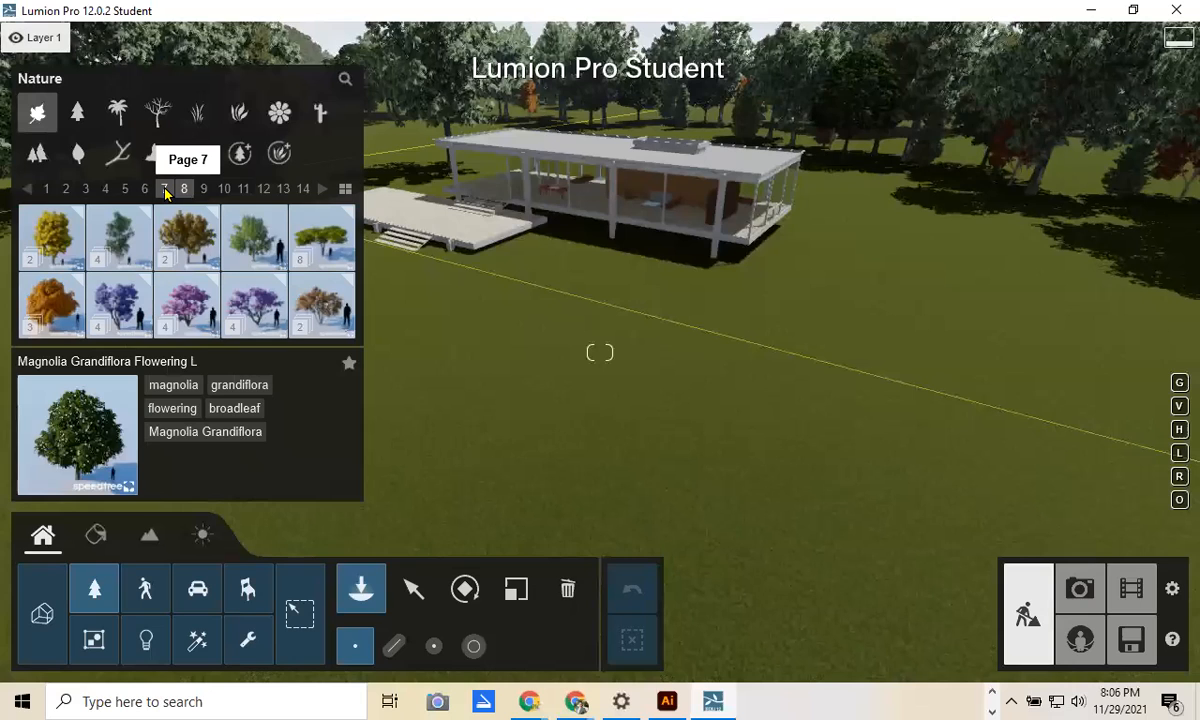
left_click(165, 190)
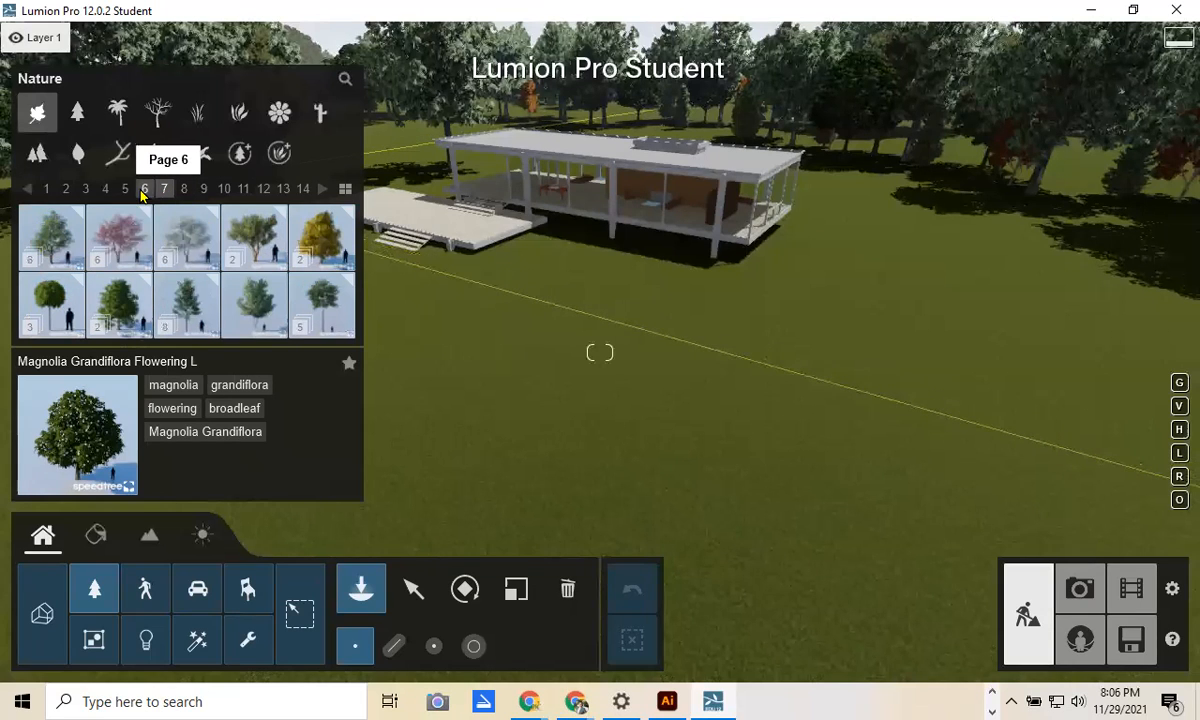
left_click(144, 190)
left_click(105, 190)
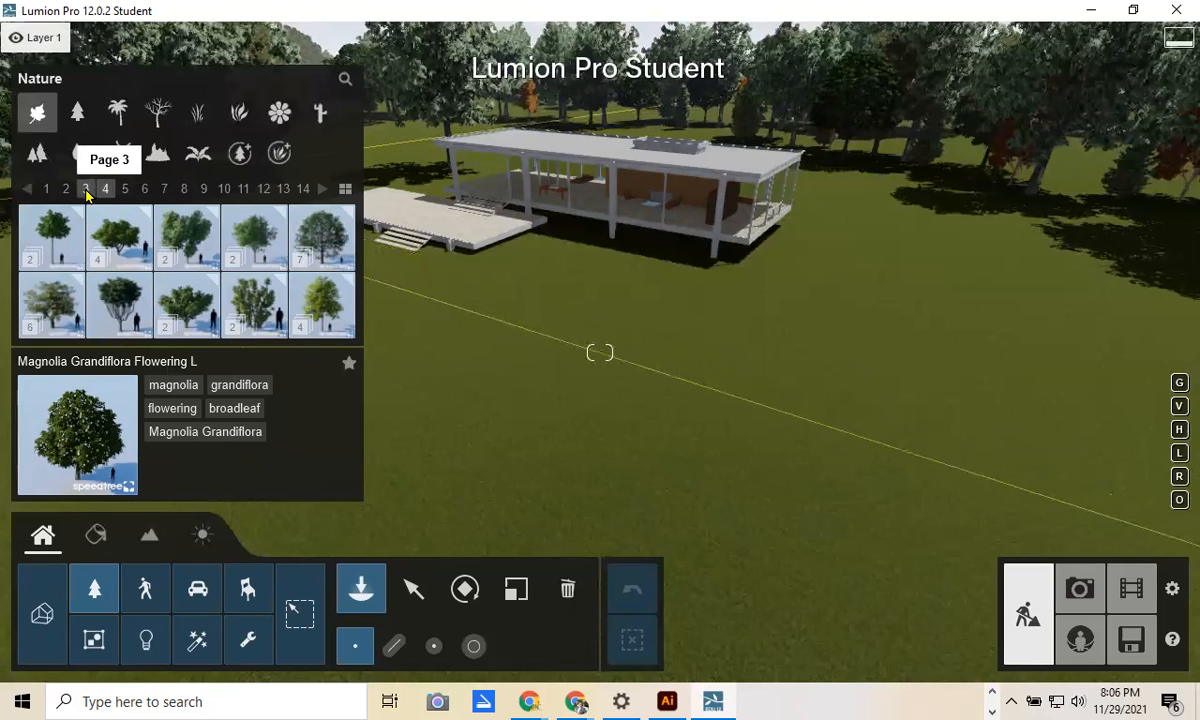
Step: Place a Carrotwood 01 tree on the lawn in front of the house
left_click(125, 235)
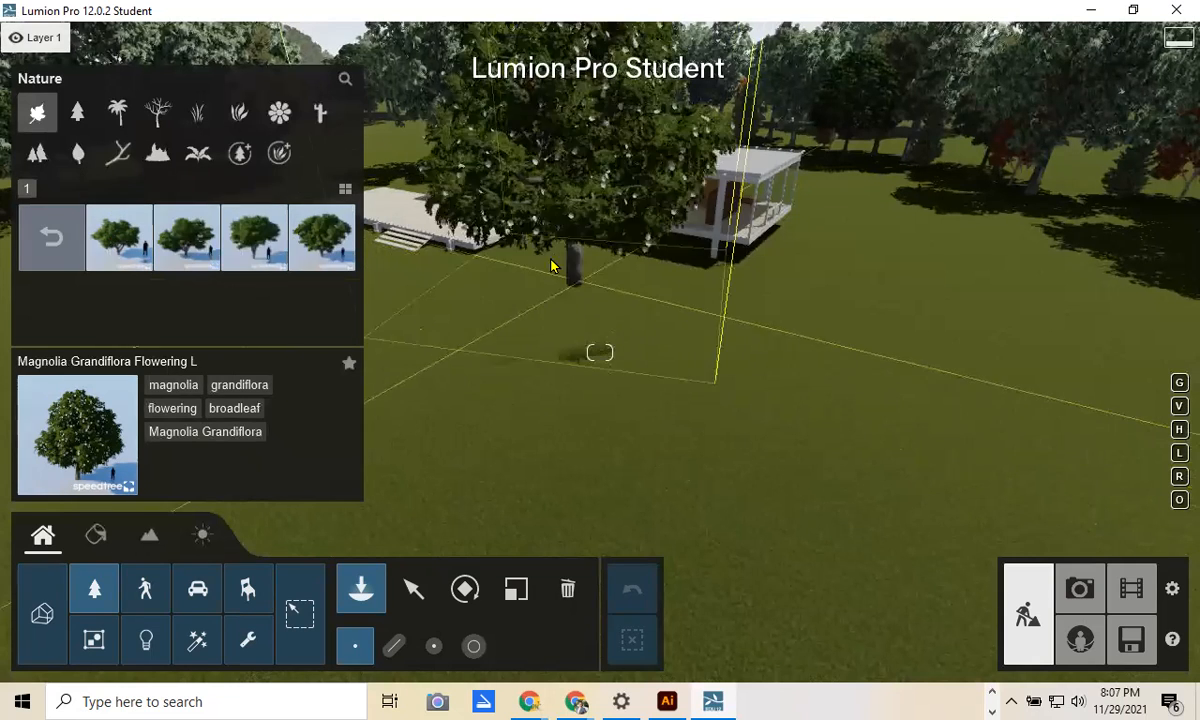
left_click(119, 237)
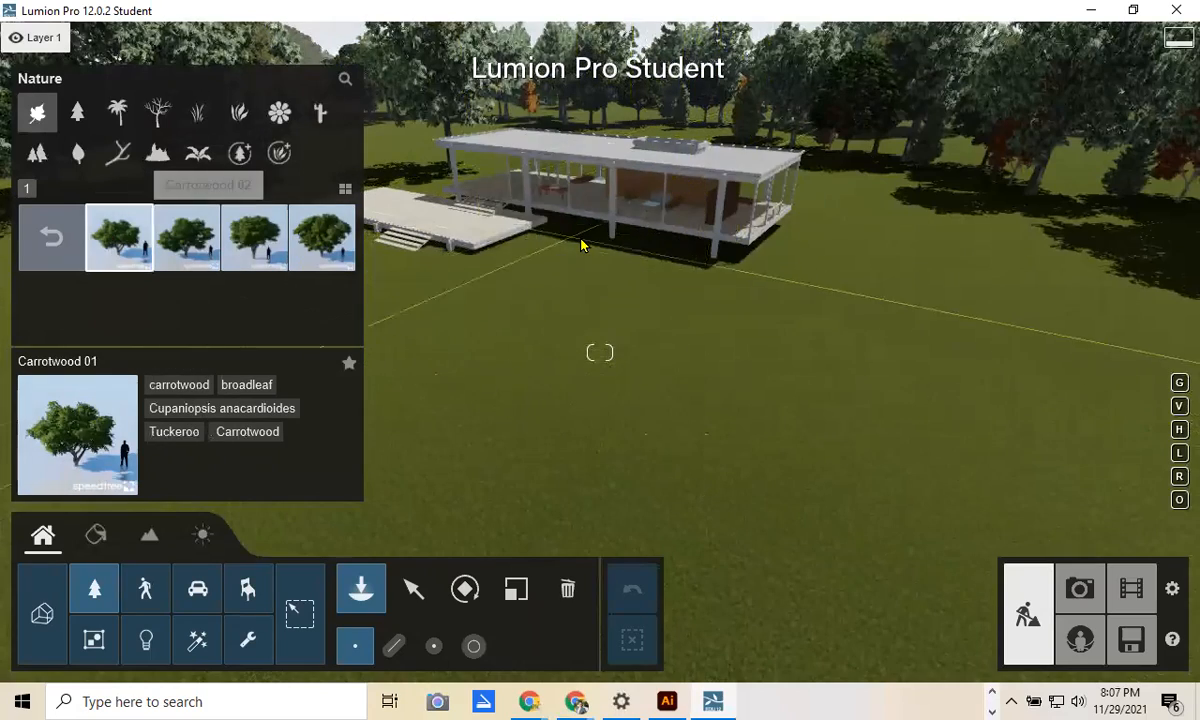
left_click(565, 285)
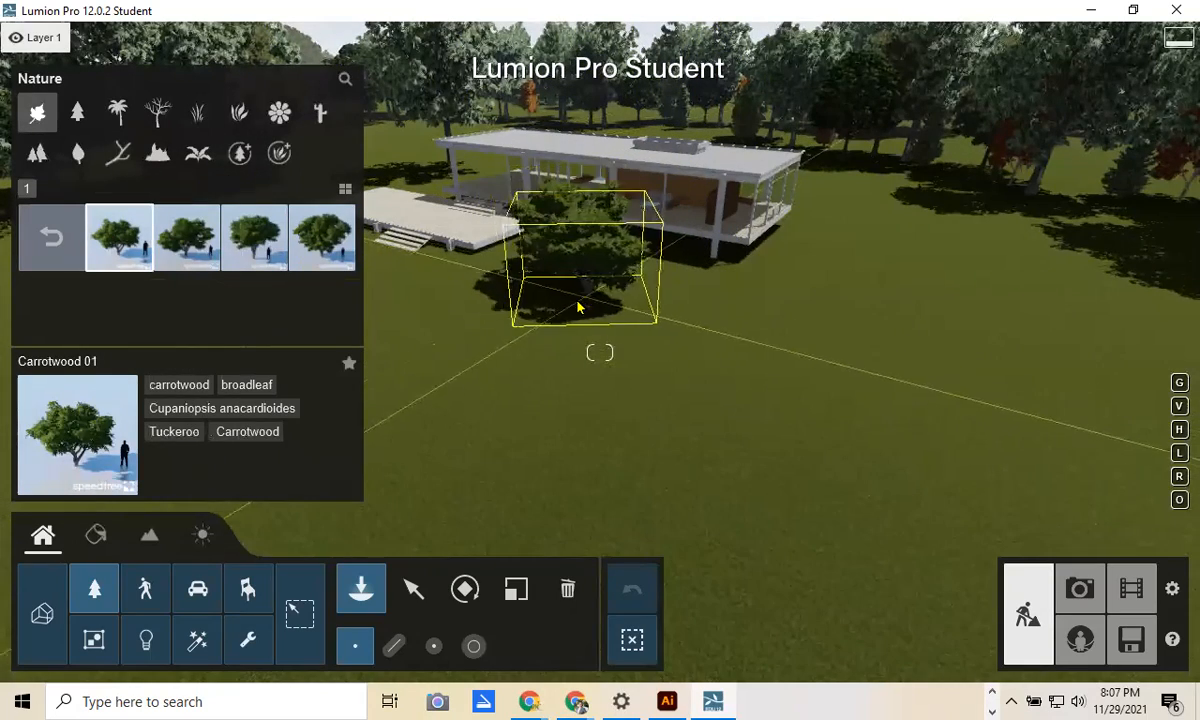
Step: Scale the Carrotwood tree up much larger, pull the camera back and open Nature mass placement
left_click(516, 588)
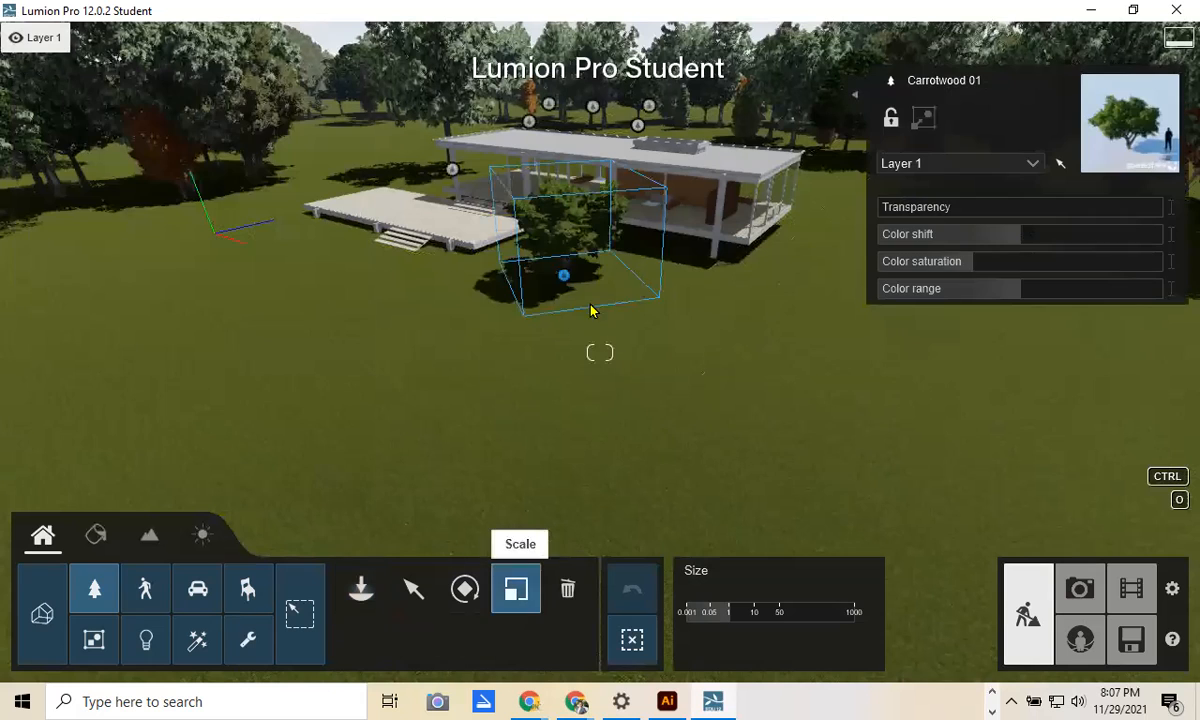
left_click_drag(612, 288, 568, 335)
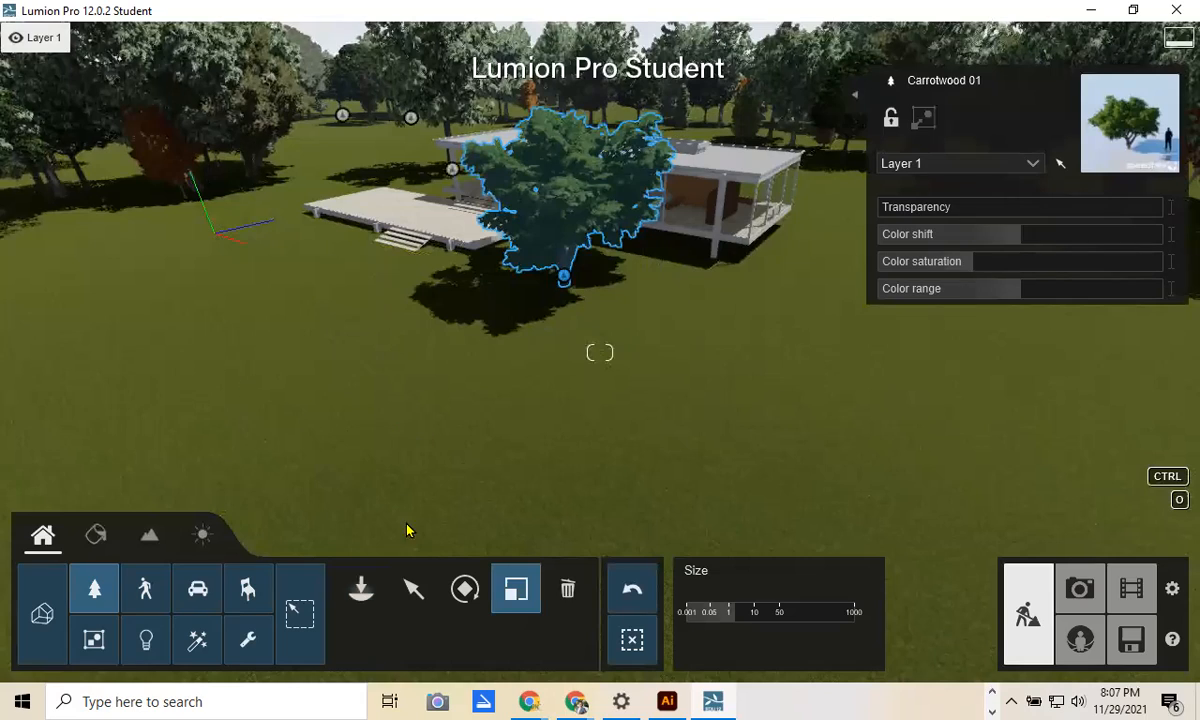
left_click(412, 587)
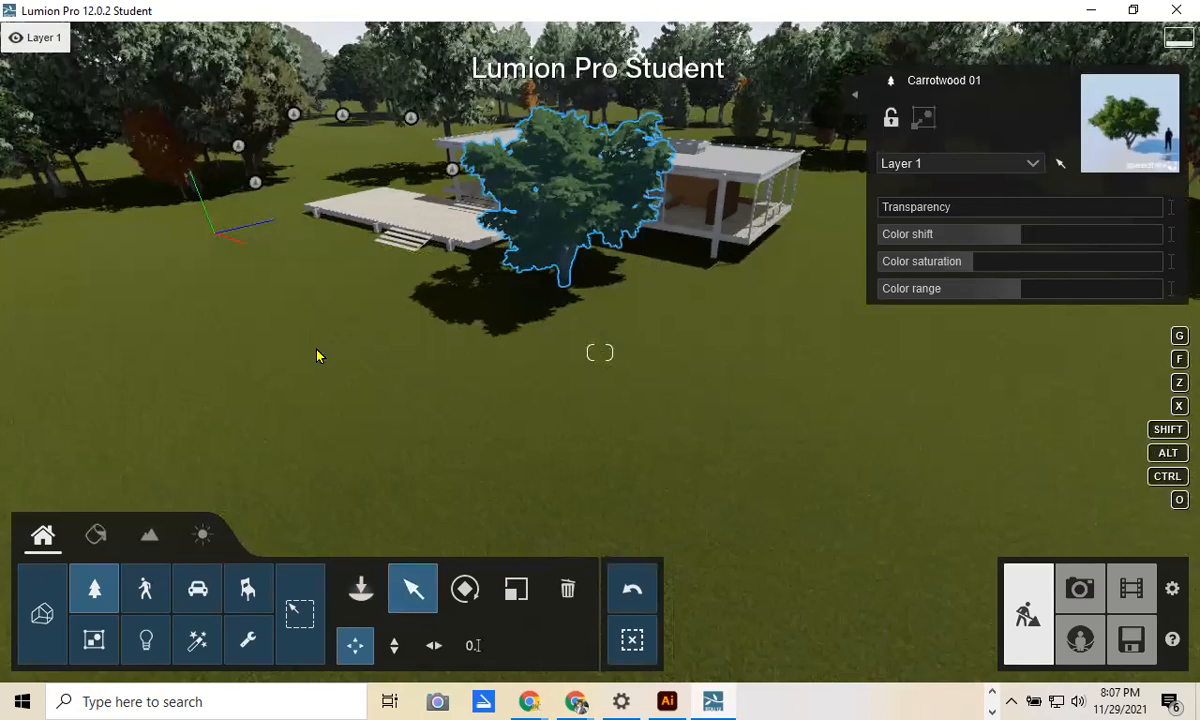
scroll(428, 297, "down", 3)
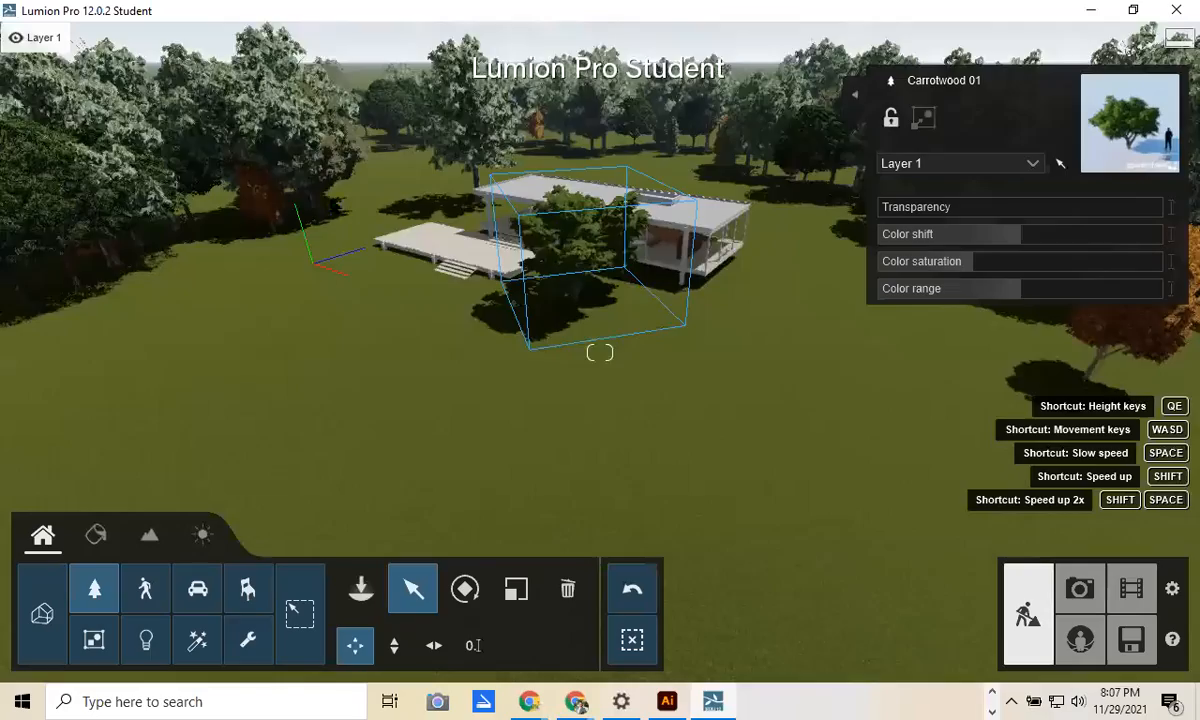
key("s")
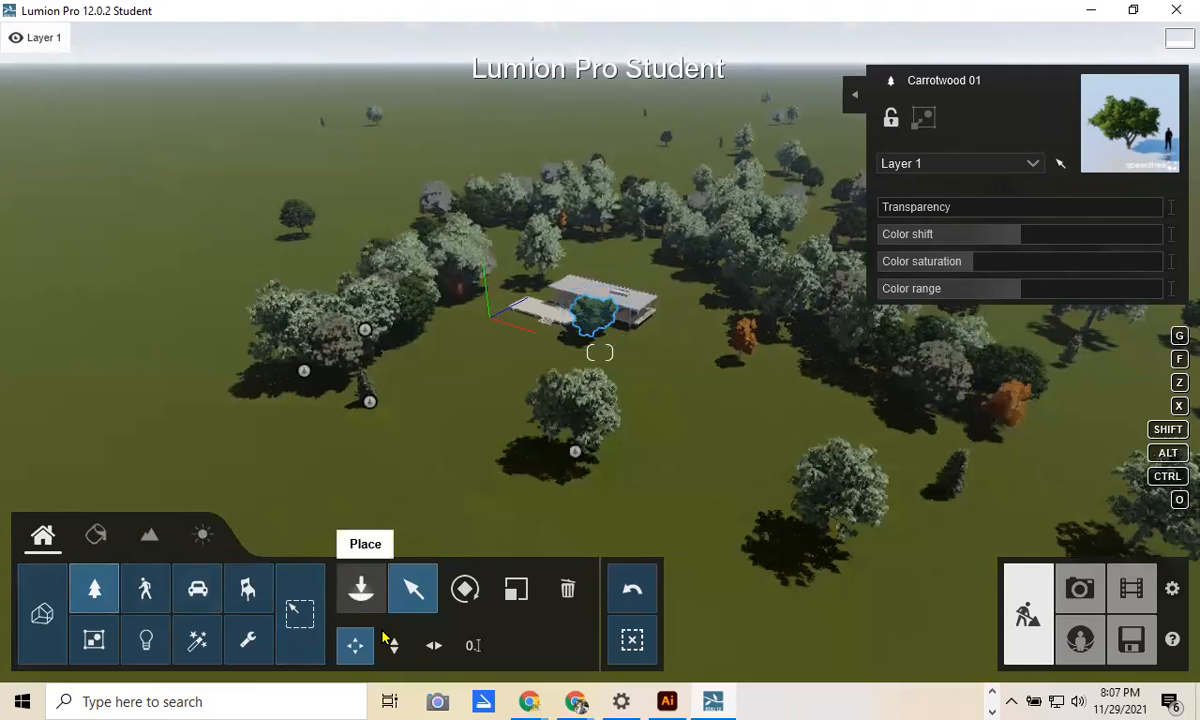
left_click(360, 590)
left_click(396, 647)
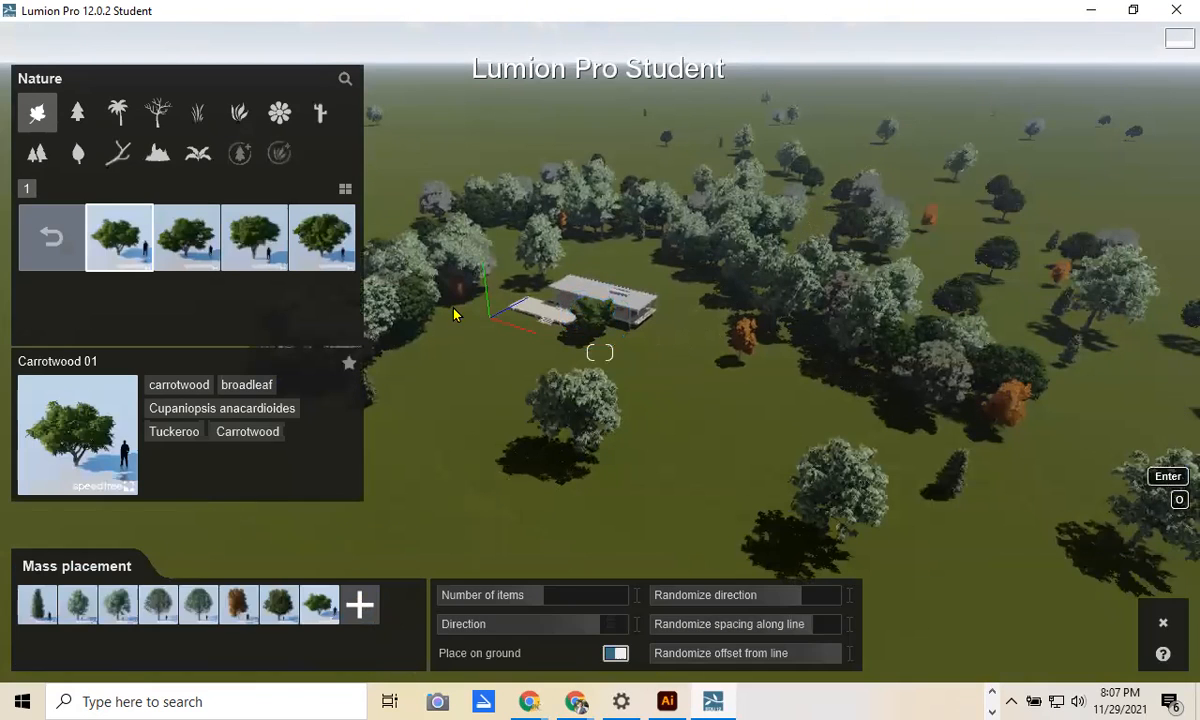
Step: Mass-place a line of 94 trees behind the house
key("s")
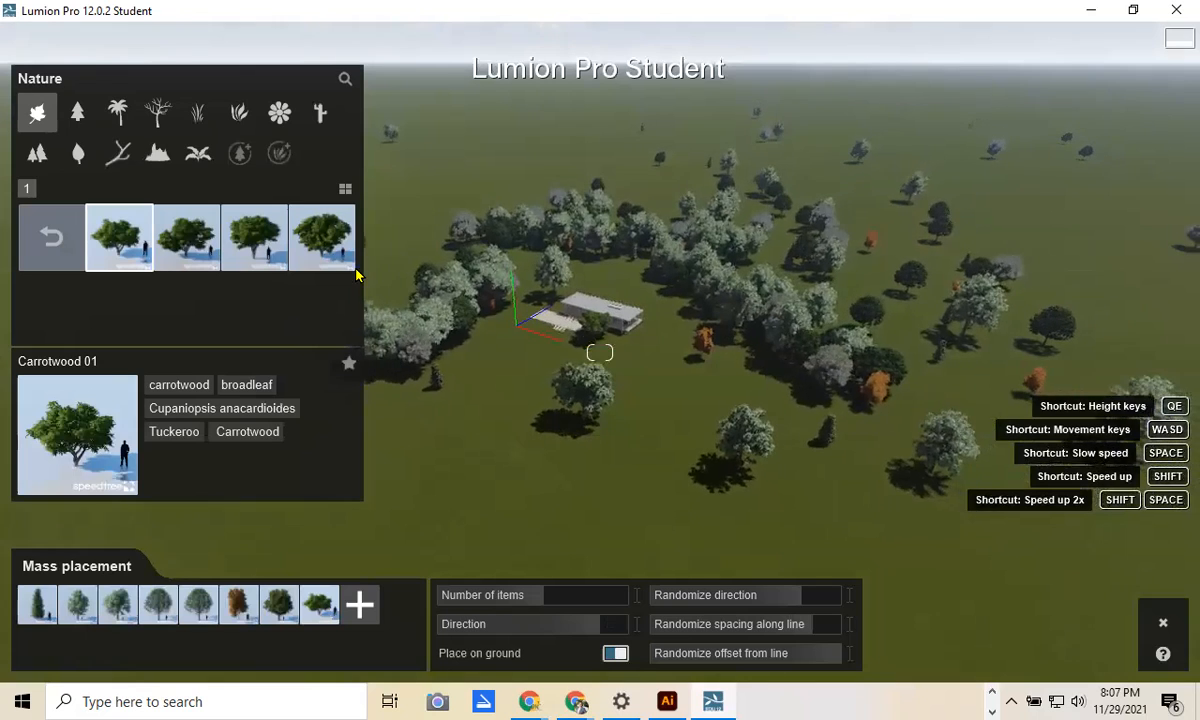
left_click(390, 240)
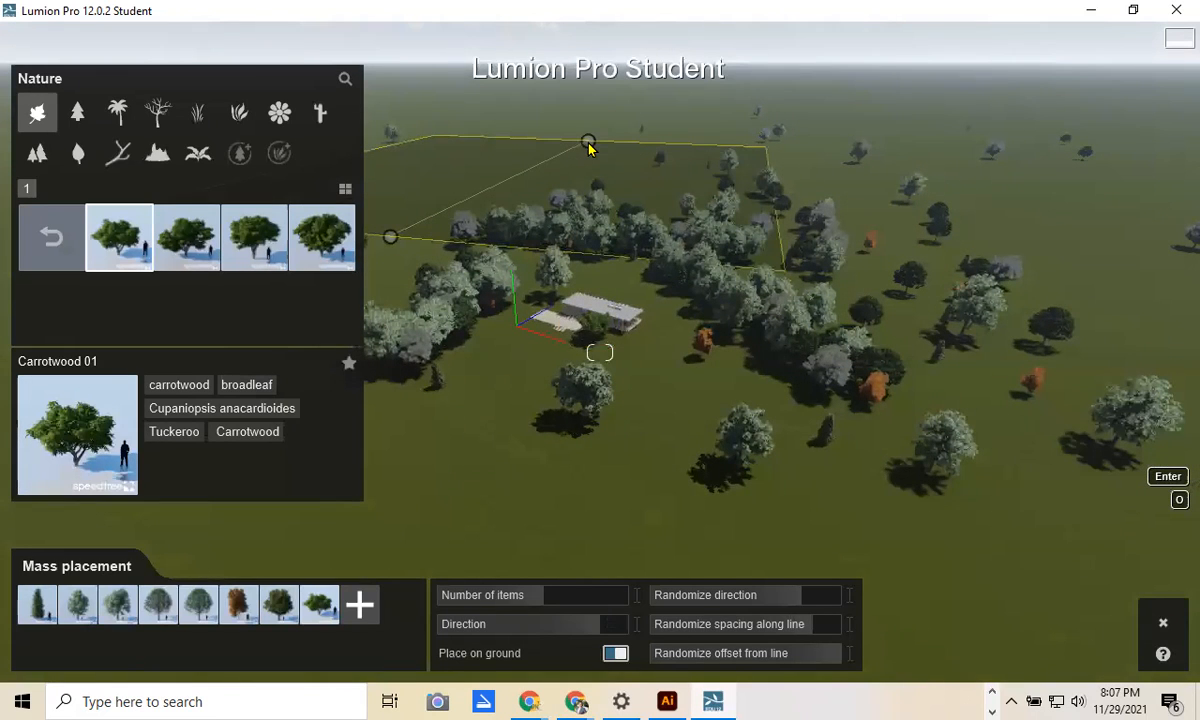
left_click(590, 172)
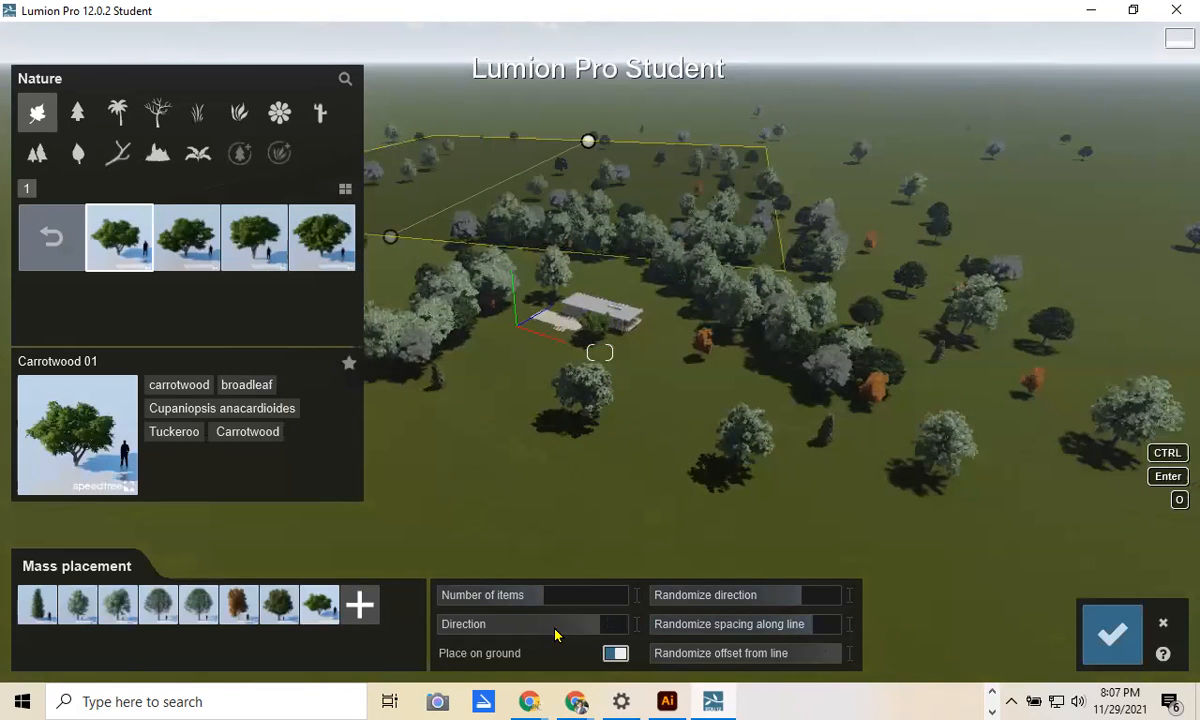
left_click_drag(624, 601, 615, 601)
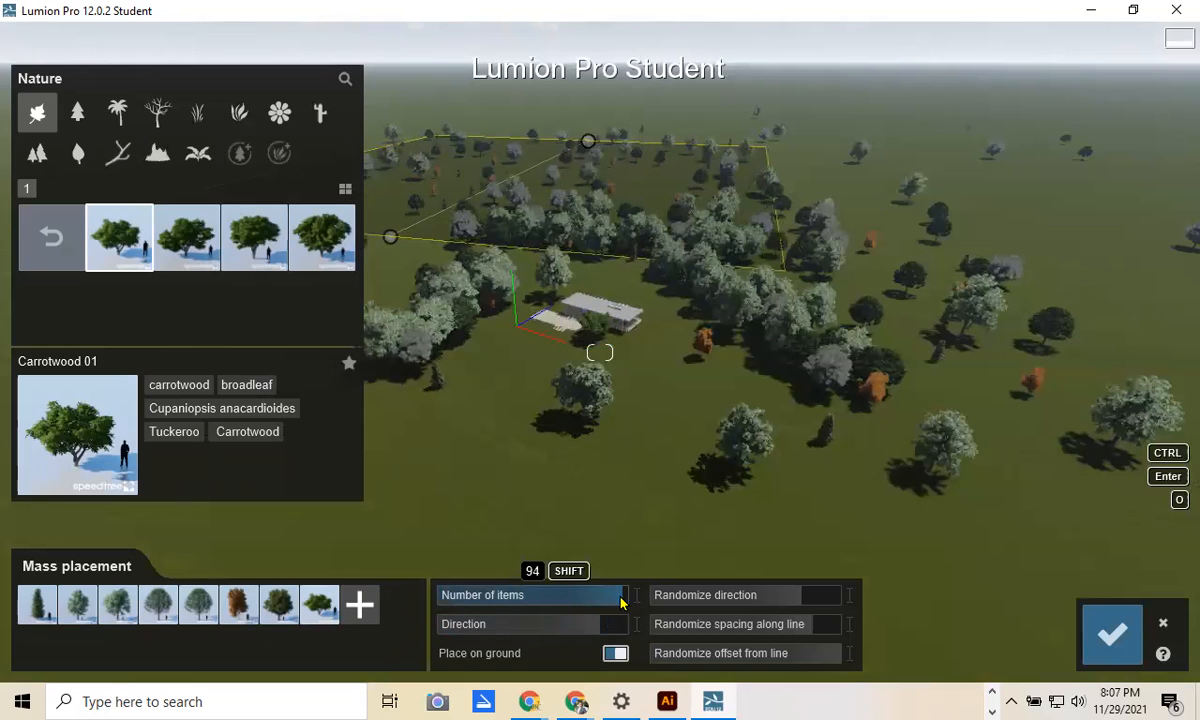
left_click(1095, 640)
Step: Mass-place a second tree cluster on the left side of the house
left_click(394, 646)
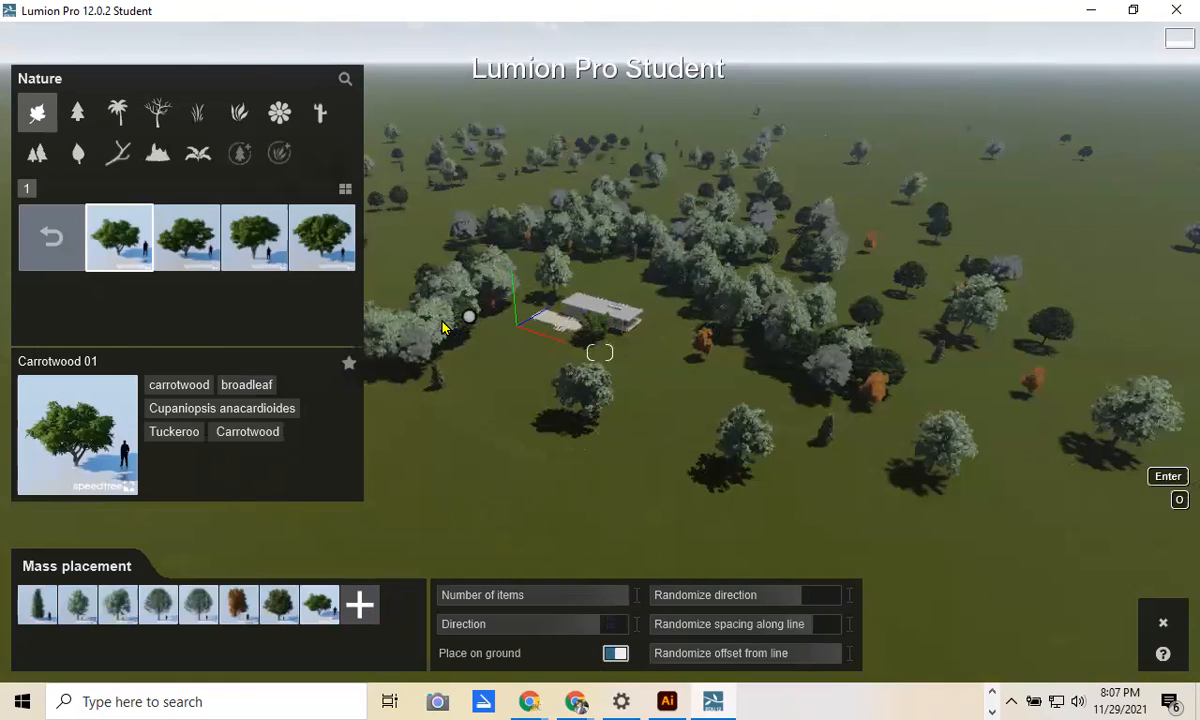
left_click(408, 311)
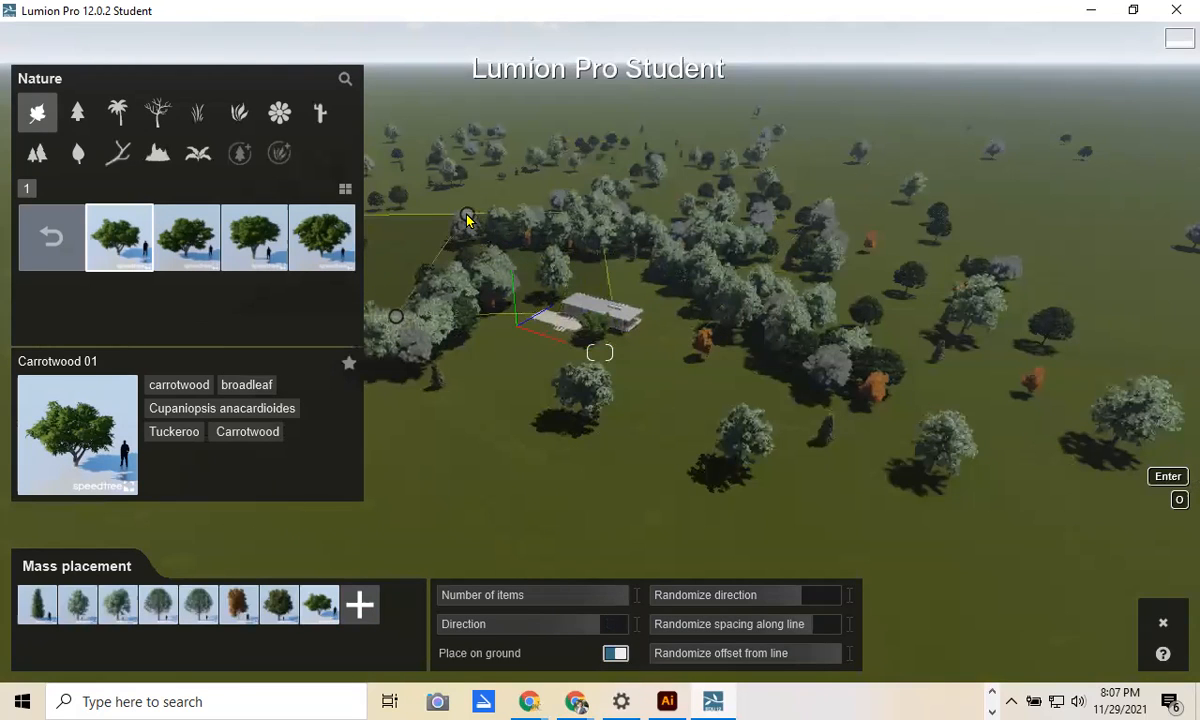
left_click(452, 220)
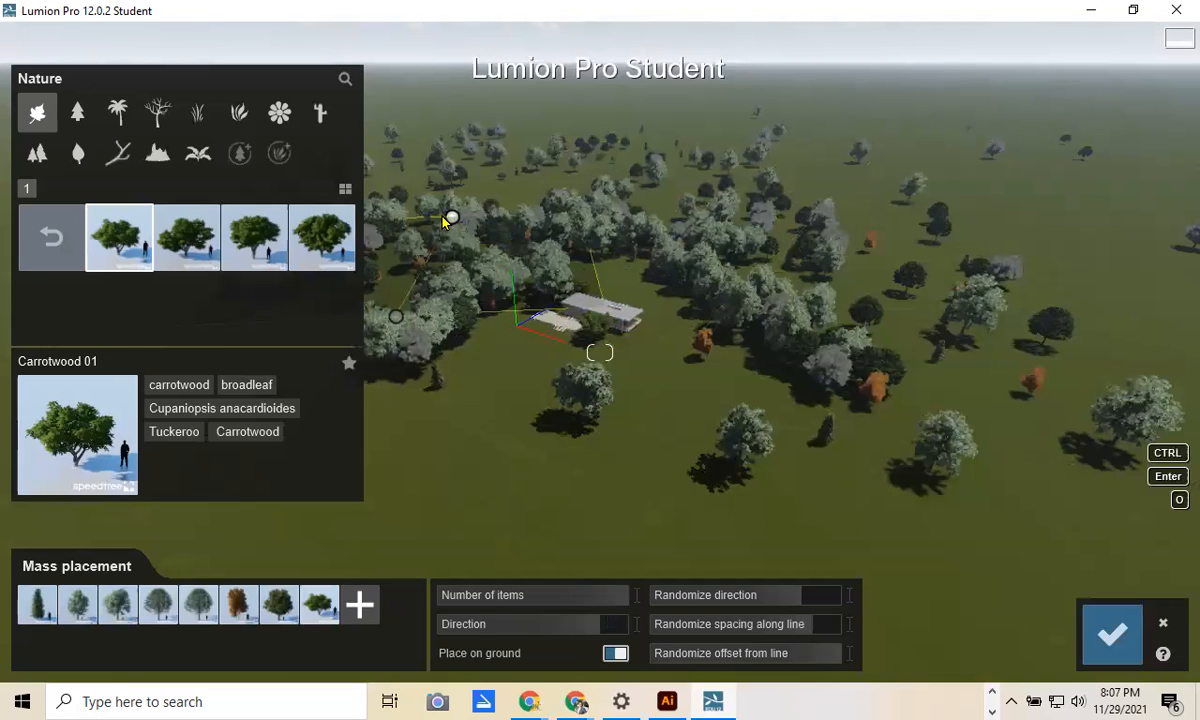
left_click(1110, 632)
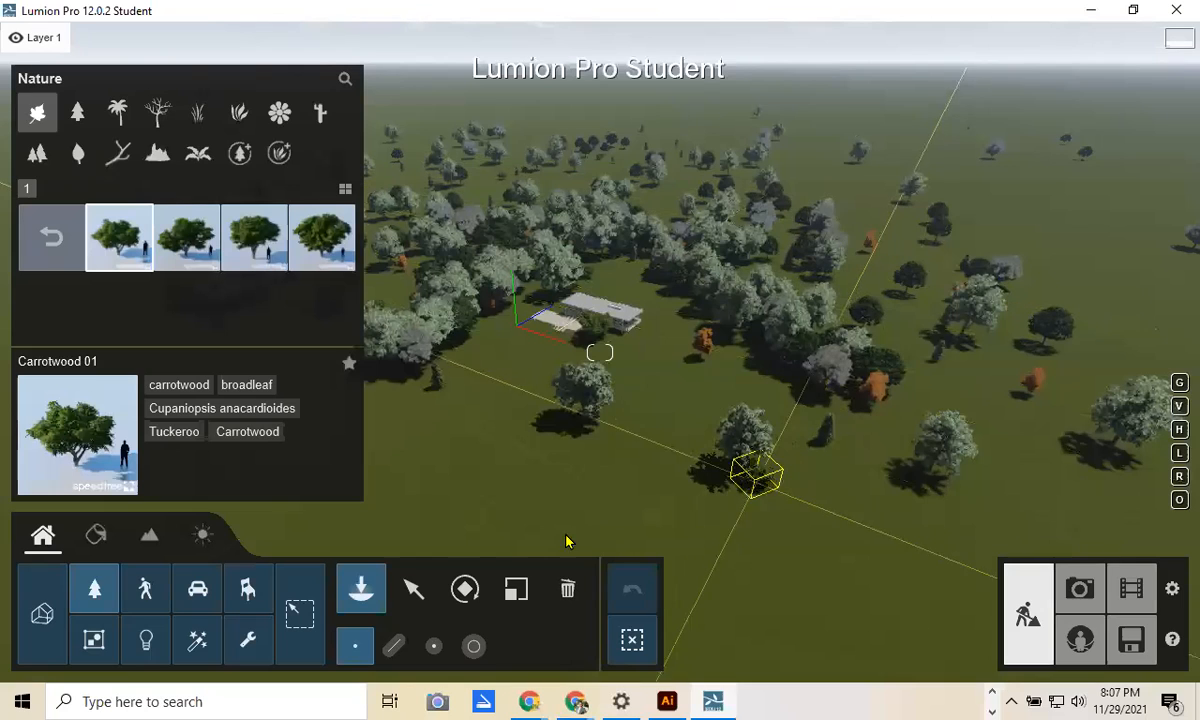
left_click(396, 646)
Step: Mass-place two more broadleaf tree areas in the foreground near the house
left_click(709, 536)
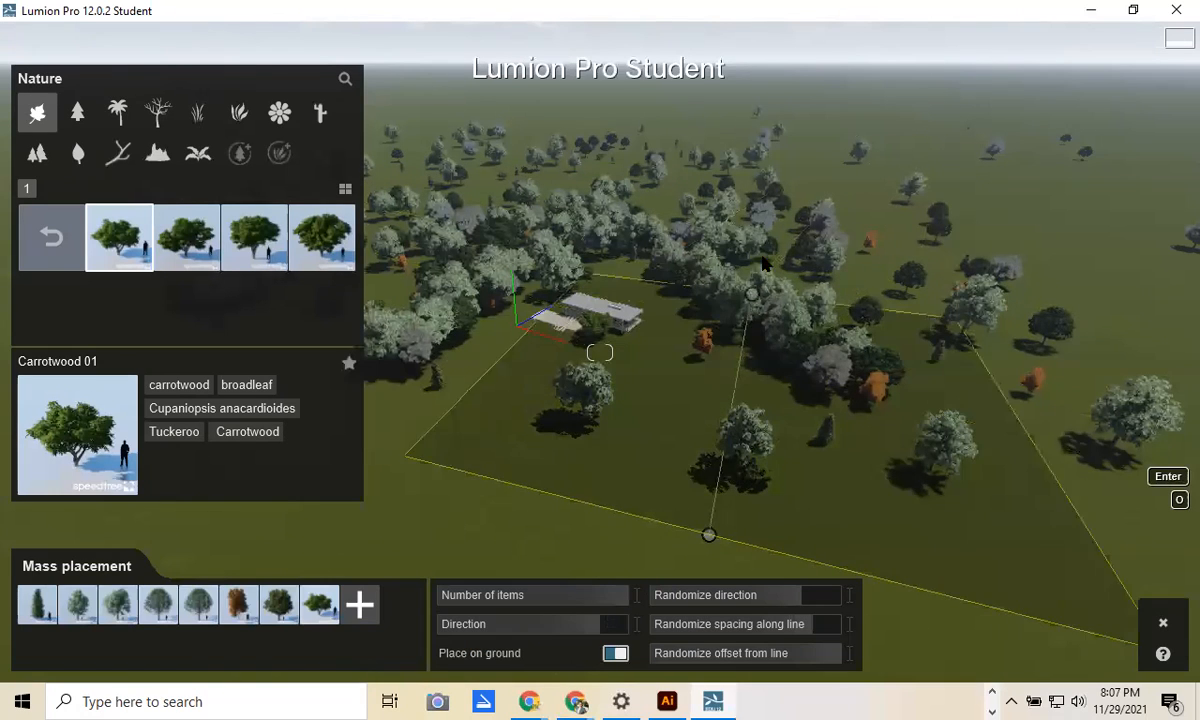
left_click(871, 342)
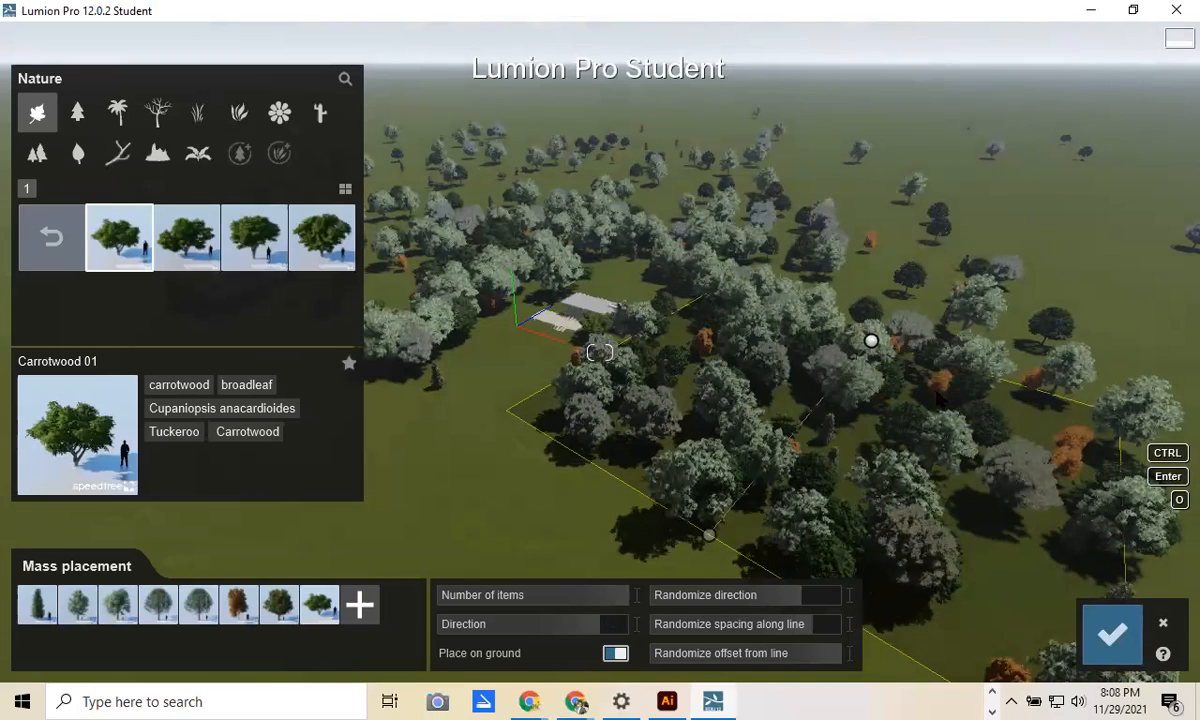
left_click(1110, 632)
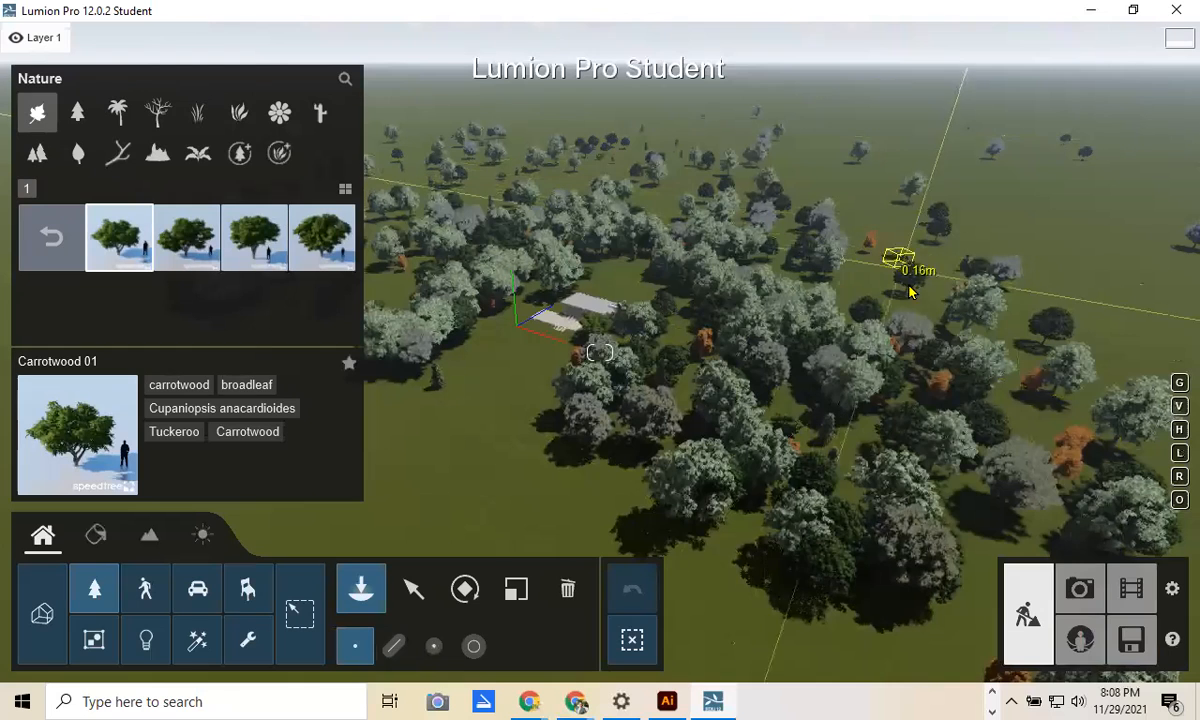
left_click(898, 367)
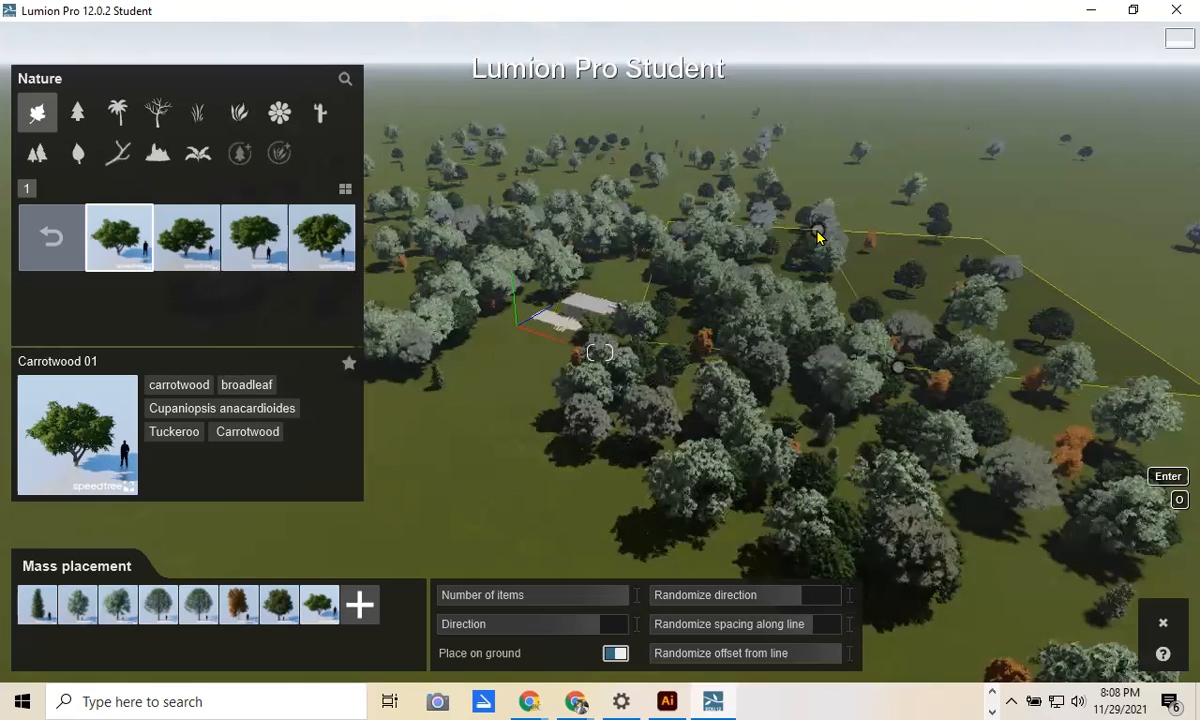
left_click(866, 314)
left_click(1110, 632)
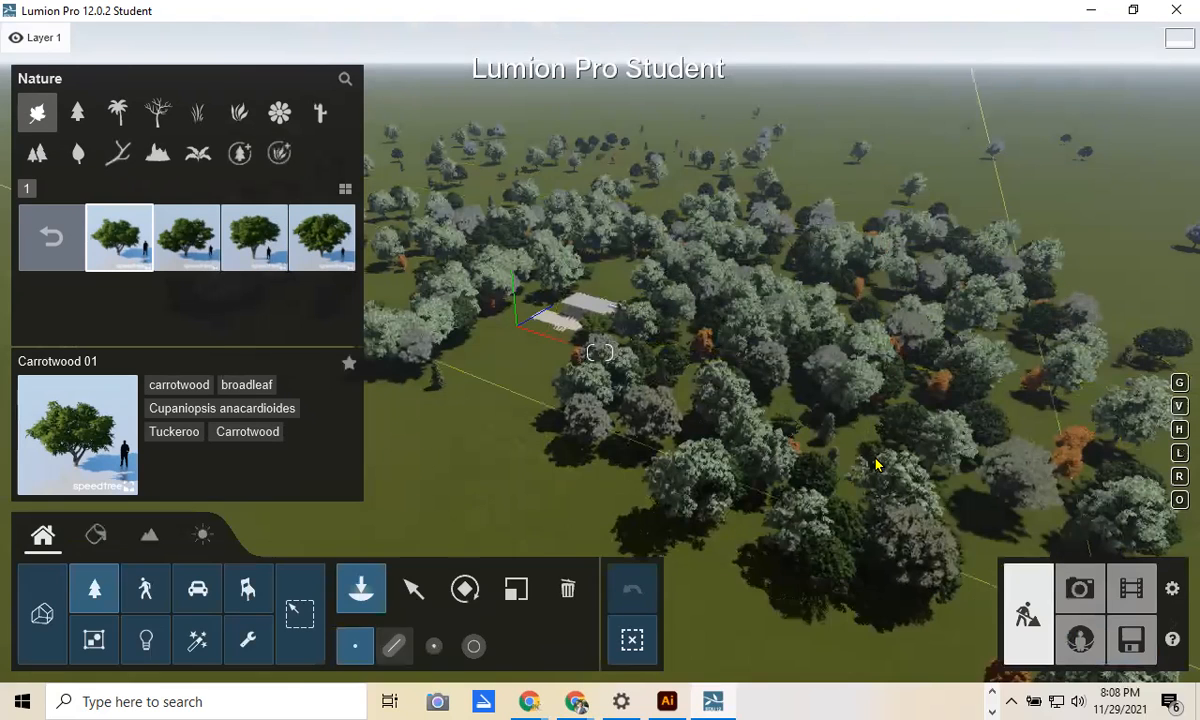
Step: Mass-place two further tree areas, one beyond the forest and one at the far right
left_click(393, 645)
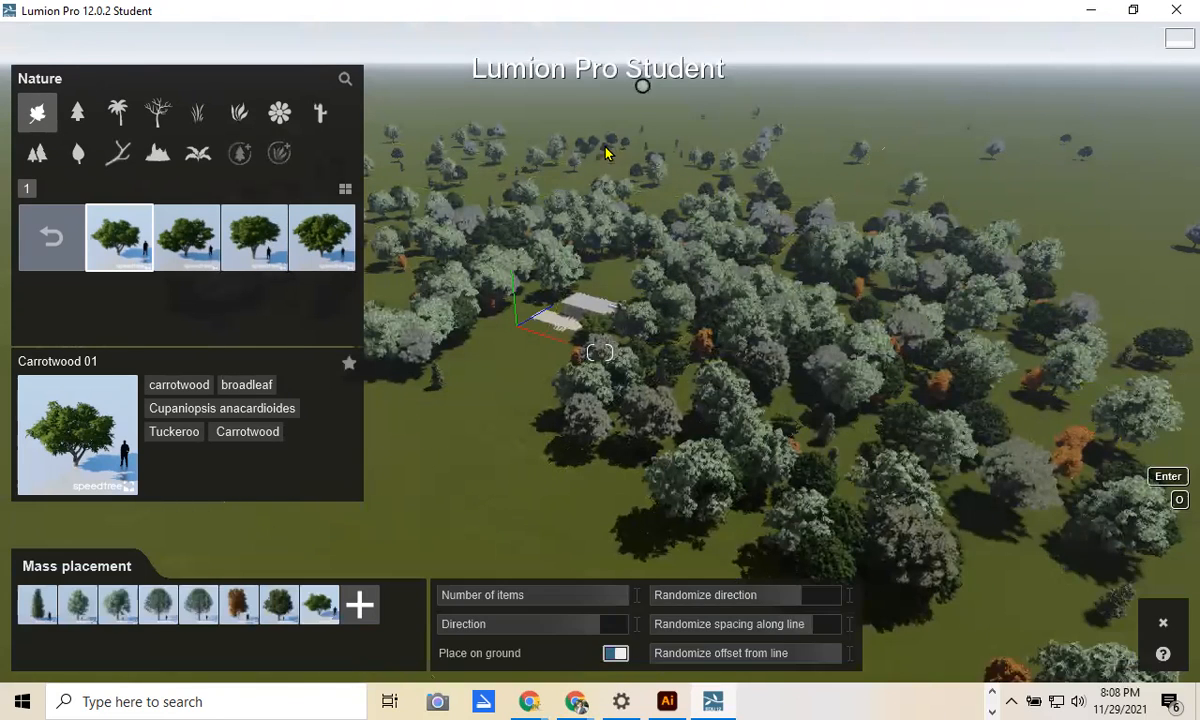
left_click(589, 140)
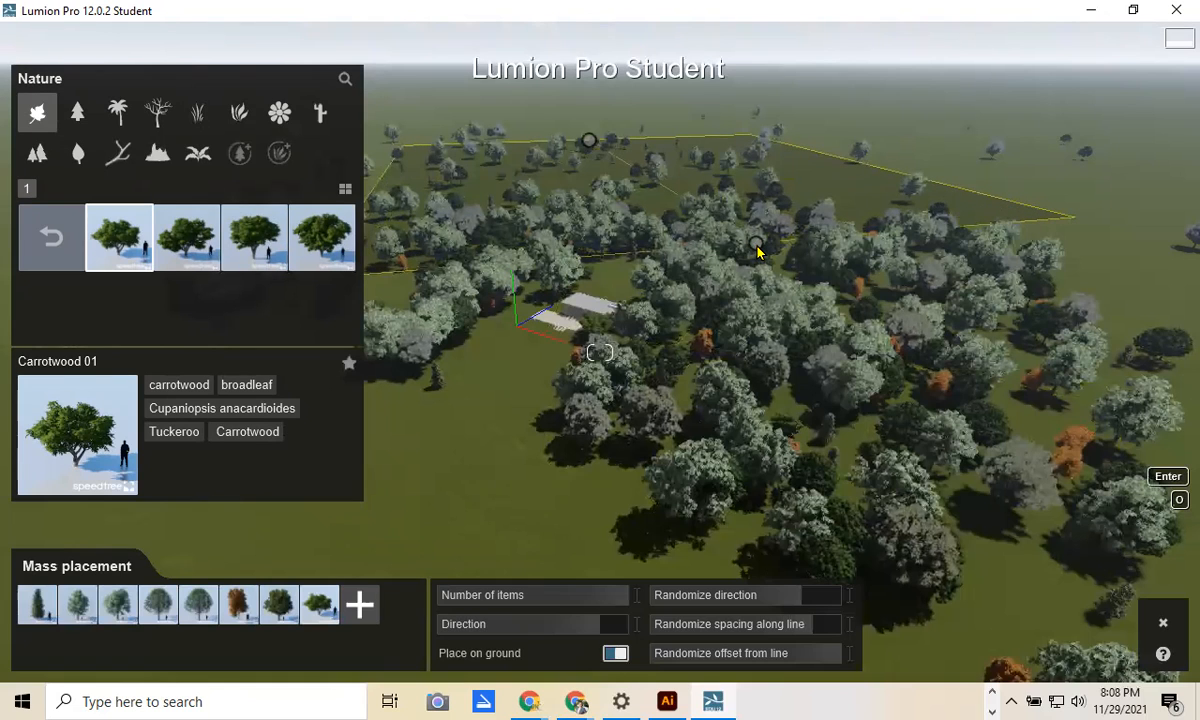
left_click(757, 248)
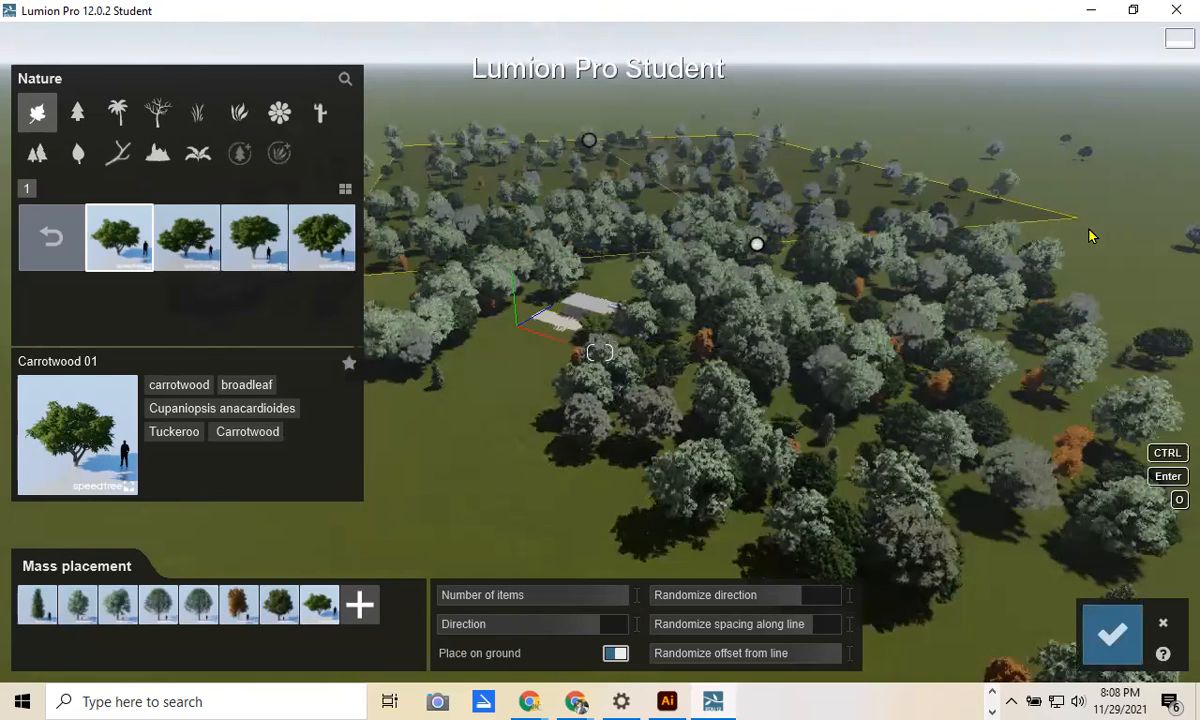
left_click(1108, 636)
left_click(393, 645)
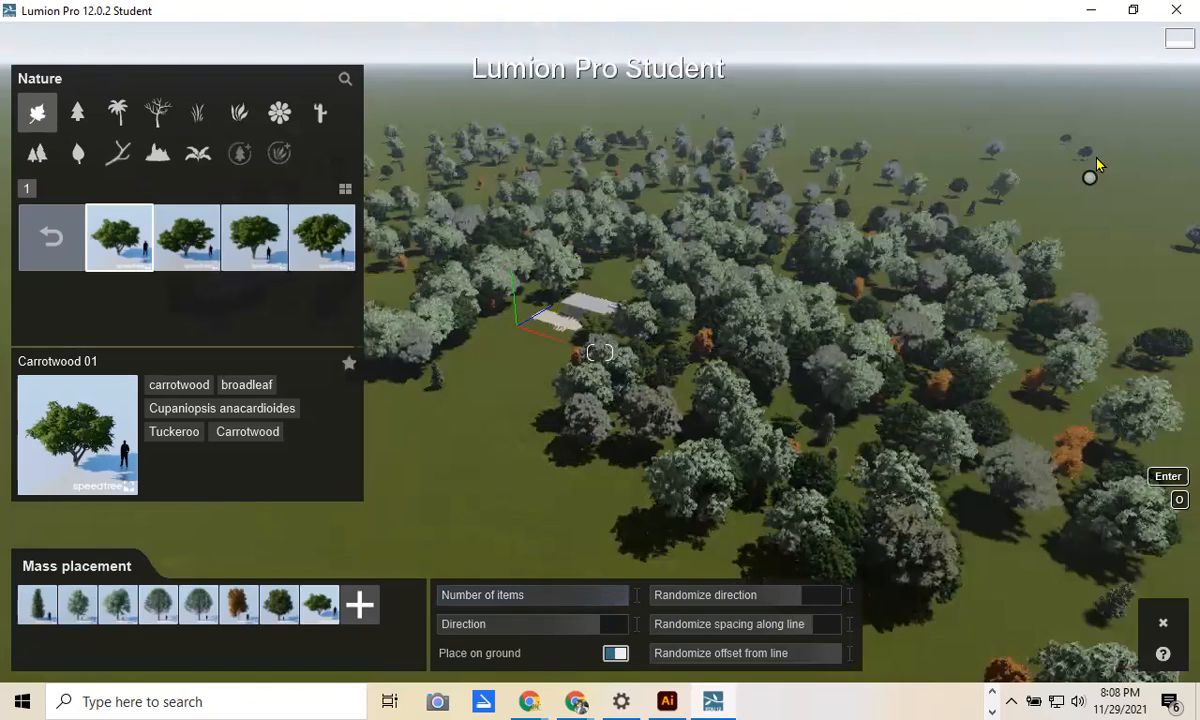
left_click(1094, 158)
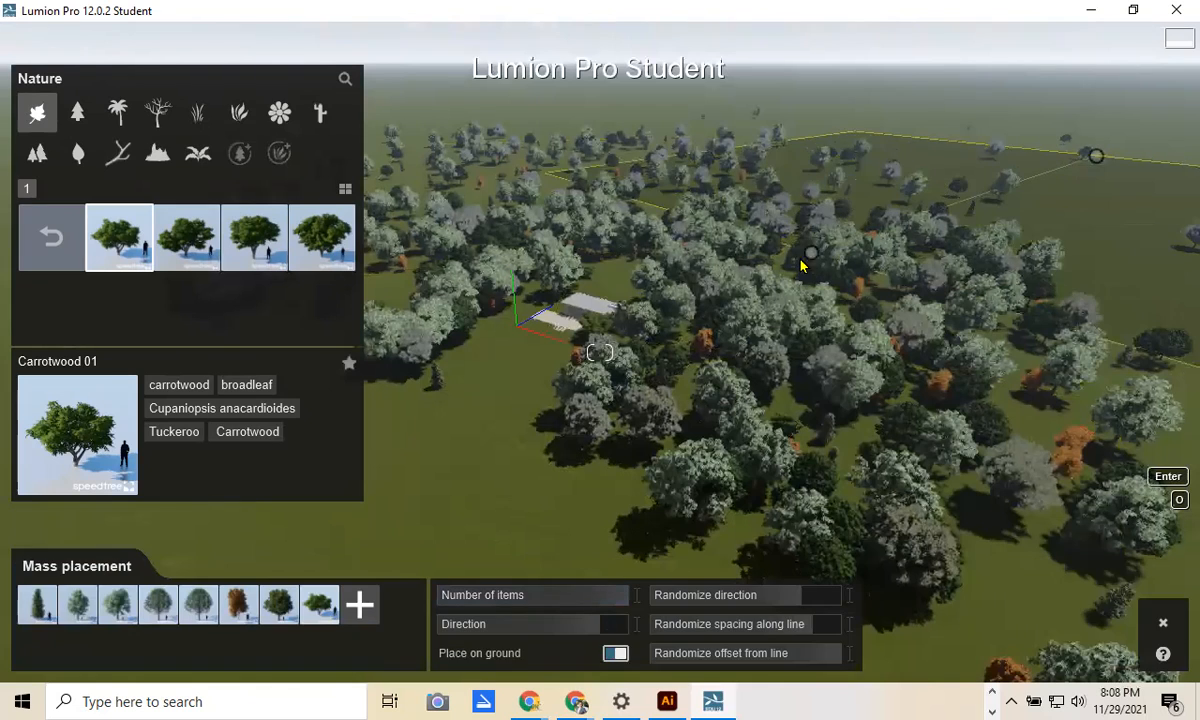
left_click(681, 298)
left_click(1110, 632)
right_click_drag(450, 421, 420, 280)
Step: Fly over to the house and delete the Carrotwood tree standing on its roof
key("w")
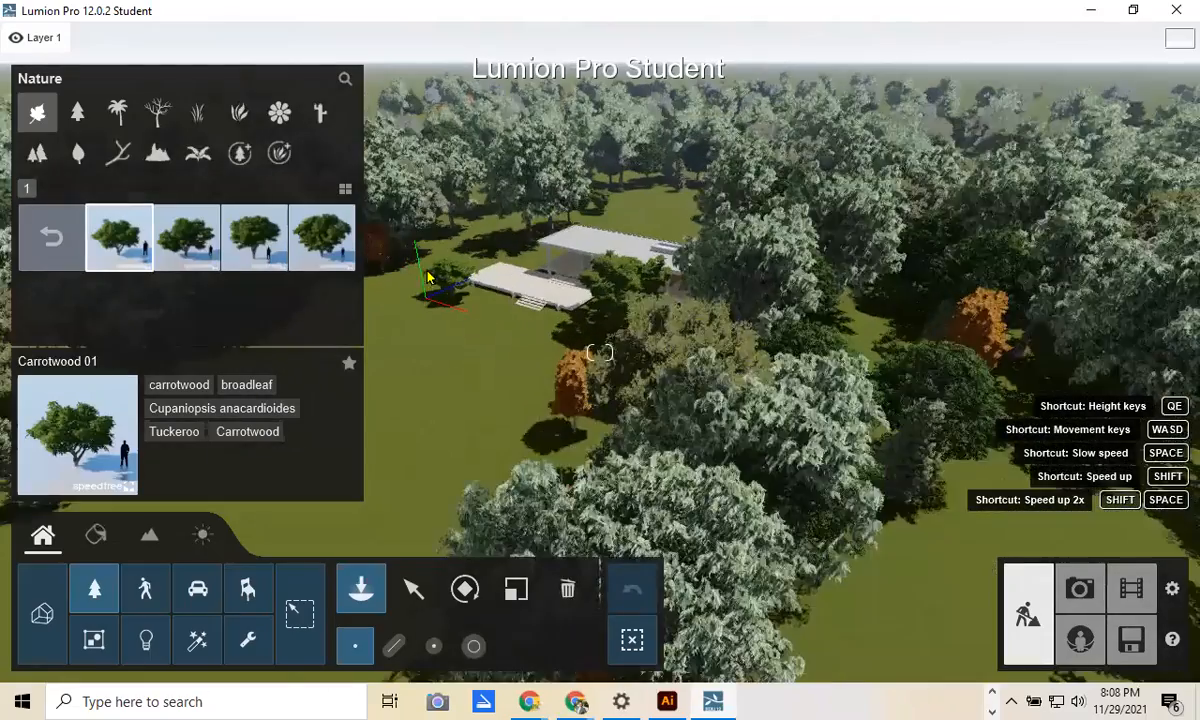
key("w")
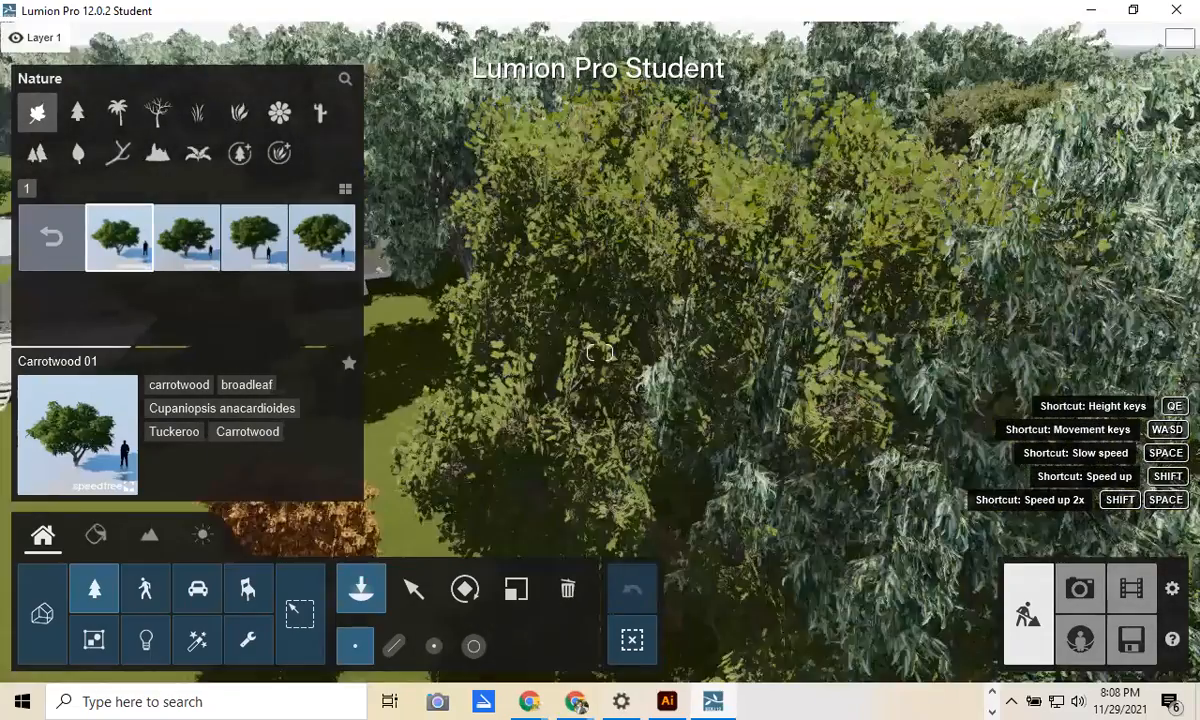
key("q")
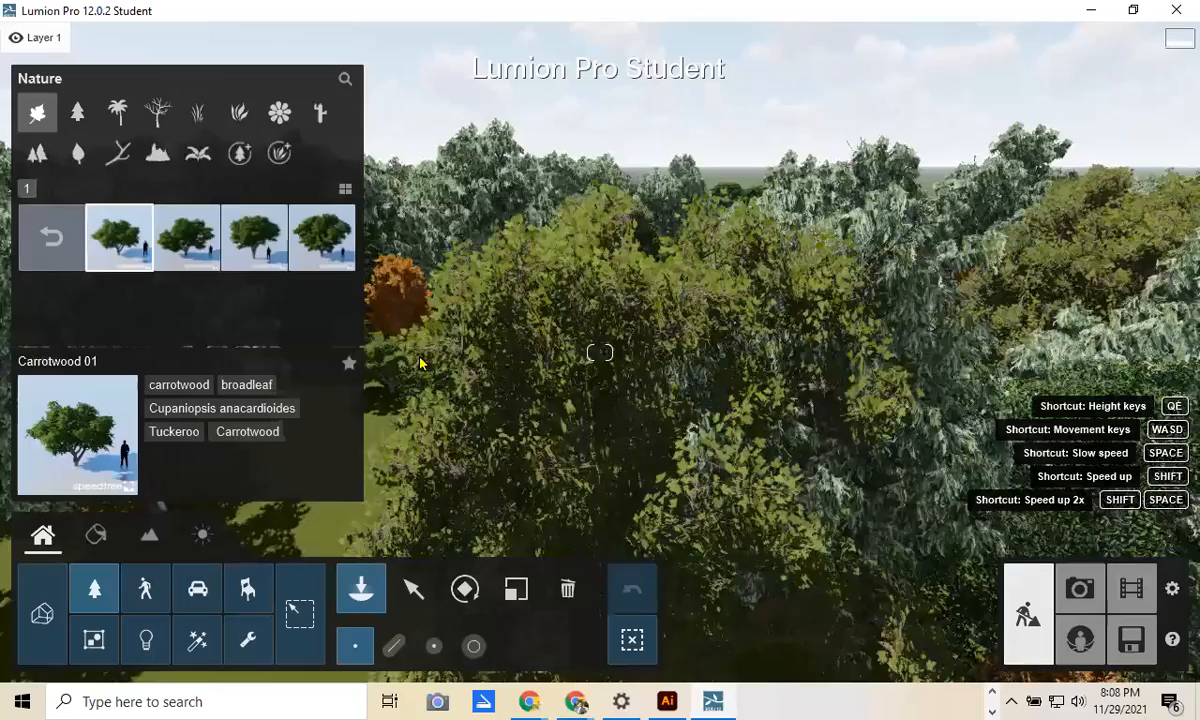
key("w")
key("a")
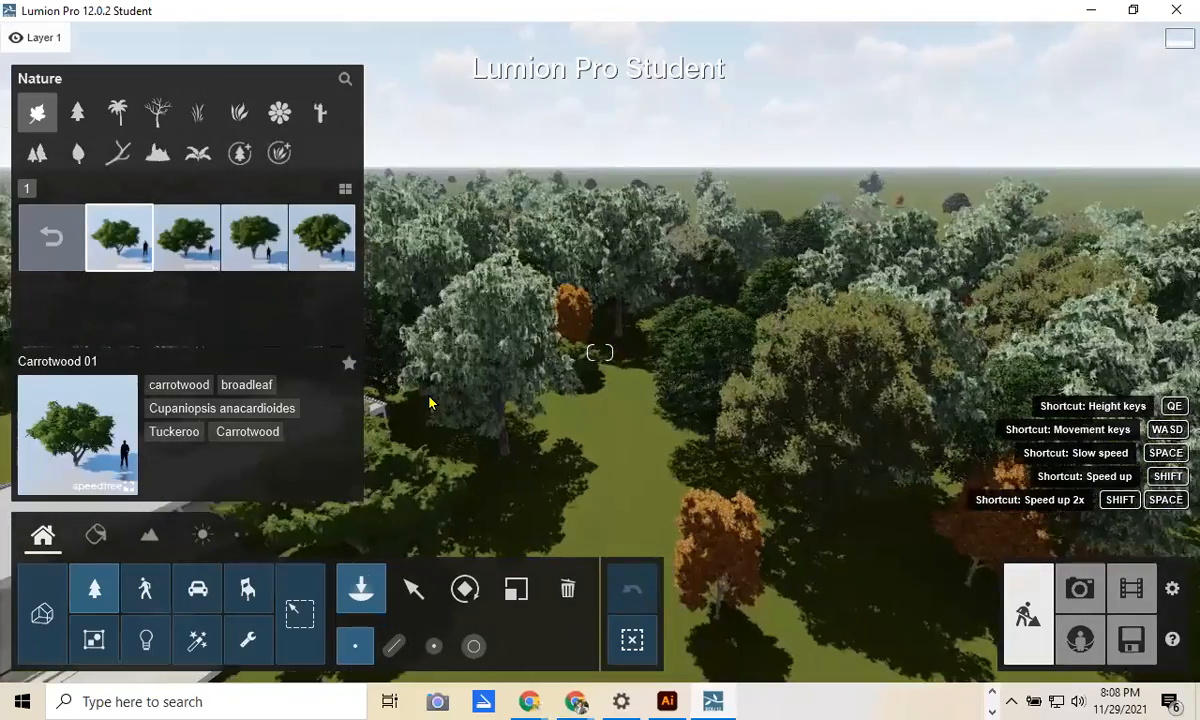
key("s")
key("a")
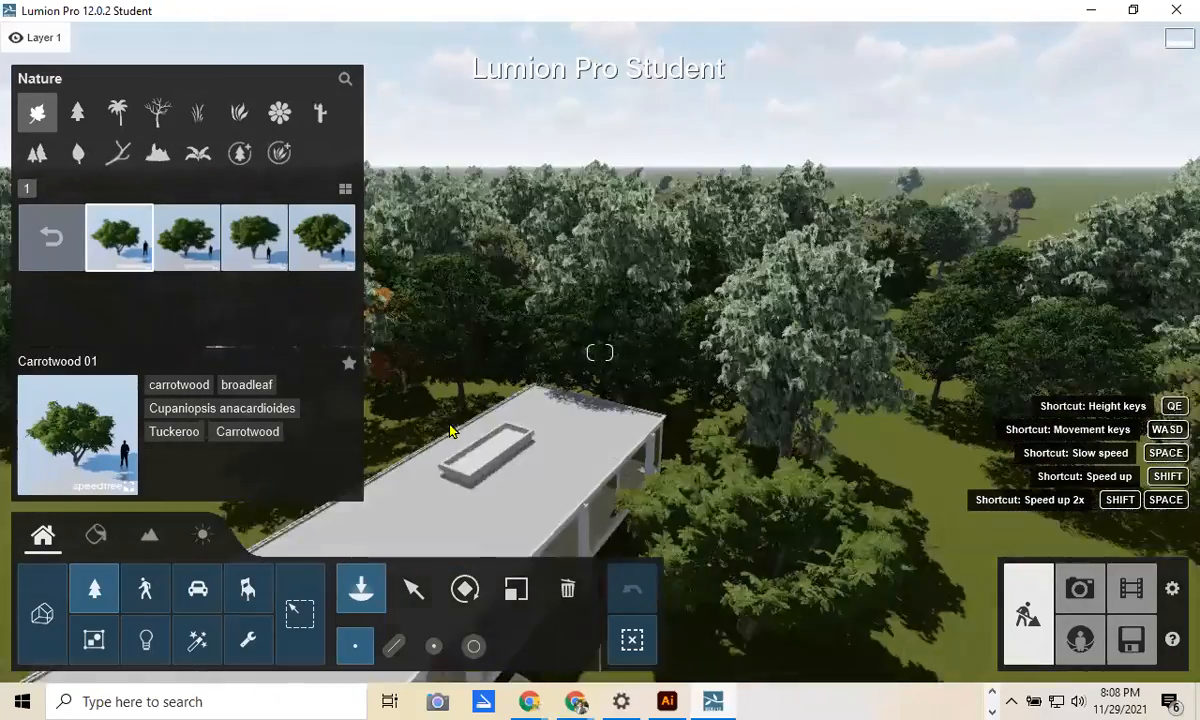
left_click(567, 589)
left_click(413, 589)
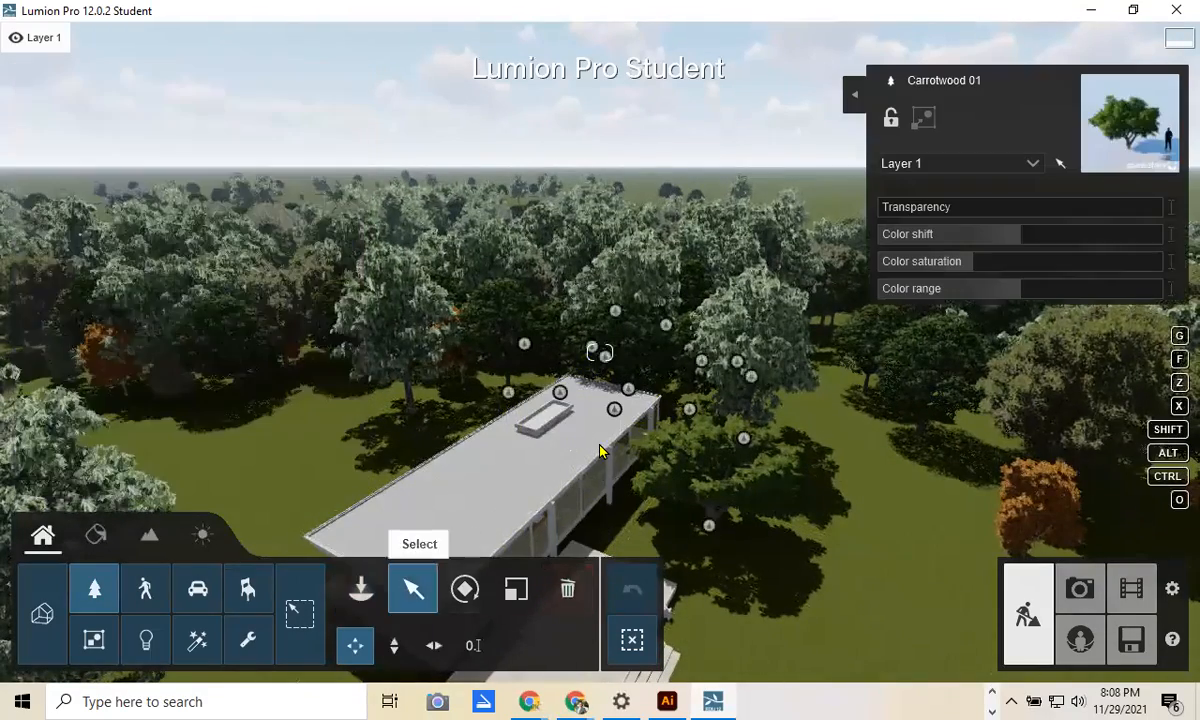
Step: Lower the camera below the canopy to eye level and frame the whole house
key("s")
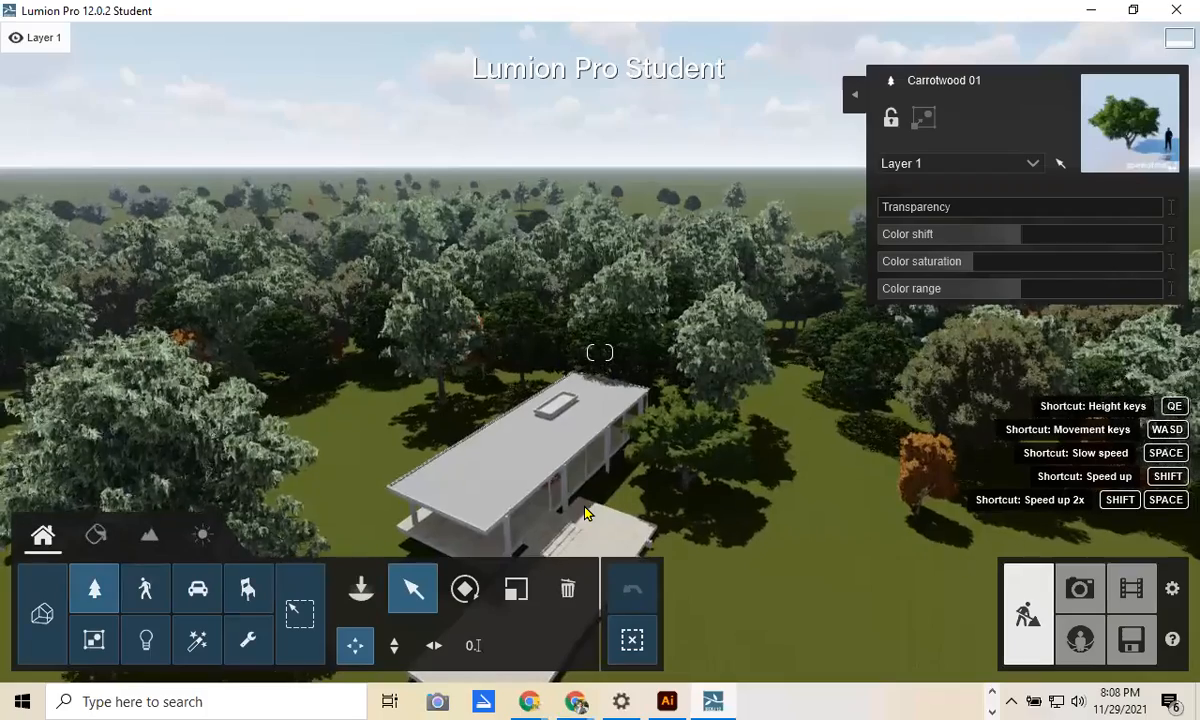
key("e")
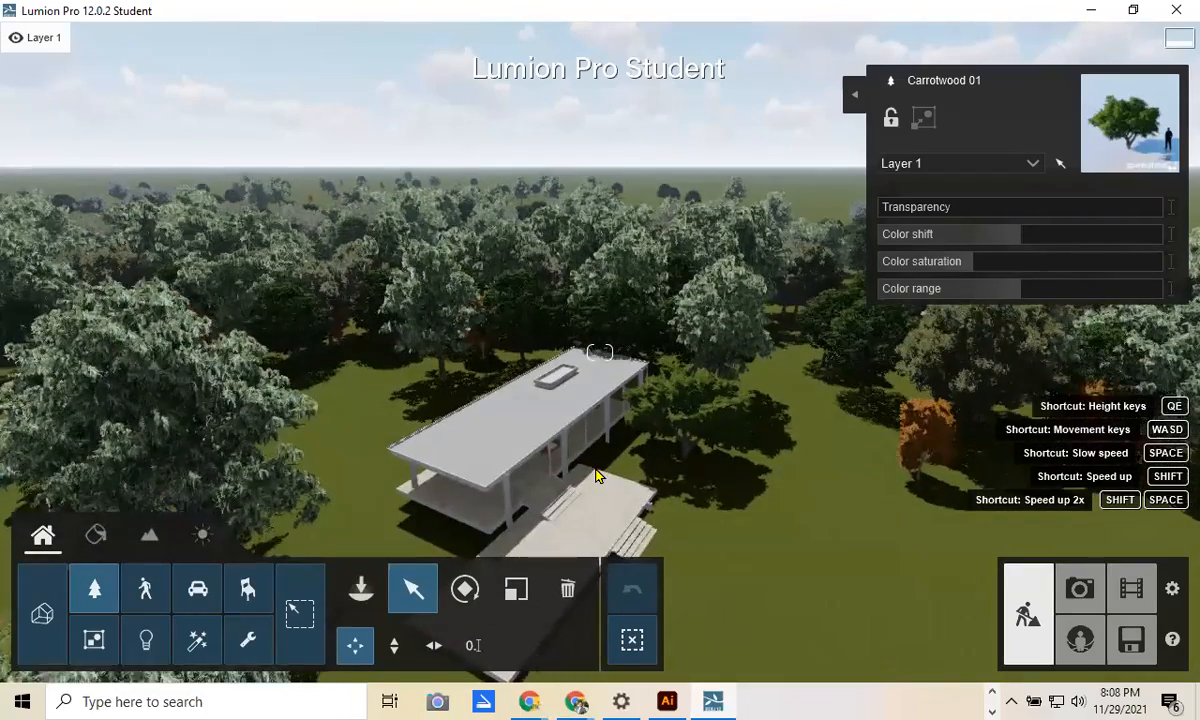
key("e")
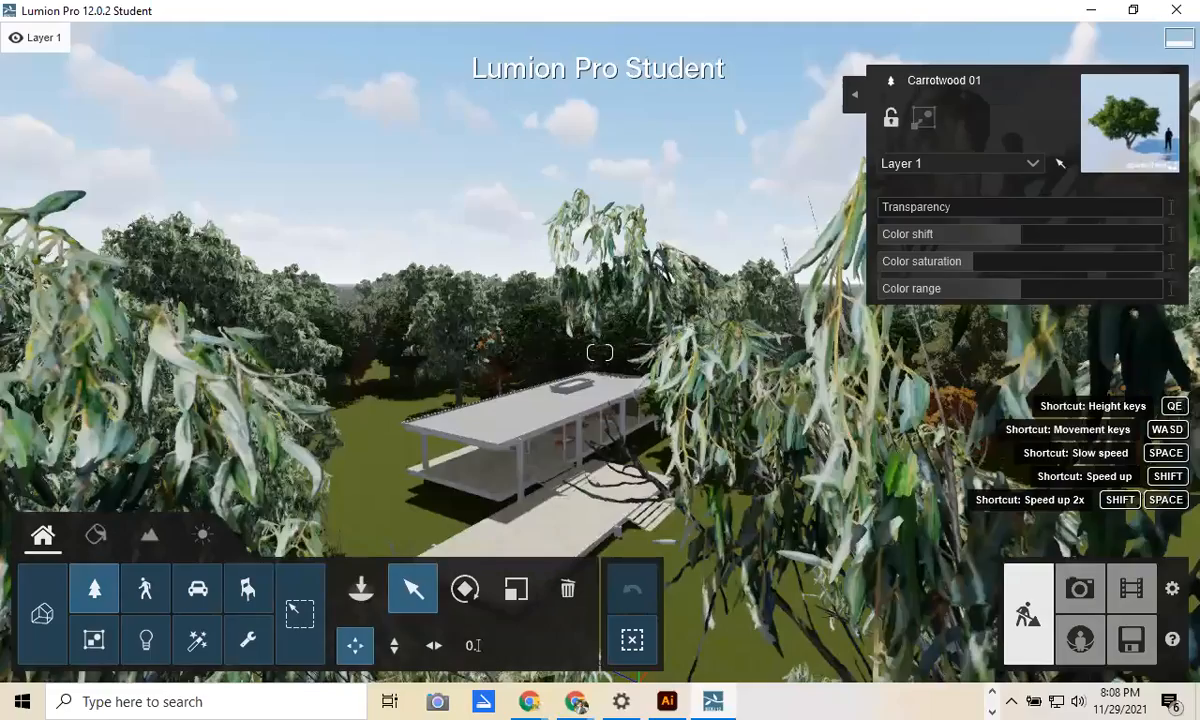
key("e")
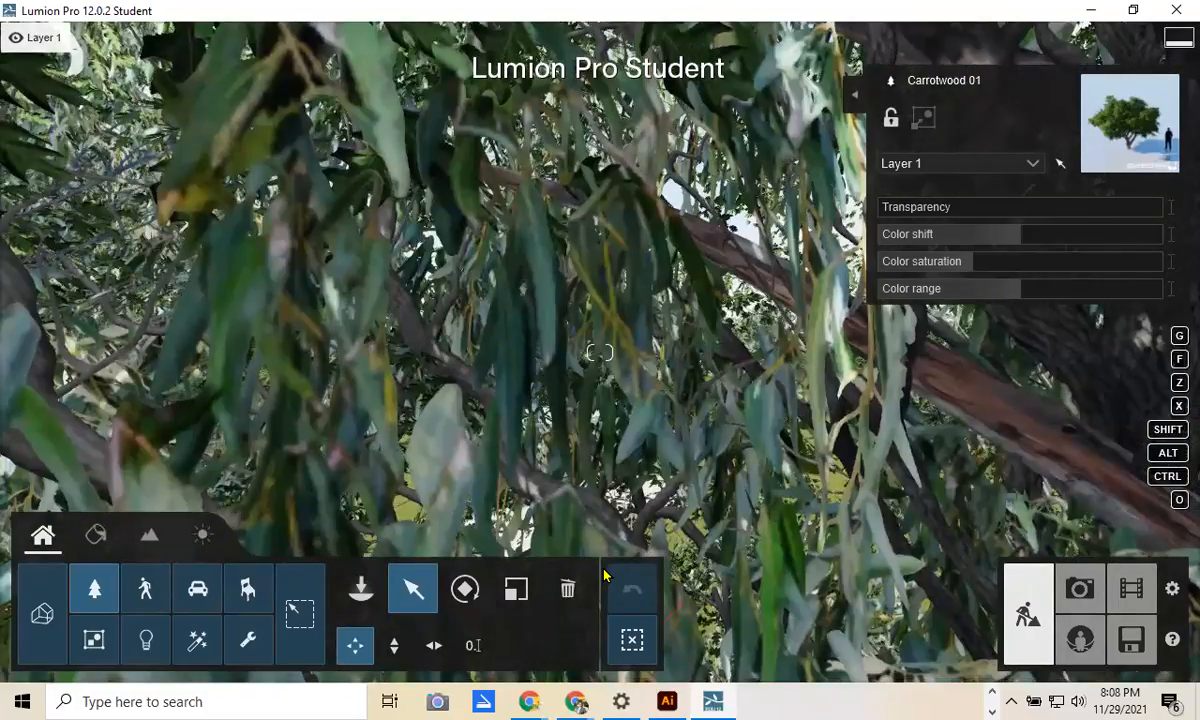
key("e")
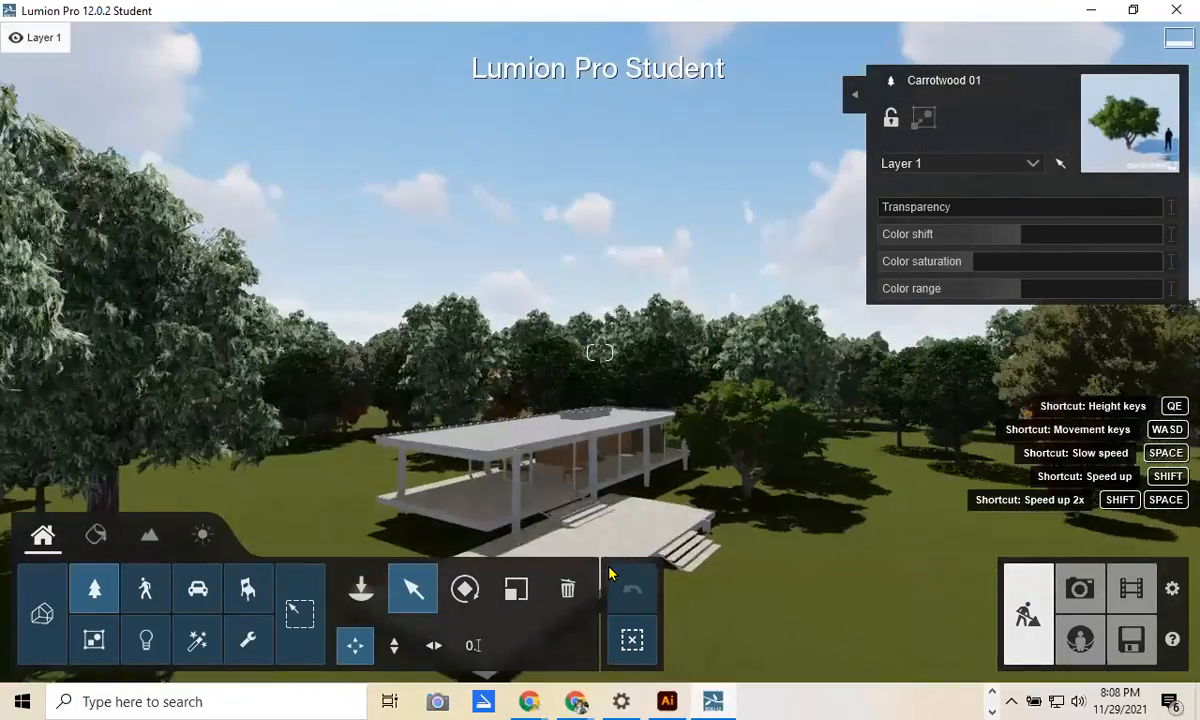
key("e")
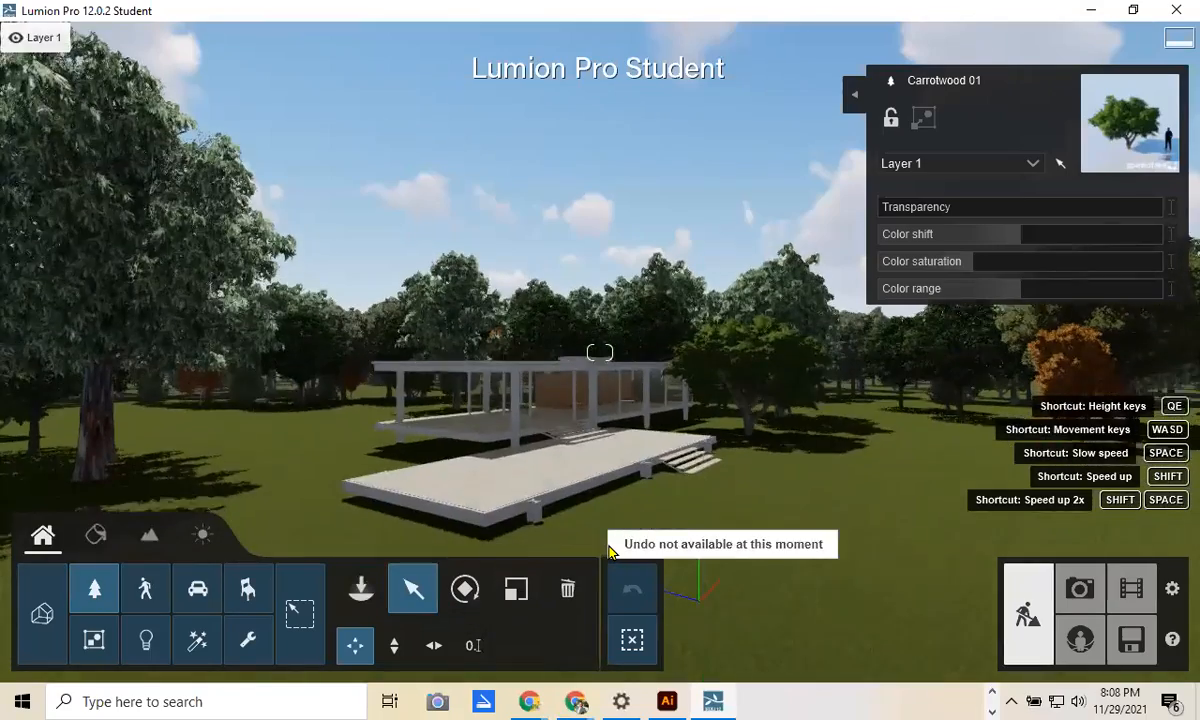
key("e")
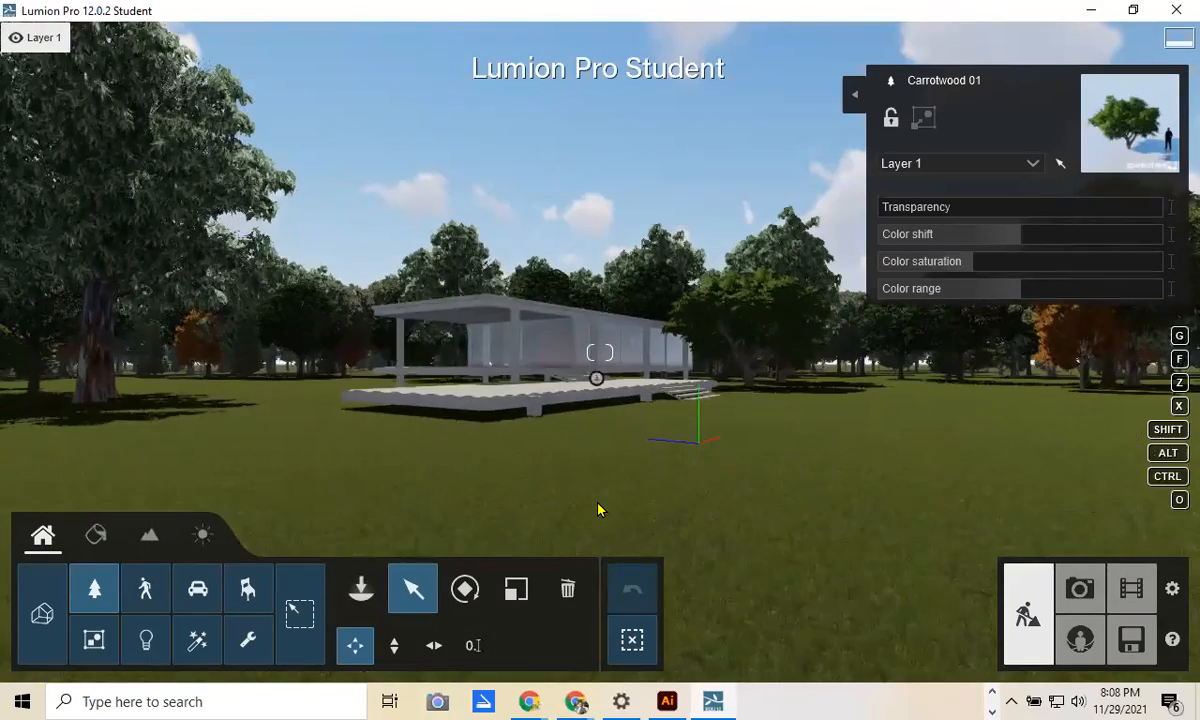
key("w")
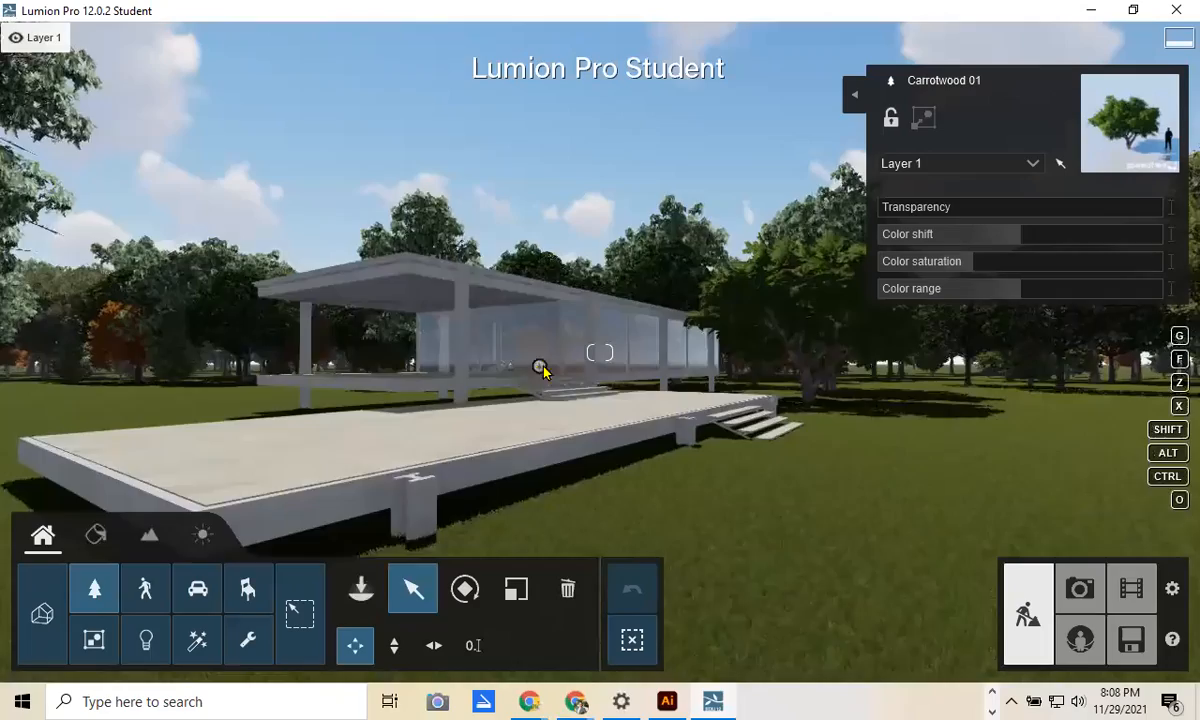
middle_click_drag(637, 404, 843, 411)
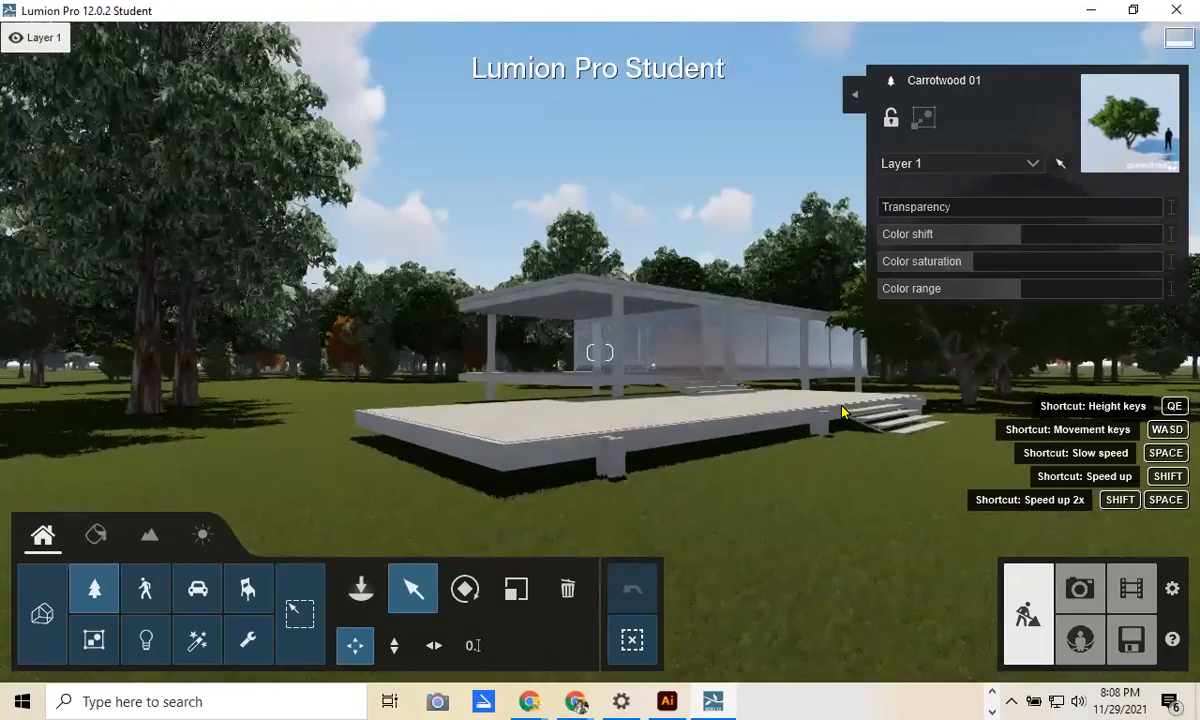
key("w")
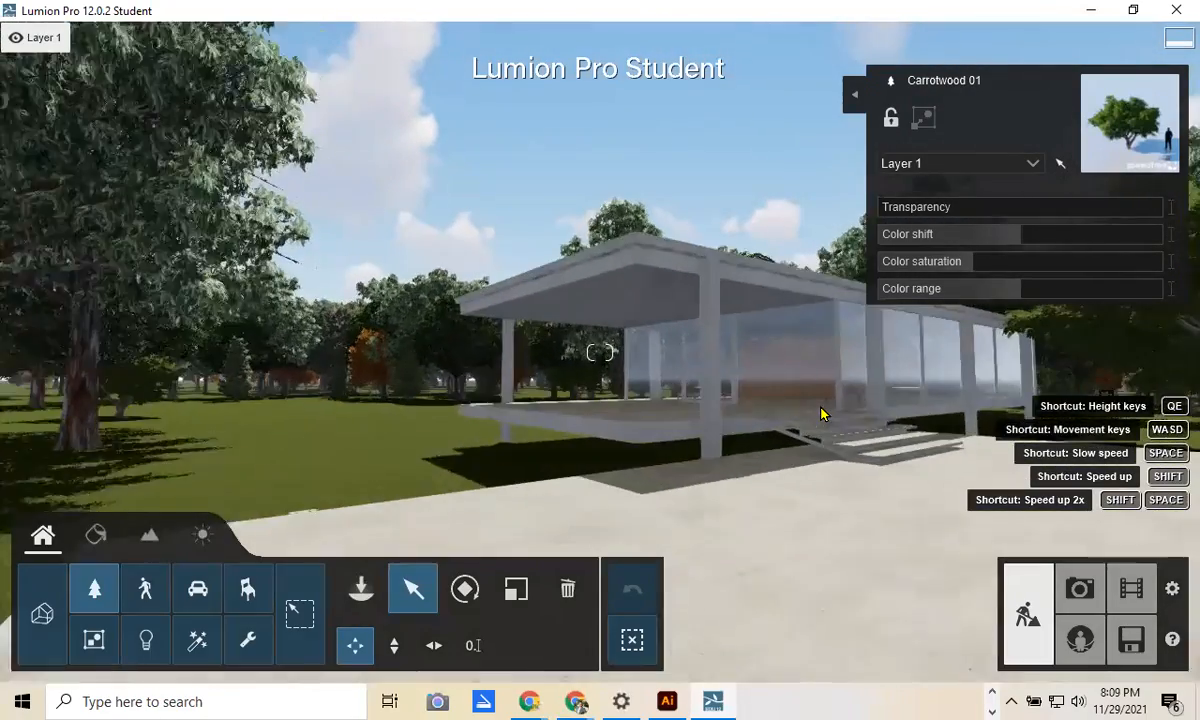
key("s")
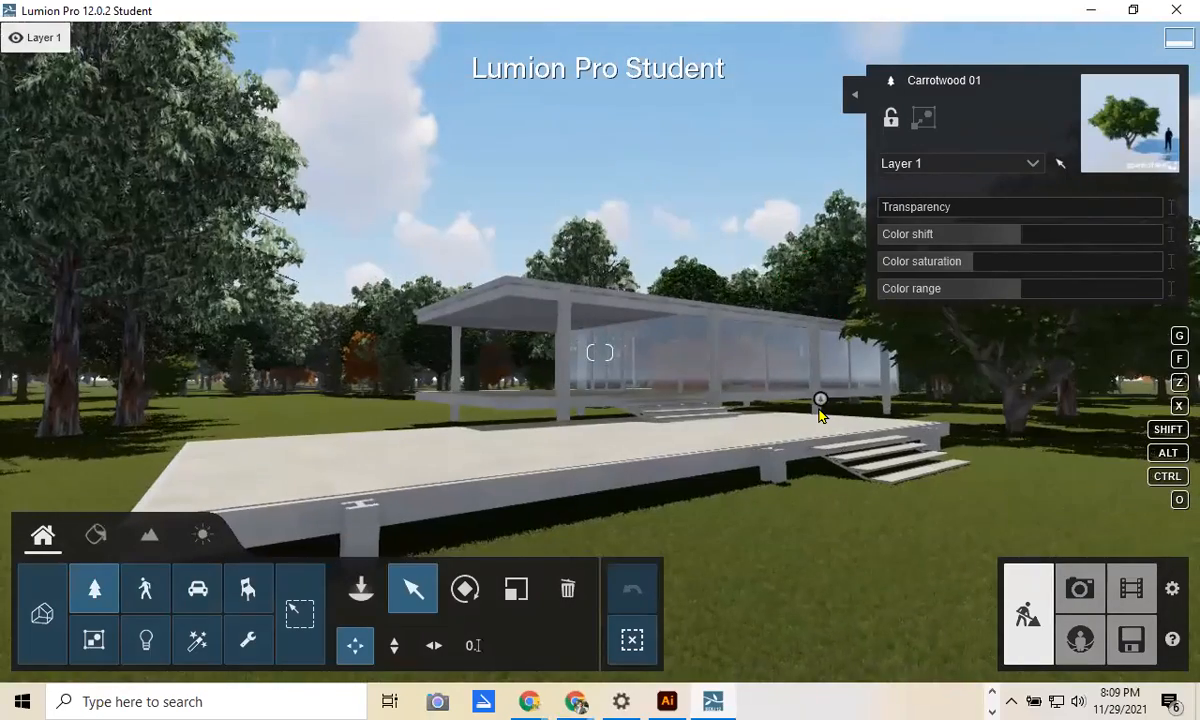
key("s")
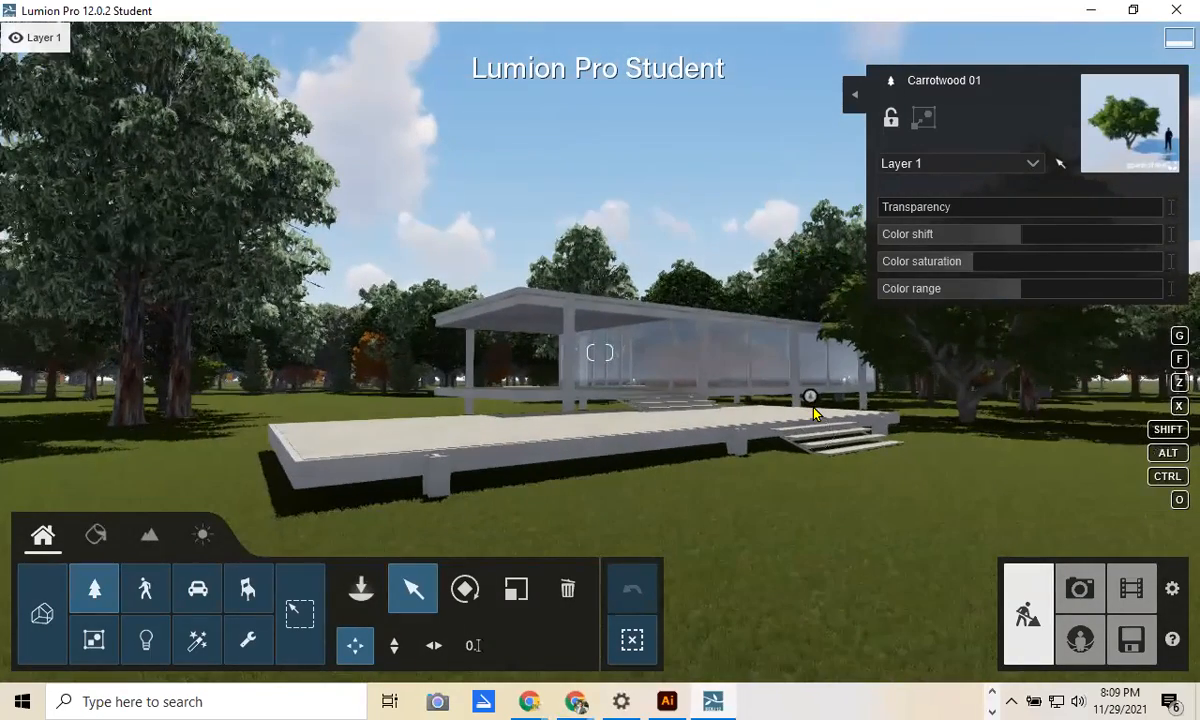
Step: Switch to Photo mode and pick the Realistic rendering style
left_click(1079, 586)
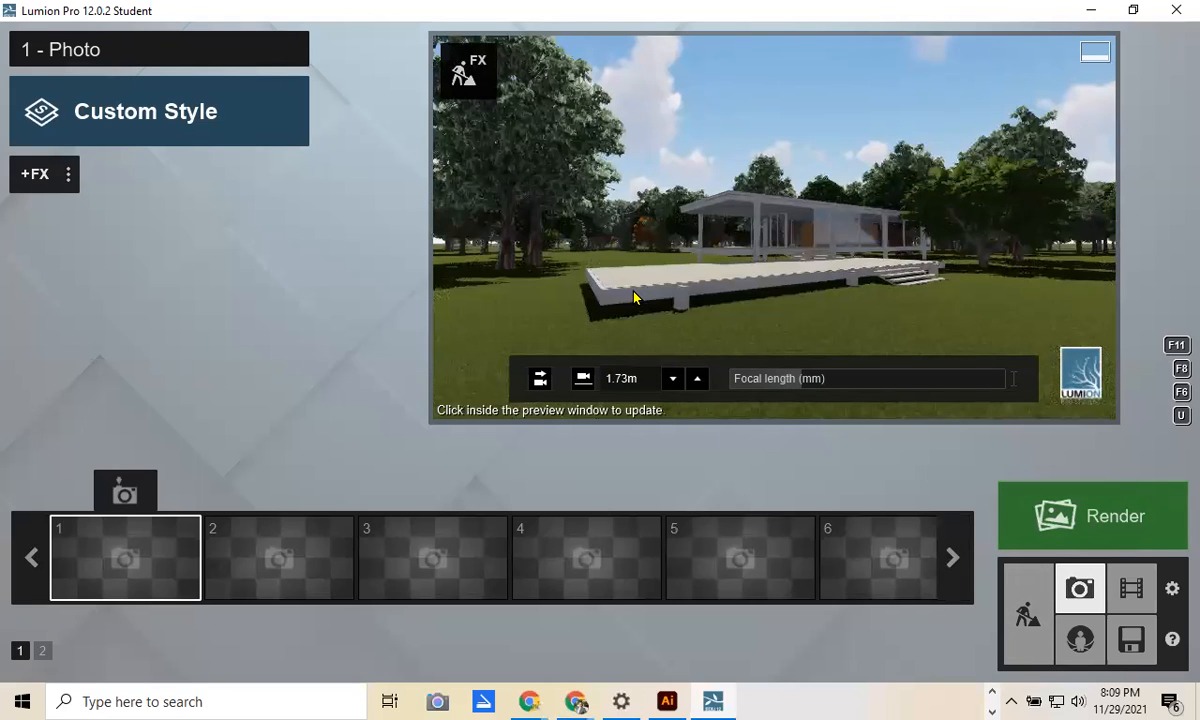
left_click(185, 123)
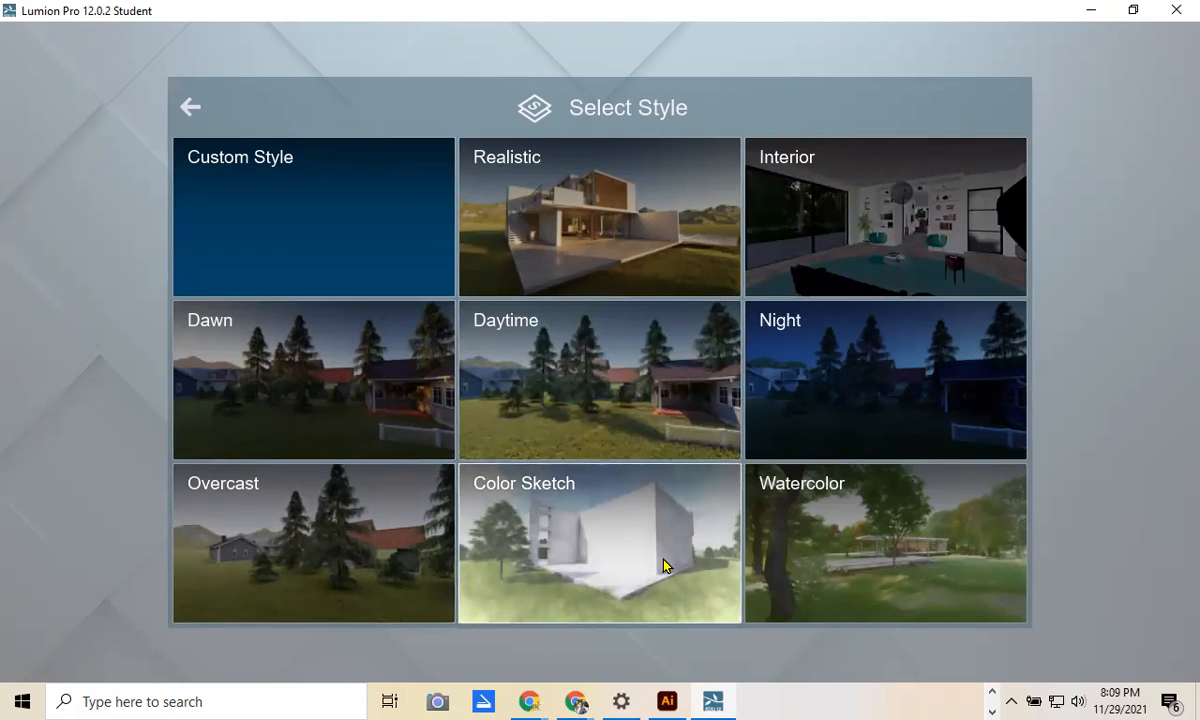
left_click(581, 236)
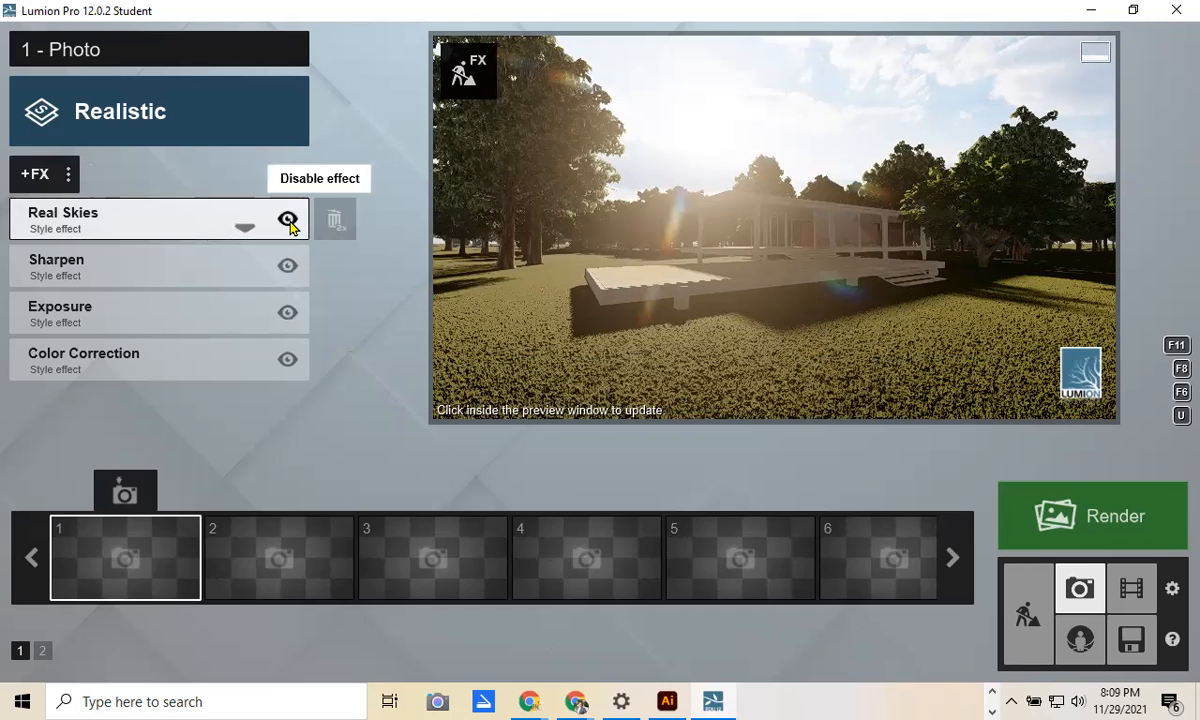
Step: Inspect the Real Skies effect settings, then toggle Real Skies off and back on
left_click(190, 225)
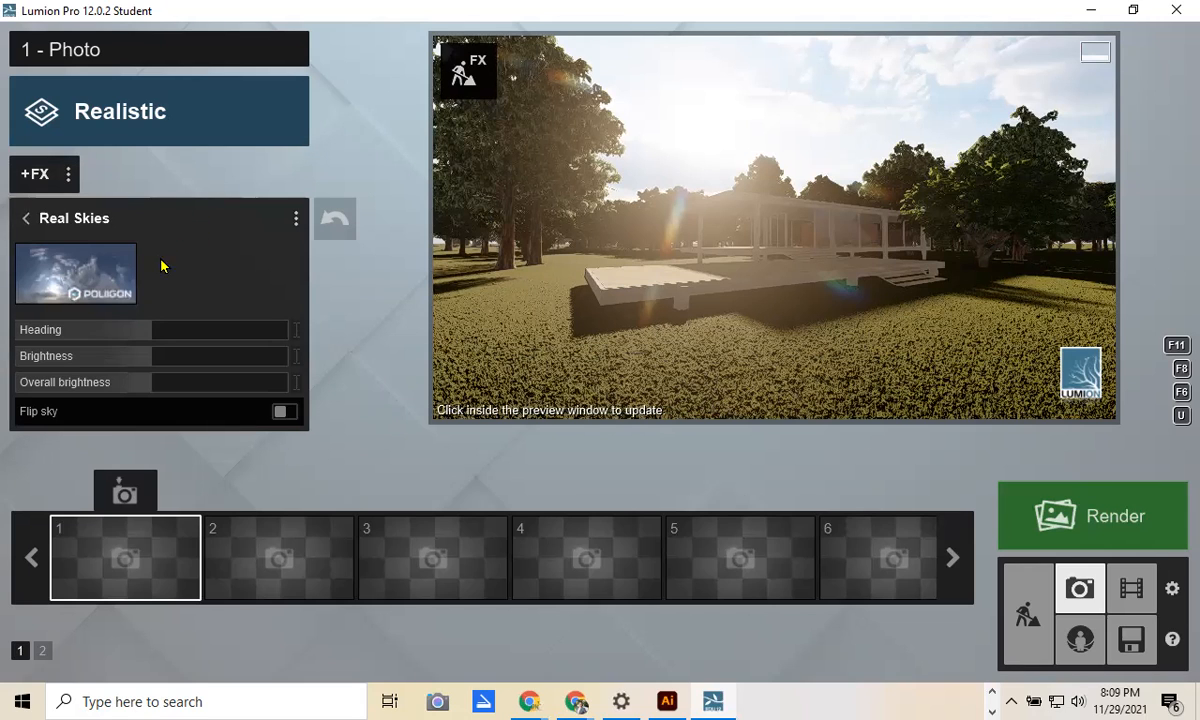
left_click(26, 218)
left_click(286, 222)
left_click(288, 222)
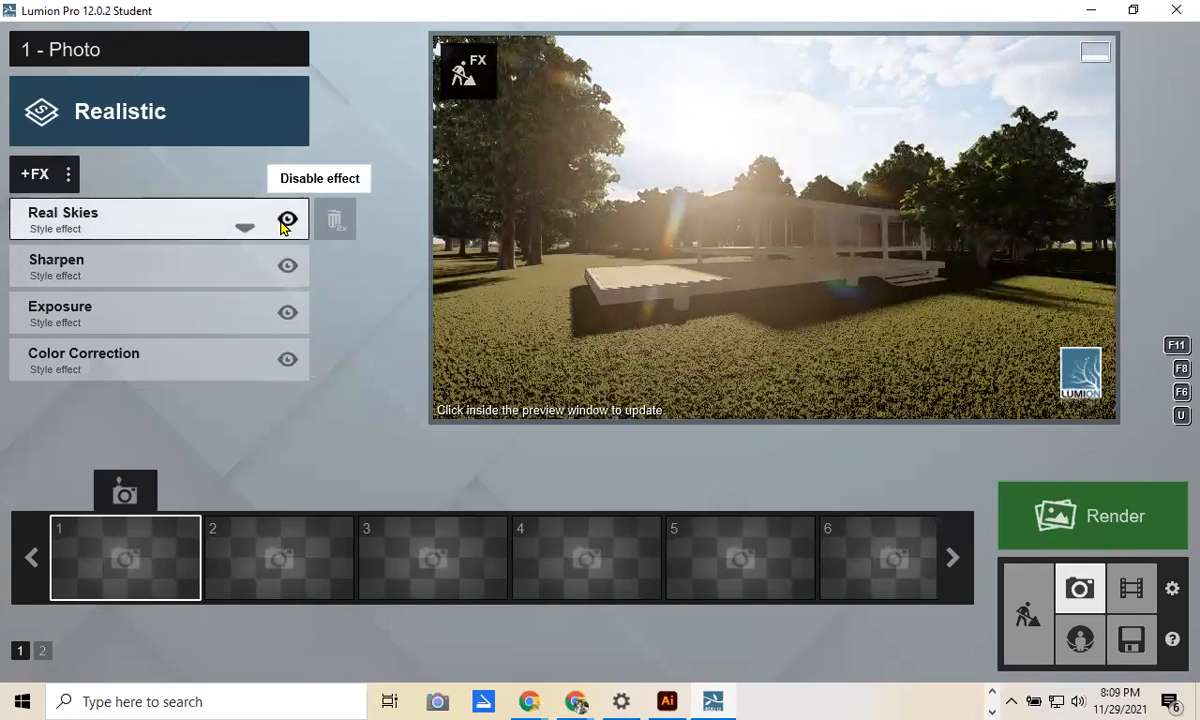
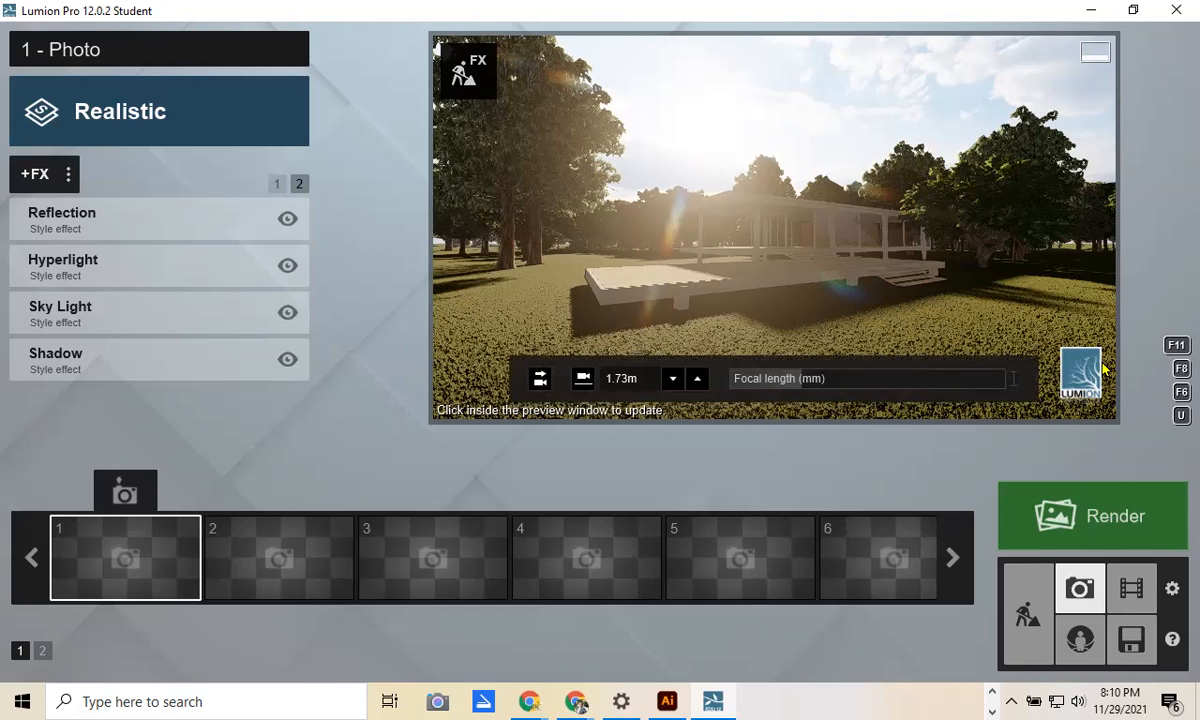
Step: Turn the view slightly right and open the Select Photo Effect library
right_click_drag(791, 305, 835, 307)
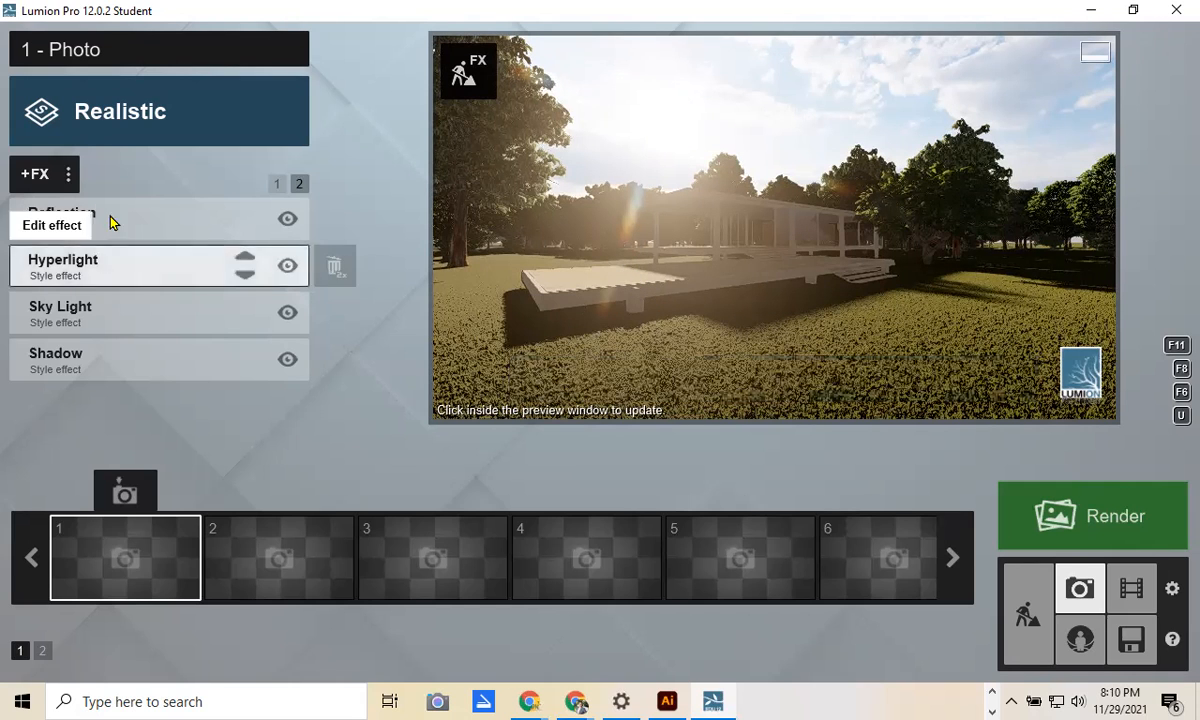
left_click(48, 177)
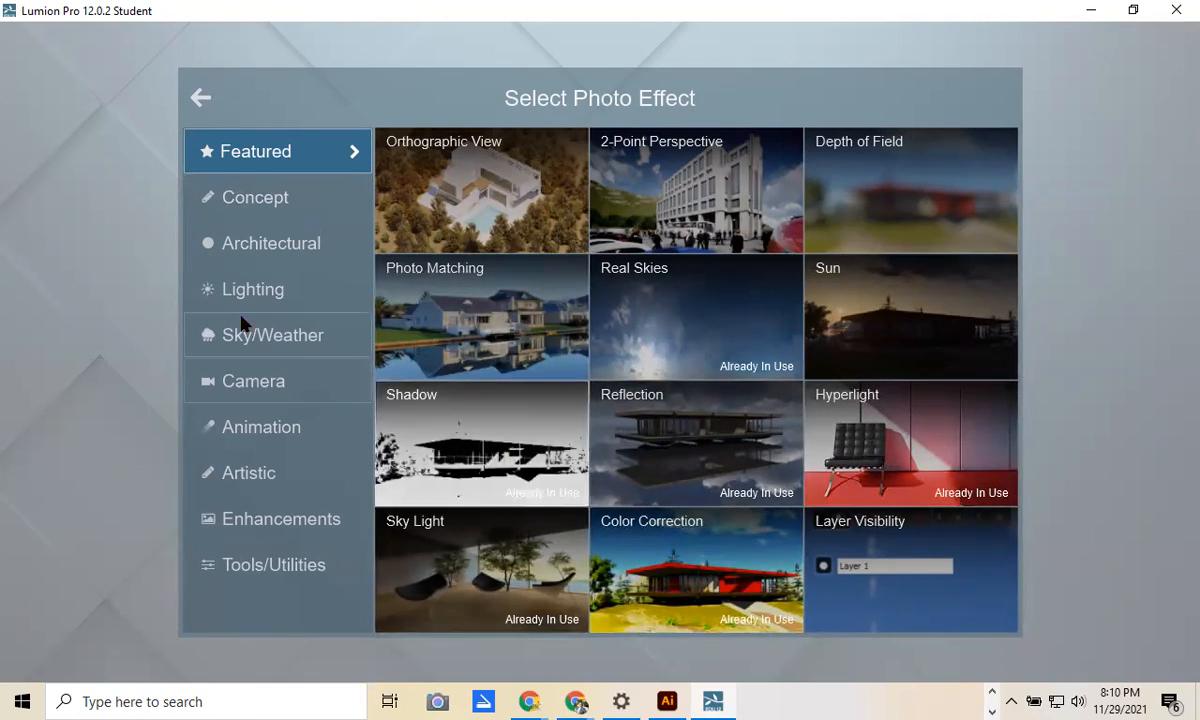
Step: Browse each effect category, then add the Sun effect from Lighting to photo 1
left_click(260, 197)
left_click(257, 287)
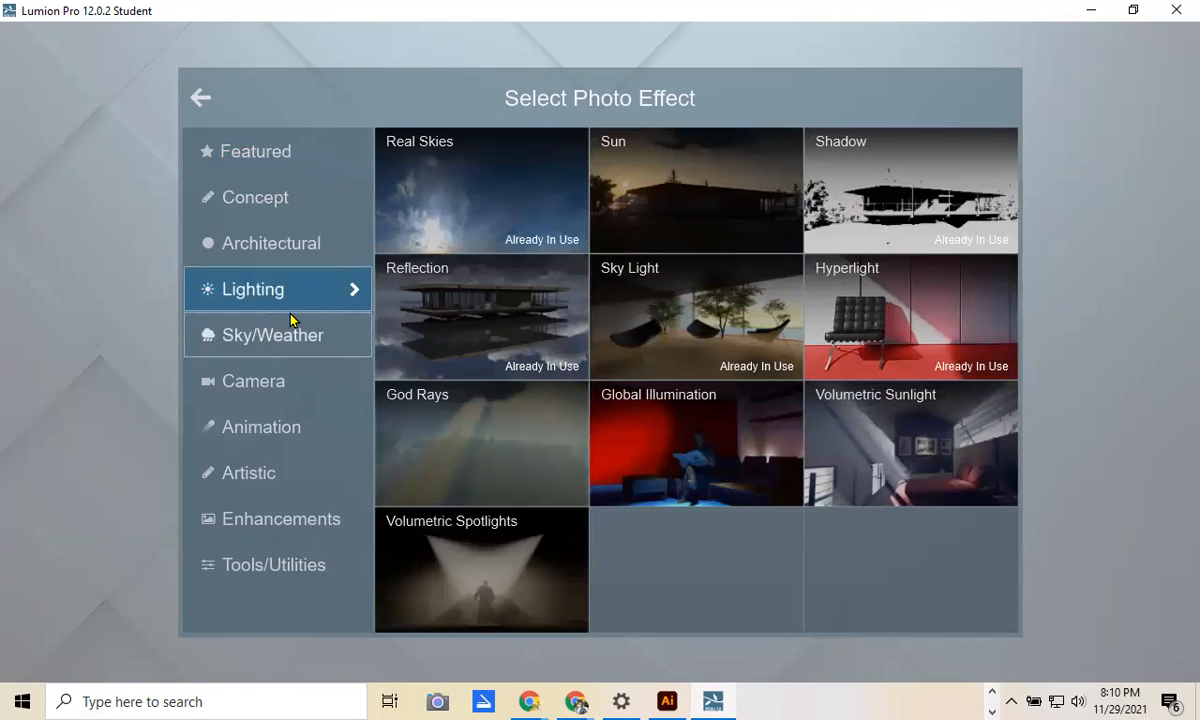
left_click(309, 346)
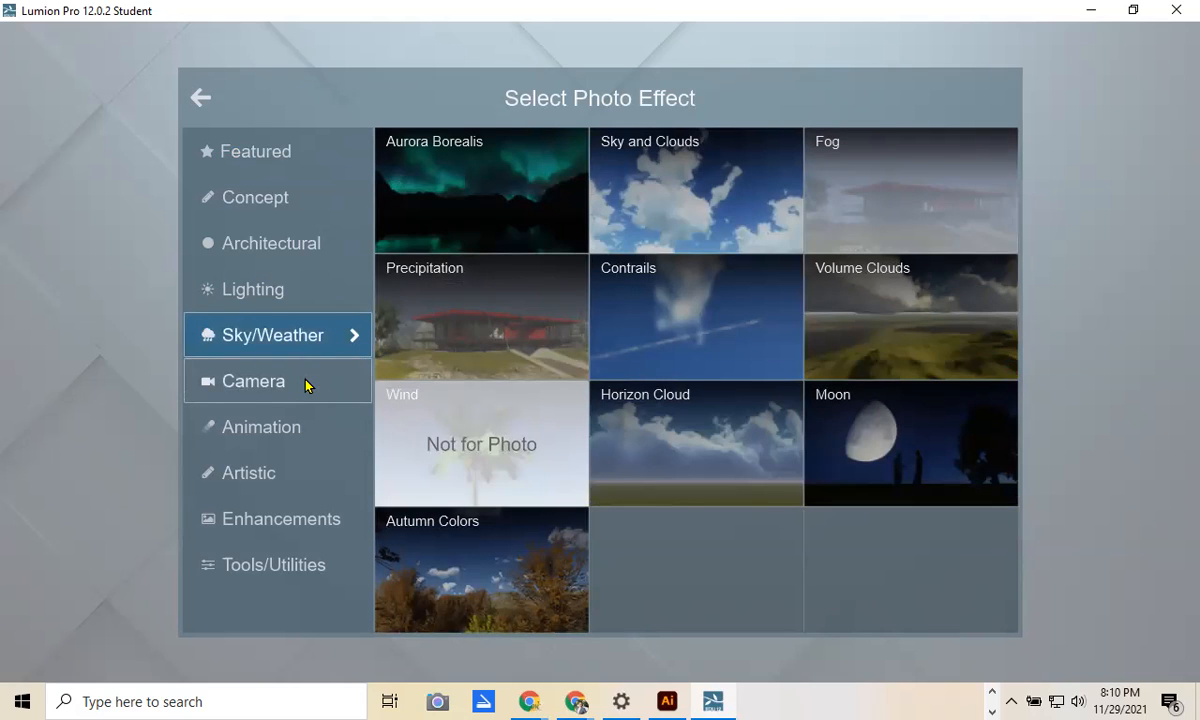
left_click(307, 386)
left_click(281, 450)
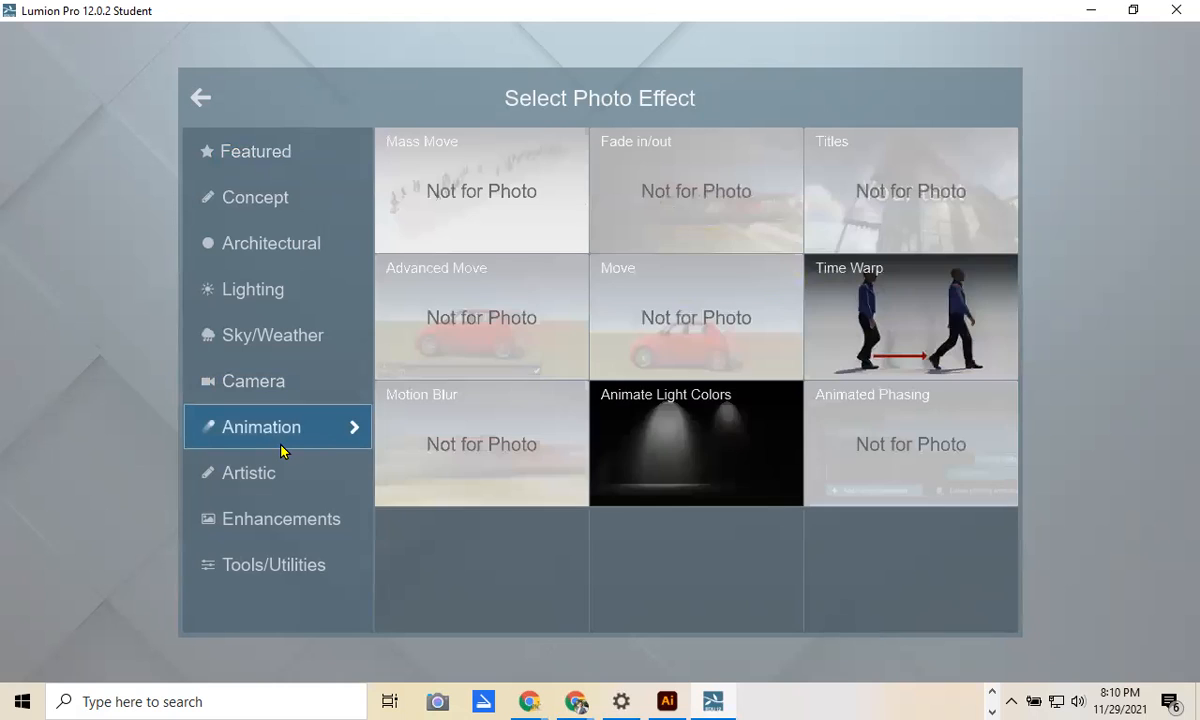
left_click(282, 485)
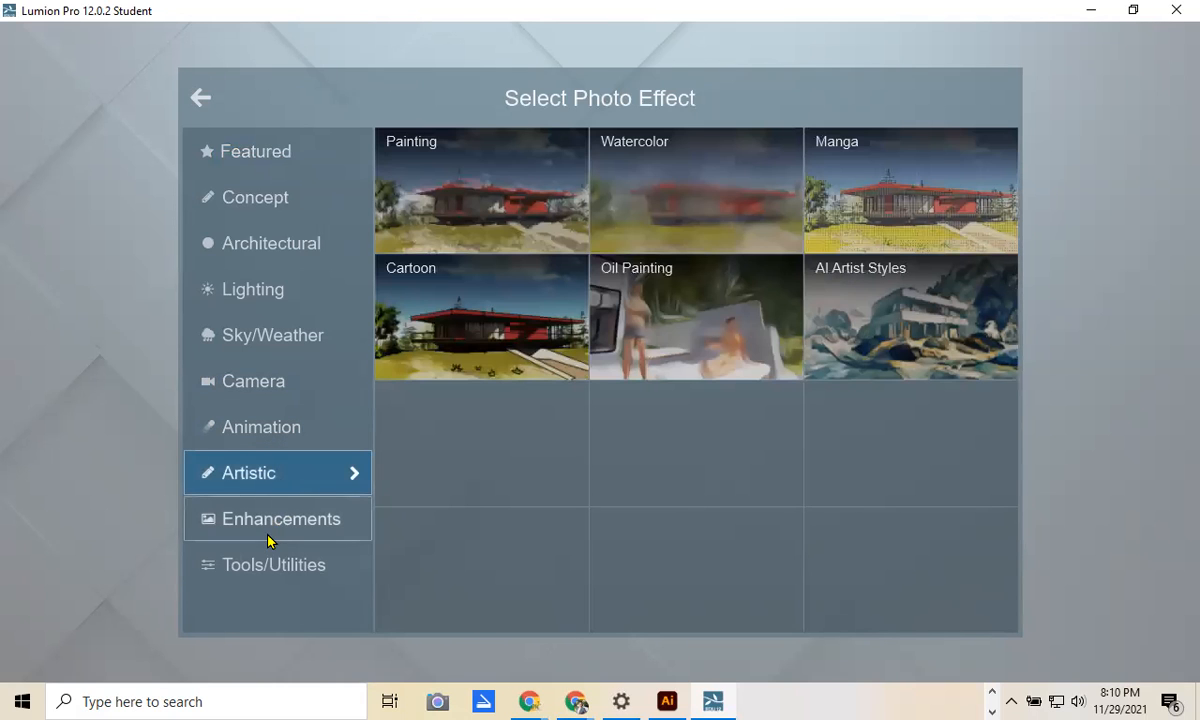
left_click(271, 541)
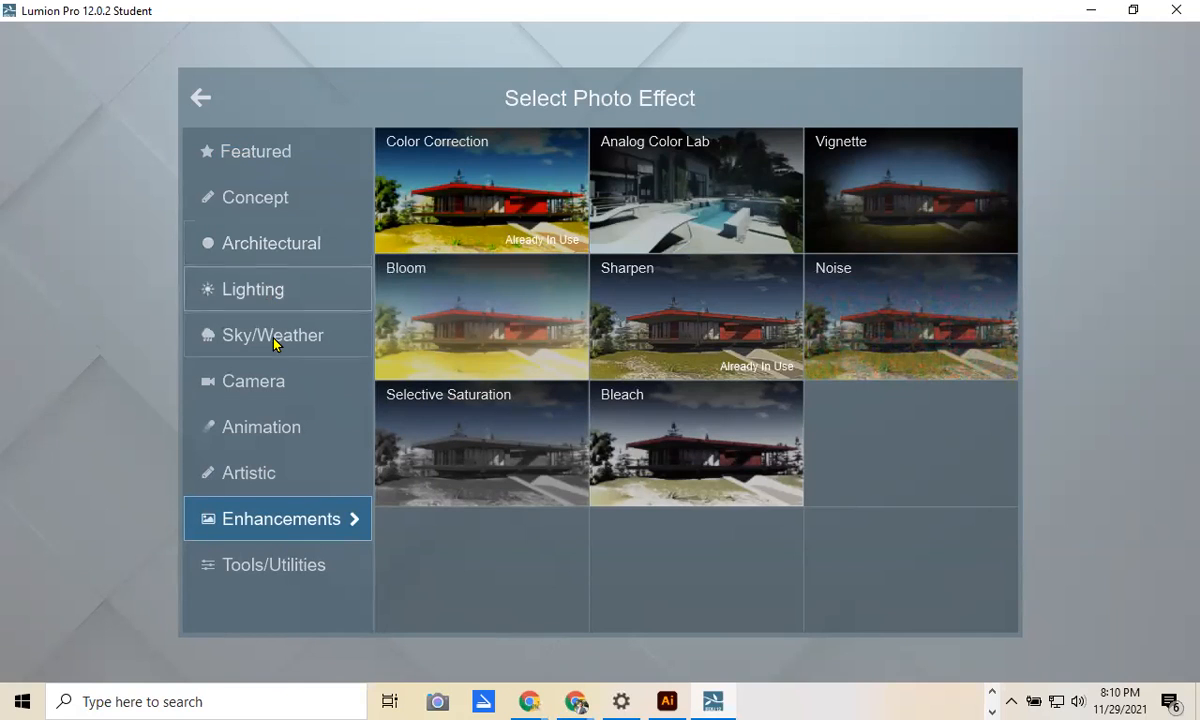
left_click(276, 300)
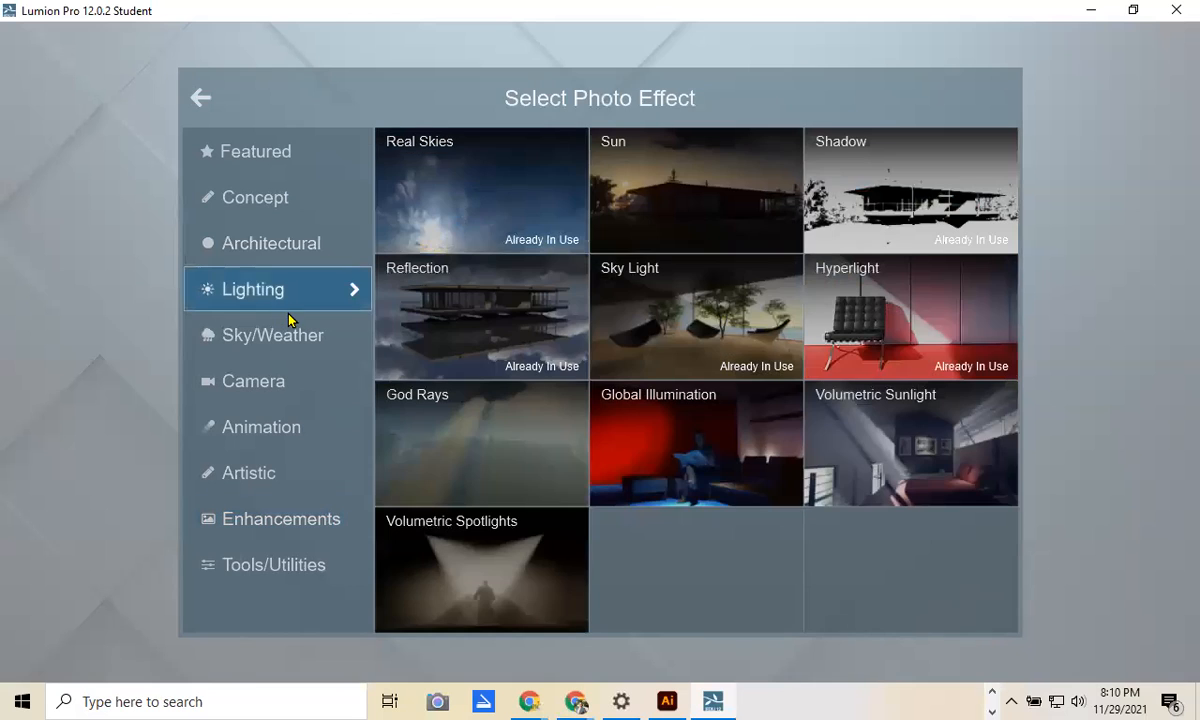
left_click(622, 232)
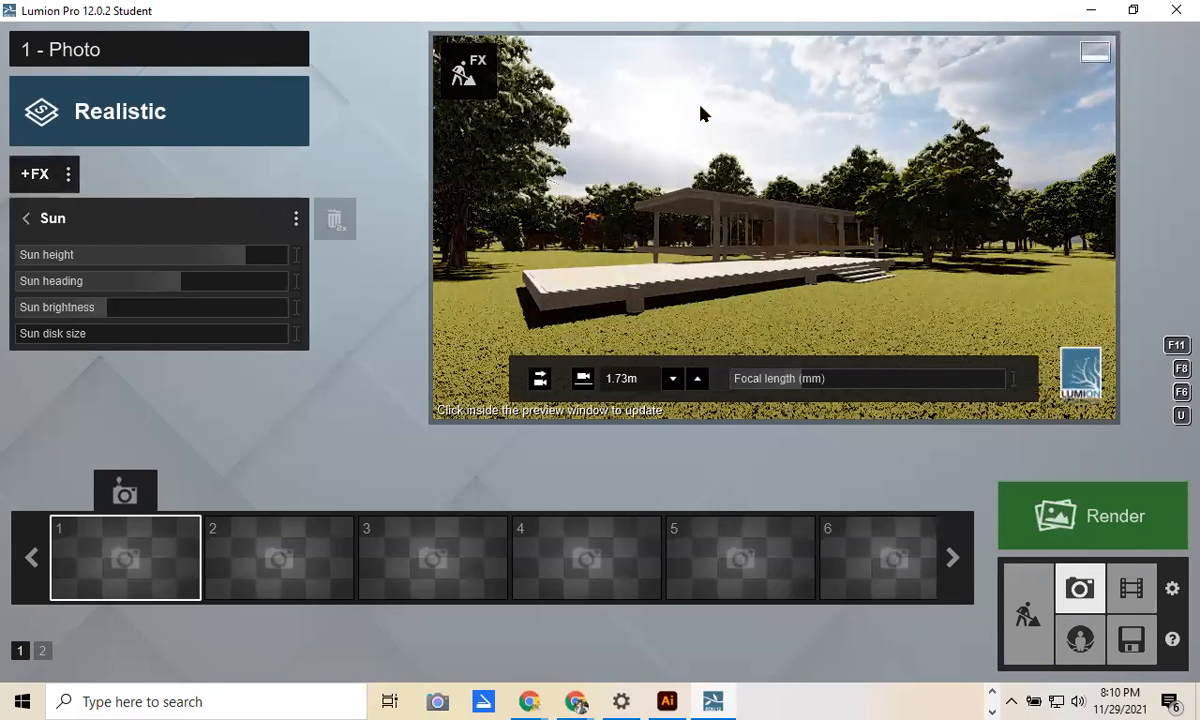
Step: Lower the sun height to about 38° and turn its heading to about -83°
mouse_move(241, 262)
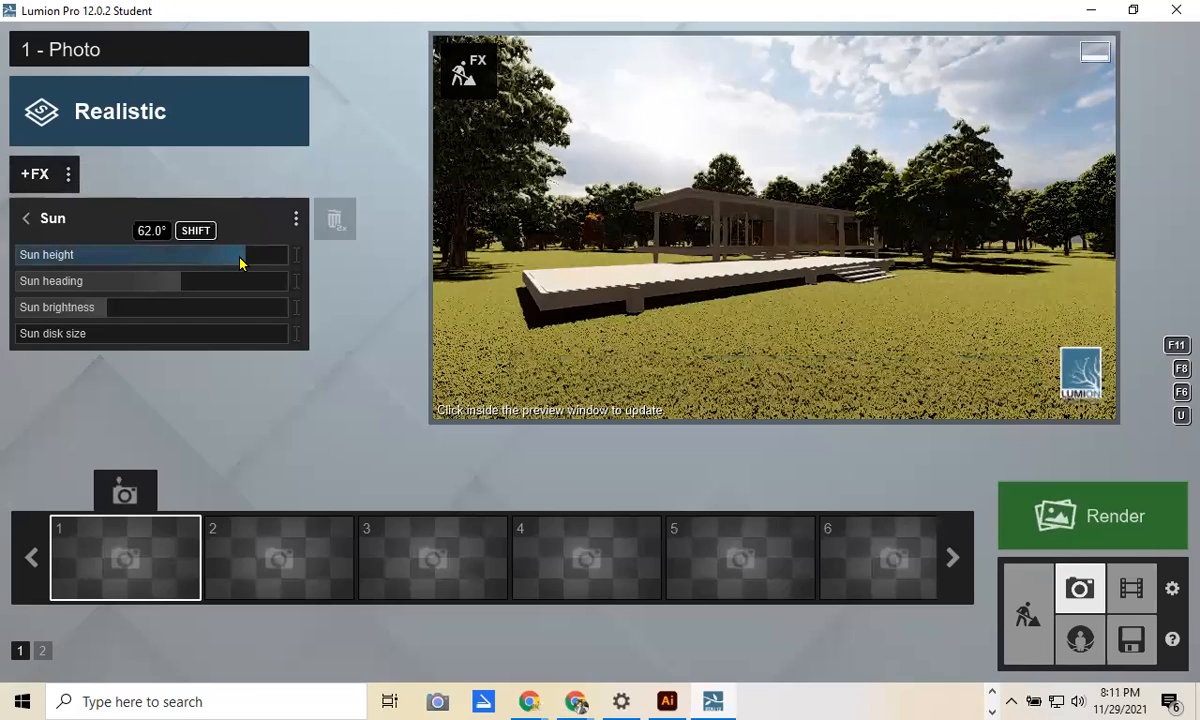
mouse_move(241, 262)
left_mouse_down()
mouse_move(169, 266)
mouse_move(233, 260)
left_mouse_up()
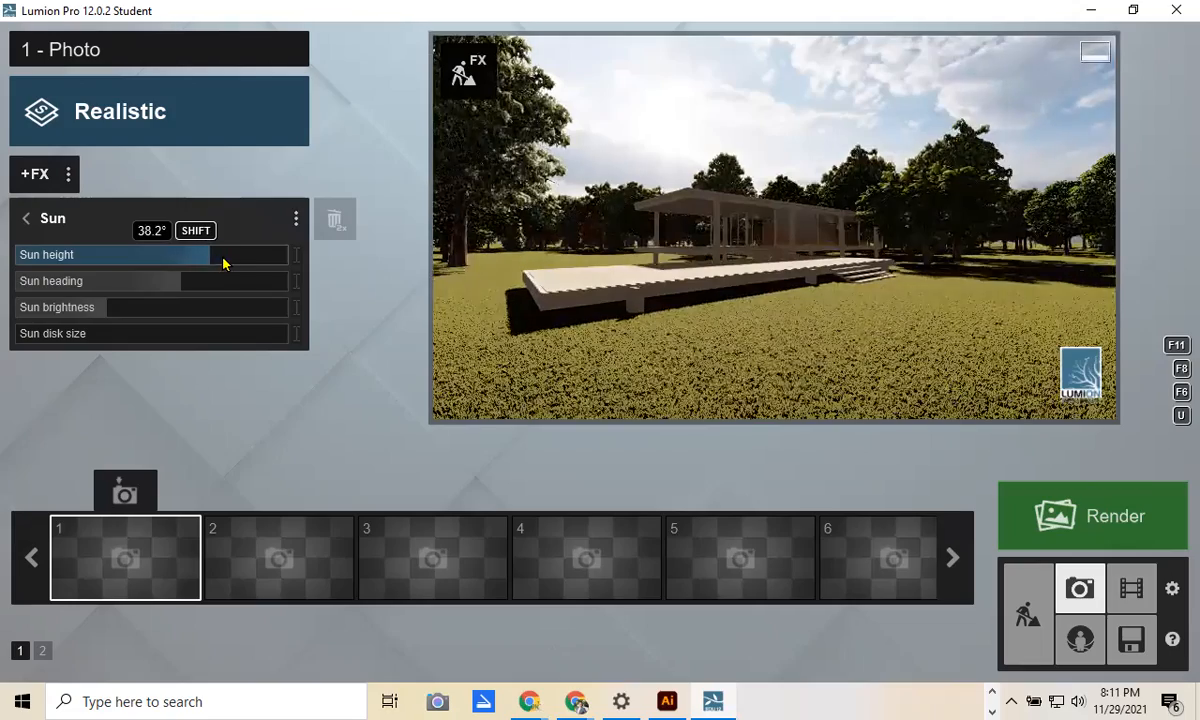
left_click_drag(262, 260, 226, 261)
mouse_move(700, 300)
right_mouse_down()
mouse_move(720, 298)
mouse_move(710, 298)
right_mouse_up()
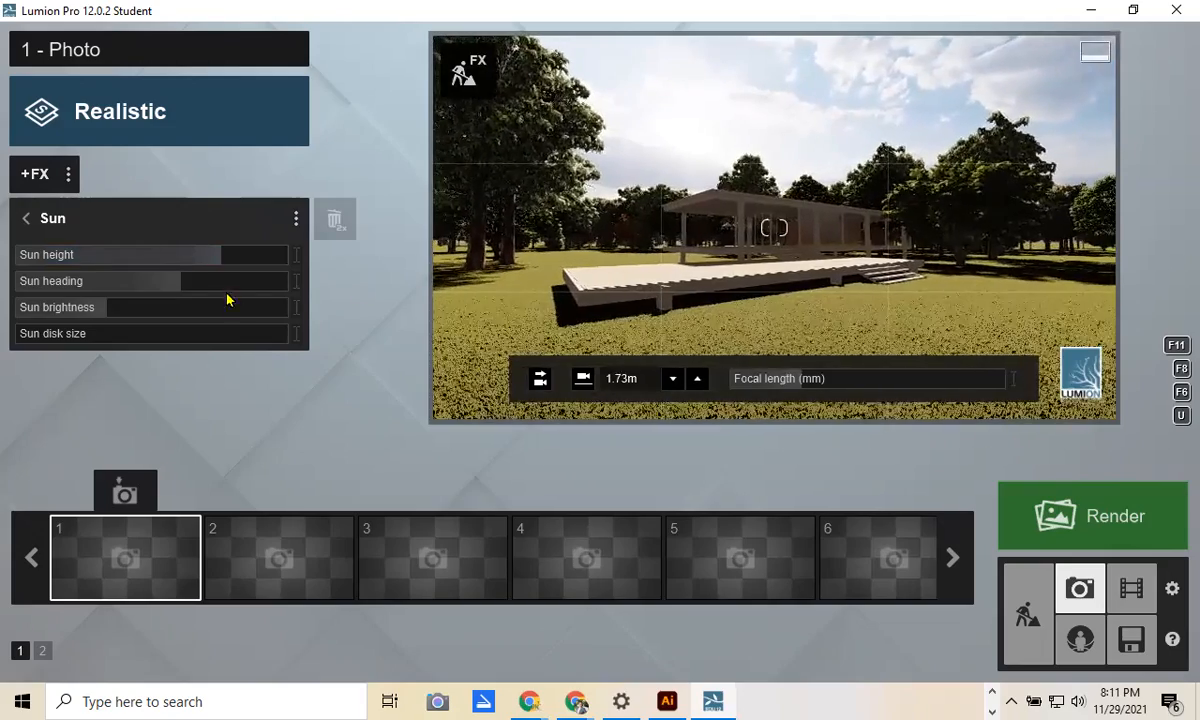
left_click_drag(184, 260, 190, 284)
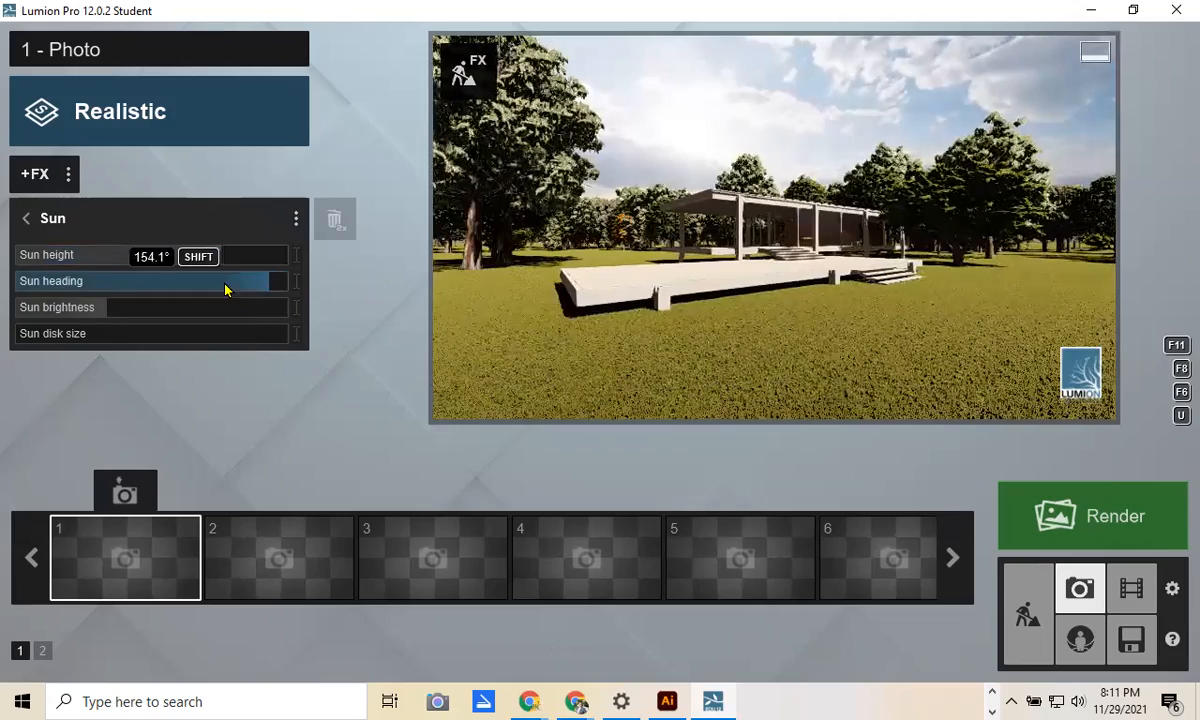
left_click_drag(225, 289, 154, 289)
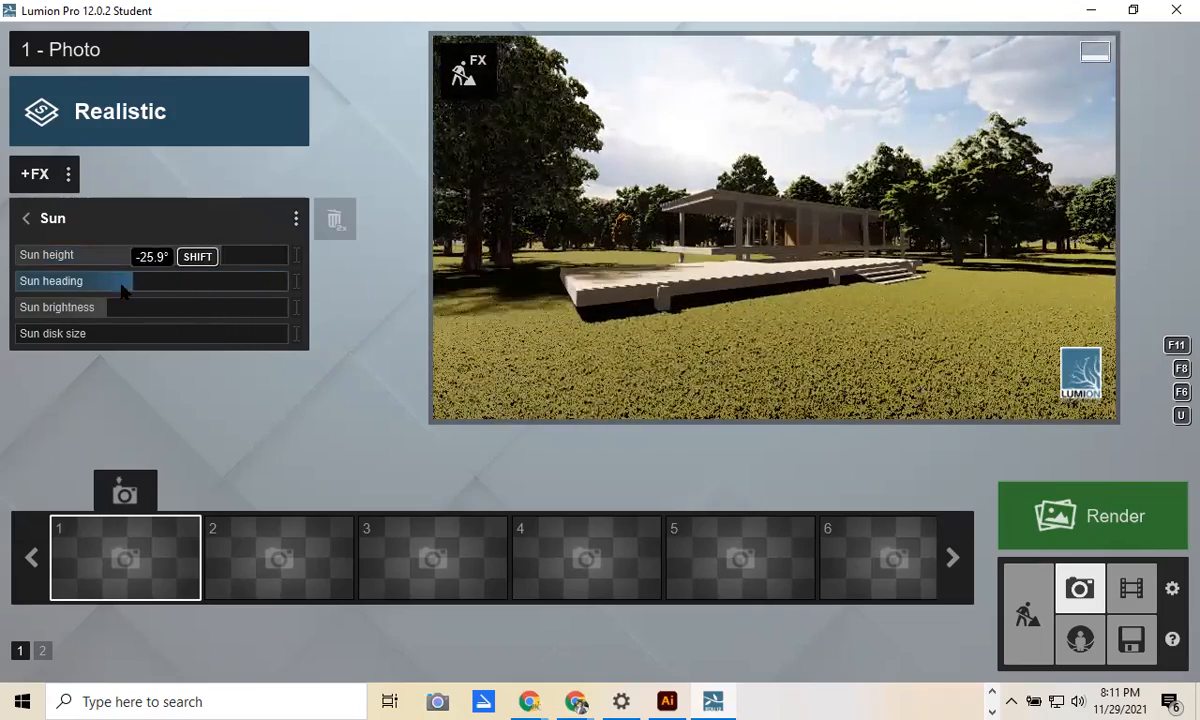
left_click_drag(110, 295, 99, 322)
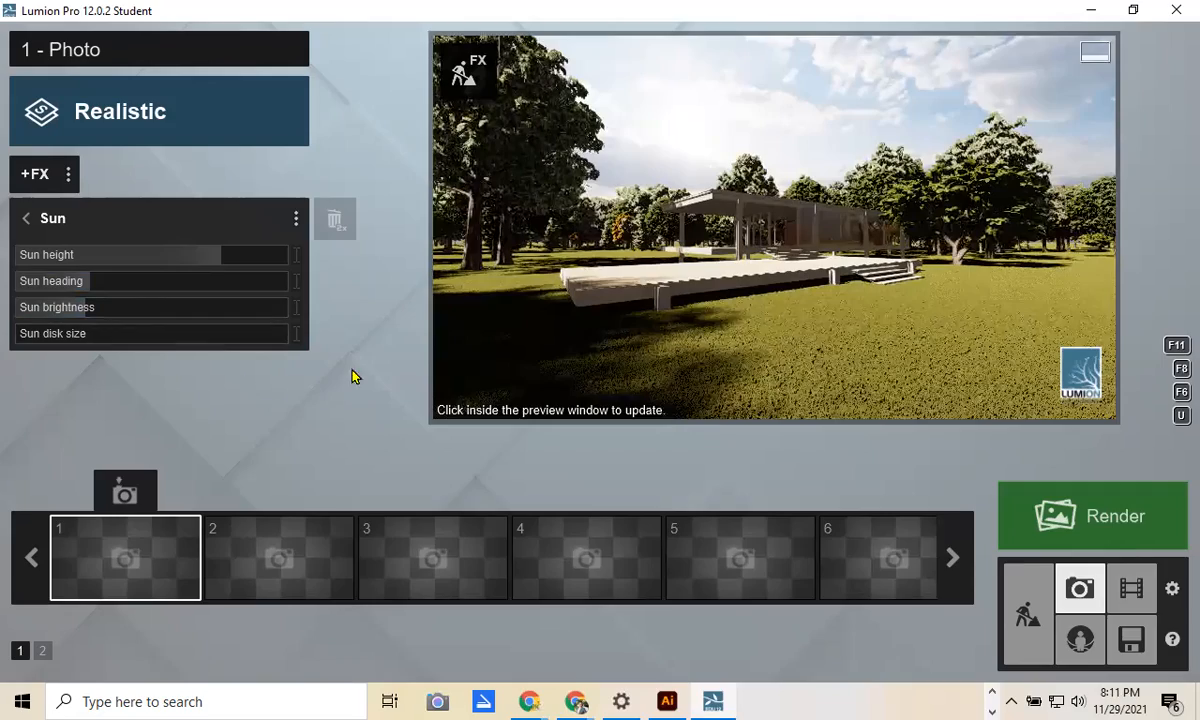
Step: Move the camera closer to the house and store the view as photo 1
mouse_move(700, 262)
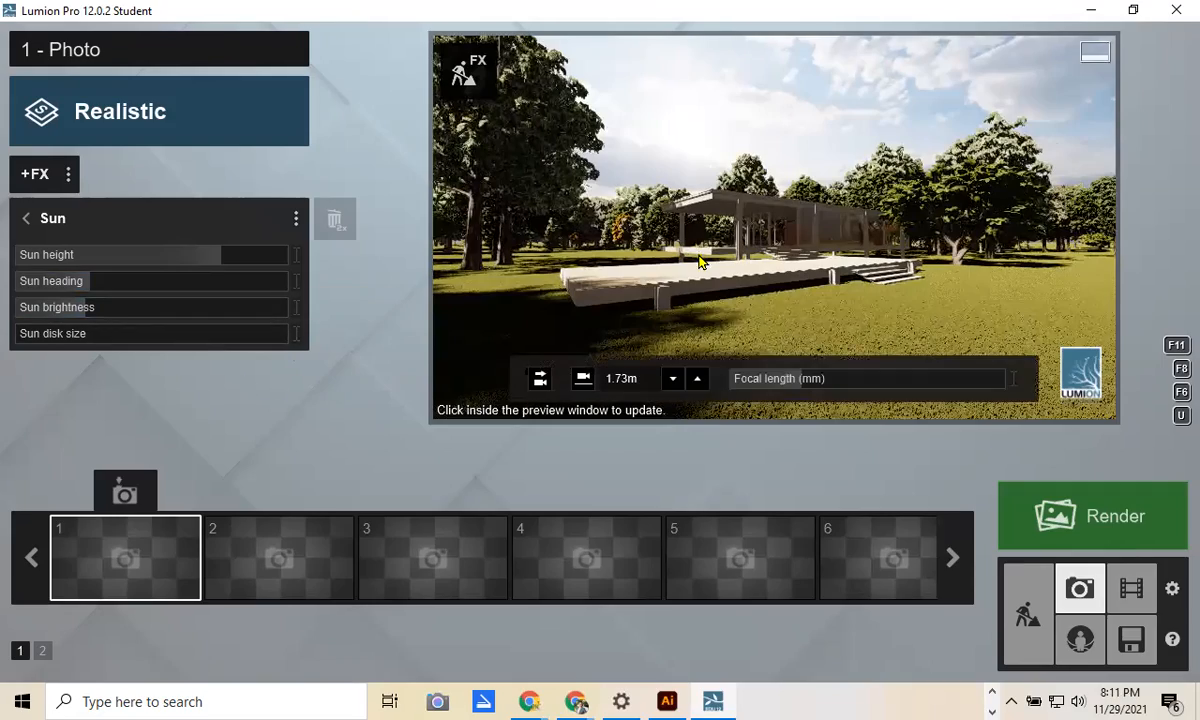
key("q")
key("w")
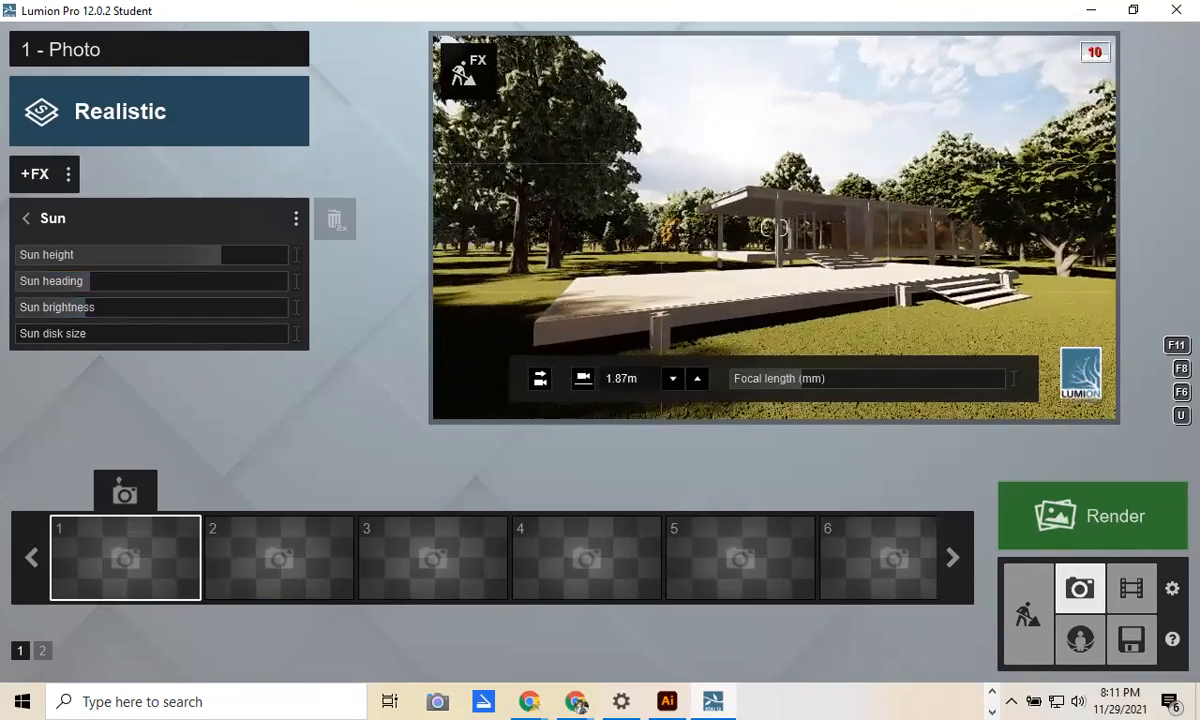
key("w")
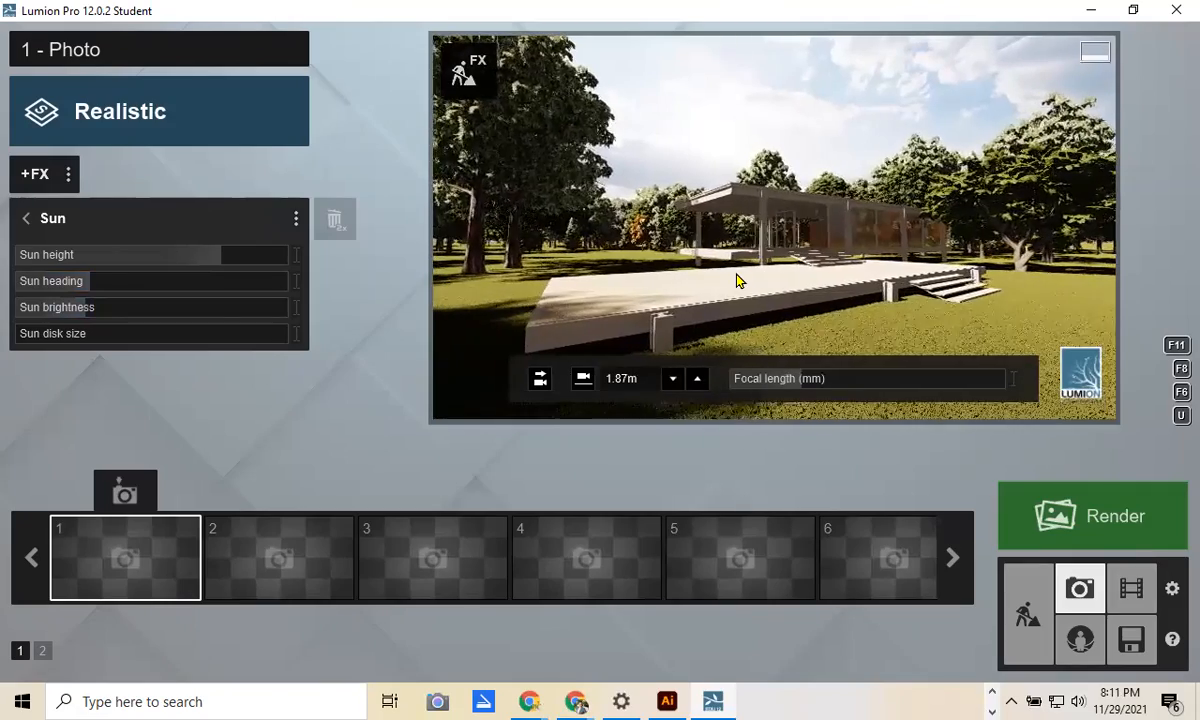
right_click_drag(737, 281, 773, 228)
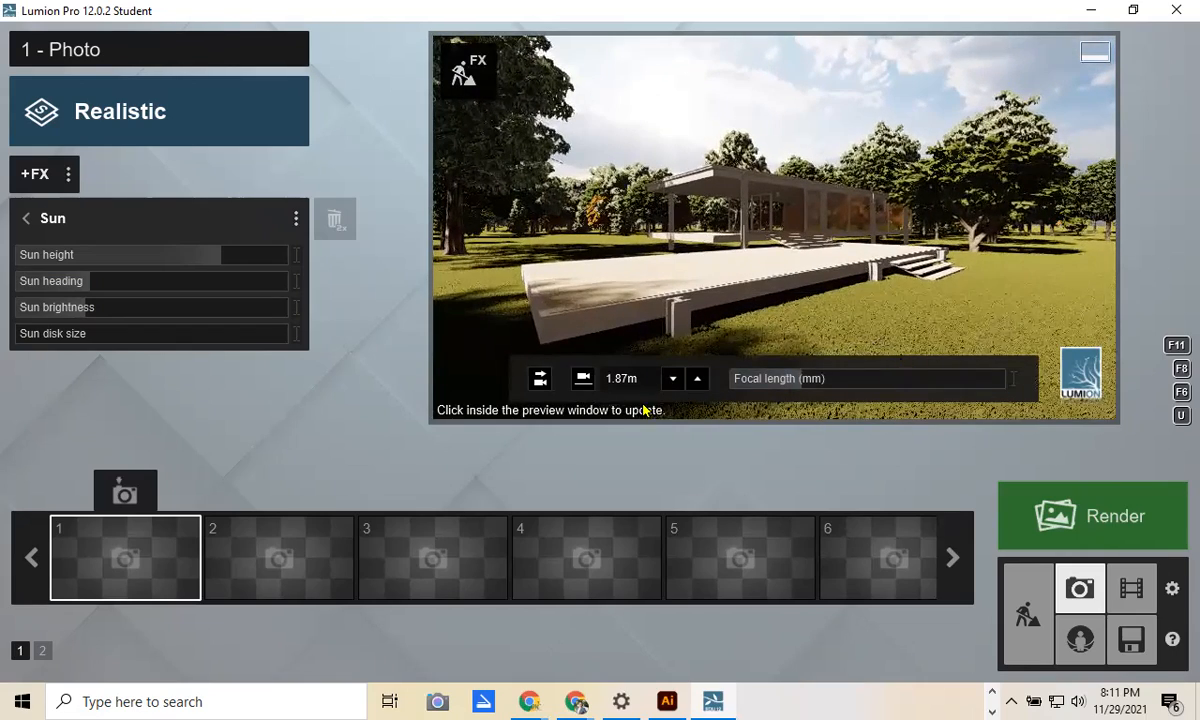
left_click(126, 496)
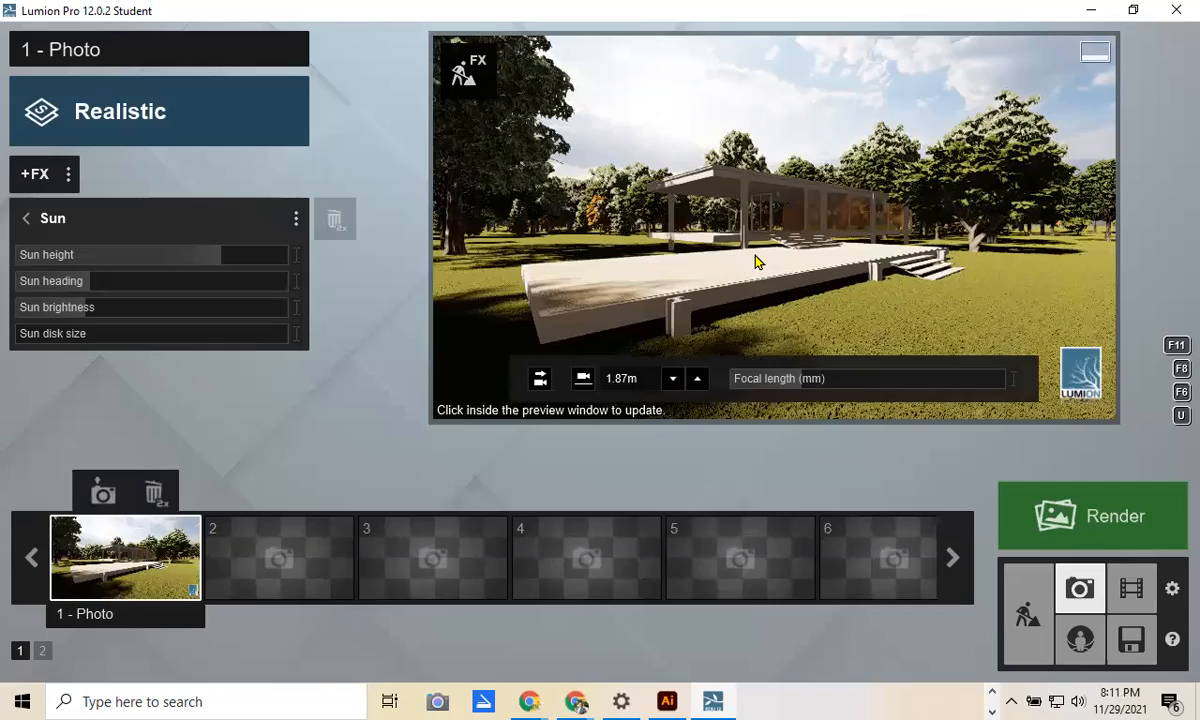
Step: Frame a view along the house's long side and store it as photo 2
right_click_drag(785, 258, 879, 277)
key("s")
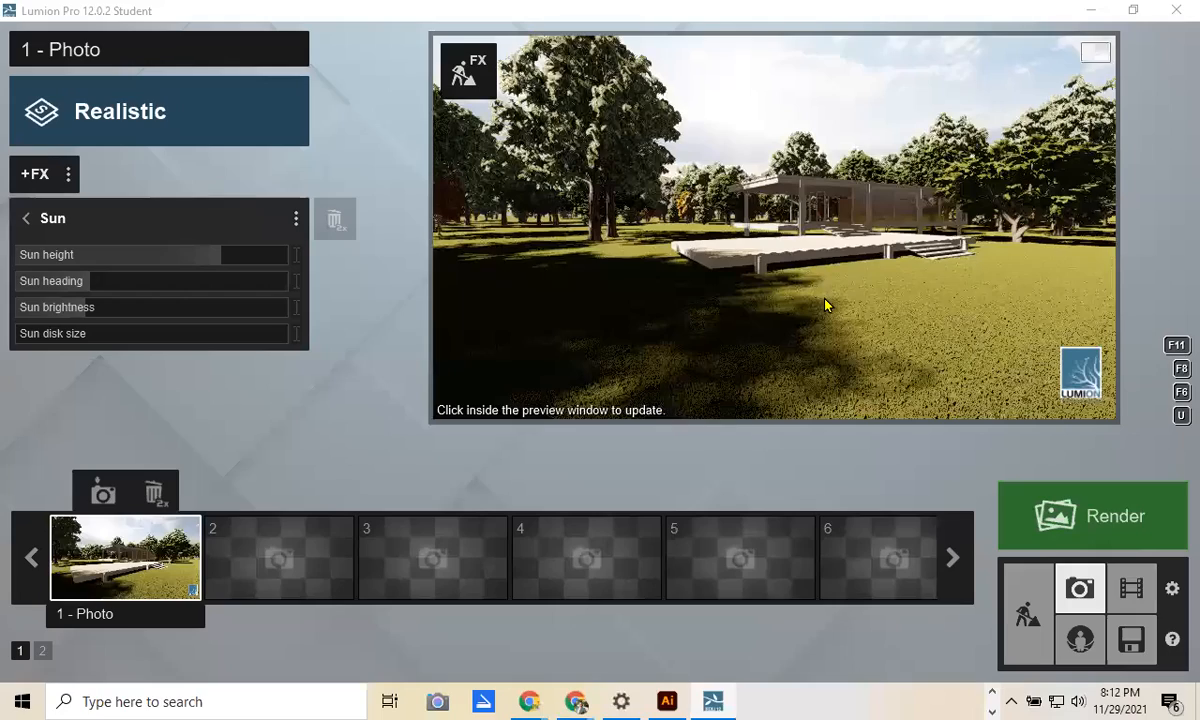
right_click_drag(797, 304, 890, 306)
key("w")
key("e")
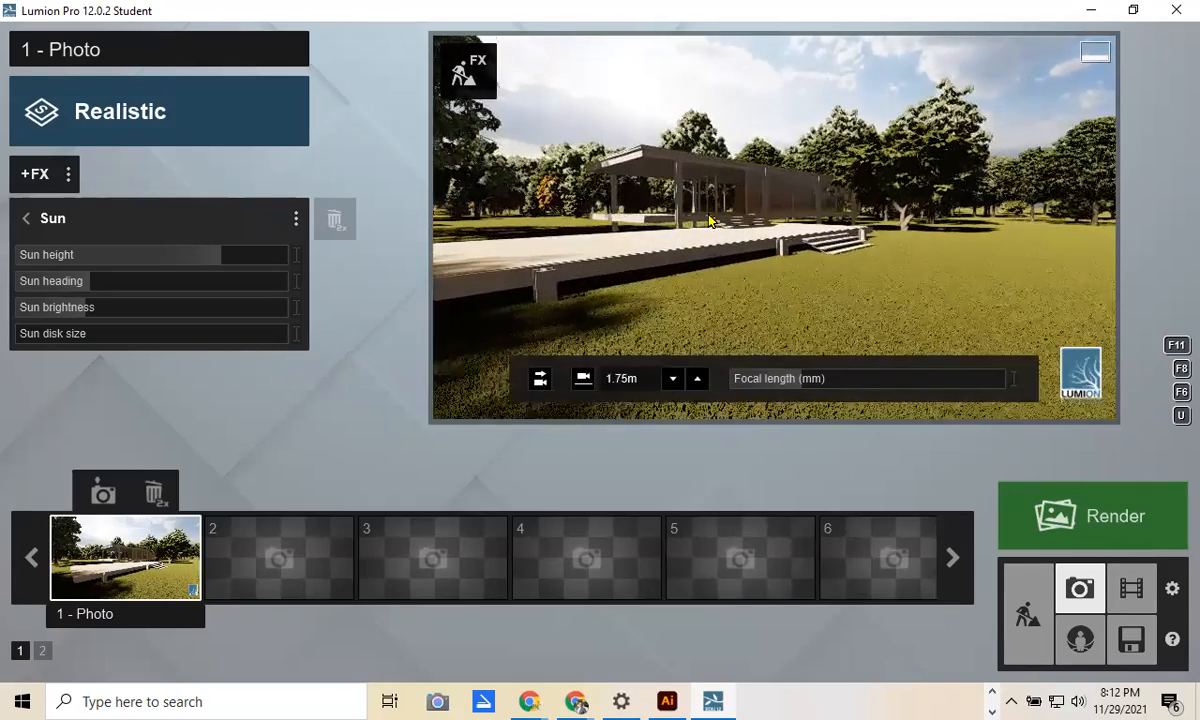
key("s")
key("q")
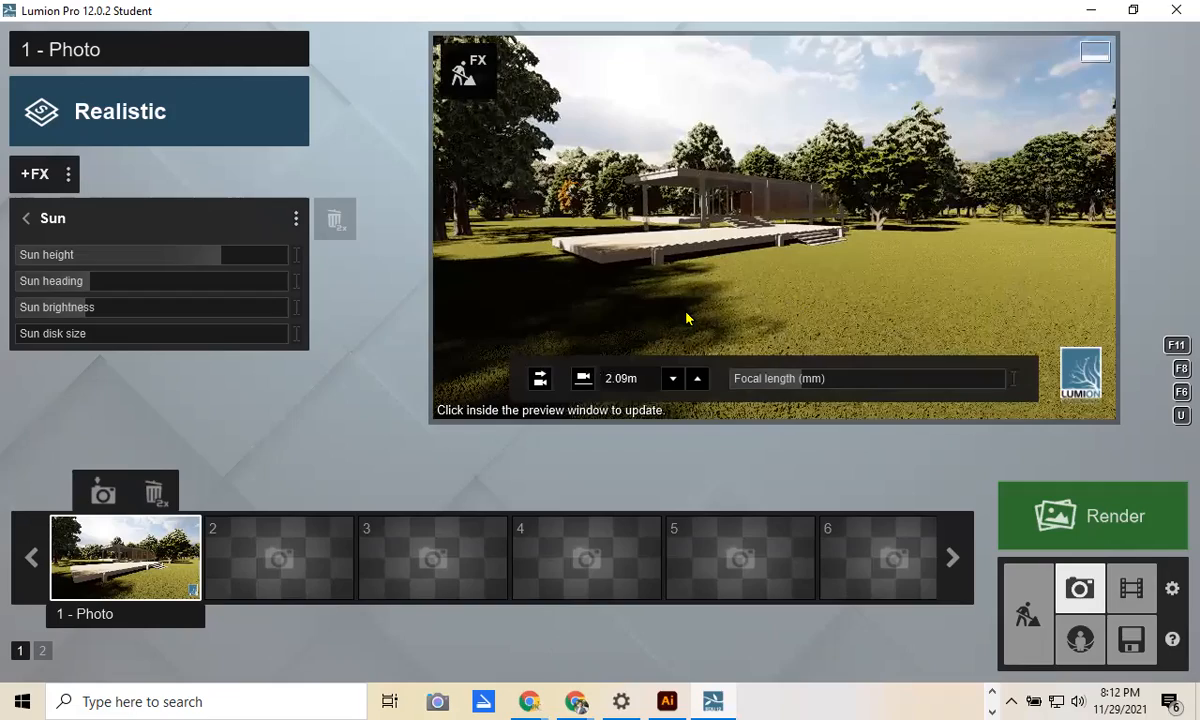
mouse_move(669, 305)
right_mouse_down()
mouse_move(715, 305)
mouse_move(588, 303)
mouse_move(557, 287)
mouse_move(794, 174)
mouse_move(782, 200)
mouse_move(780, 187)
mouse_move(833, 201)
mouse_move(774, 222)
mouse_move(838, 224)
mouse_move(705, 216)
mouse_move(765, 217)
mouse_move(715, 218)
mouse_move(927, 145)
right_mouse_up()
key("w")
key("w")
mouse_move(1060, 253)
right_mouse_down()
mouse_move(1150, 244)
mouse_move(1130, 244)
mouse_move(1150, 220)
mouse_move(1033, 302)
right_mouse_up()
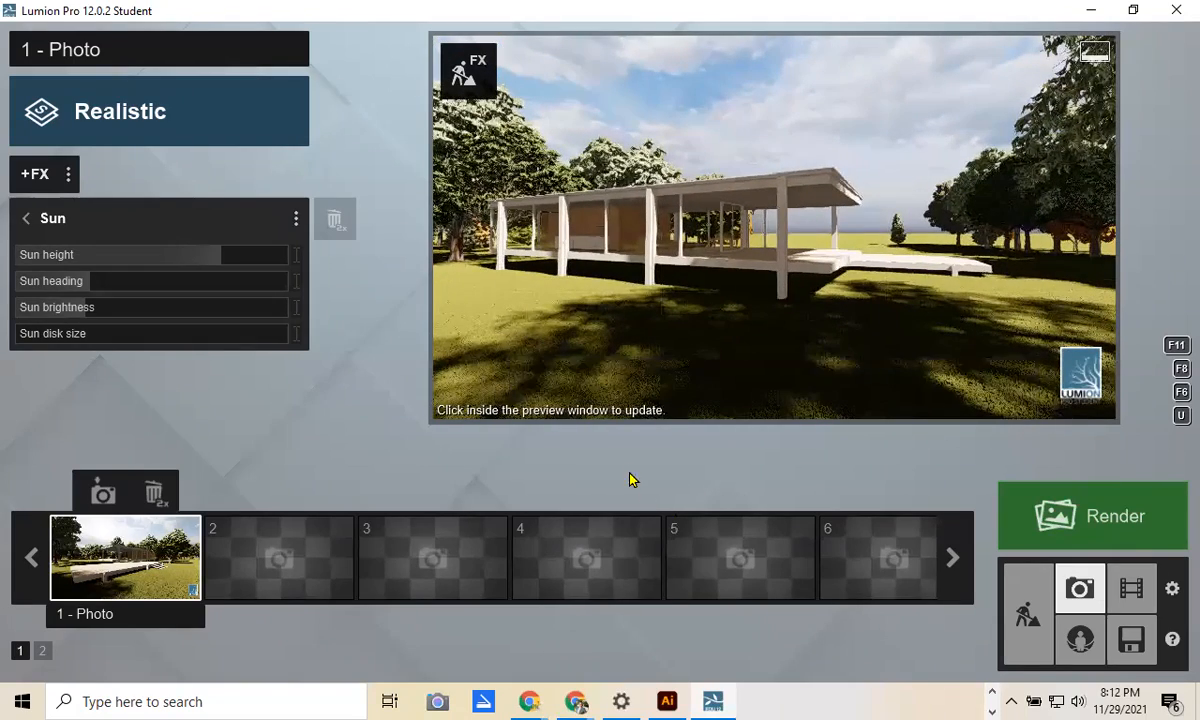
left_click(278, 492)
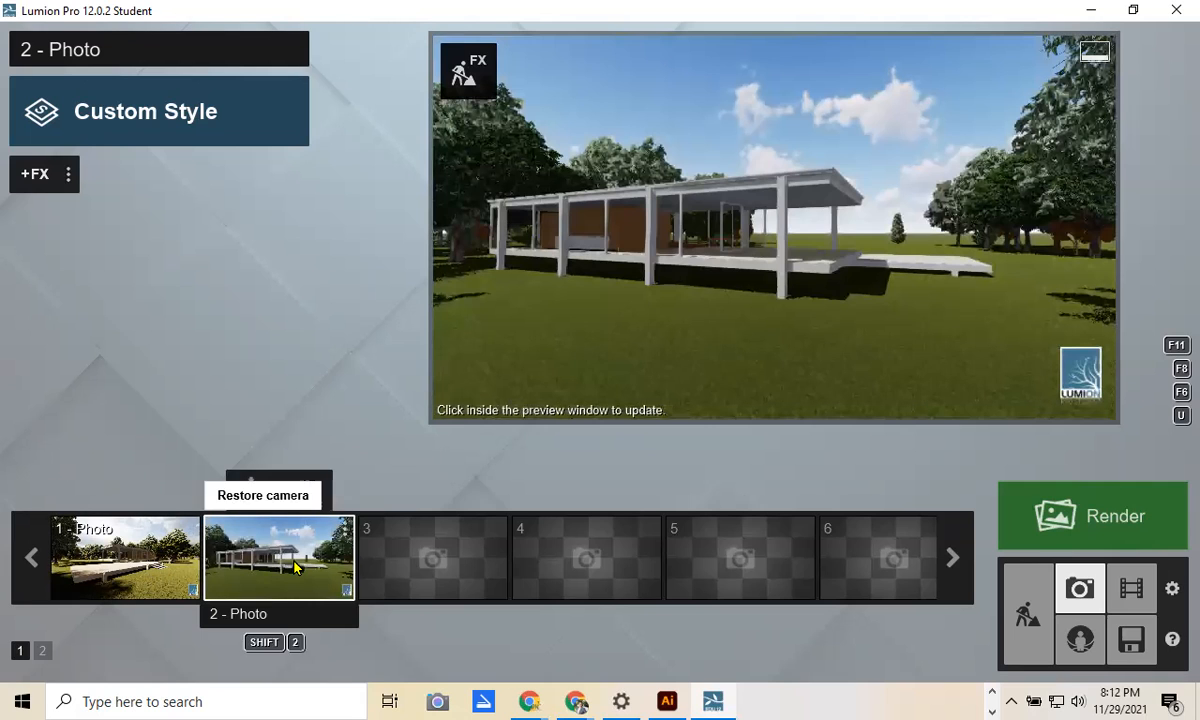
Step: Apply the Realistic style to photo 2 and store its camera again
left_click(132, 102)
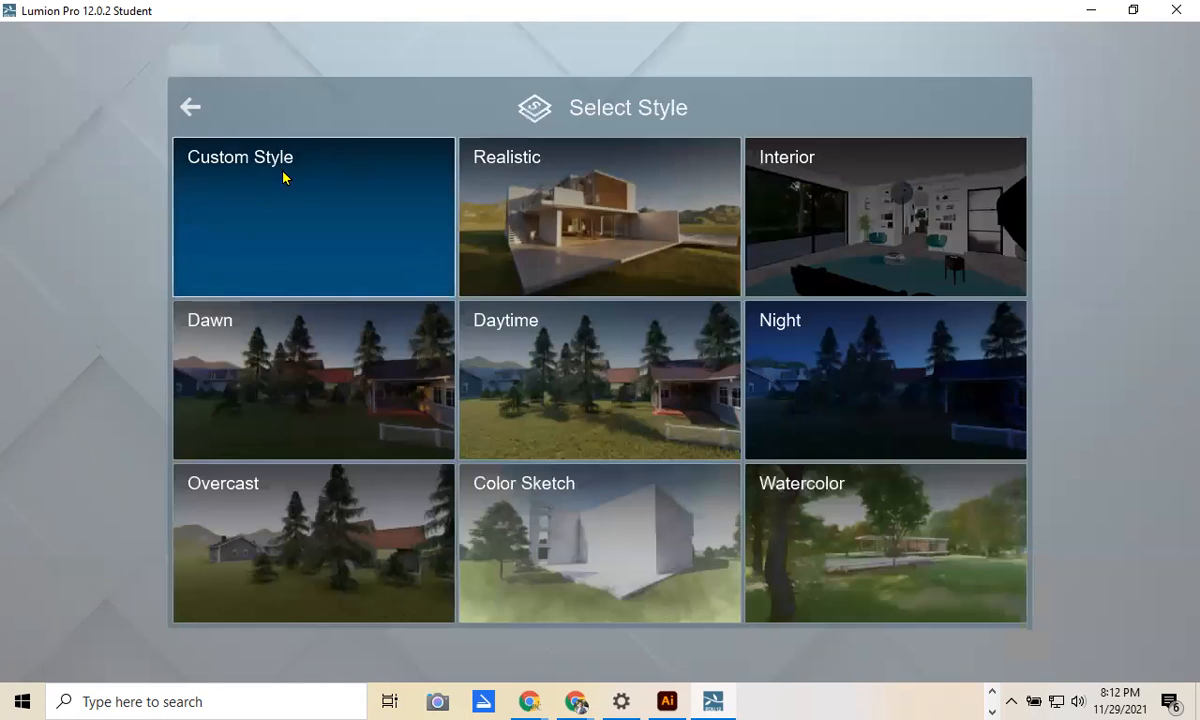
left_click(470, 228)
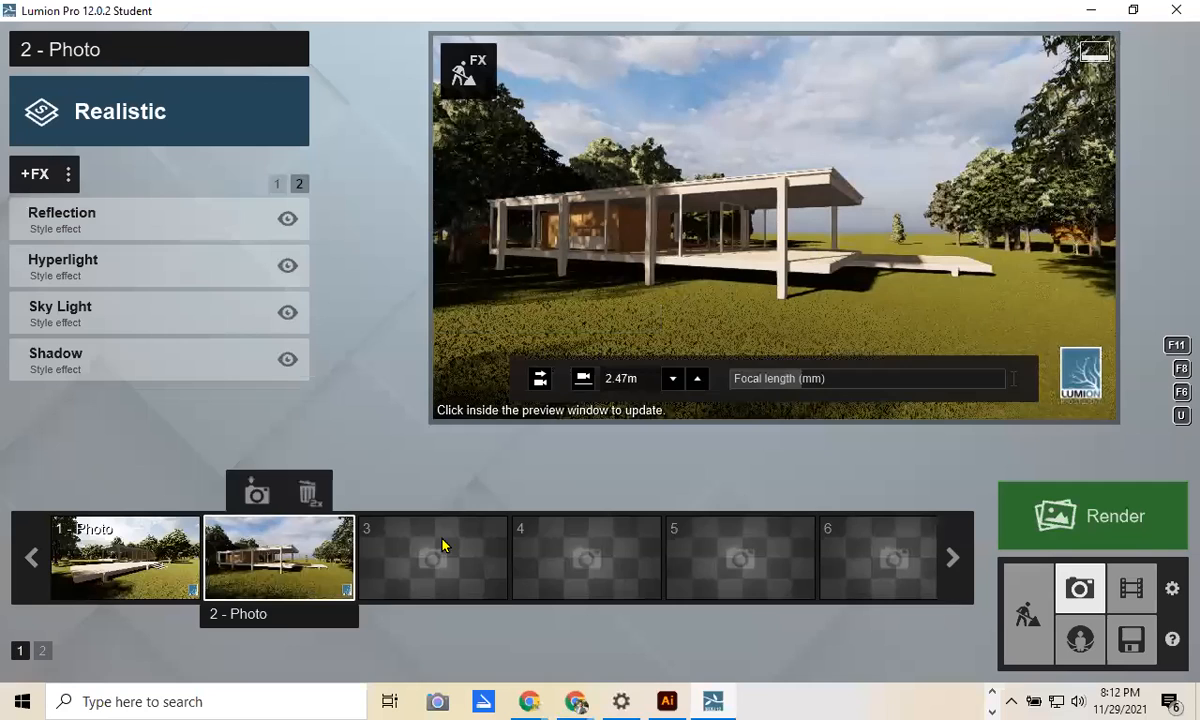
left_click(256, 492)
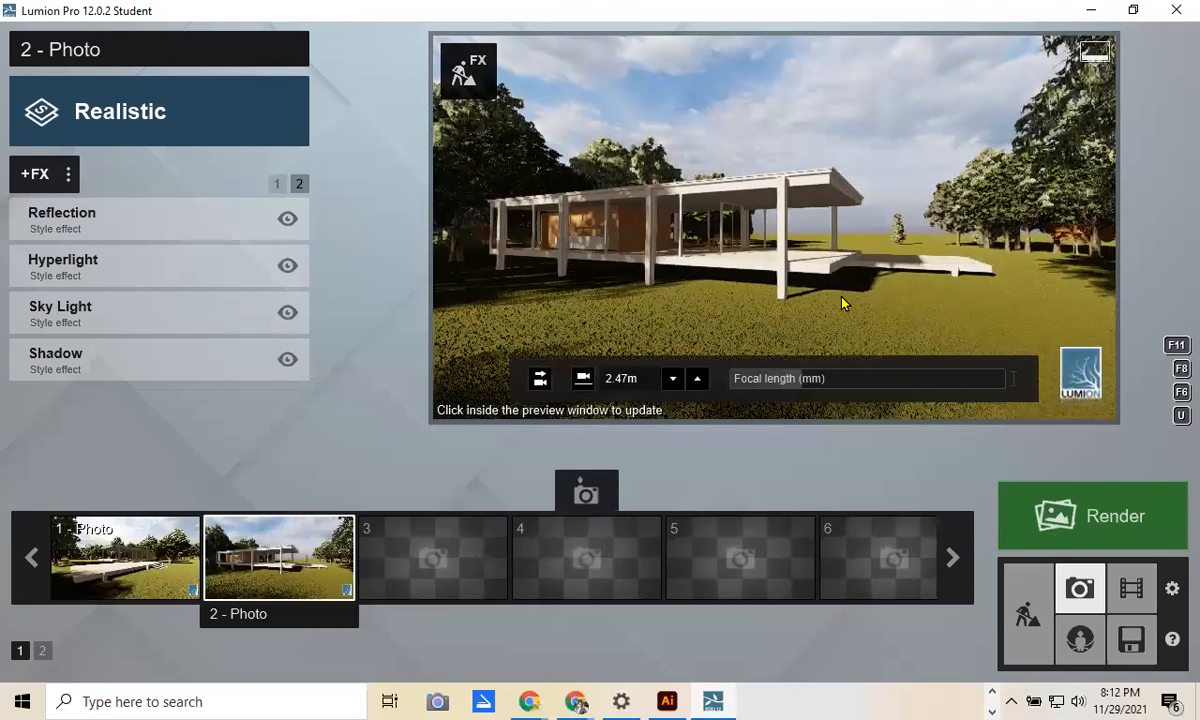
Step: Reframe the camera so the glass house sits behind a large tree
key("w")
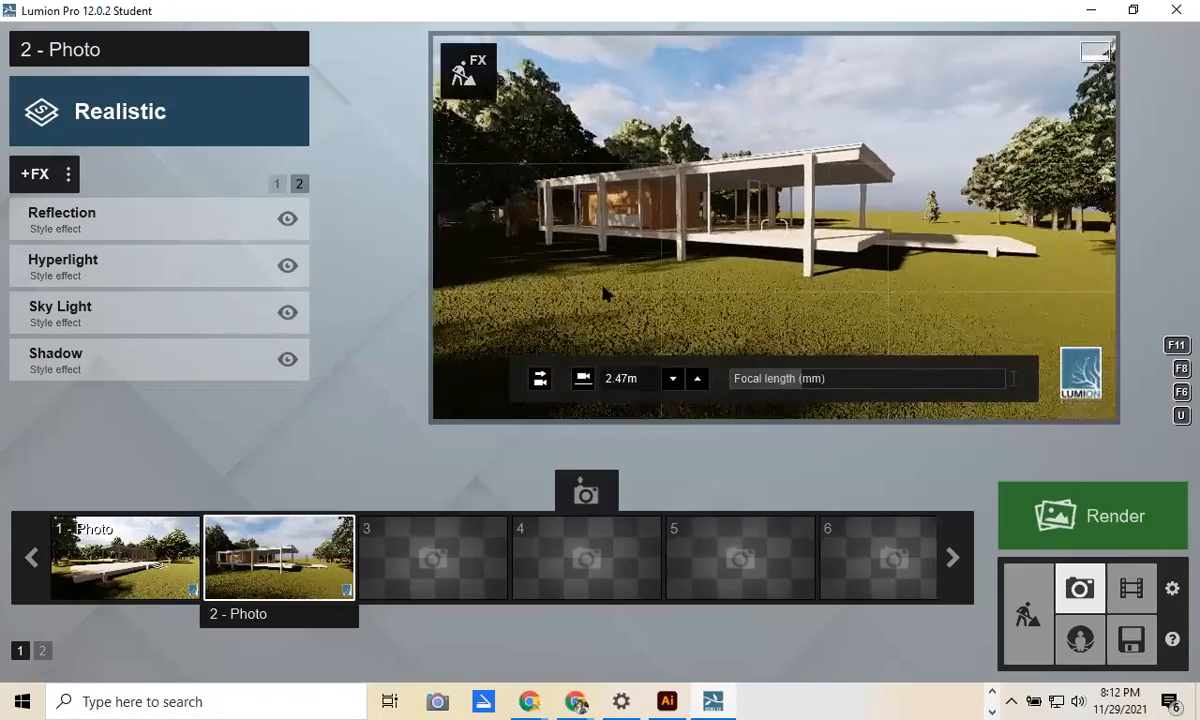
right_click_drag(551, 267, 765, 284)
key("w")
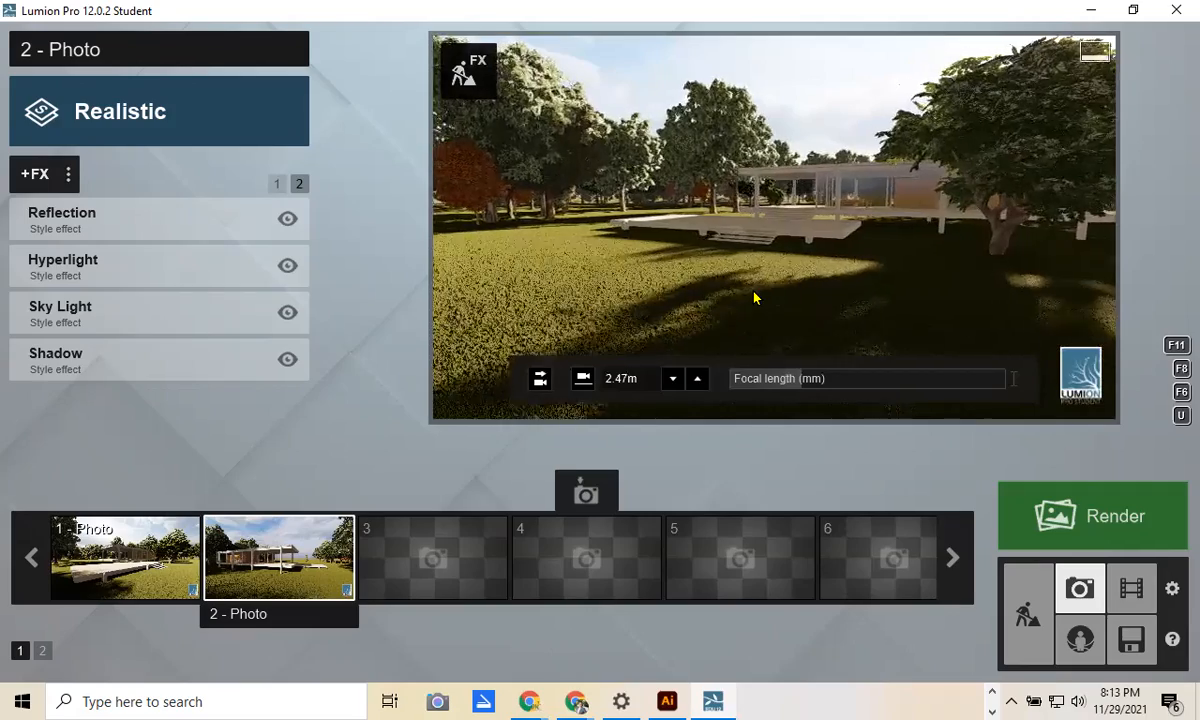
right_click_drag(755, 297, 956, 240)
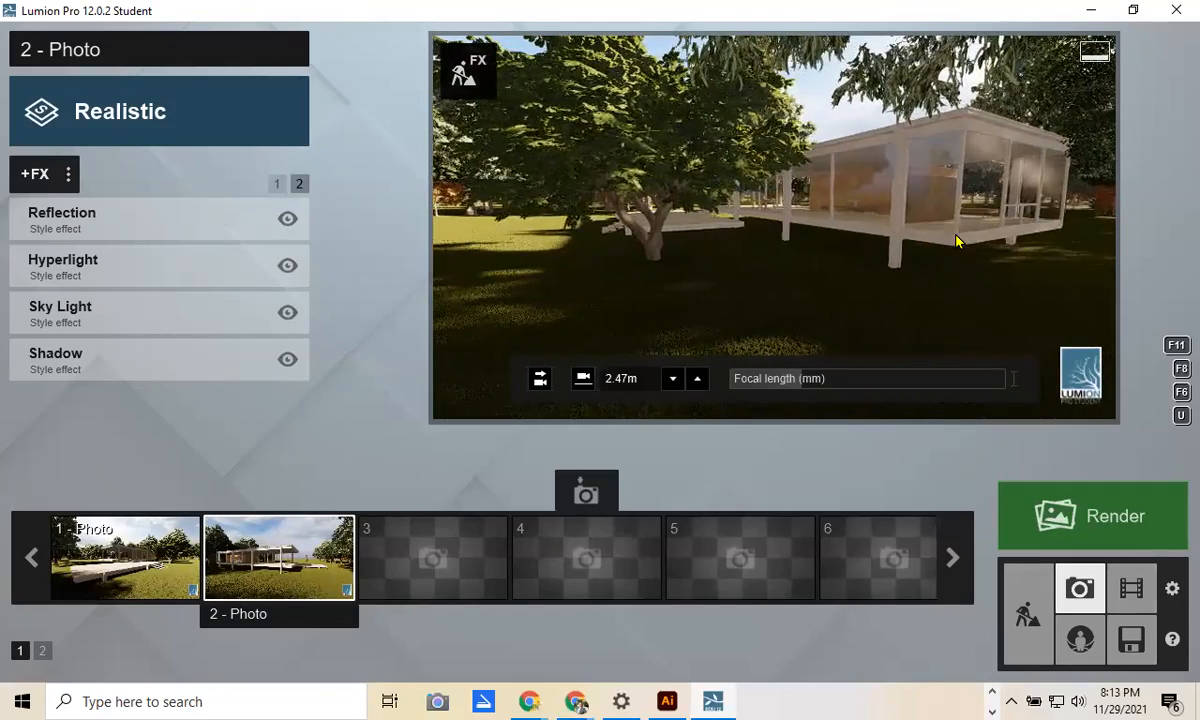
mouse_move(897, 313)
right_mouse_down()
mouse_move(952, 309)
mouse_move(908, 309)
mouse_move(938, 311)
right_mouse_up()
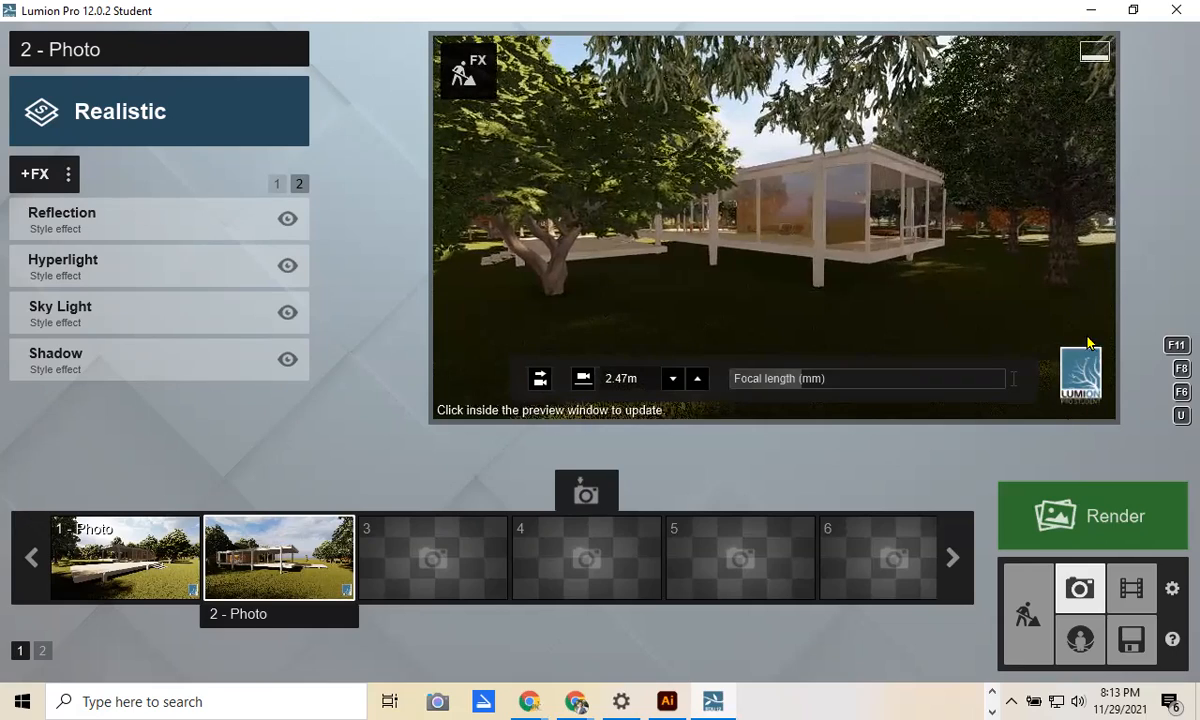
right_click_drag(938, 311, 838, 314)
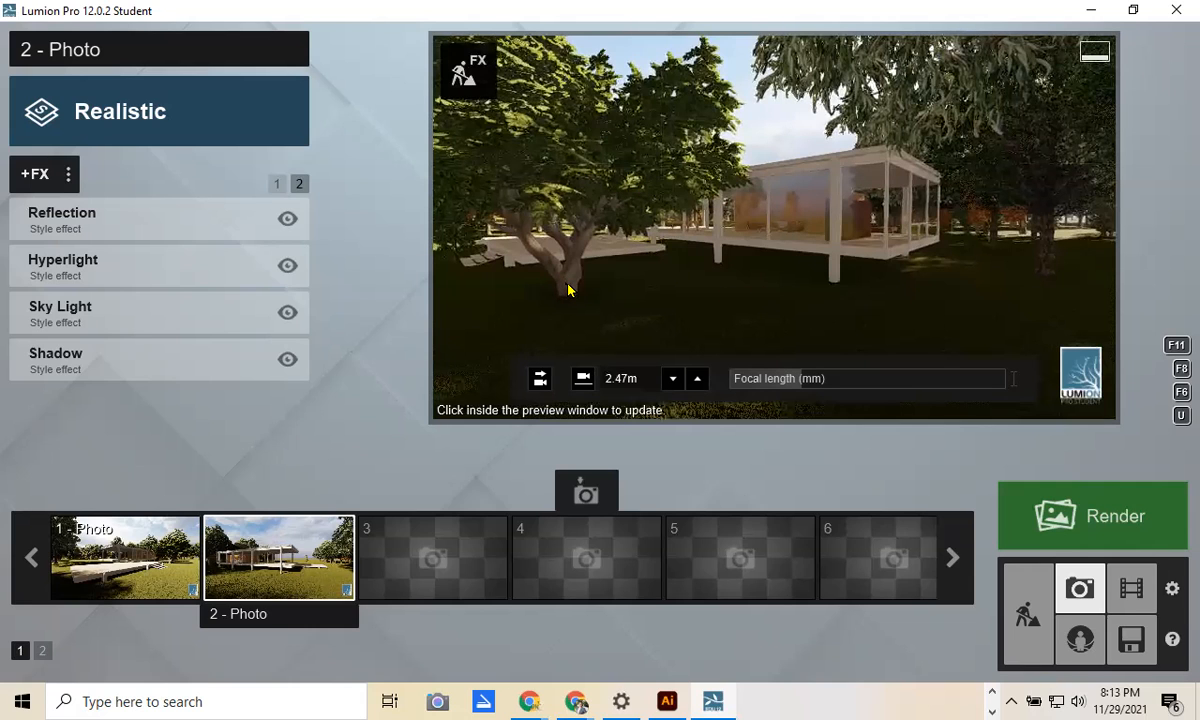
left_click(587, 248)
Step: Store this view as photo 3 with the Realistic style applied
left_click(107, 120)
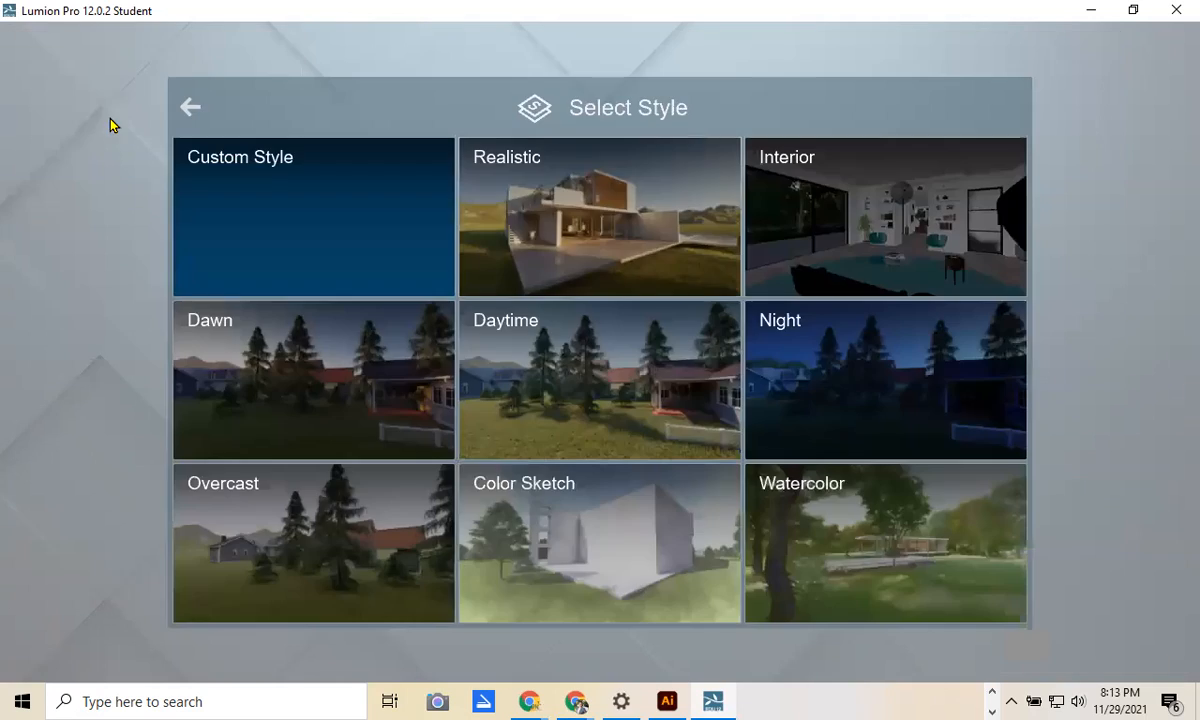
left_click(582, 214)
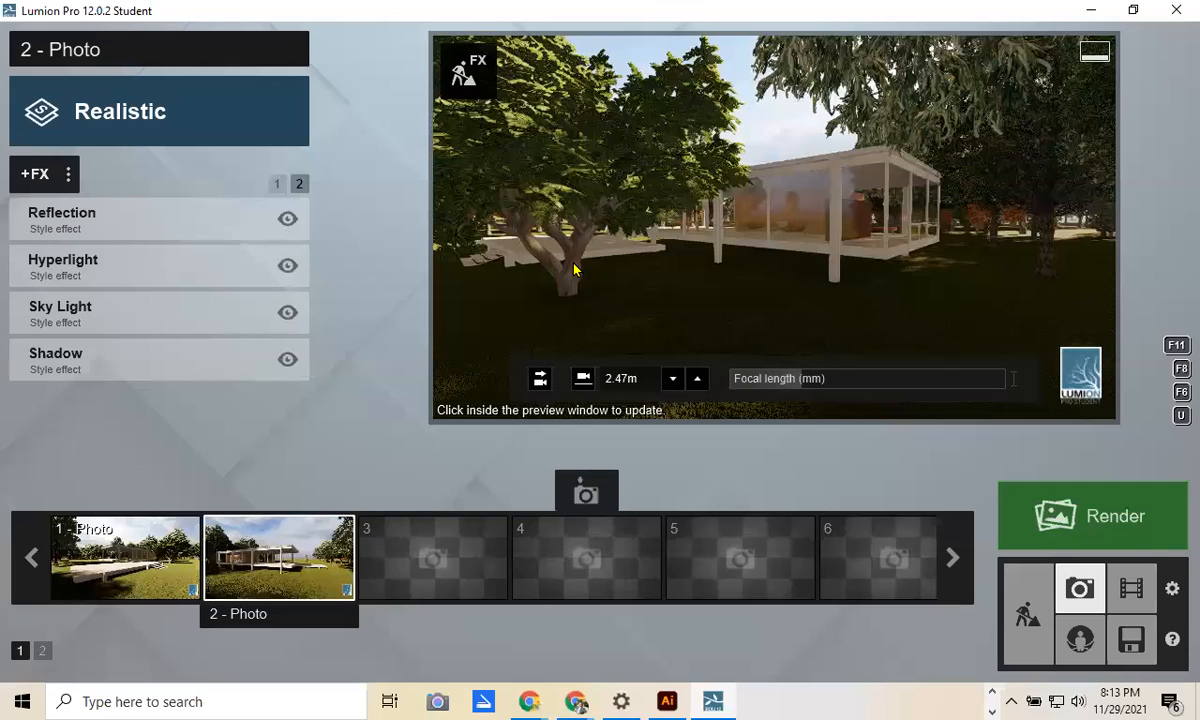
left_click(431, 490)
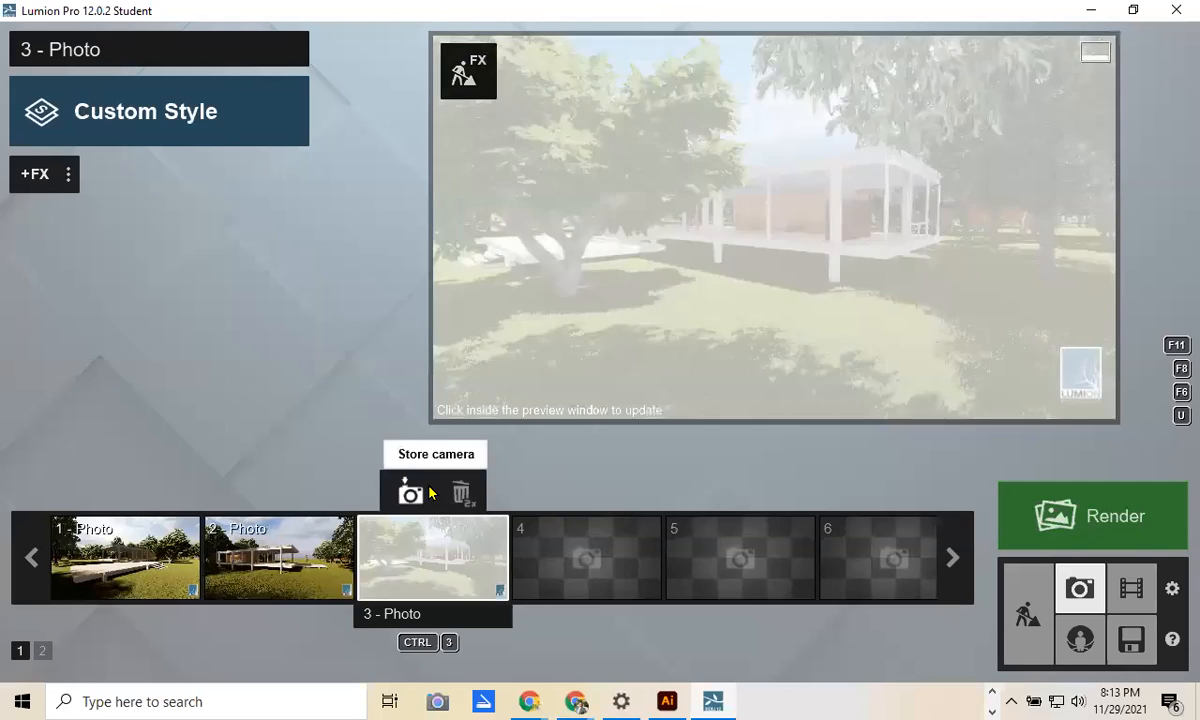
left_click(153, 122)
left_click(260, 219)
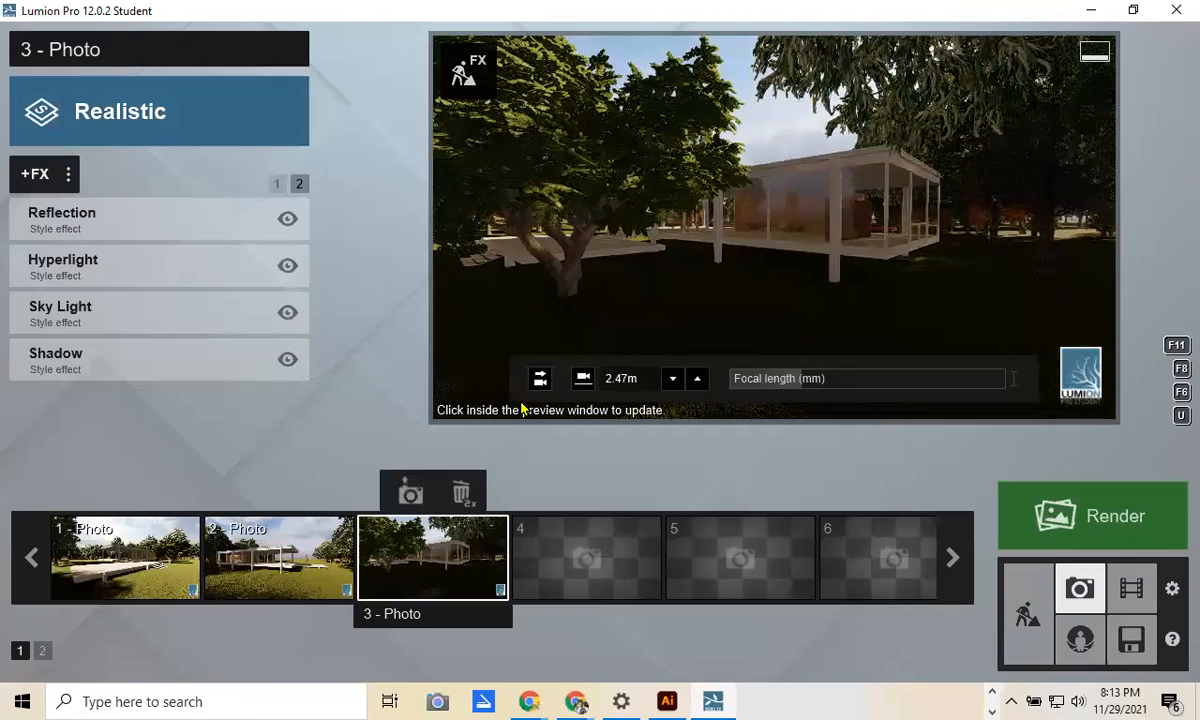
left_click(409, 495)
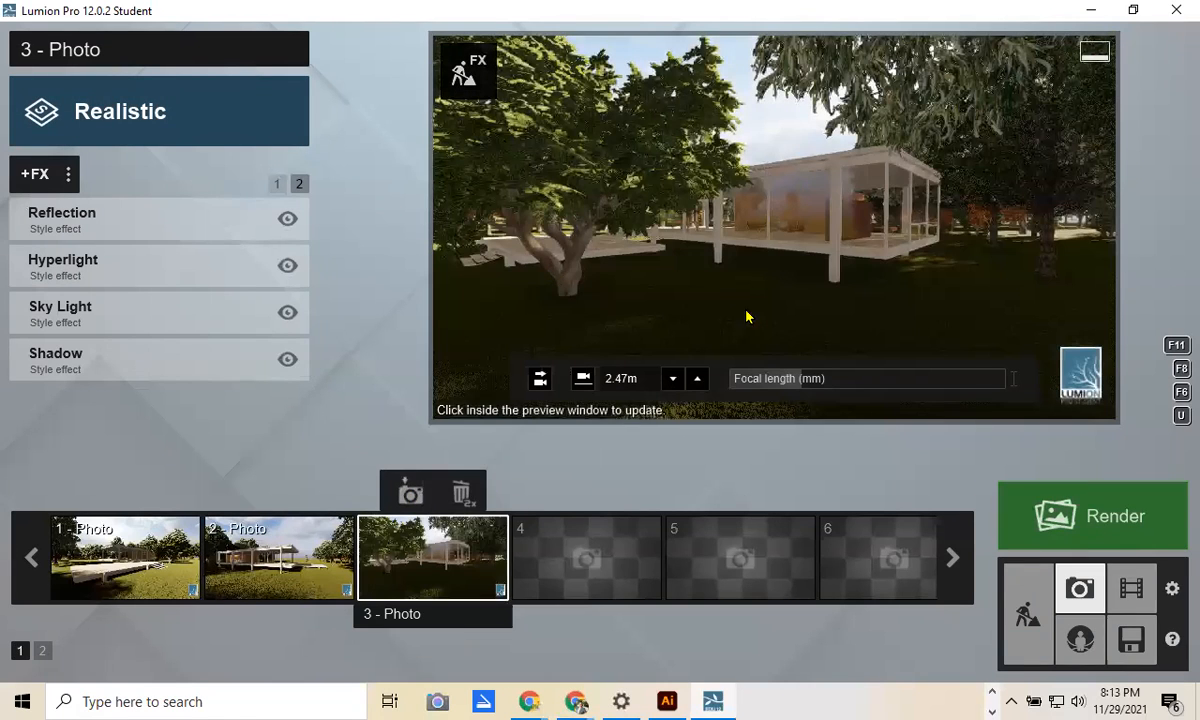
Step: In Build mode, select the foreground Carrotwood 01 tree and raise its transparency to 0.8
left_click(1028, 612)
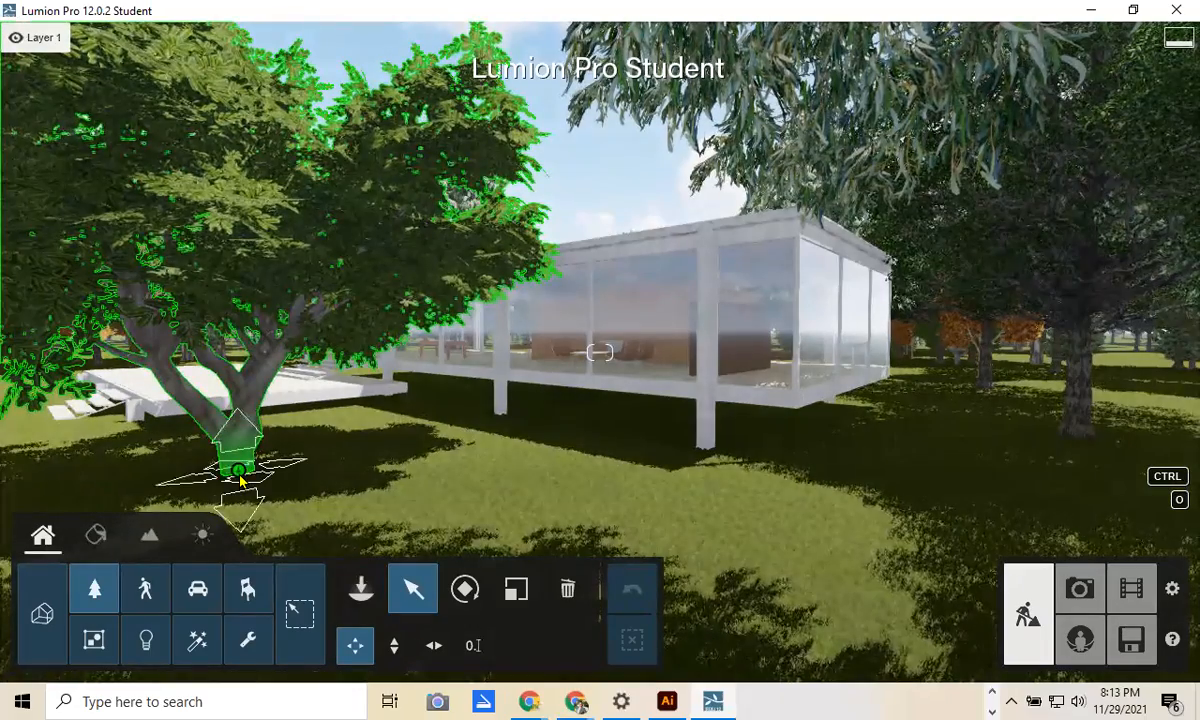
left_click(241, 480)
left_click(943, 203)
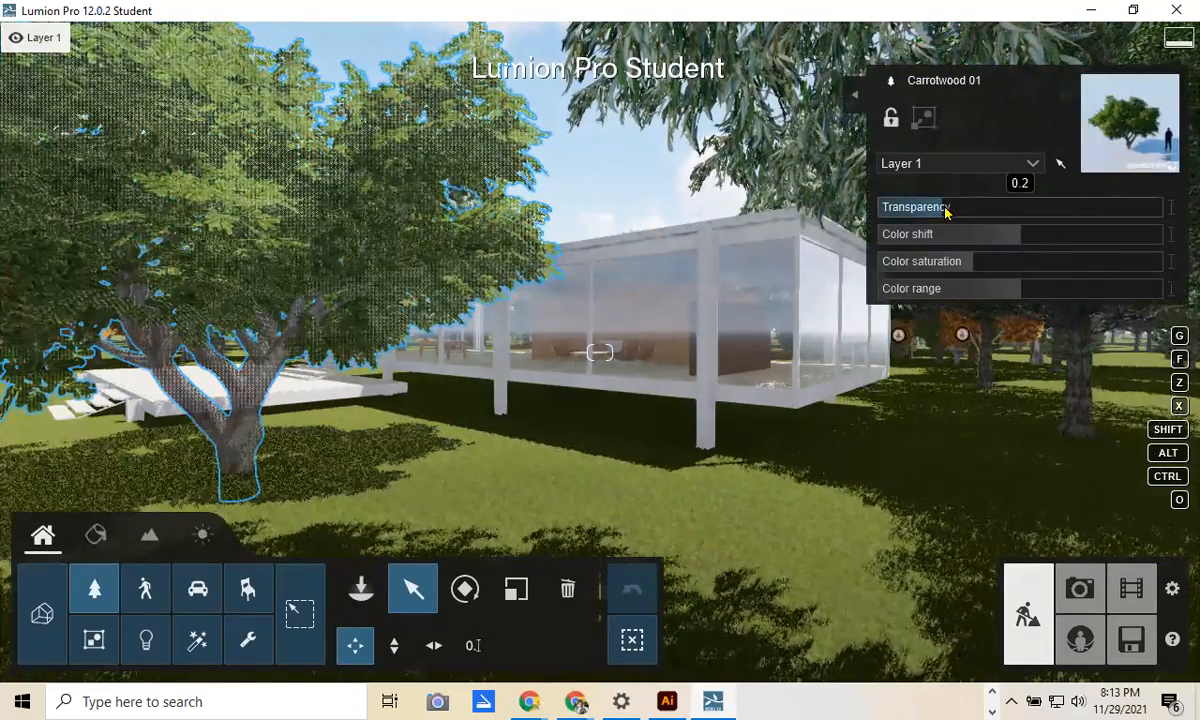
left_click_drag(922, 210, 1079, 213)
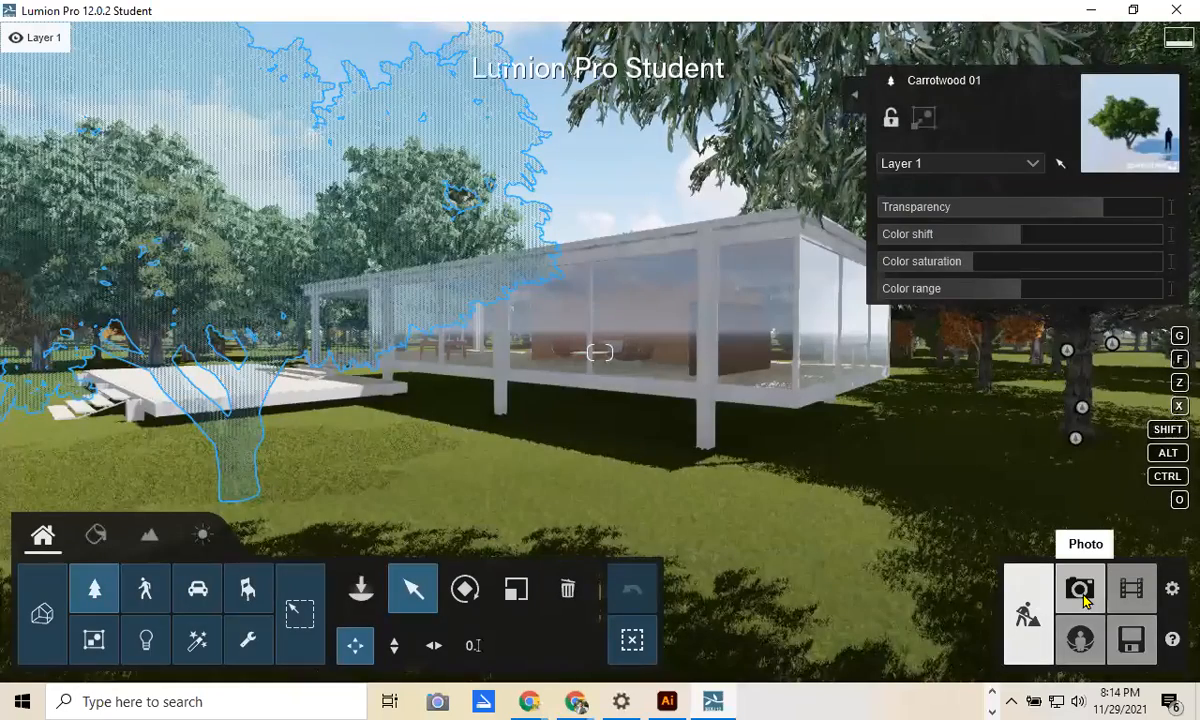
Step: Store the faded-tree view in the fourth photo slot with the Realistic style
left_click(1081, 592)
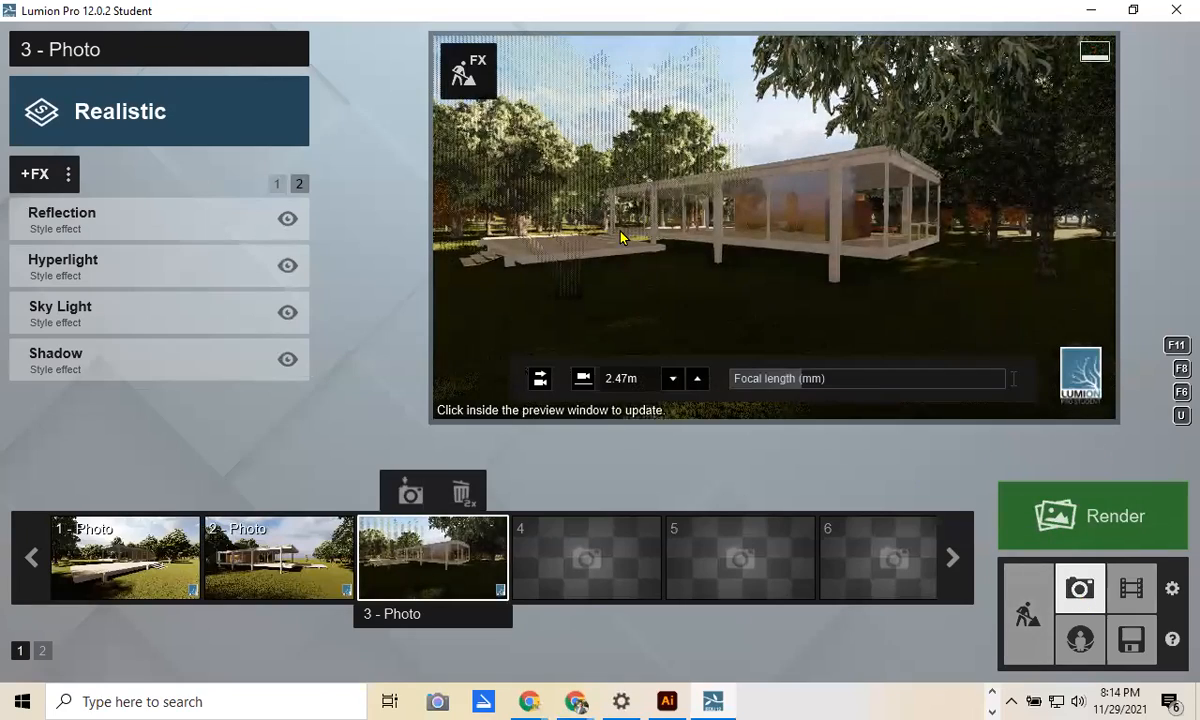
left_click(585, 550)
left_click(584, 492)
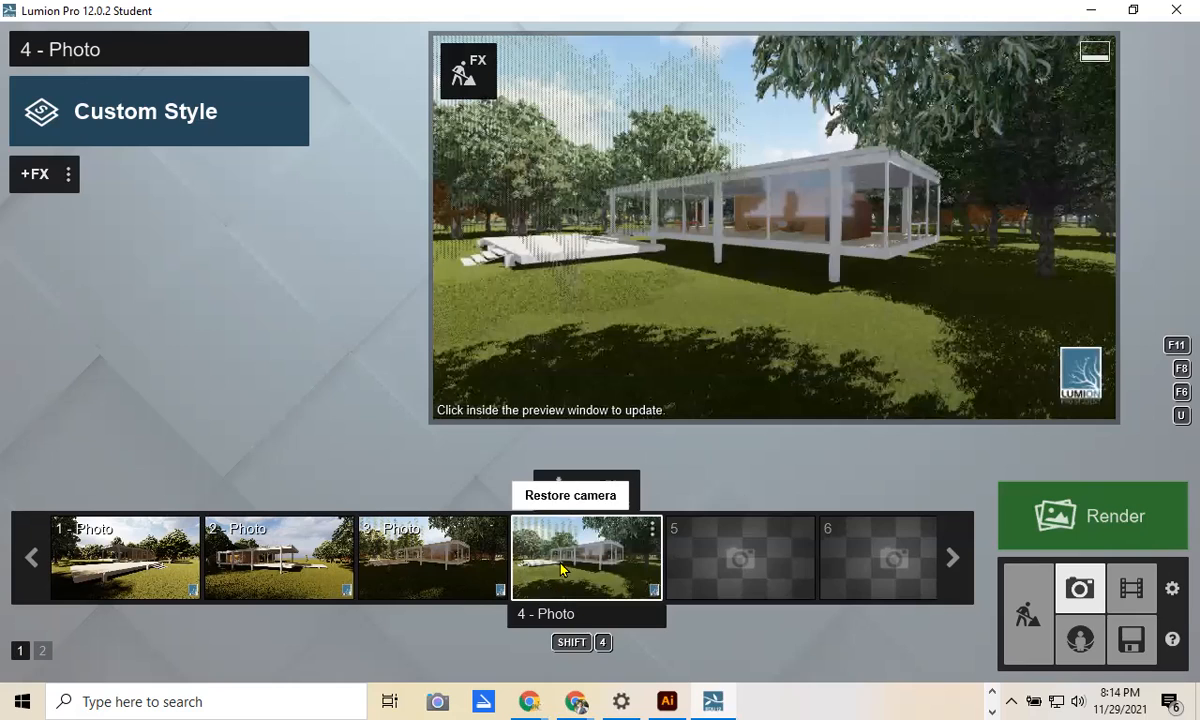
left_click(249, 134)
left_click(516, 191)
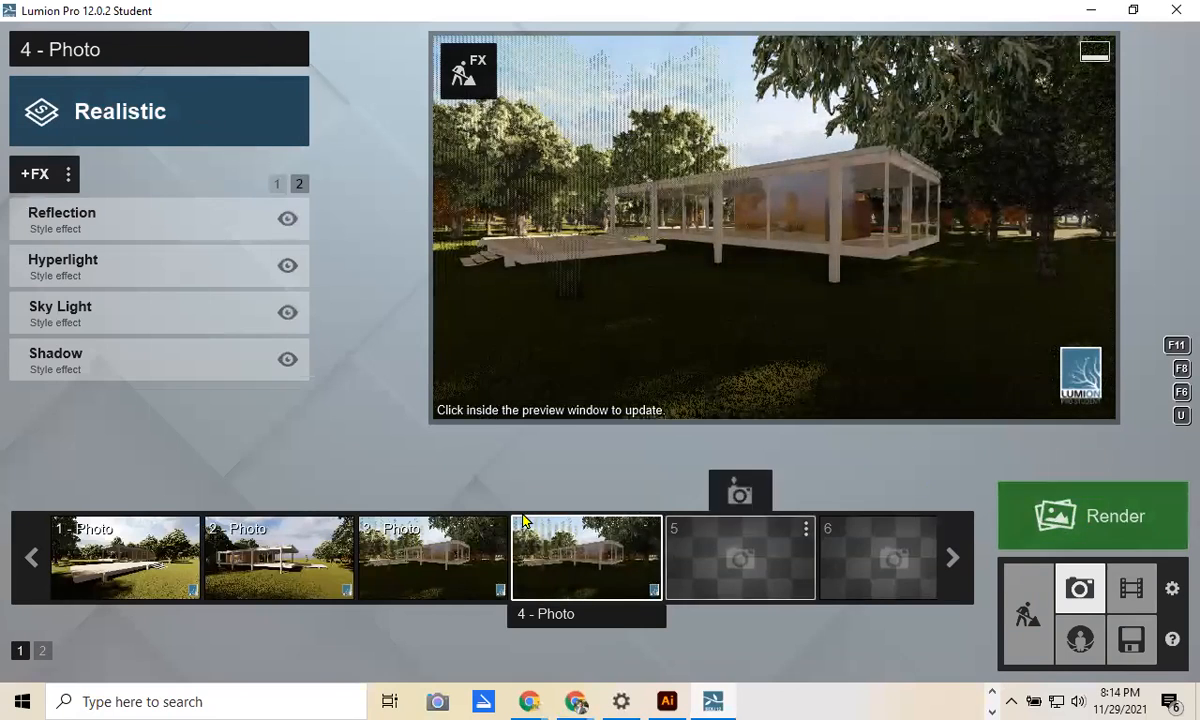
mouse_move(735, 350)
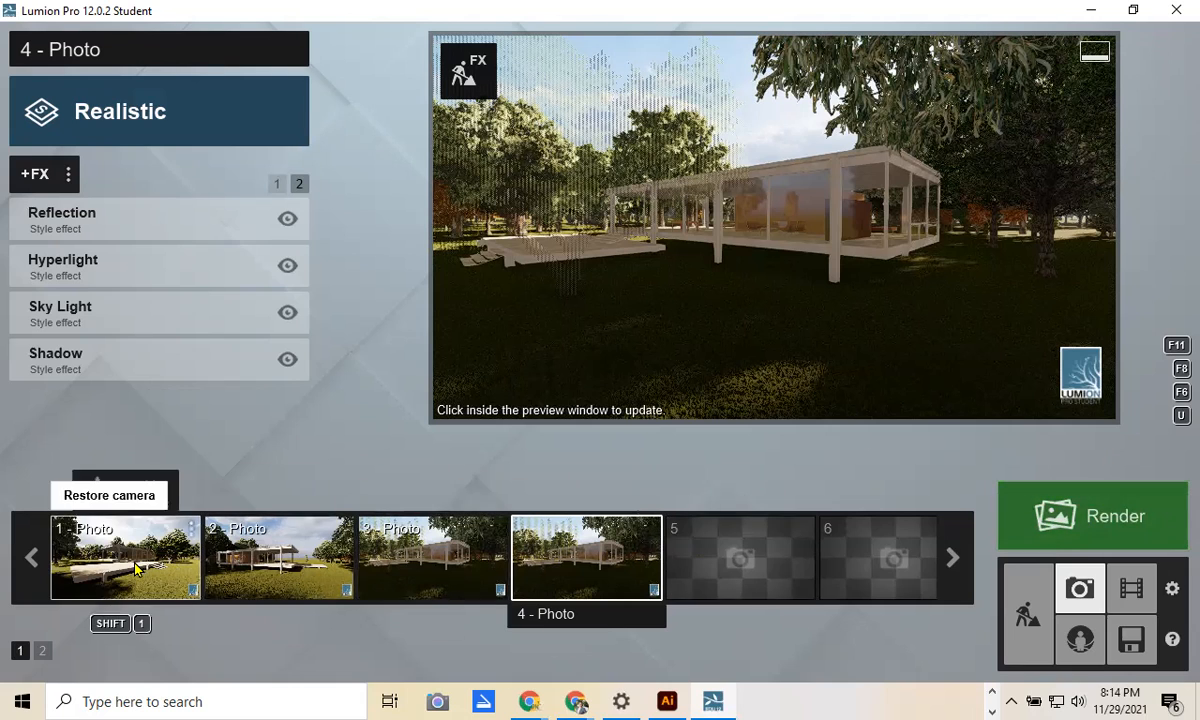
Step: Render the whole four-photo set at Desktop 1920x1080
left_click(1090, 538)
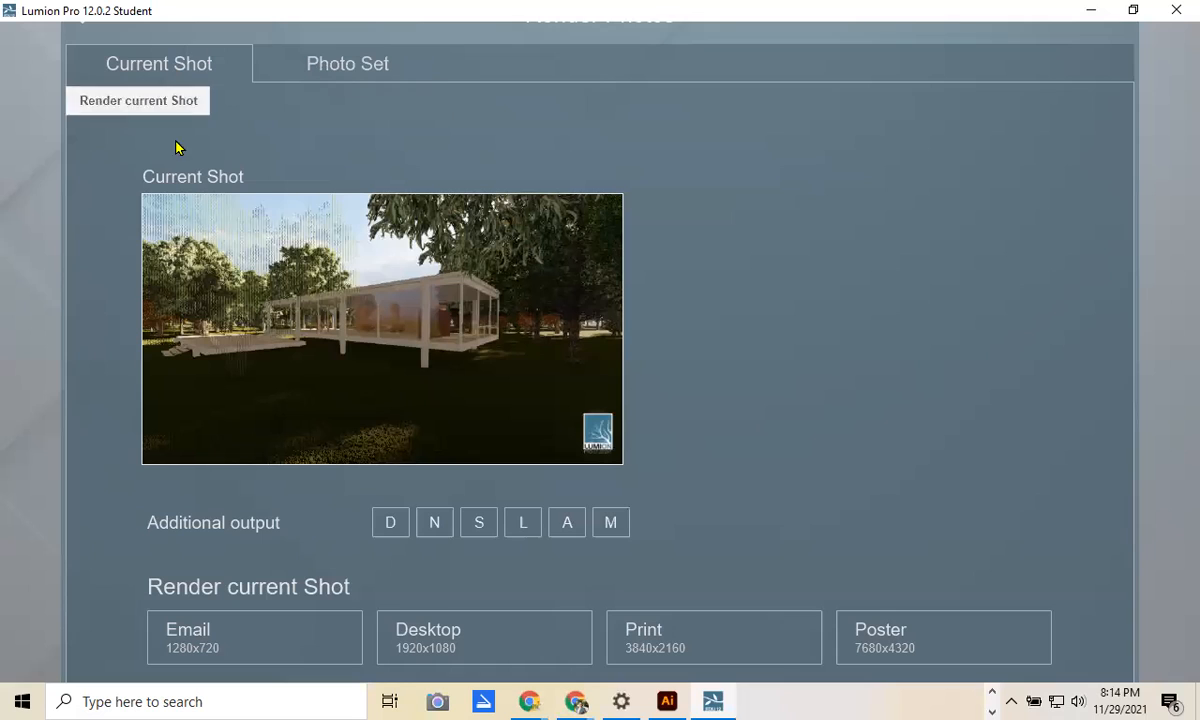
left_click(335, 68)
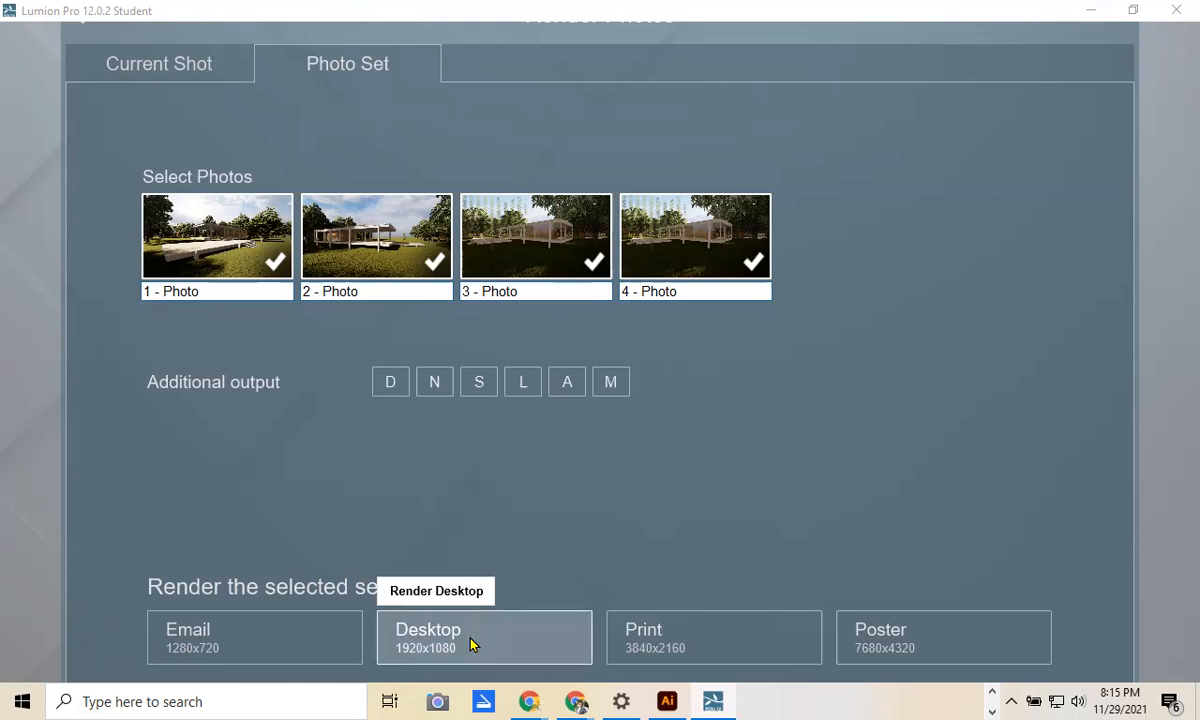
left_click(430, 645)
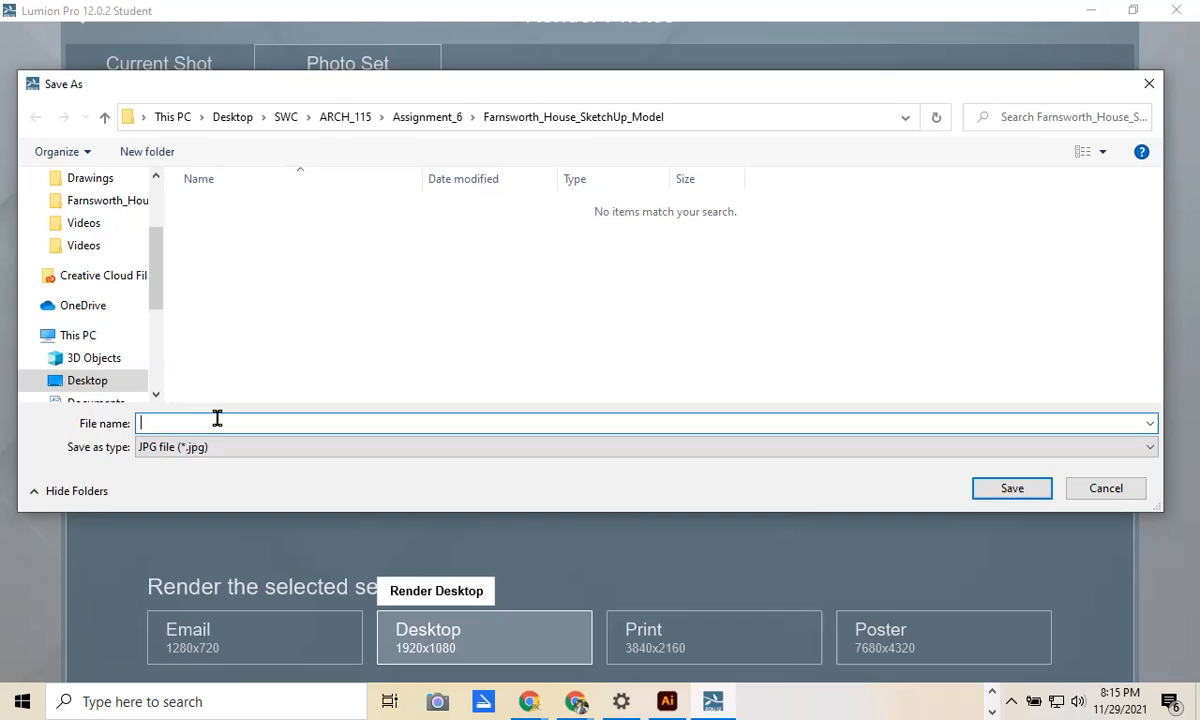
Step: Save the renders as the user's name plus '_a6_rendering', then dismiss the completion notice
type("darredpnd")
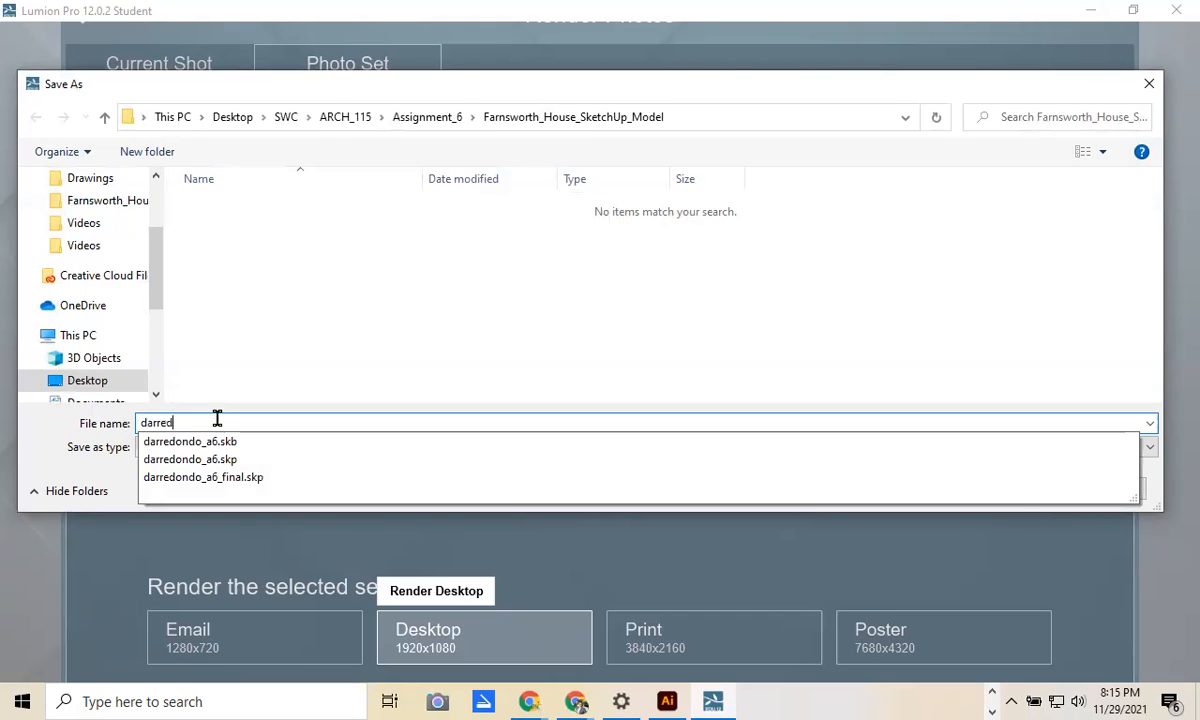
key("BackSpace")
key("BackSpace")
key("BackSpace")
key("BackSpace")
type("dondo_a6_rendering")
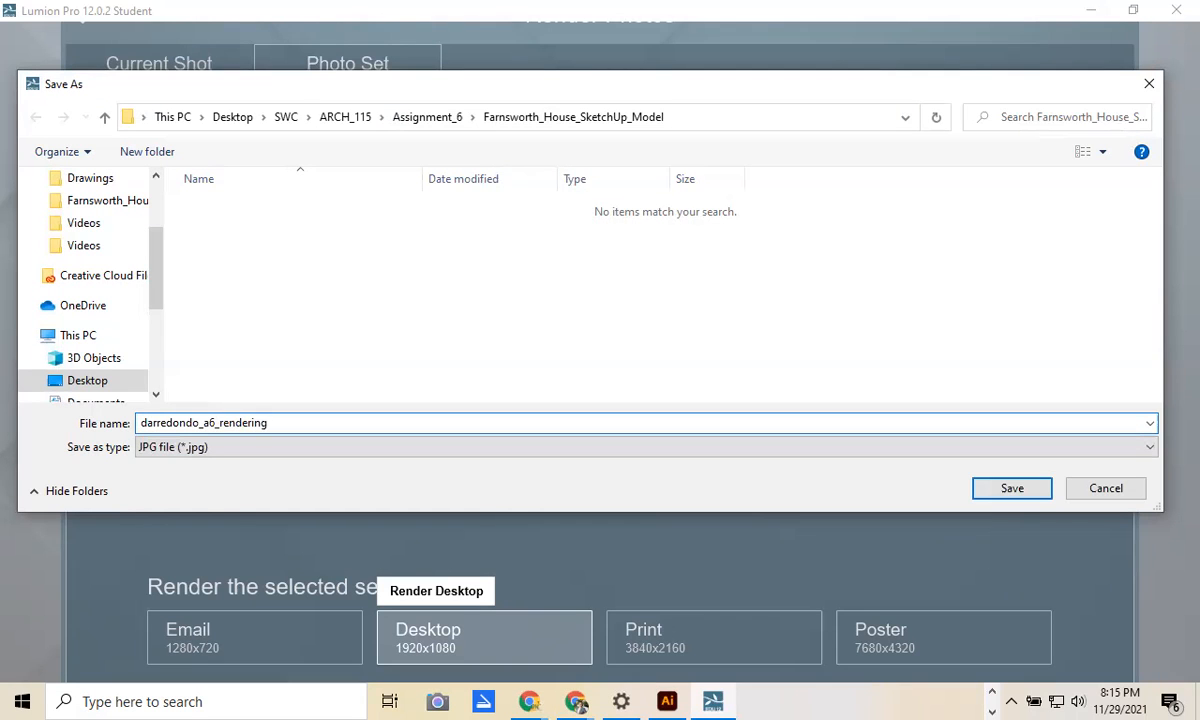
key("Return")
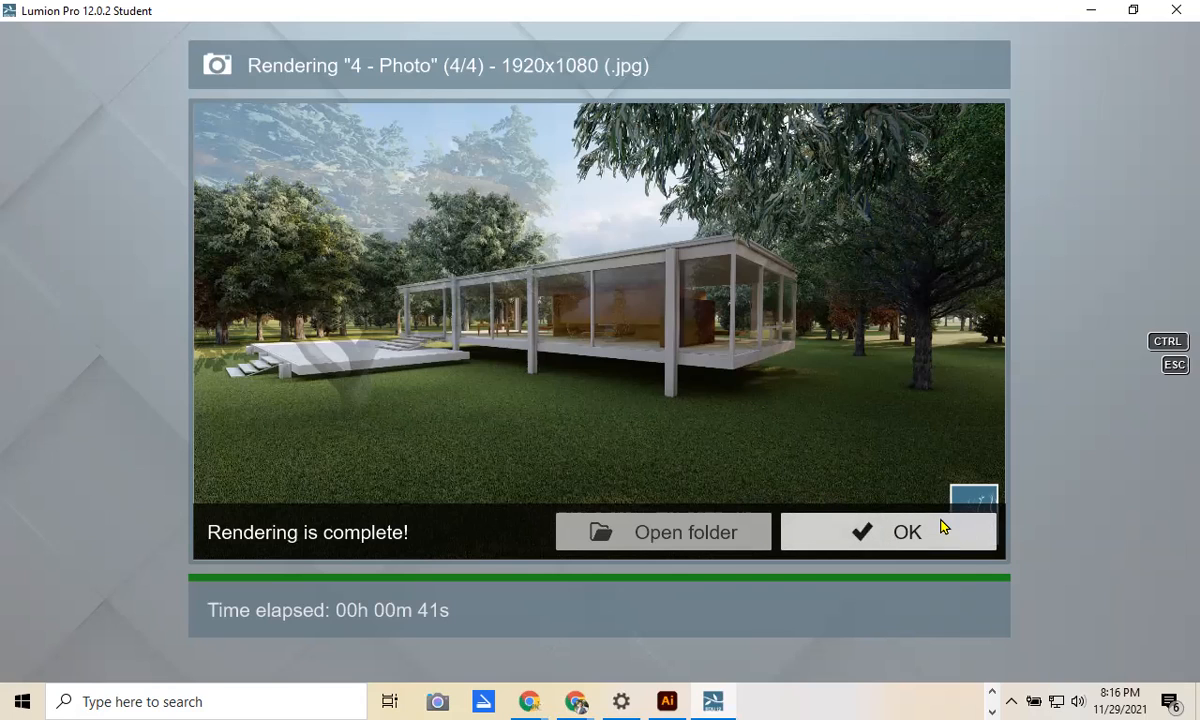
left_click(893, 540)
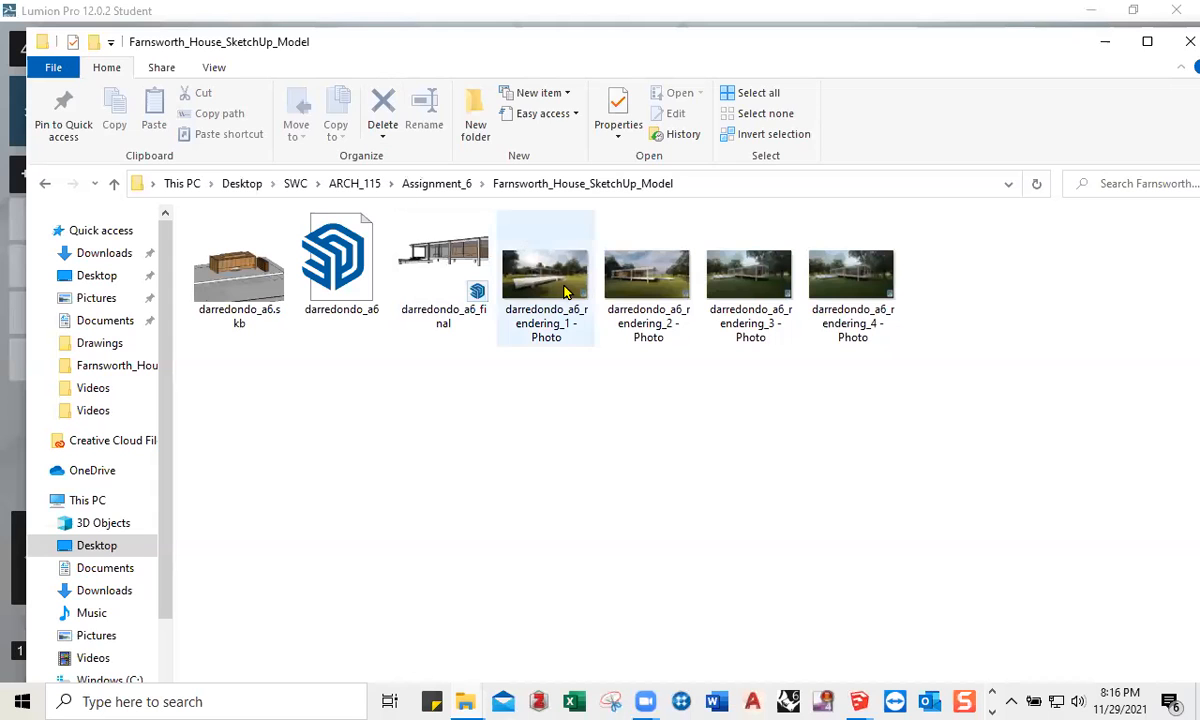
Step: Open the first rendering from the model folder in Photos and advance to rendering_2
left_click(548, 290)
double_click(548, 290)
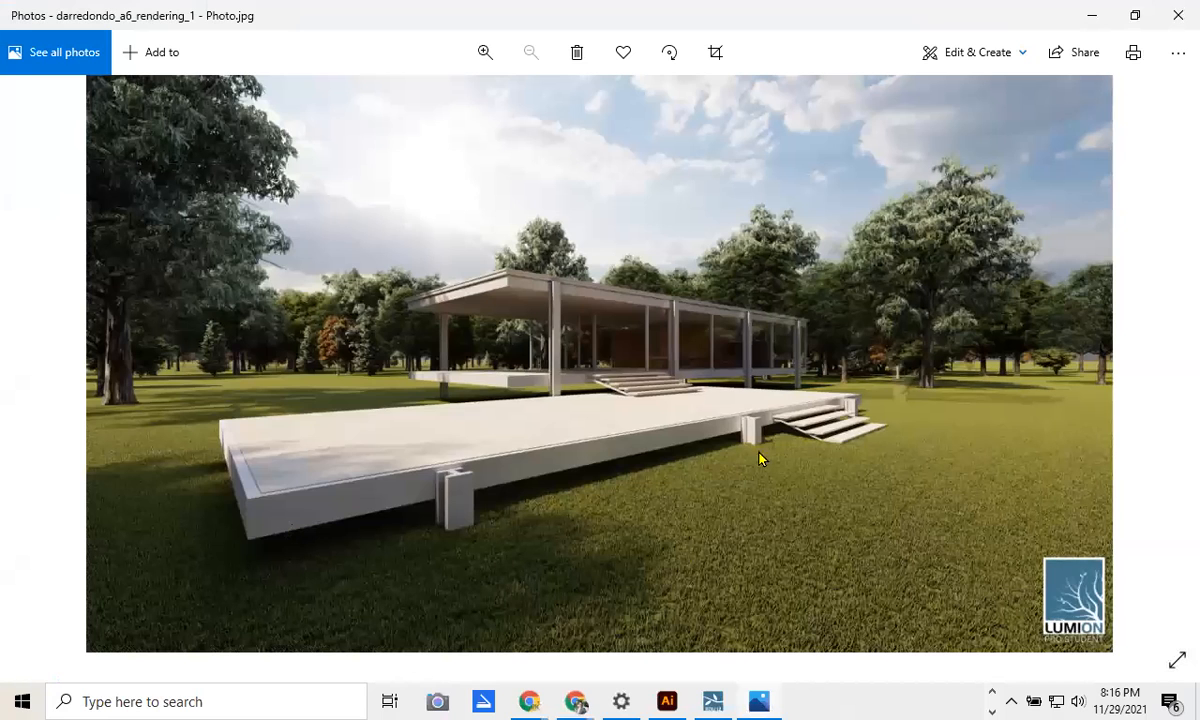
left_click(1173, 356)
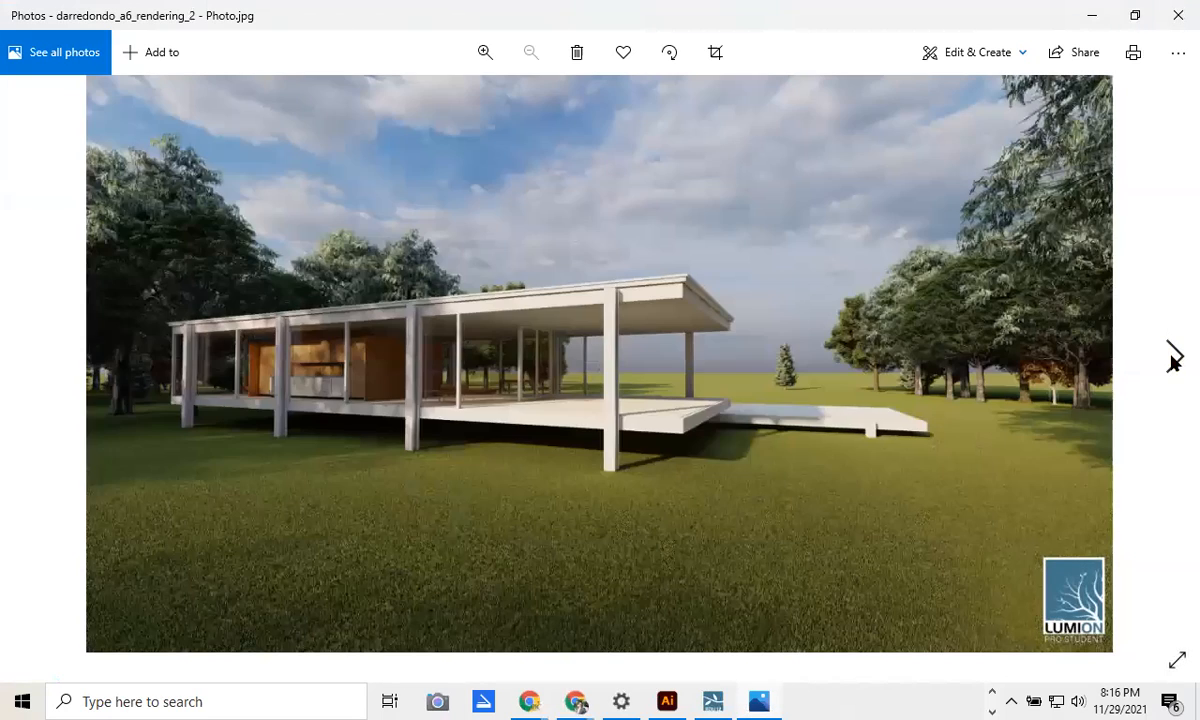
Step: Flip through renderings 2 to 4 in Photos, then bring up Edit & Create on rendering_4
left_click(1173, 358)
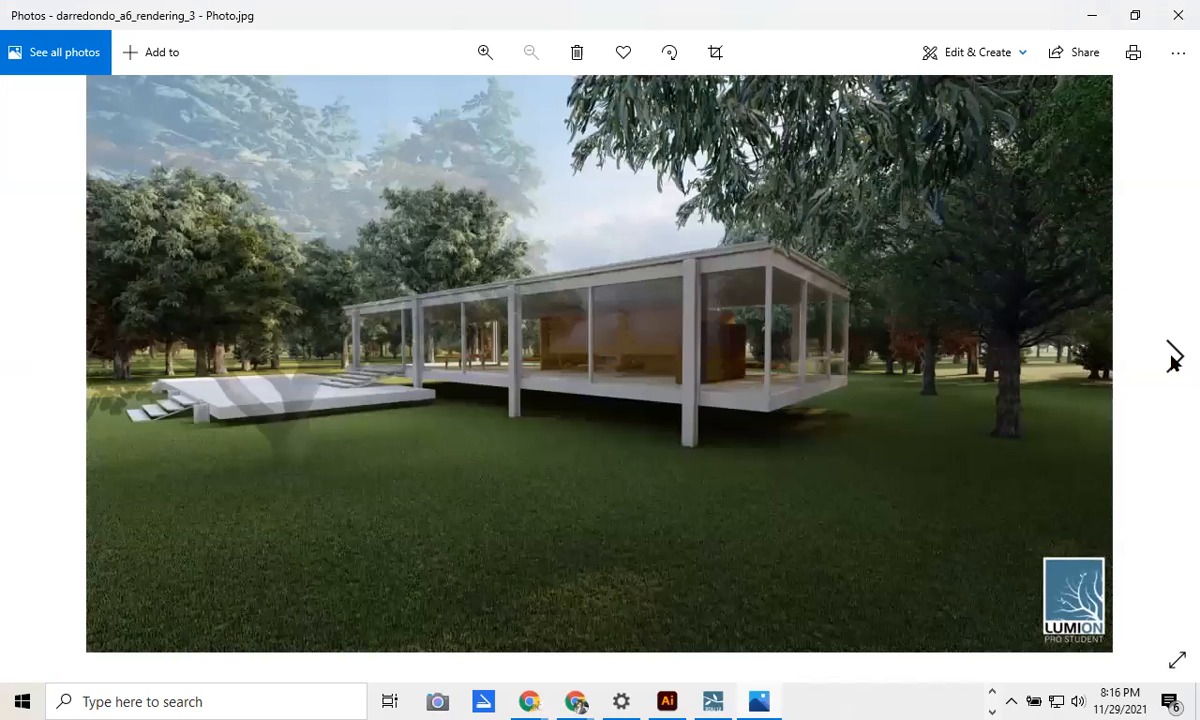
left_click(1173, 358)
left_click(30, 368)
left_click(30, 368)
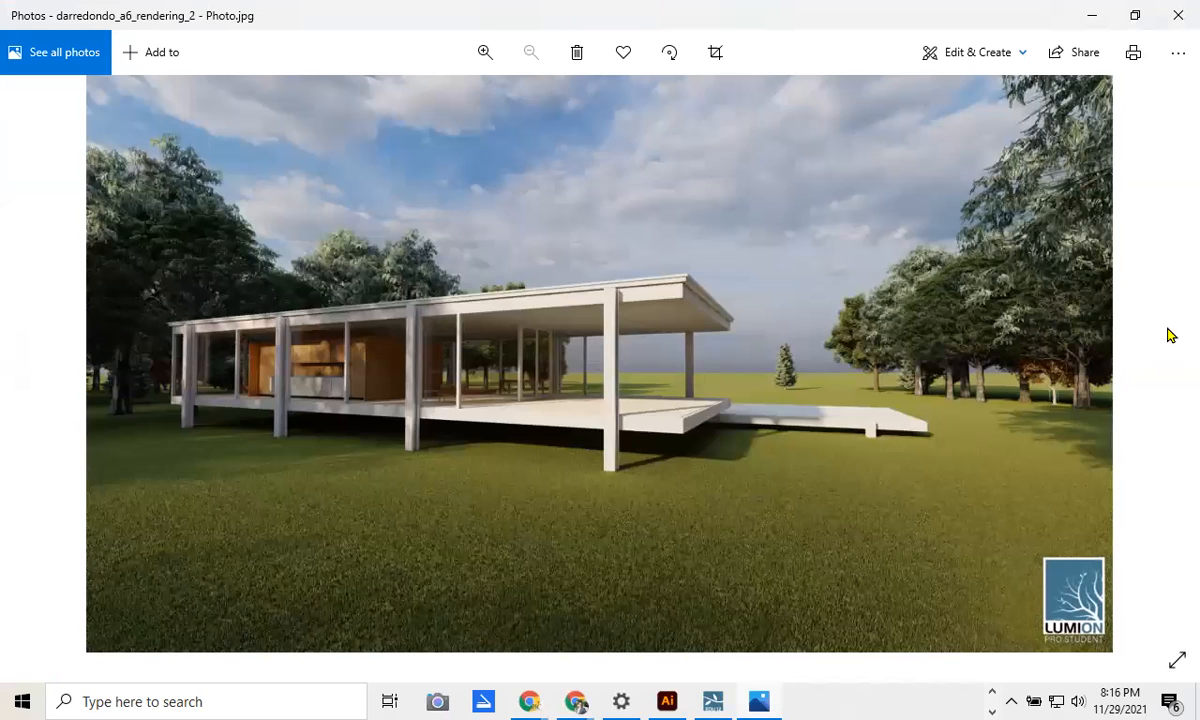
left_click(1173, 358)
left_click(1173, 358)
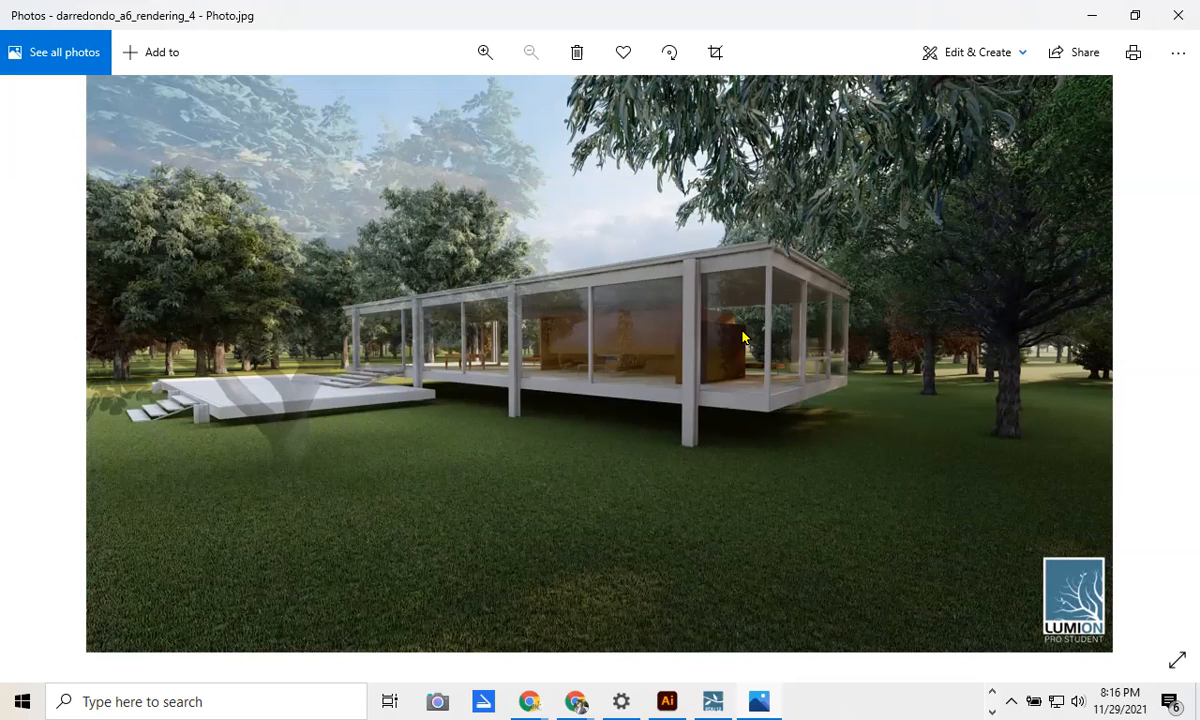
left_click(986, 55)
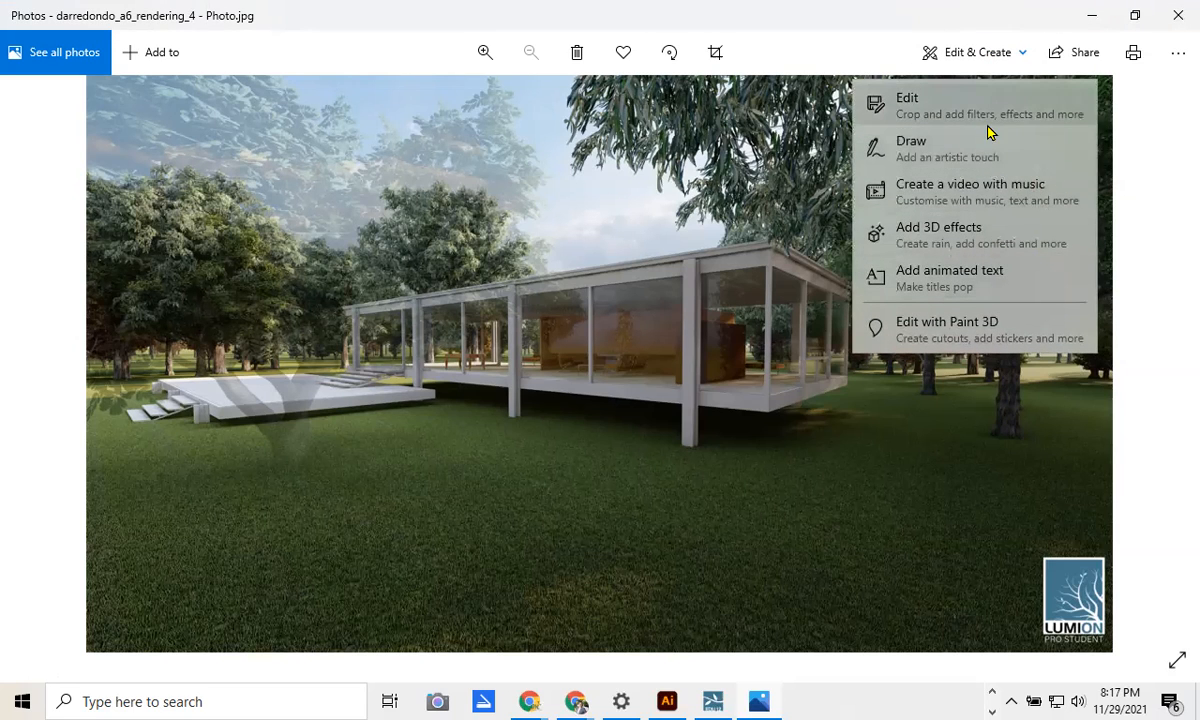
Step: Crop rendering_4's right edge slightly inward and choose Save a copy
left_click(955, 118)
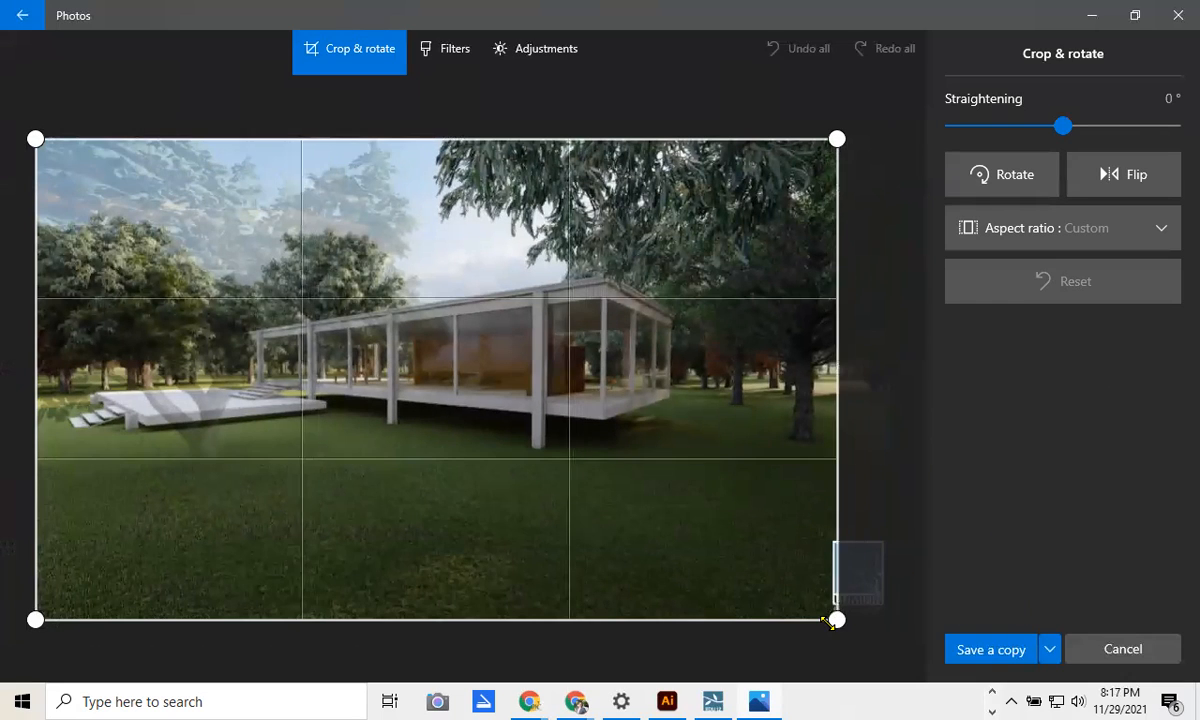
left_click_drag(827, 622, 905, 697)
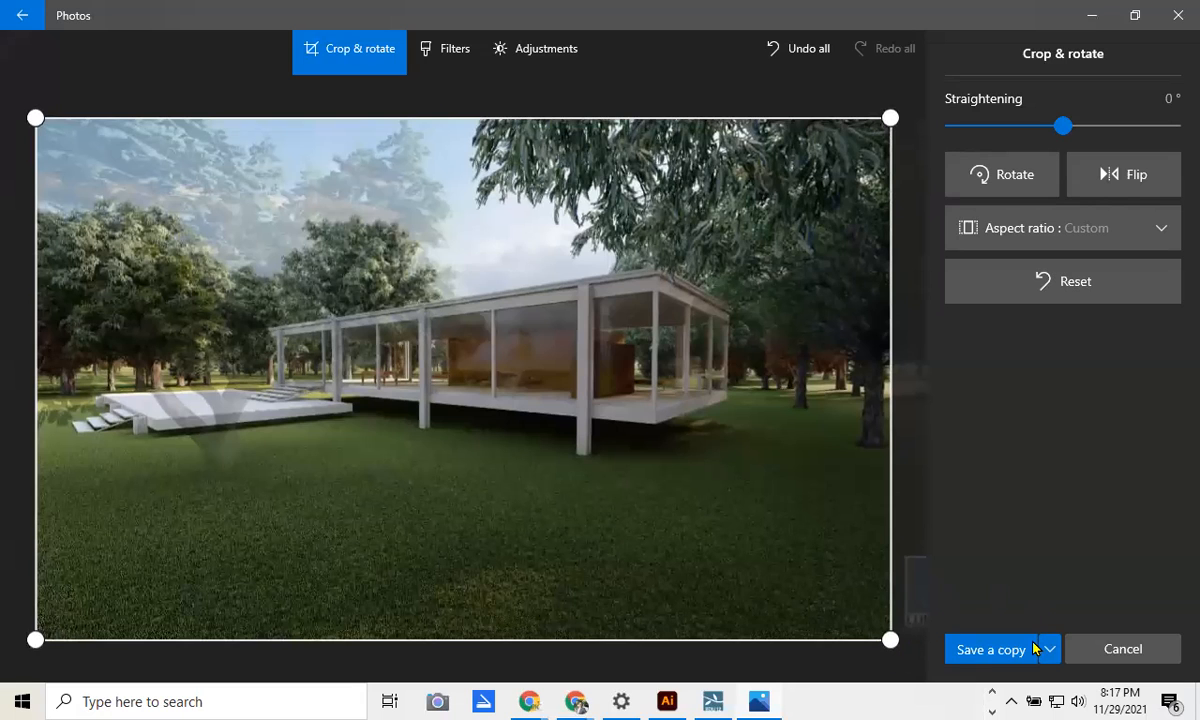
left_click(984, 651)
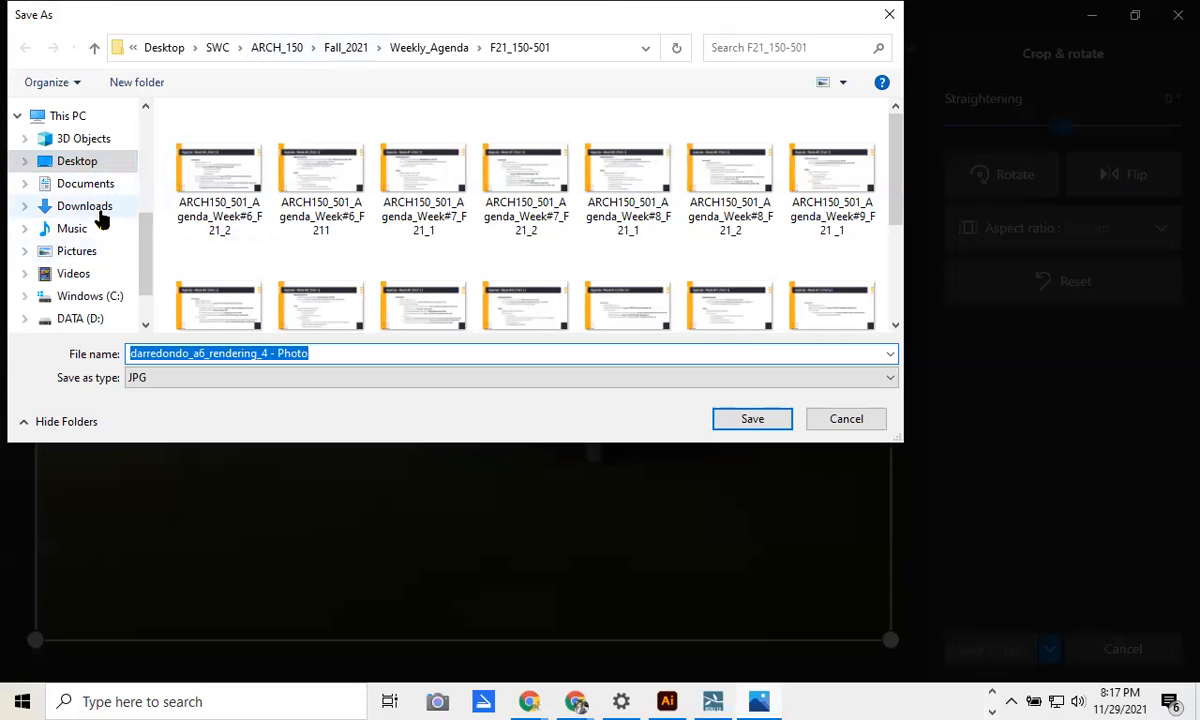
Step: Browse the save location to Desktop > SWC > ARCH_115 > Assignment_6 > Drawings
left_click(87, 172)
scroll(420, 190, "down", 1)
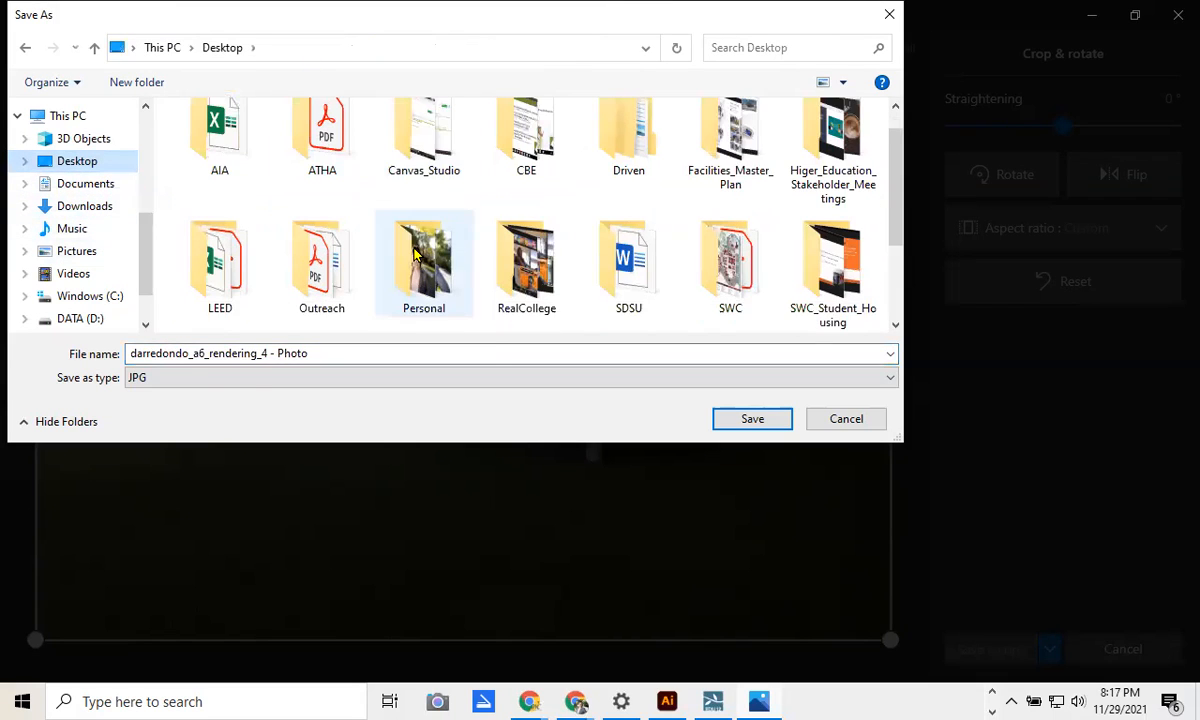
left_click(733, 270)
double_click(735, 285)
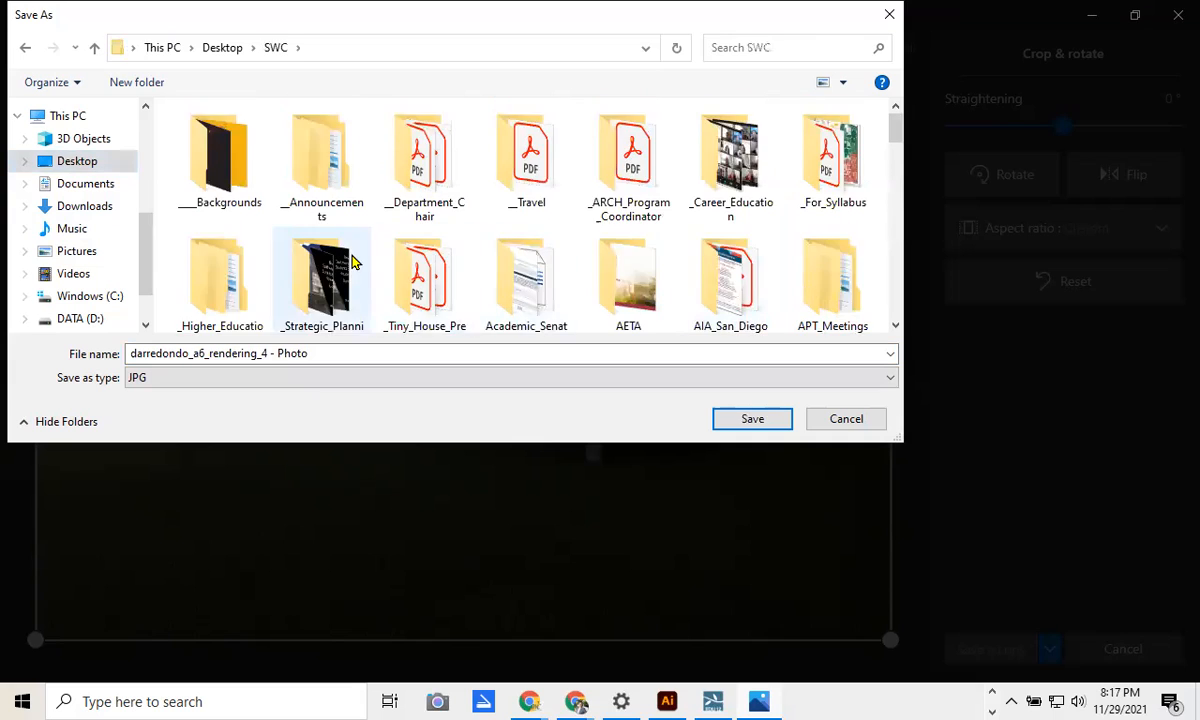
scroll(352, 260, "down", 1)
double_click(213, 255)
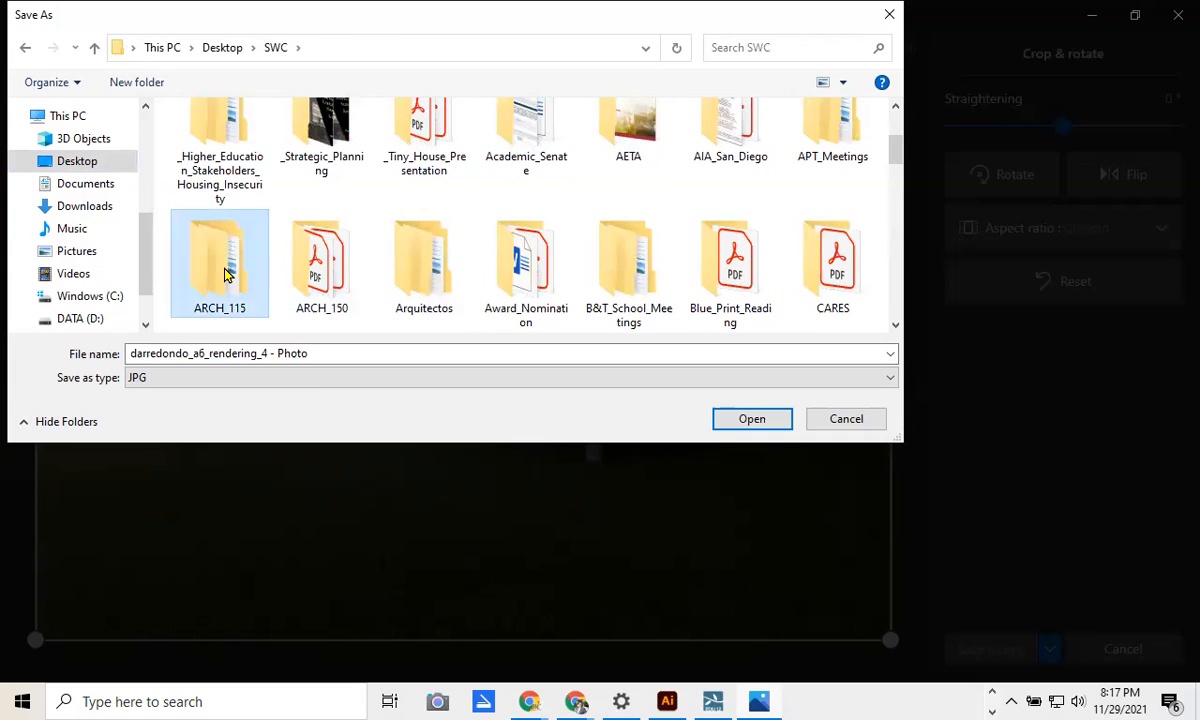
double_click(237, 182)
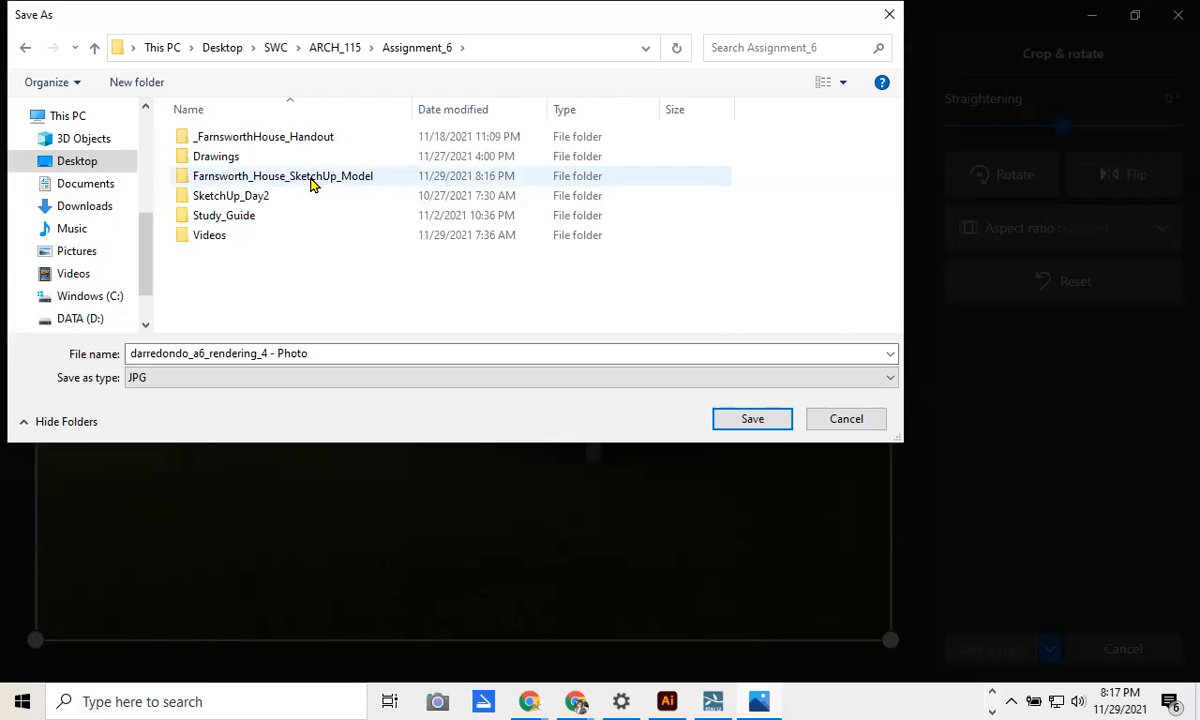
left_click(250, 158)
double_click(250, 157)
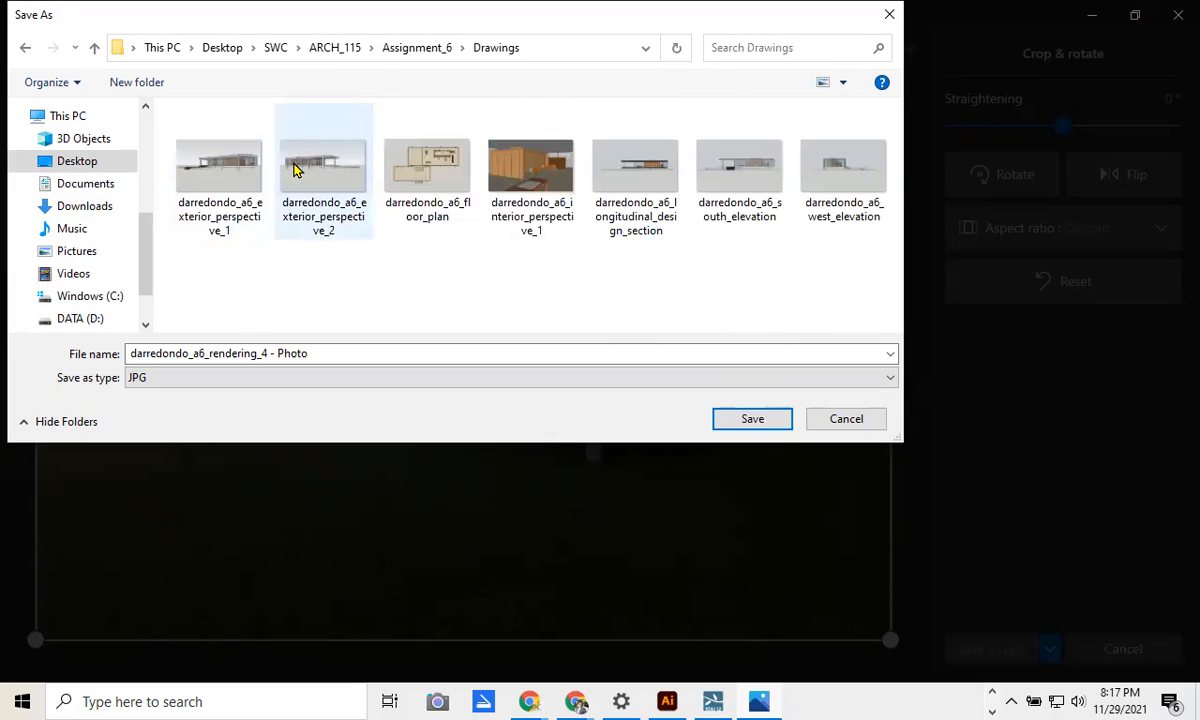
Step: Trim '_4 - Photo' from the name, save as darredondo_a6_rendering.jpg, and close the photo
left_click(337, 356)
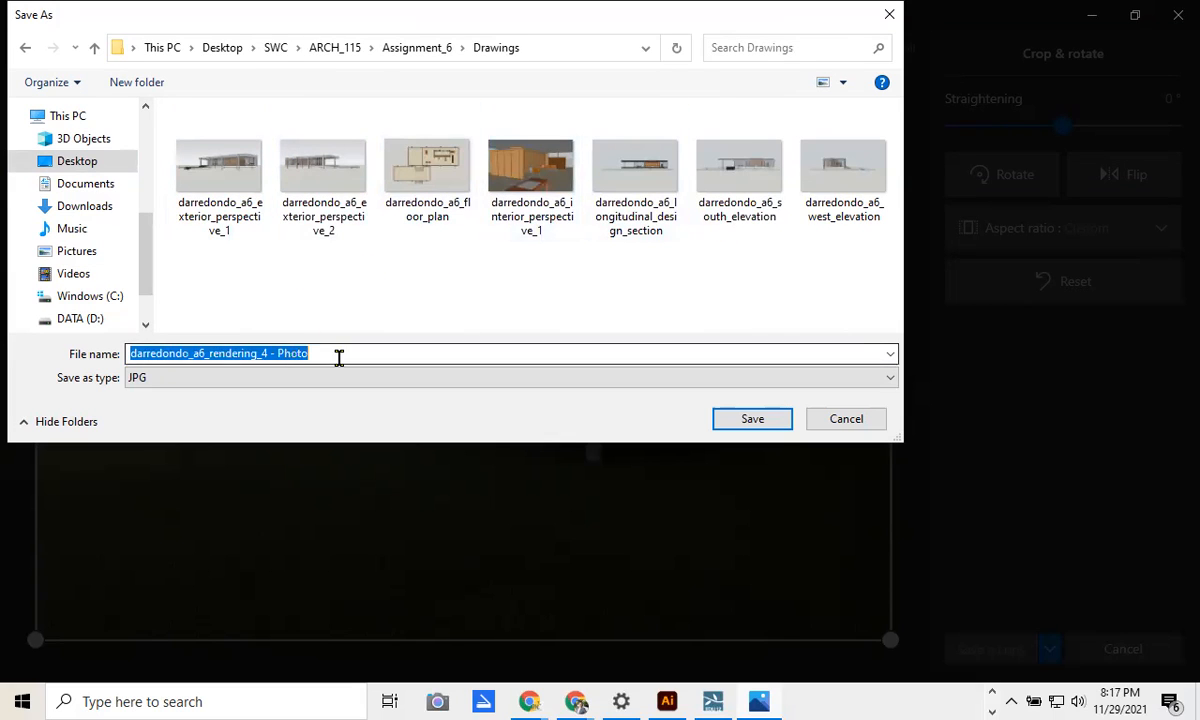
left_click_drag(340, 349, 255, 355)
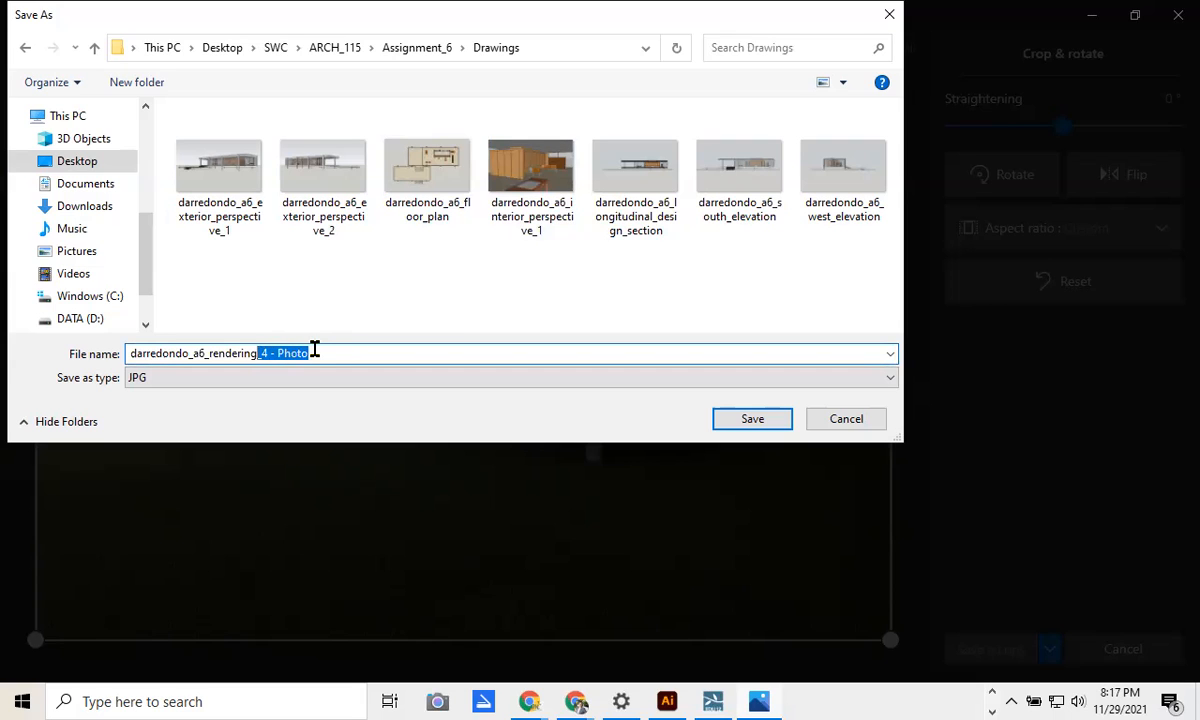
key("BackSpace")
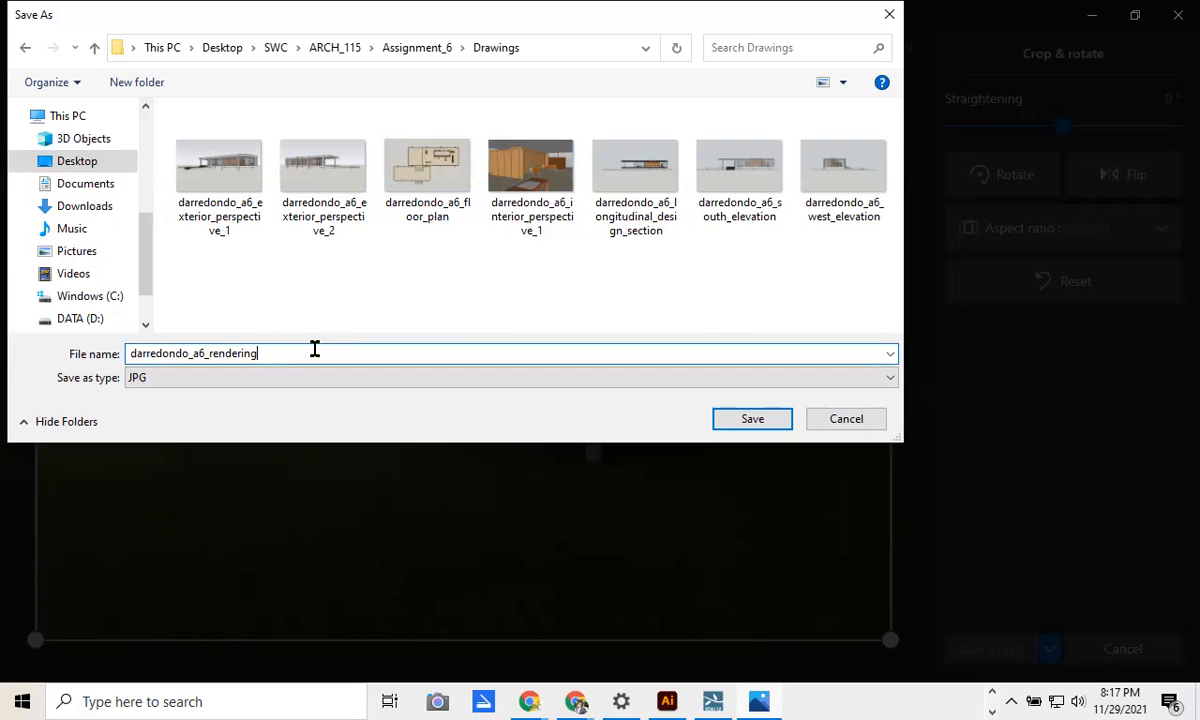
left_click(763, 420)
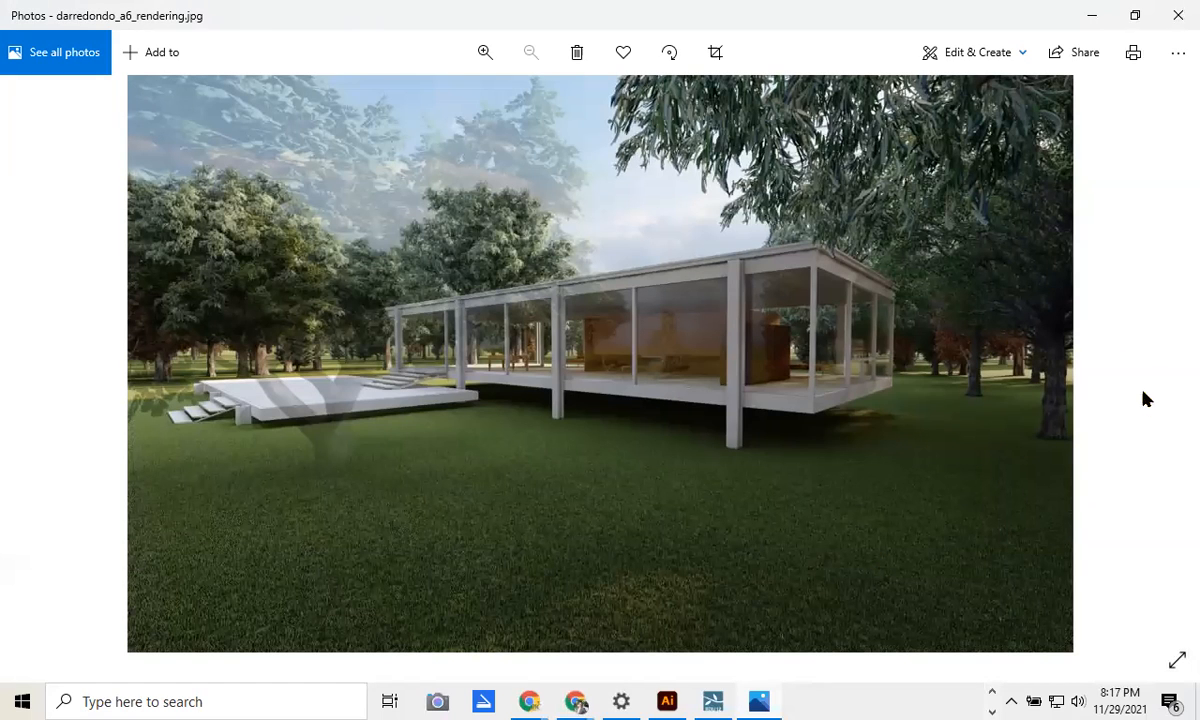
left_click(1178, 15)
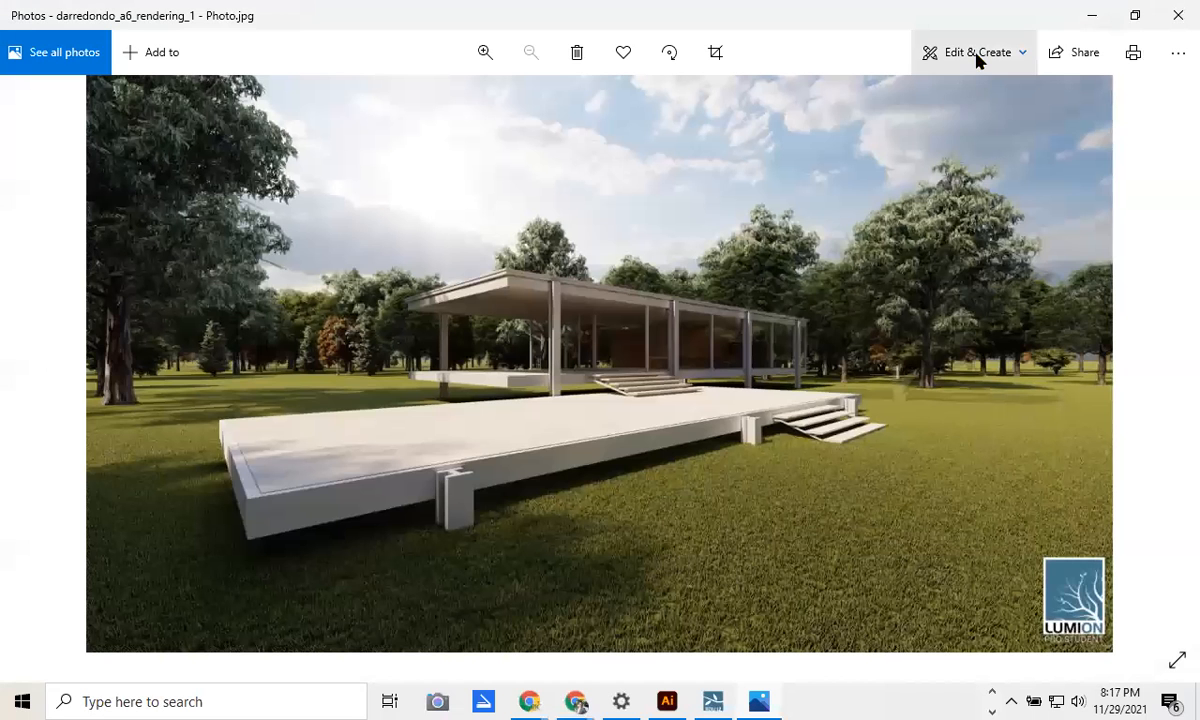
Step: Edit rendering_1 and crop off the right edge containing the Lumion logo
left_click(972, 52)
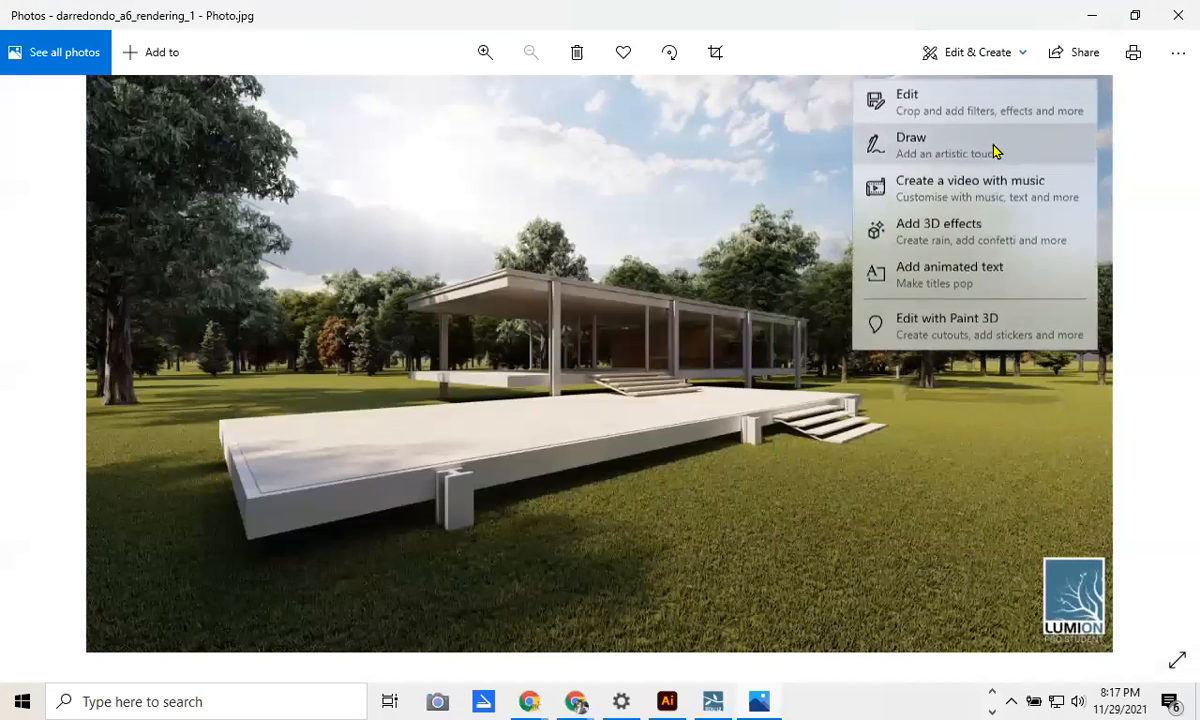
left_click(965, 102)
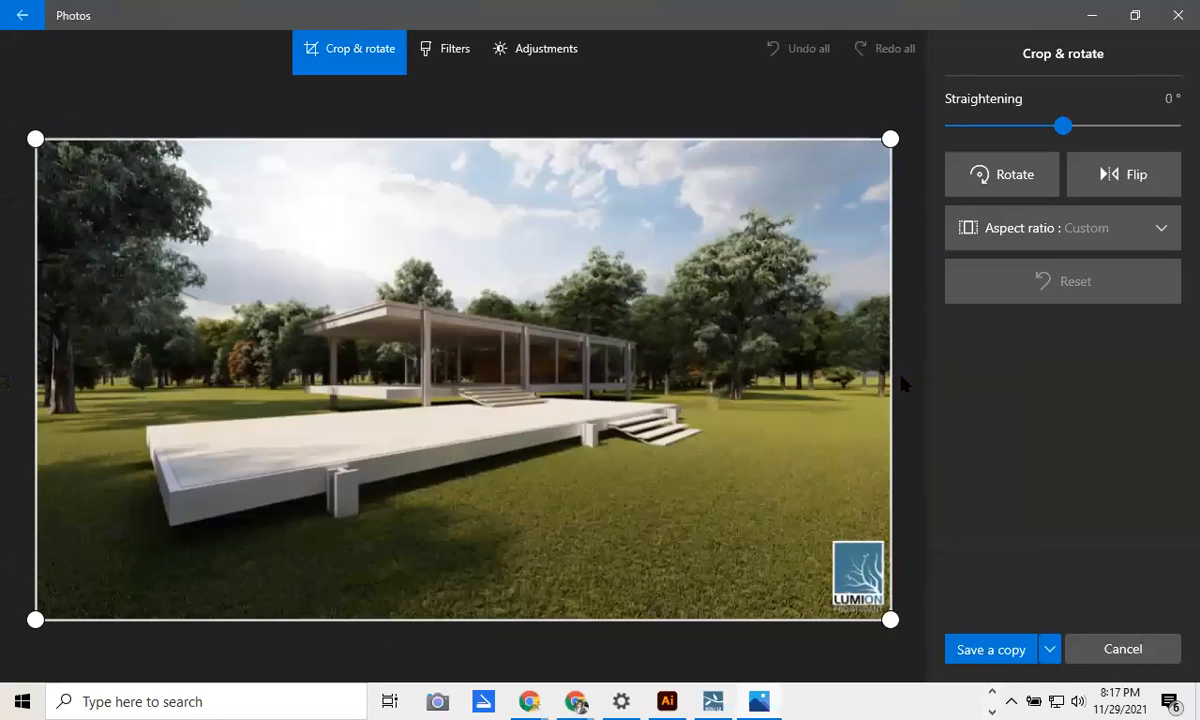
left_click_drag(873, 612, 824, 630)
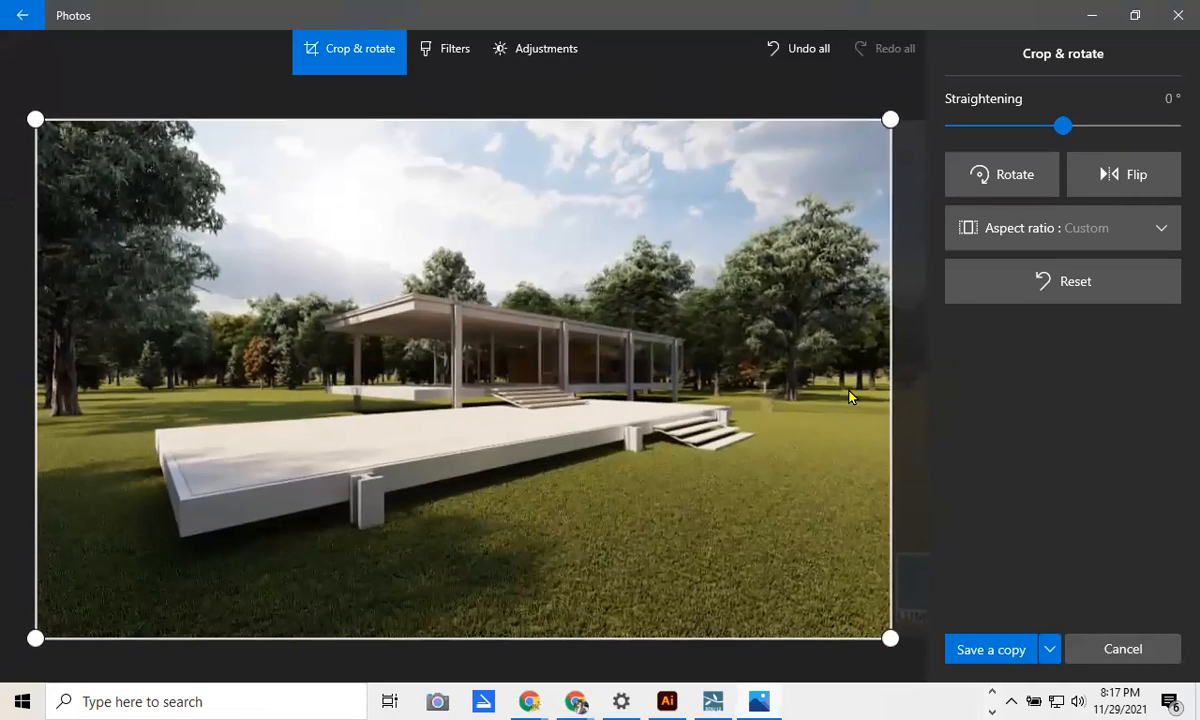
Step: Save the cropped copy as darredondo_a6_rendering_2.jpg in the Drawings folder
left_click(996, 652)
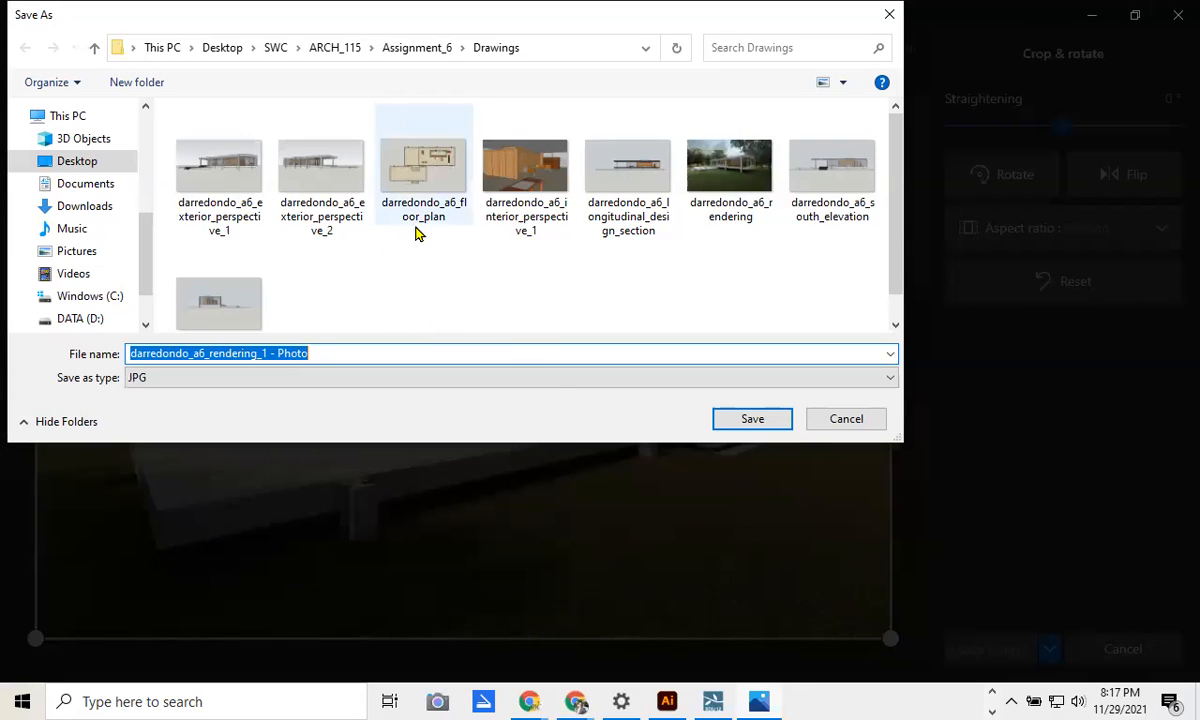
left_click(729, 168)
left_click(300, 353)
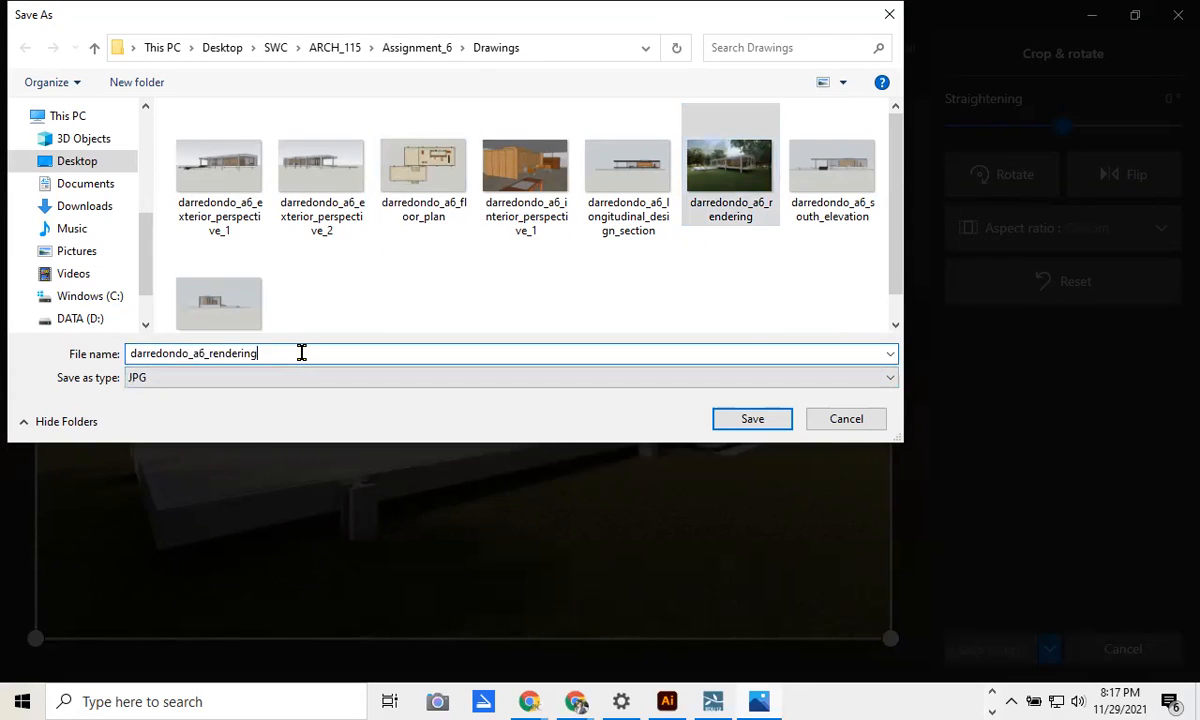
type("_")
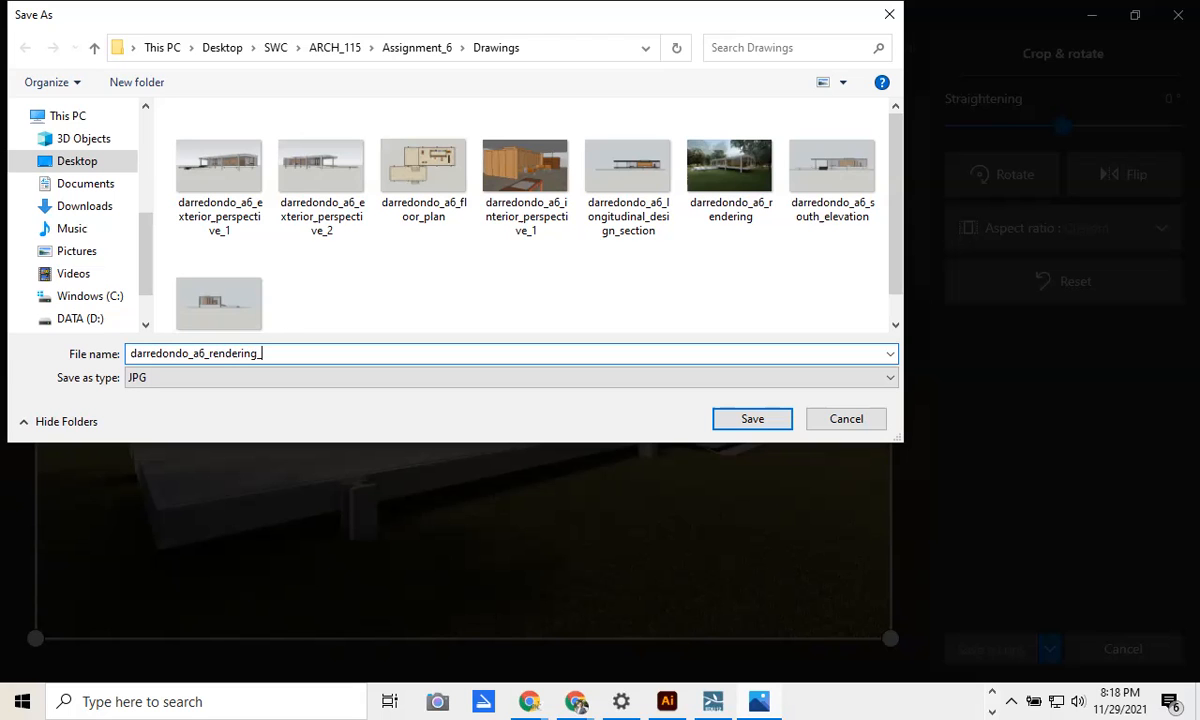
key("Return")
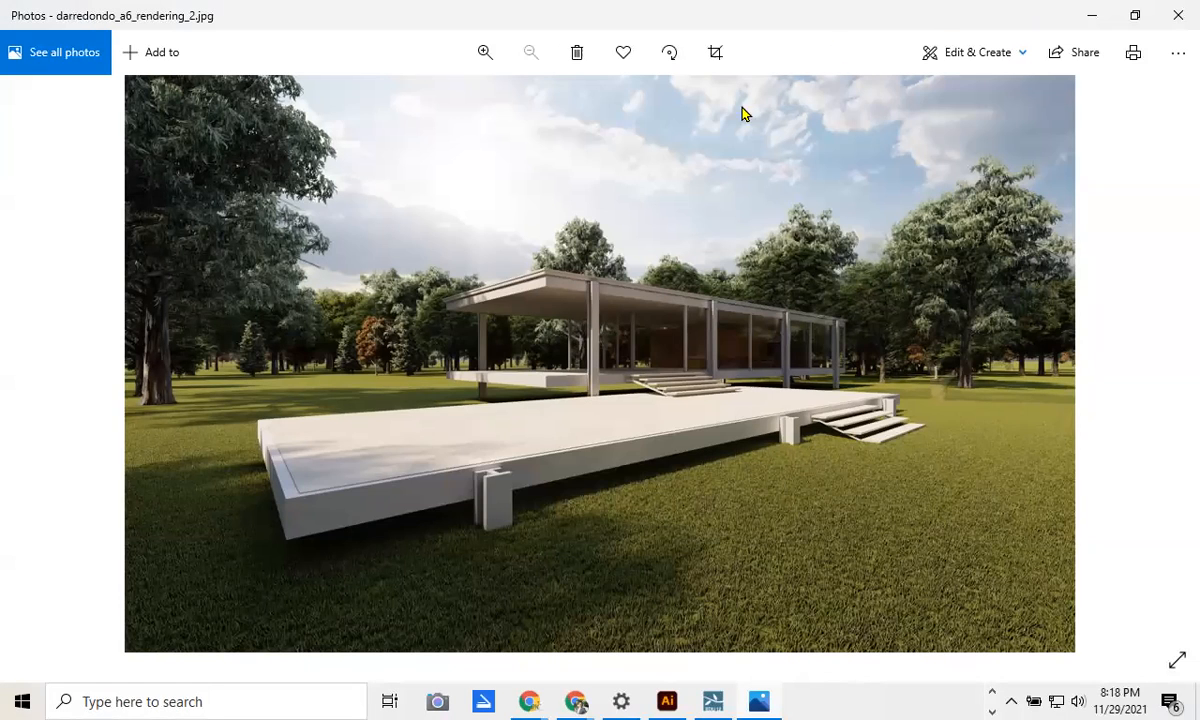
left_click(992, 711)
Step: Bring File Explorer forward and open Assignment_6 > Drawings
mouse_move(465, 701)
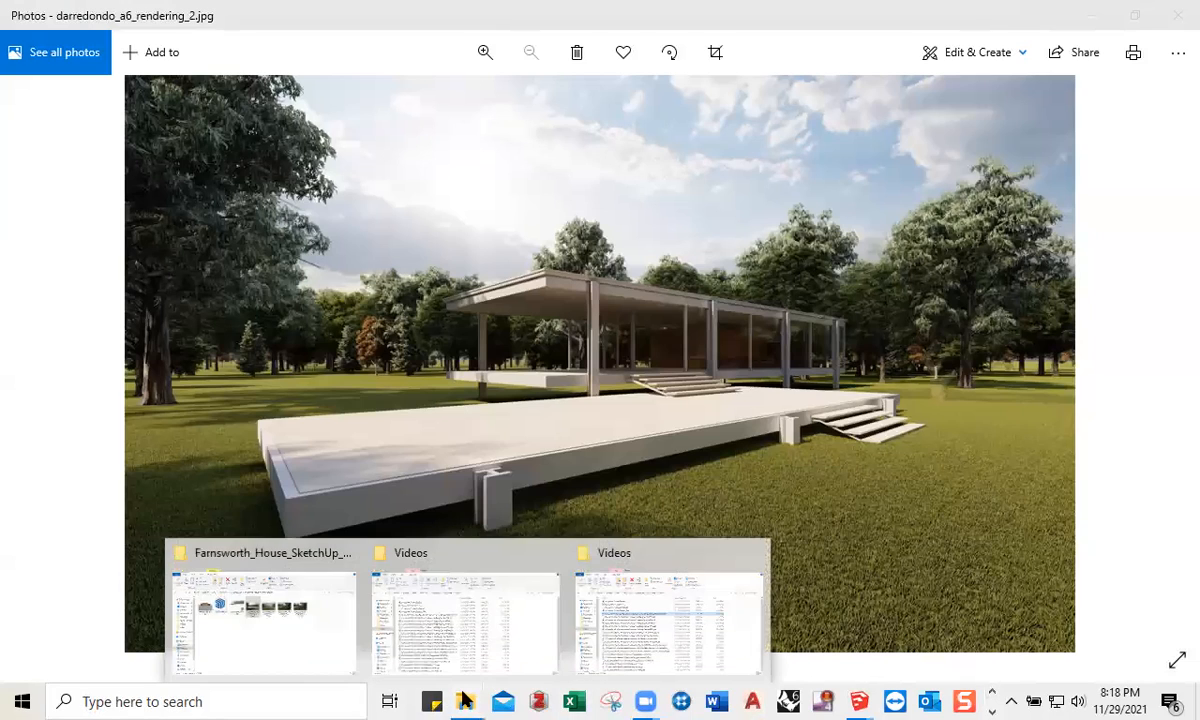
left_click(295, 652)
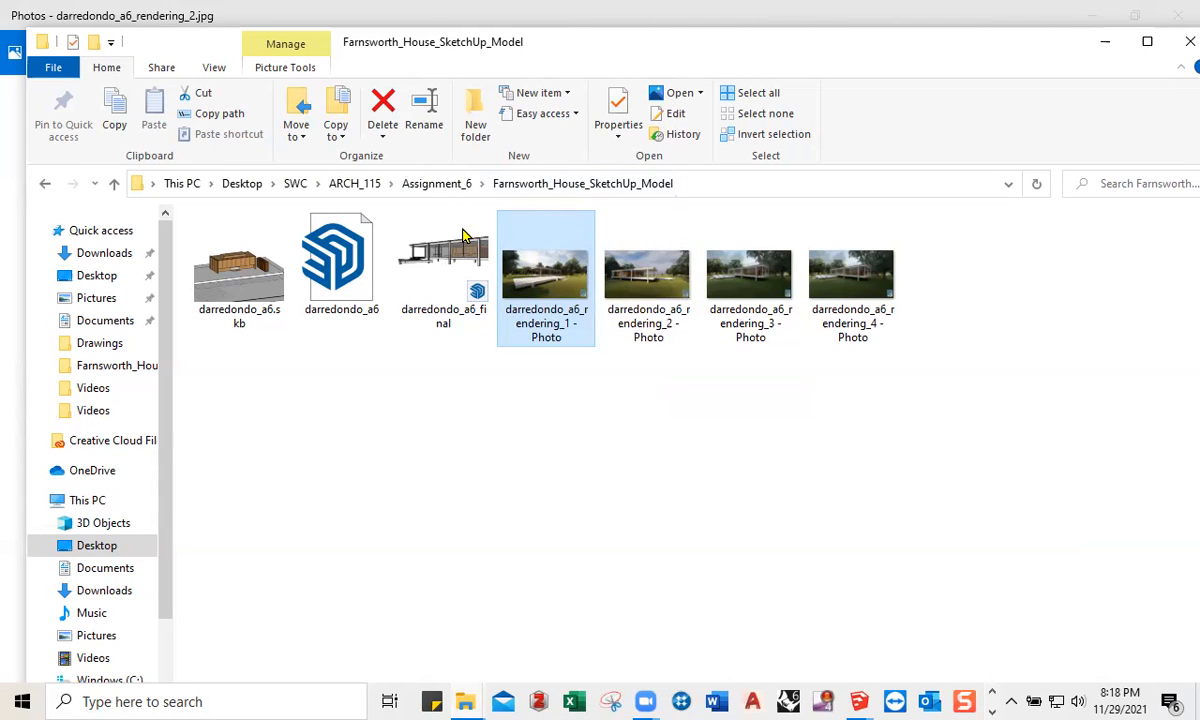
left_click(432, 186)
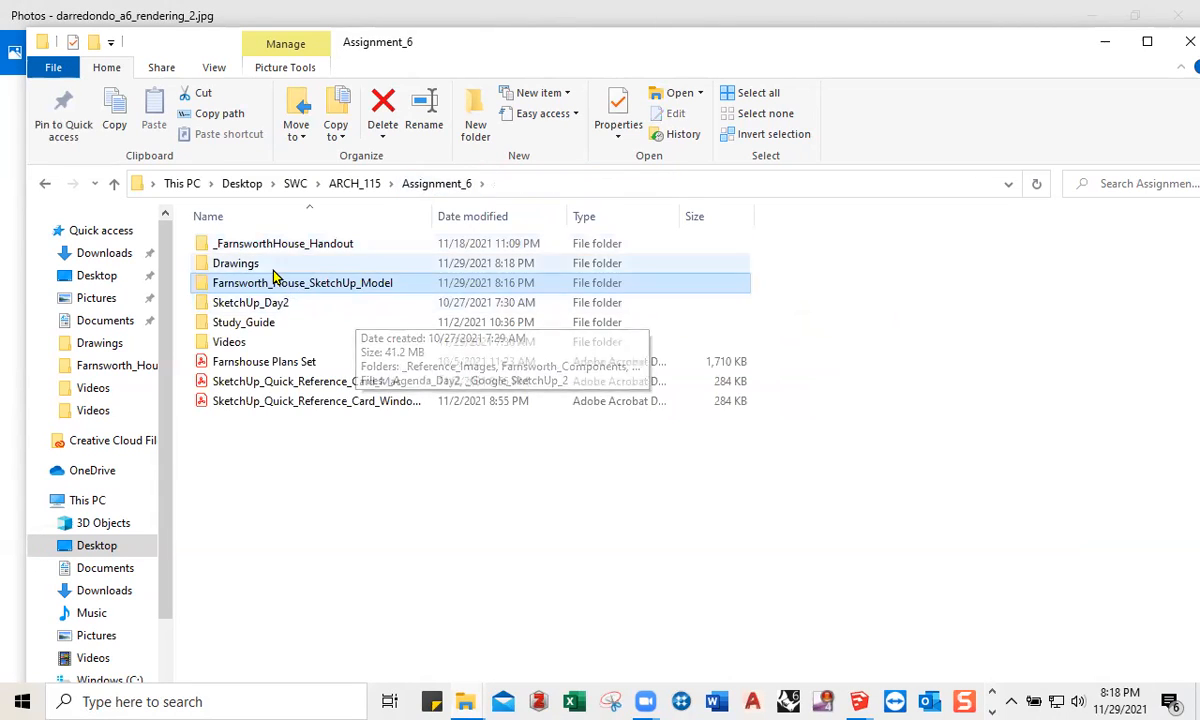
double_click(262, 262)
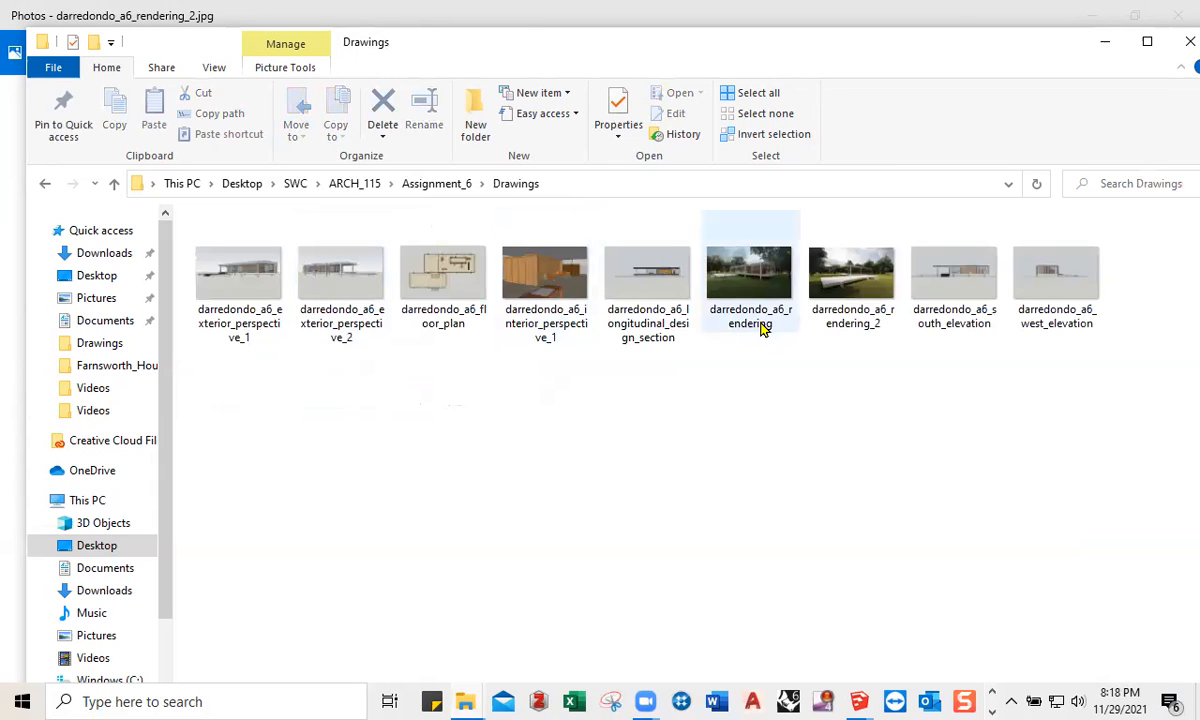
Step: Attempt renaming darredondo_a6_rendering to _2, declining the duplicate-name prompt
left_click(838, 318)
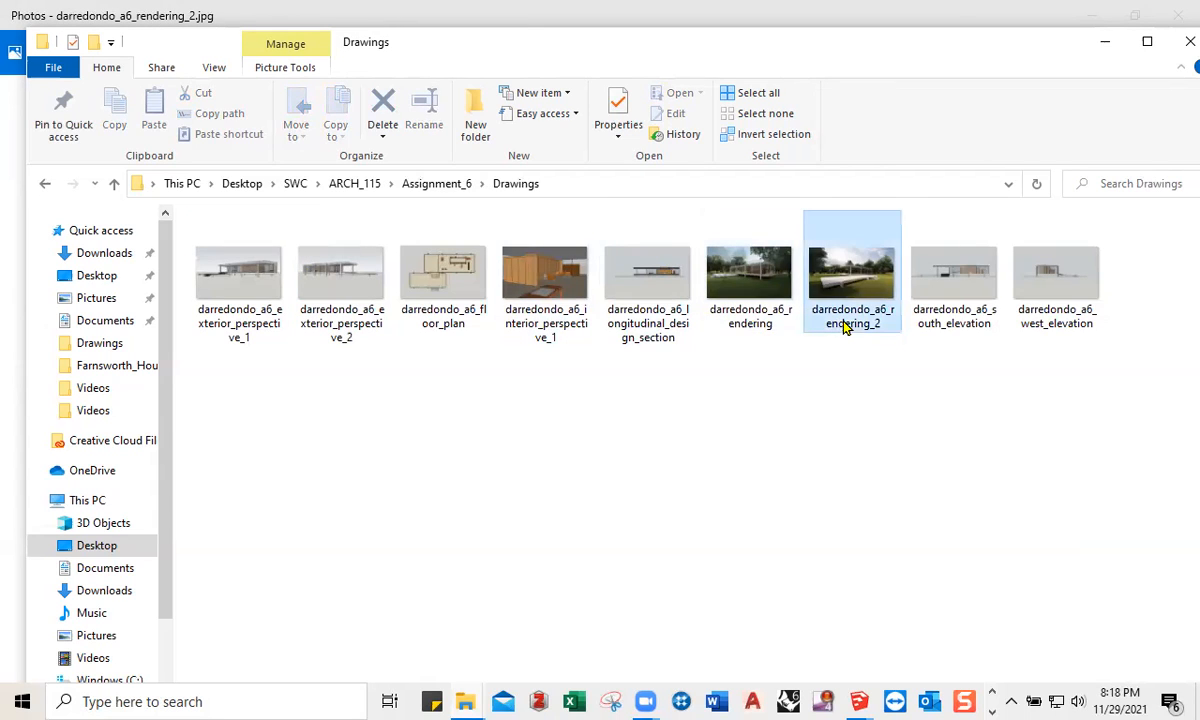
left_click(760, 322)
left_click(772, 326)
left_click(785, 318)
type("_2")
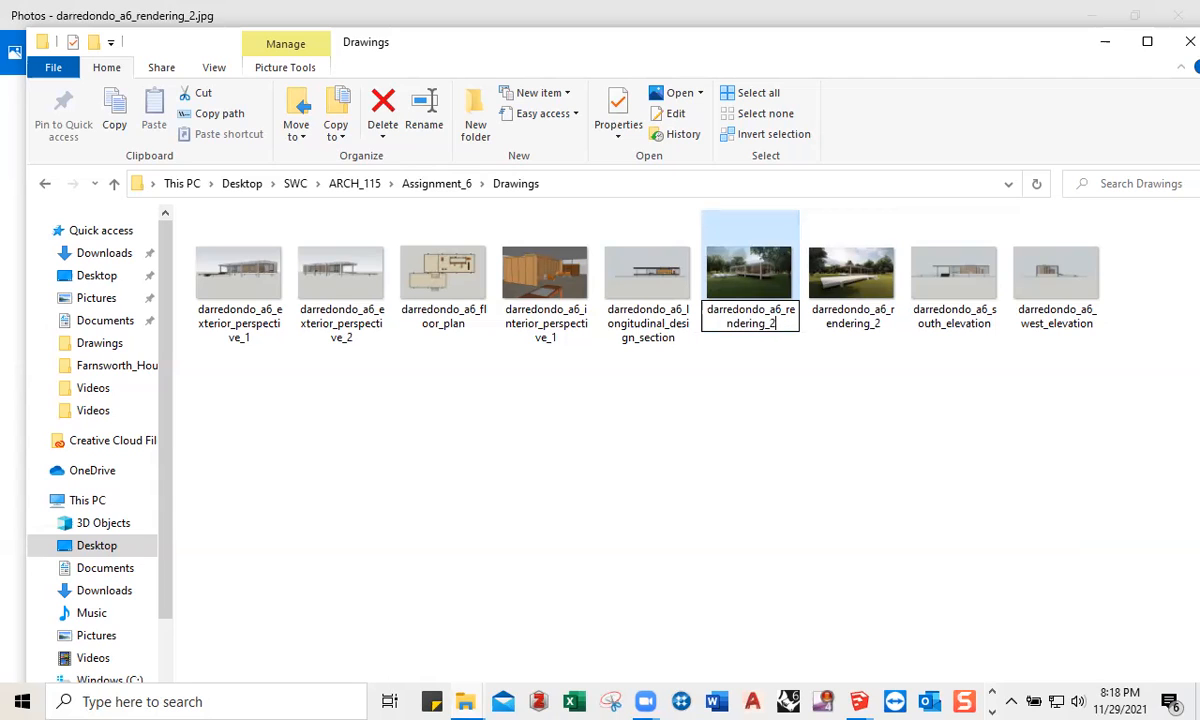
key("Return")
left_click(734, 498)
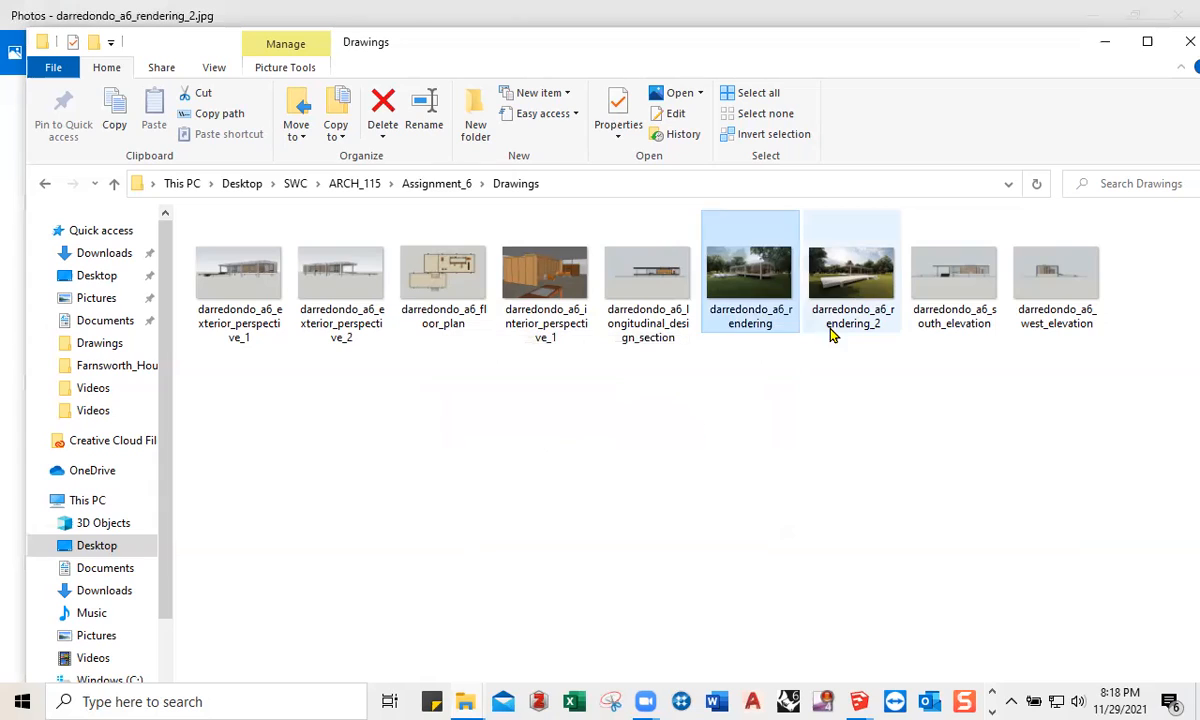
left_click(855, 335)
left_click(858, 318)
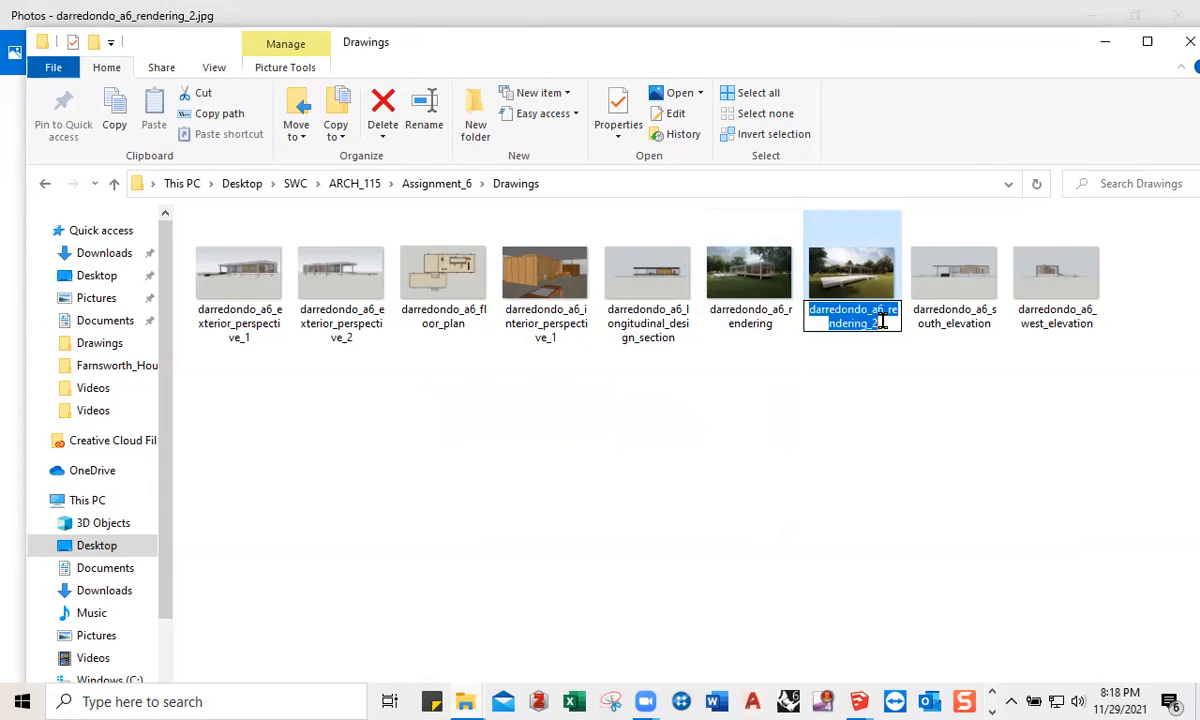
left_click(883, 320)
type("1")
left_click(770, 325)
Step: Rename the forest darredondo_a6_rendering image to darredondo_a6_rendering_2
left_click(778, 290)
left_click(790, 290)
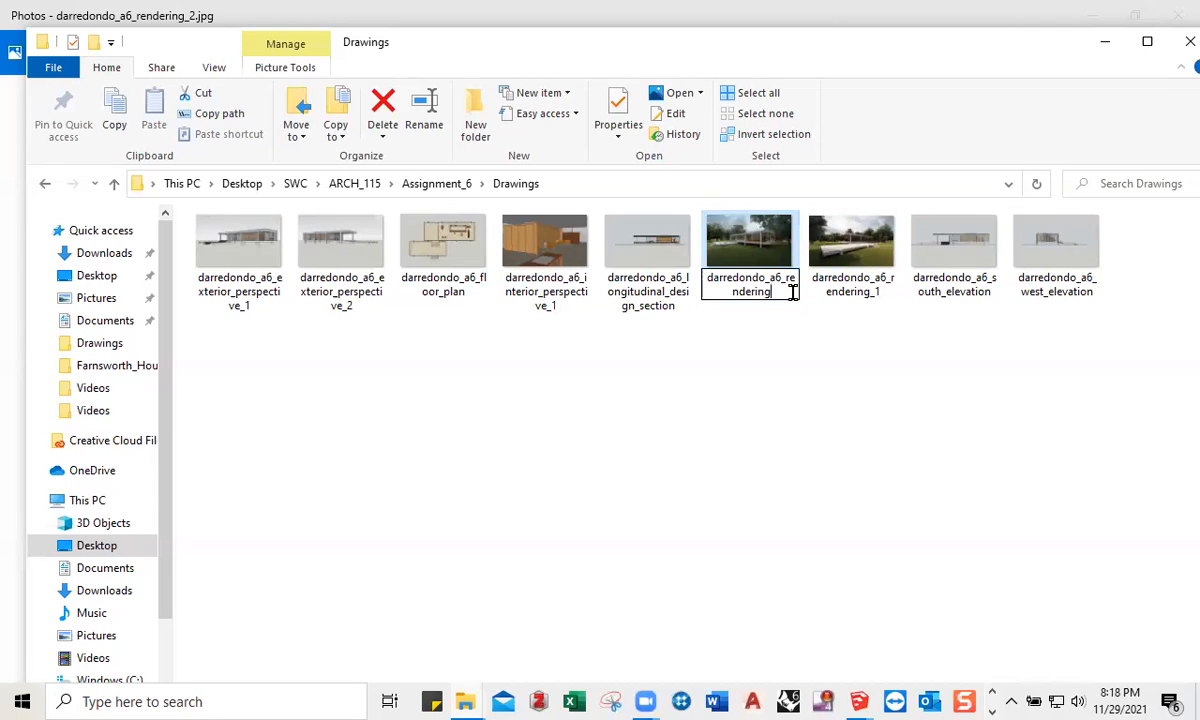
type("_2")
key("Return")
left_click(793, 383)
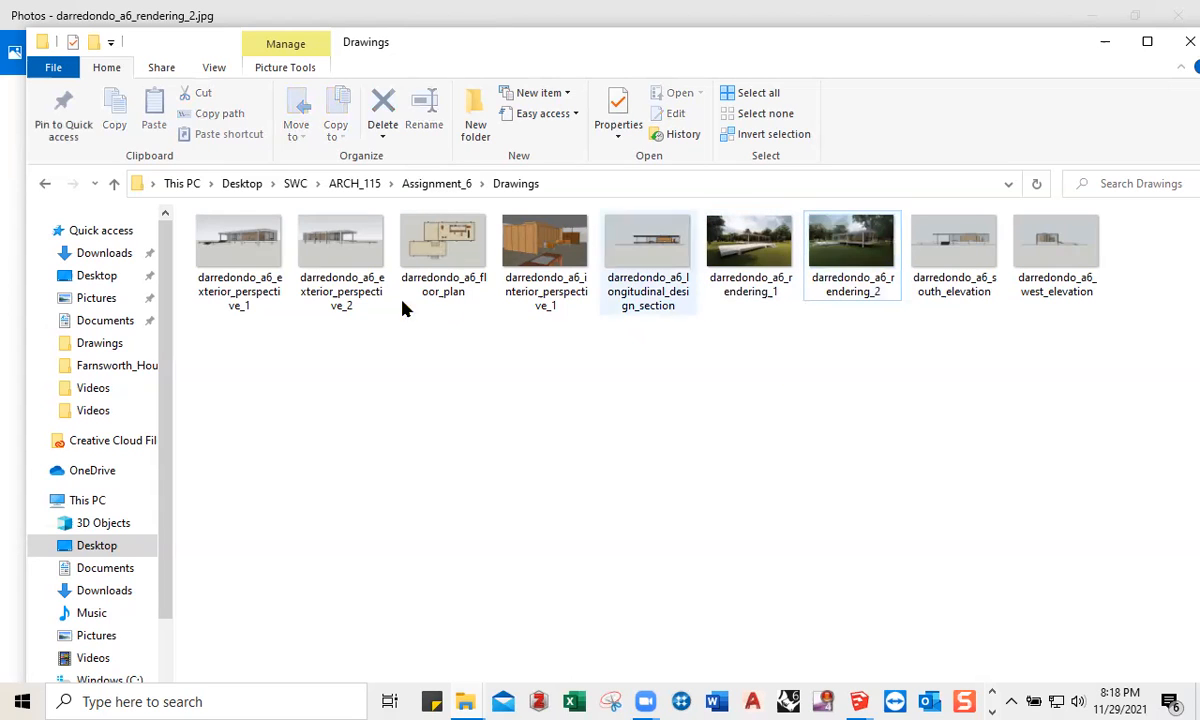